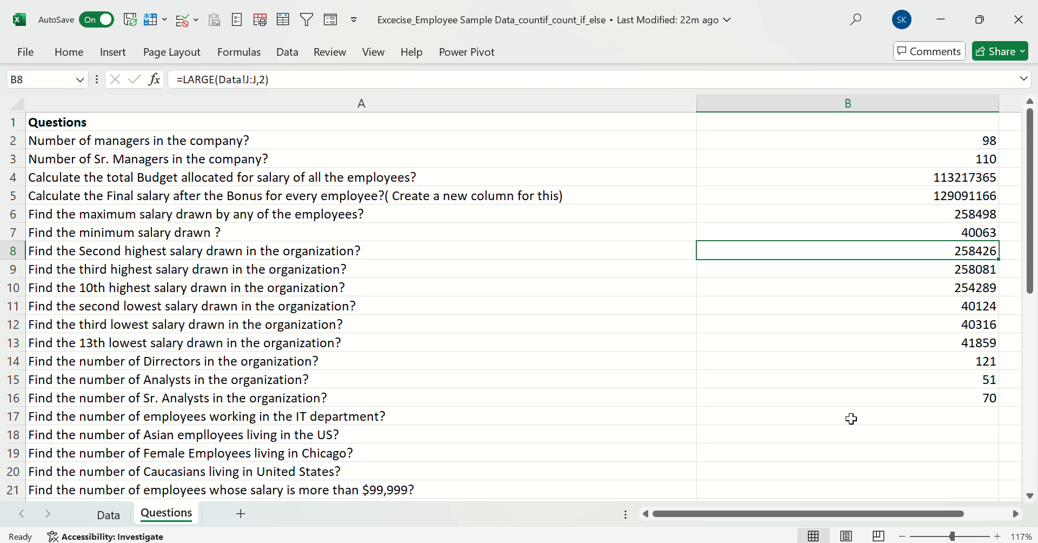
Review the manager-count formula in B2 and the Department column on the Data sheet for the IT department question in row 17
{"action": "left_click", "coordinate": [851, 419]}
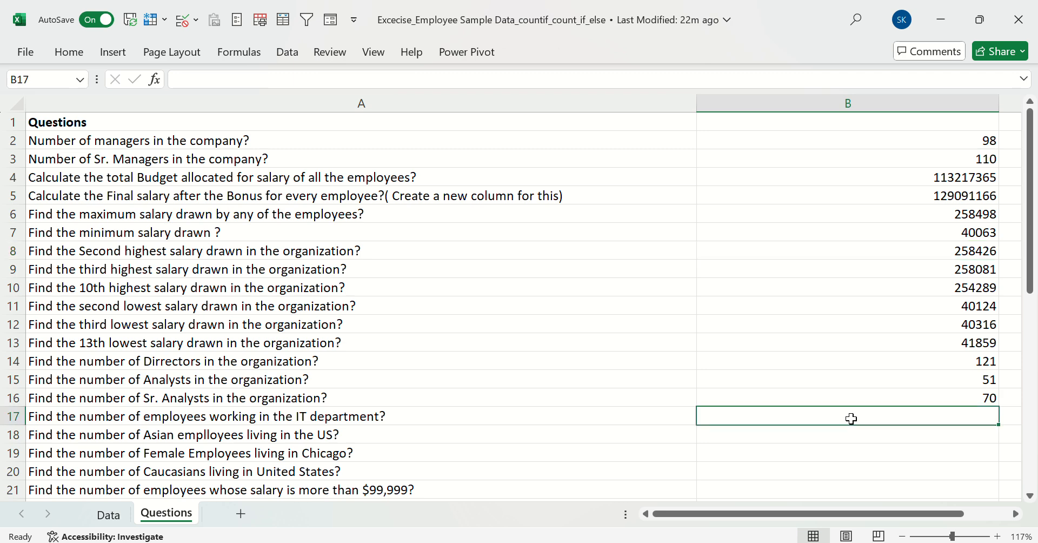
{"action": "left_click_drag", "start_coordinate": [854, 392], "coordinate": [803, 144]}
{"action": "left_click", "coordinate": [804, 143]}
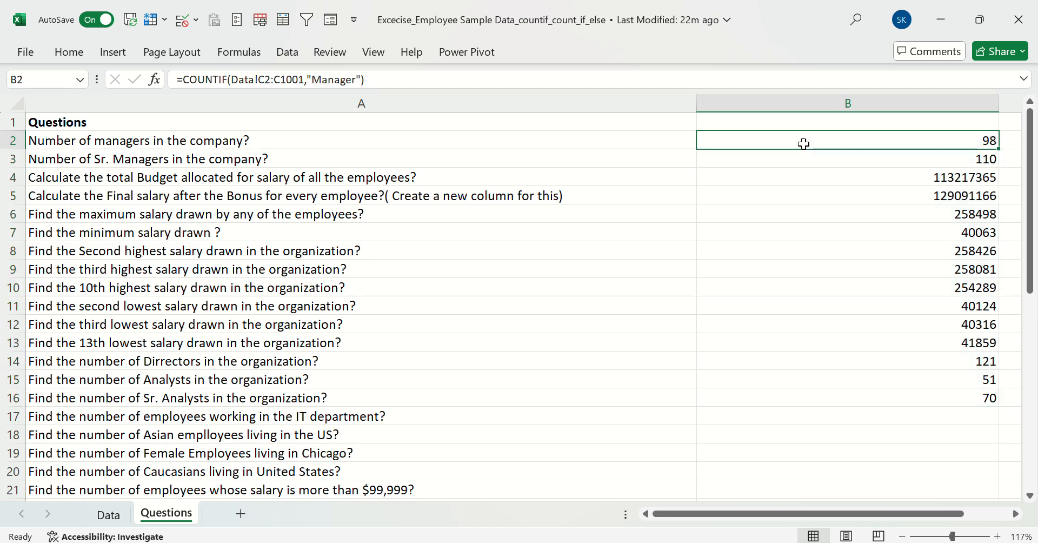
{"action": "left_click", "coordinate": [866, 415]}
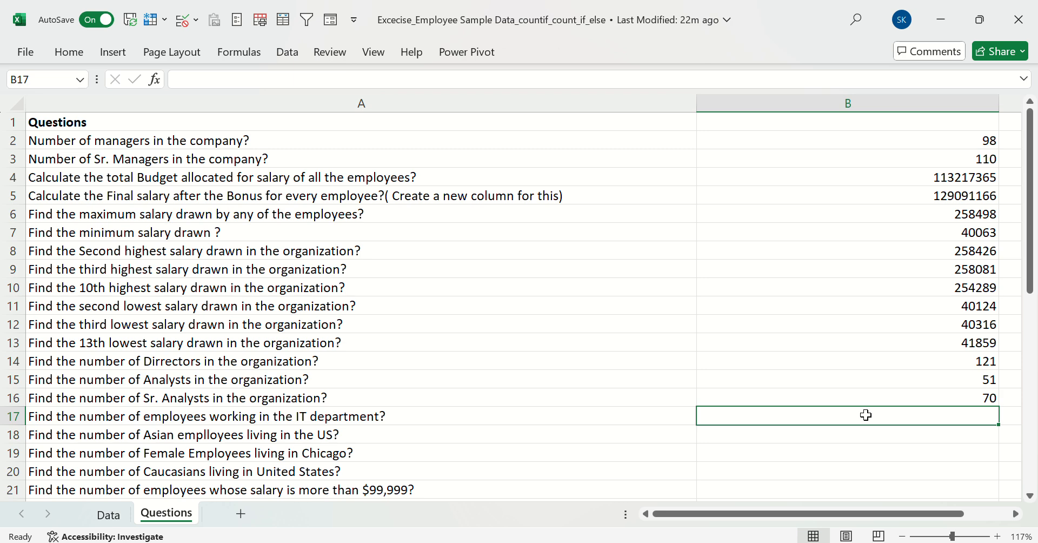
{"action": "scroll", "coordinate": [865, 414], "scroll_direction": "down", "scroll_amount": 4}
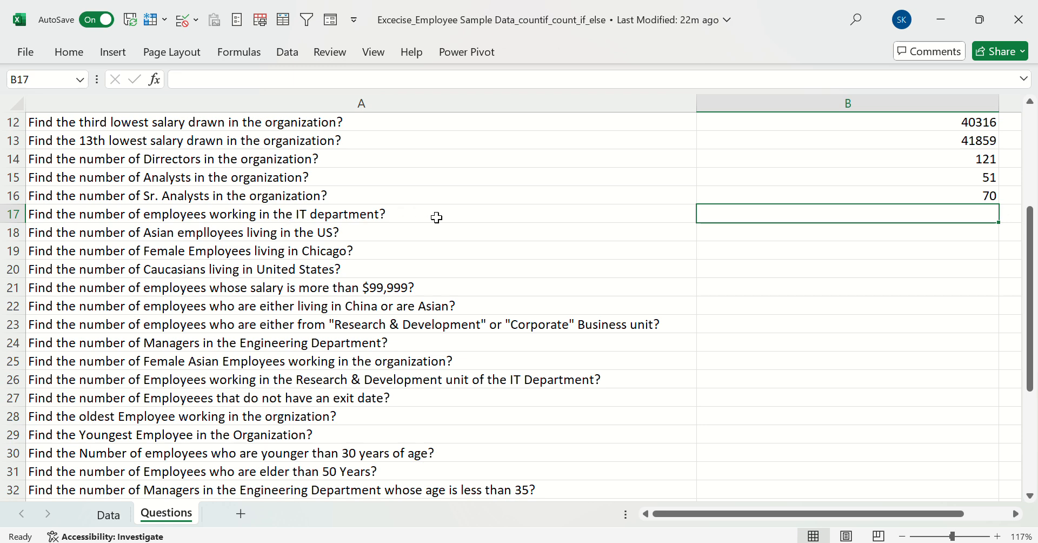
{"action": "left_click", "coordinate": [110, 514]}
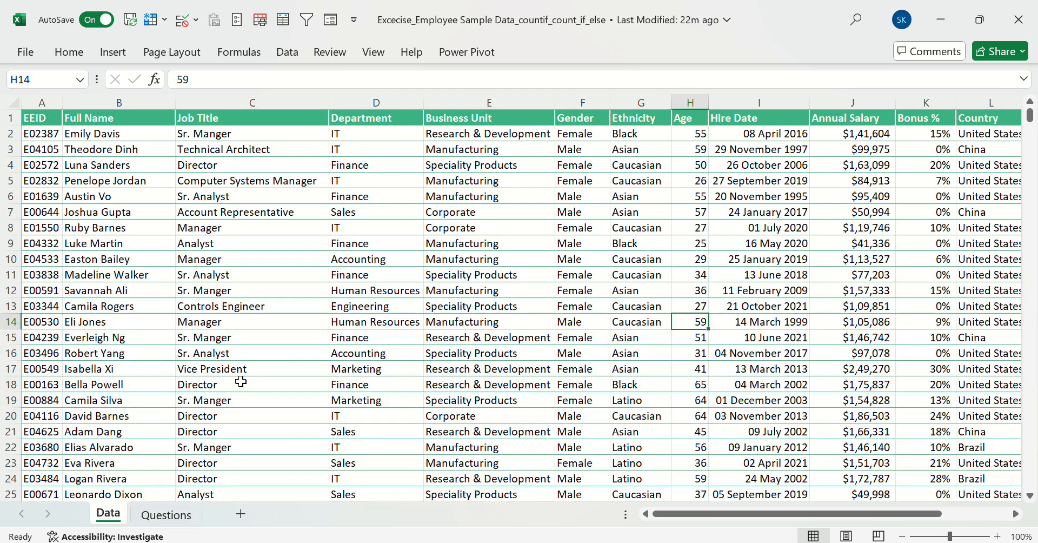
{"action": "left_click", "coordinate": [369, 145]}
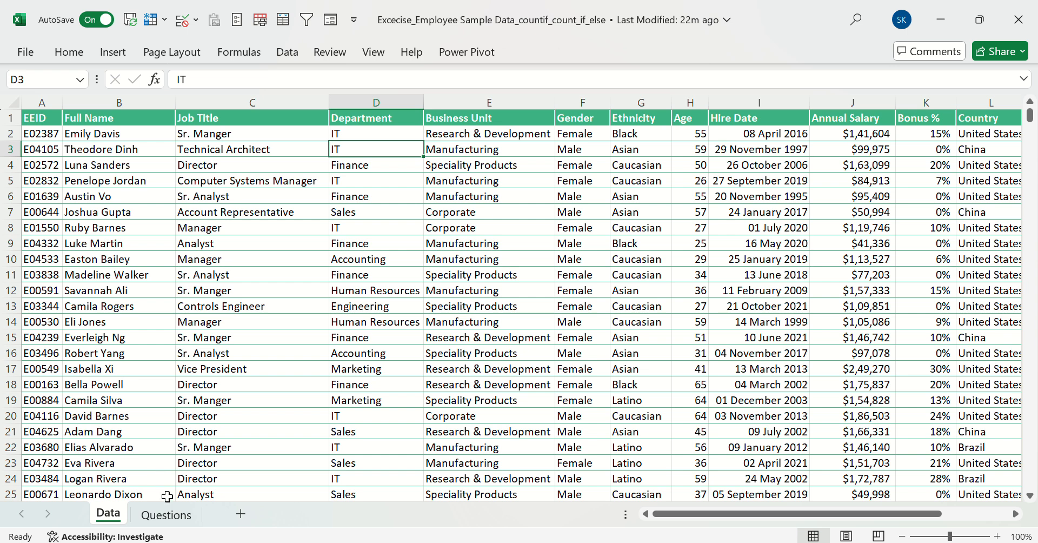
{"action": "left_click", "coordinate": [172, 518]}
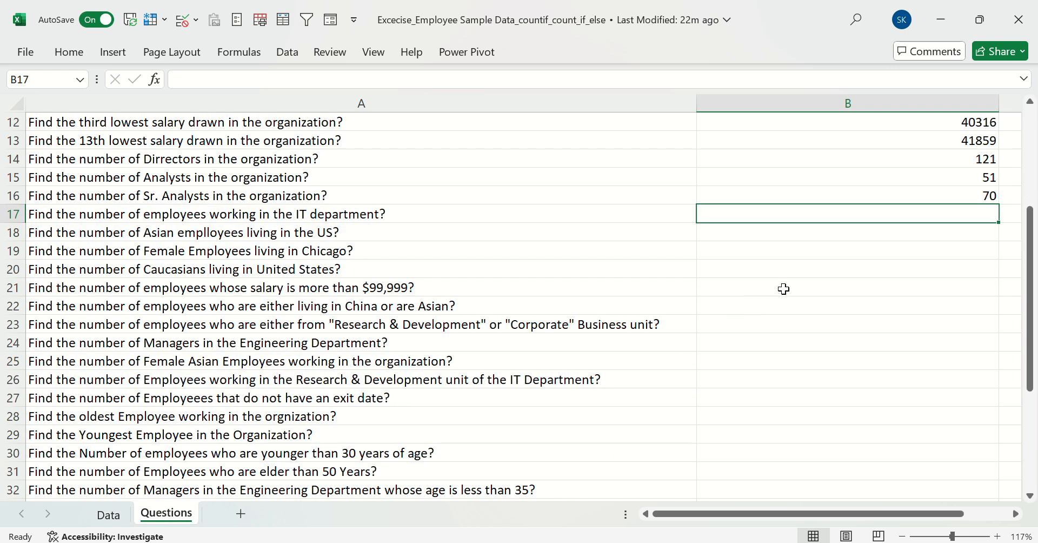
In B17, count the IT department employees with =COUNTIF(Data!D:D,Data!D2)
{"action": "type", "text": "=countif"}
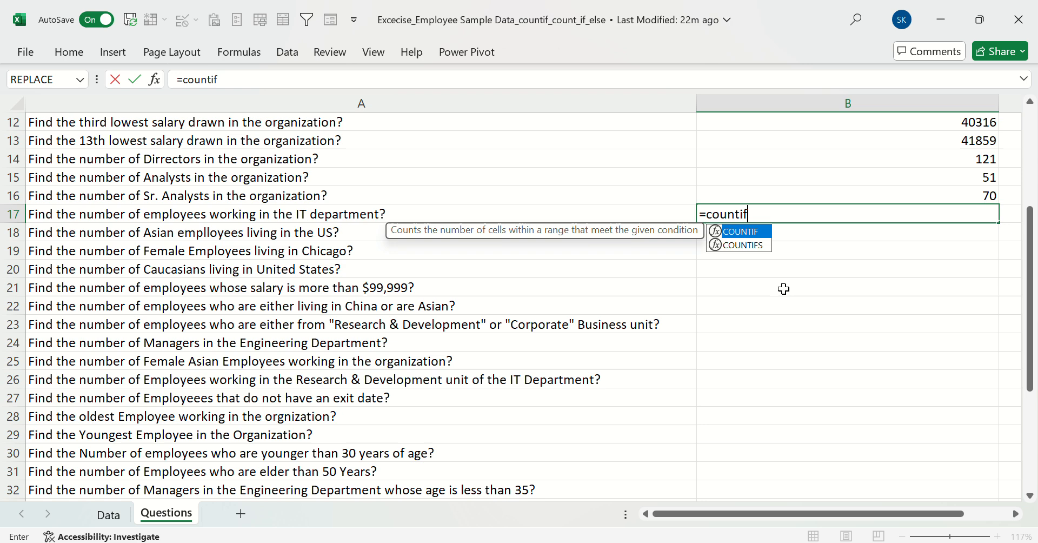
{"action": "key", "text": "Tab"}
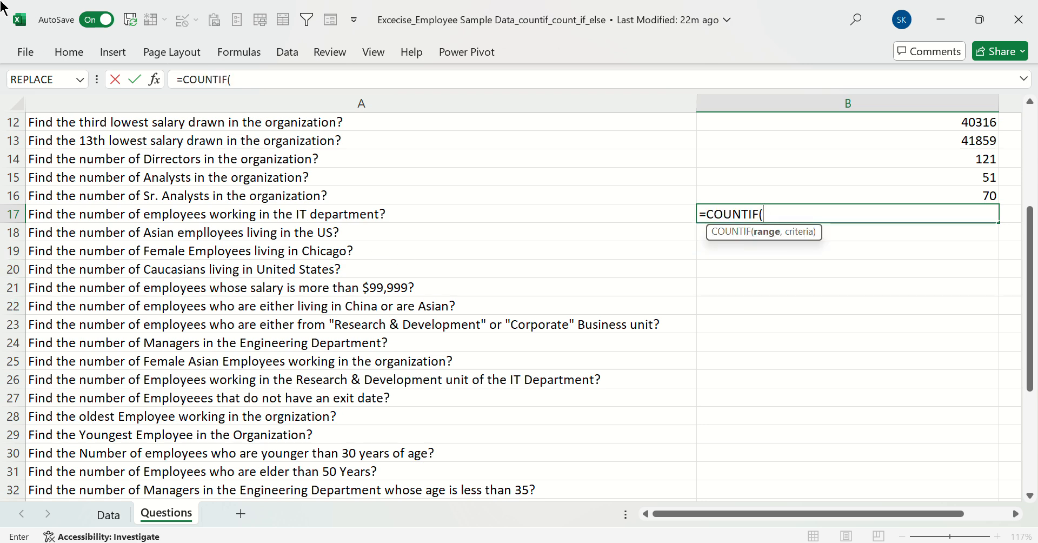
{"action": "left_click", "coordinate": [106, 514]}
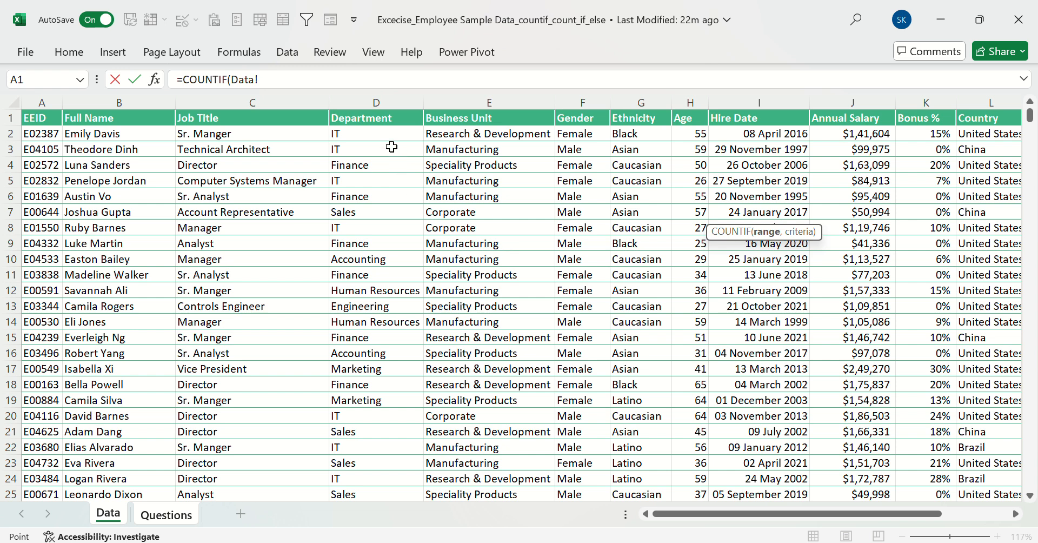
{"action": "left_click", "coordinate": [368, 101]}
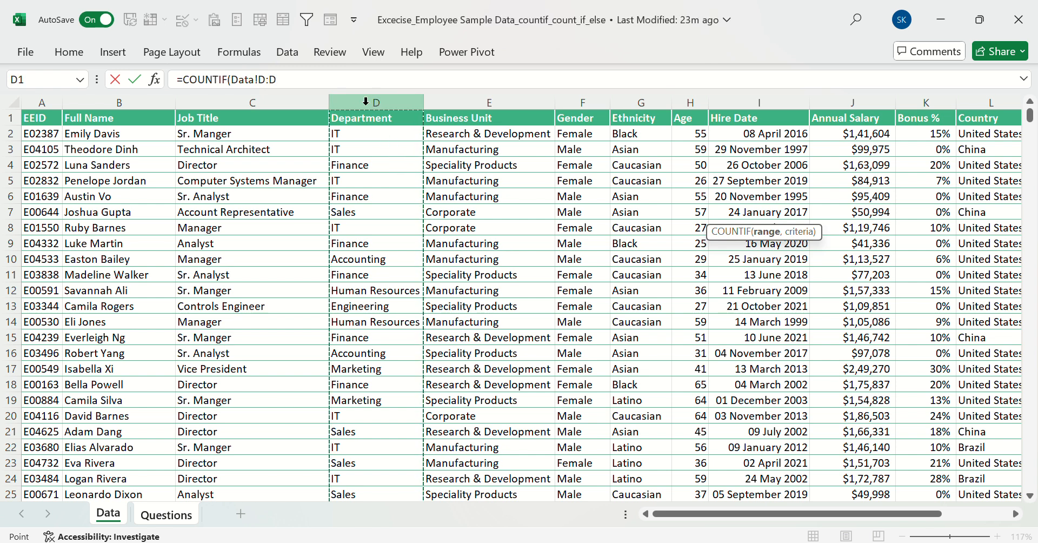
{"action": "type", "text": ","}
{"action": "left_click", "coordinate": [368, 137]}
{"action": "key", "text": "Return"}
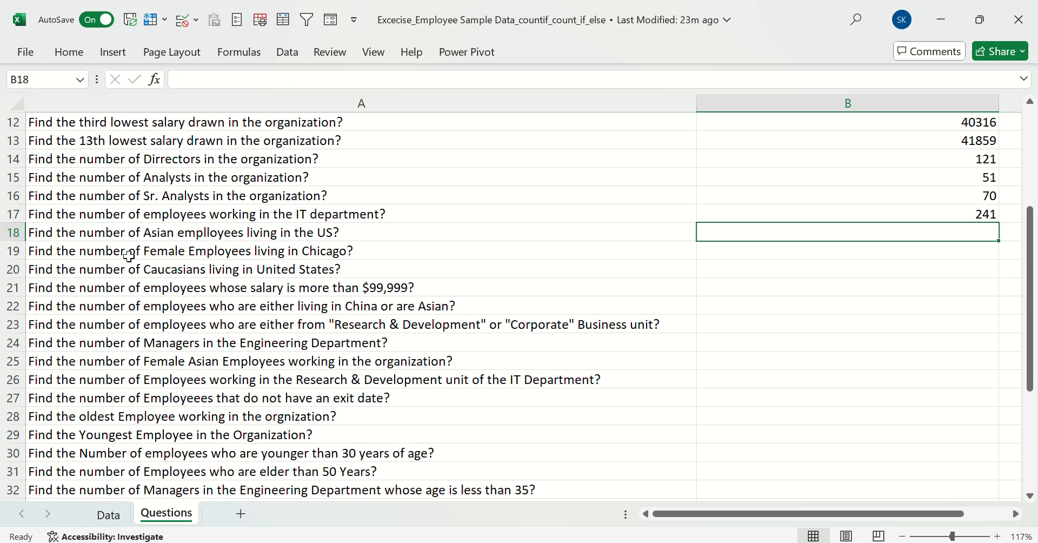
Check the Ethnicity and Country columns on the Data sheet, the COUNTIF formula in B17 and the question in A18
{"action": "left_click", "coordinate": [124, 514]}
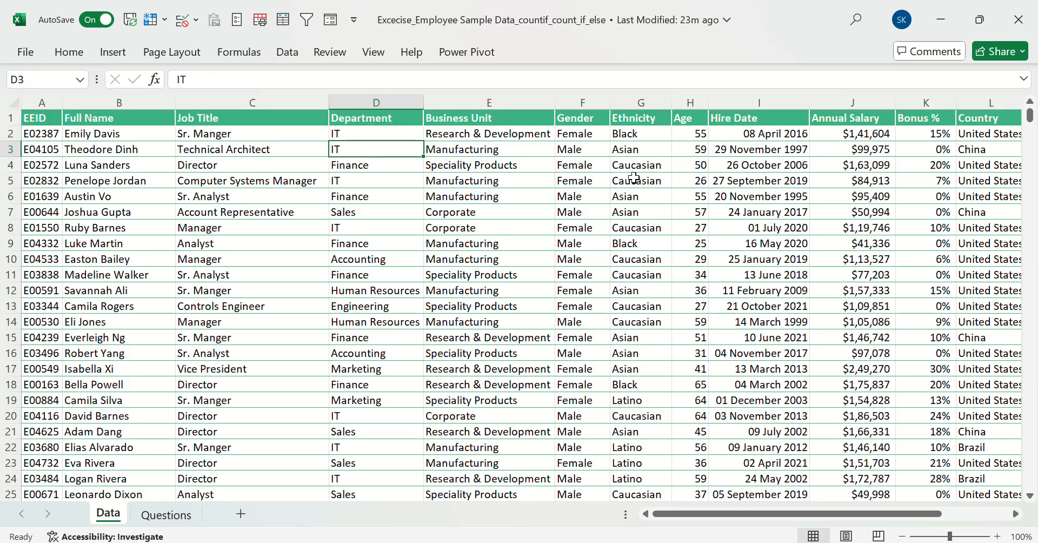
{"action": "left_click", "coordinate": [623, 148]}
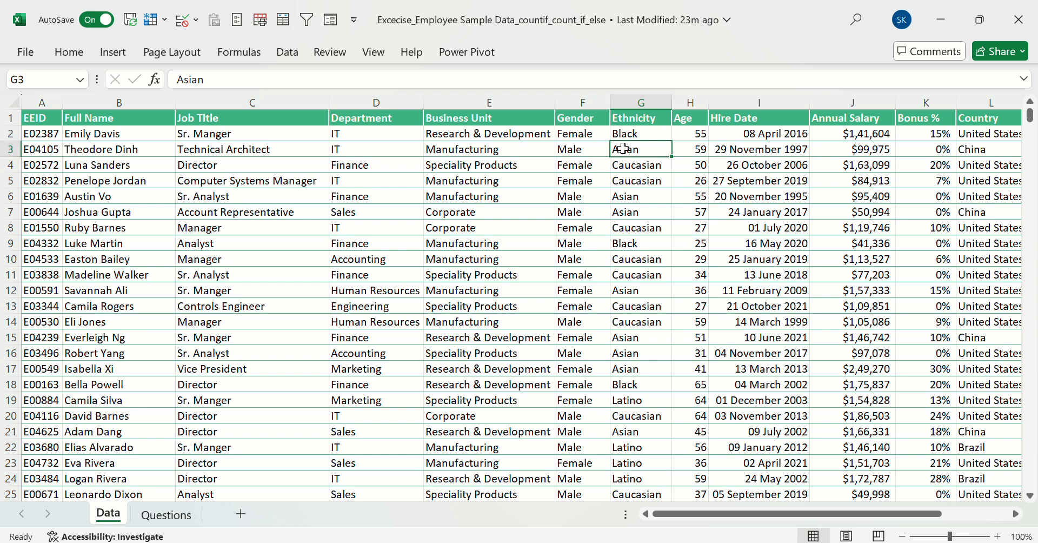
{"action": "left_click", "coordinate": [978, 133]}
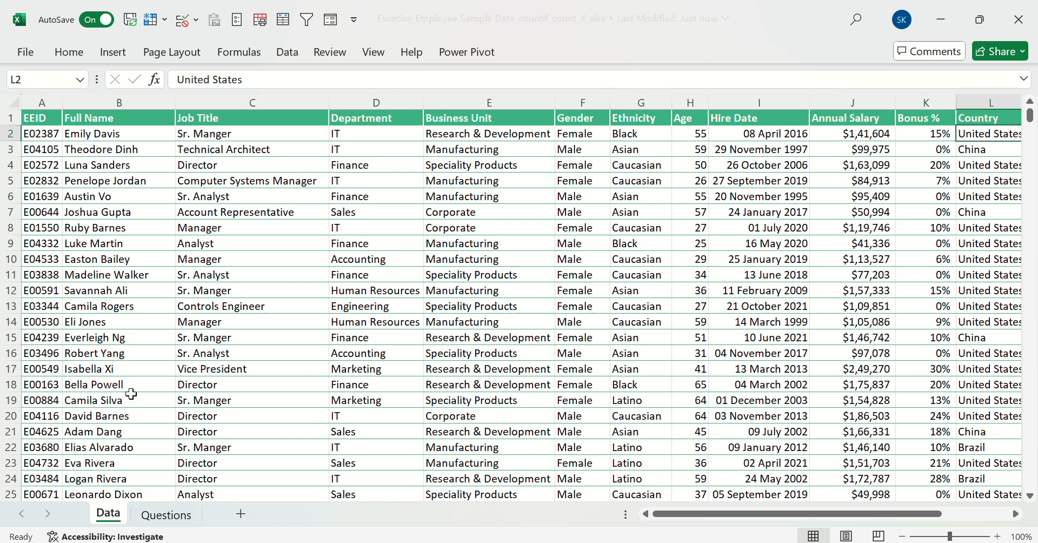
{"action": "left_click", "coordinate": [177, 518]}
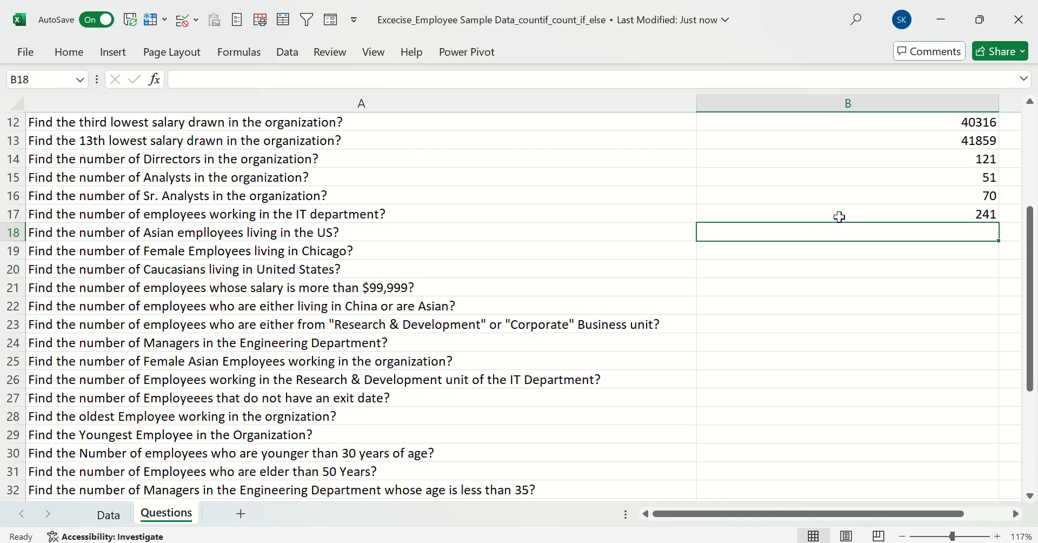
{"action": "left_click", "coordinate": [807, 212]}
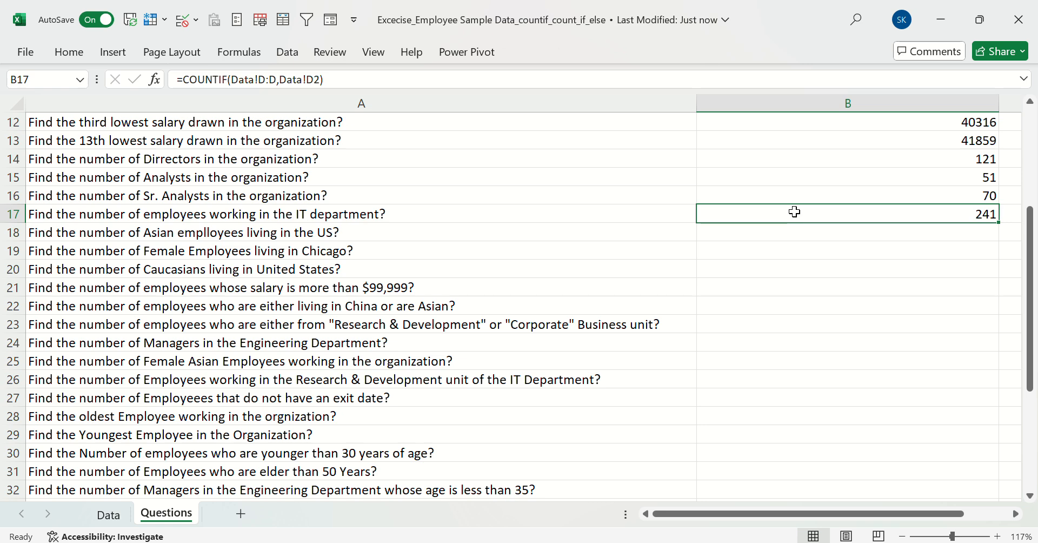
{"action": "left_click", "coordinate": [246, 231]}
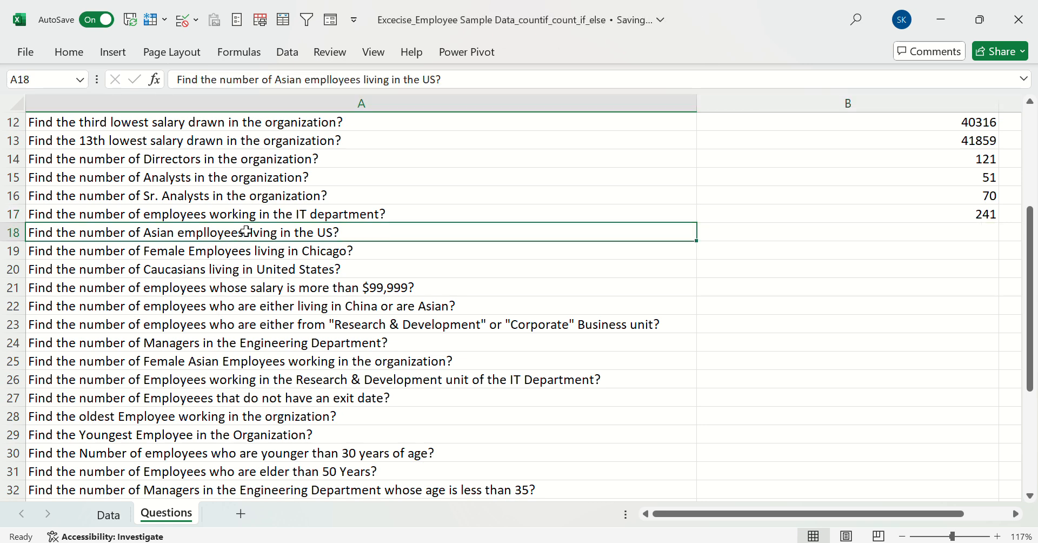
Start a COUNTIFS formula in B18 with the Data sheet's Ethnicity column G:G as first range and G3 (Asian) as its criterion
{"action": "left_click", "coordinate": [749, 232]}
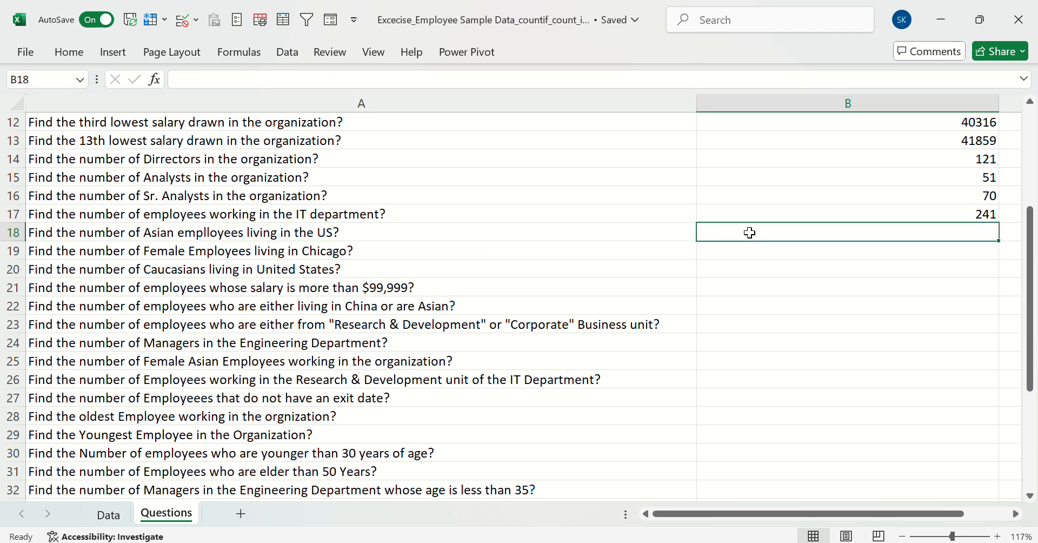
{"action": "type", "text": "=countifs"}
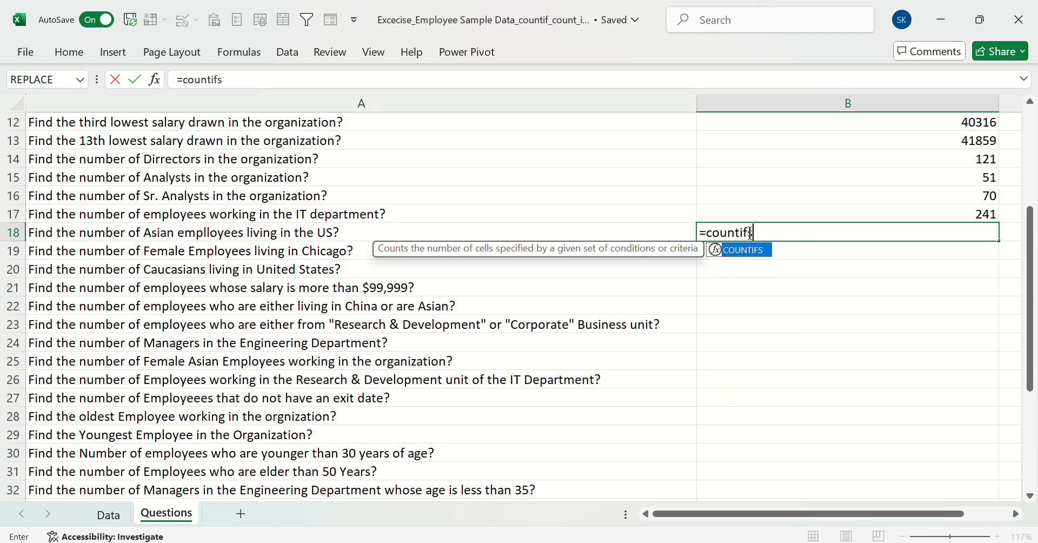
{"action": "key", "text": "Tab"}
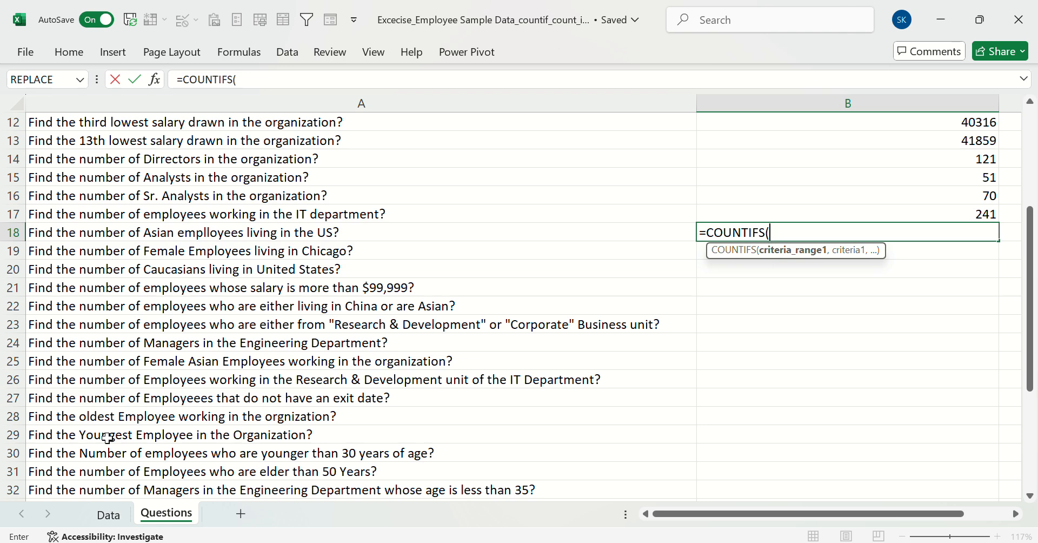
{"action": "left_click", "coordinate": [108, 514]}
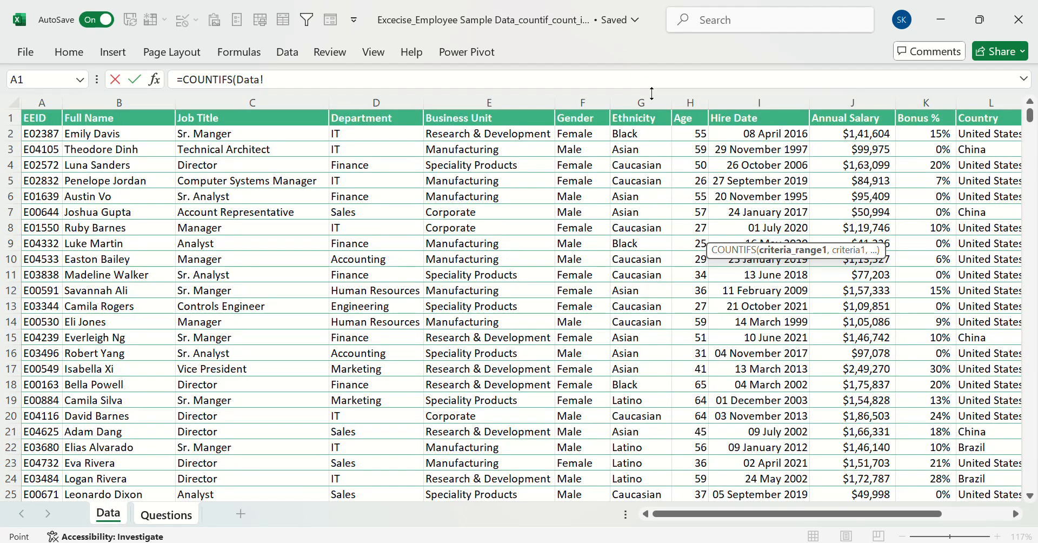
{"action": "left_click", "coordinate": [643, 101]}
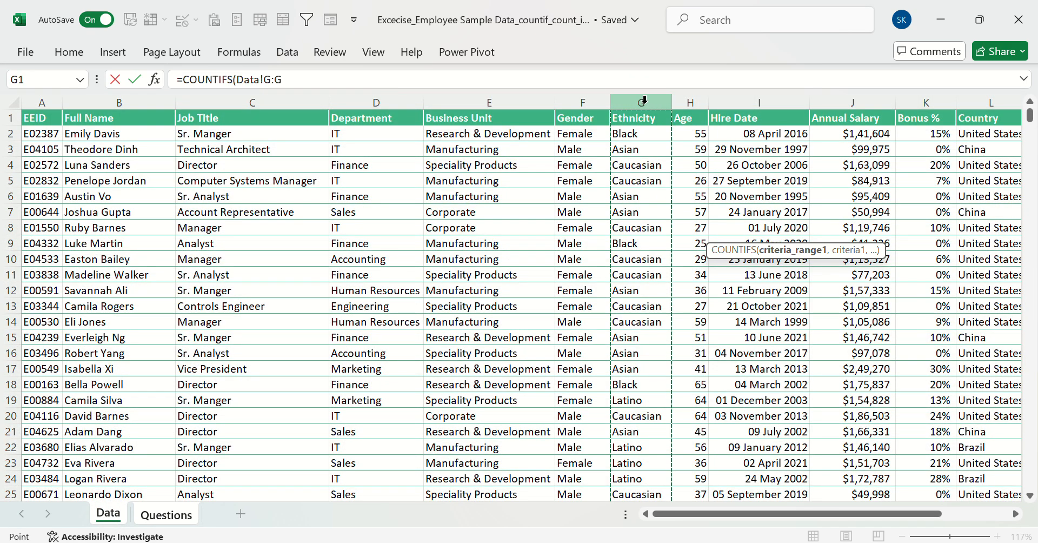
{"action": "type", "text": ","}
{"action": "left_click", "coordinate": [643, 150]}
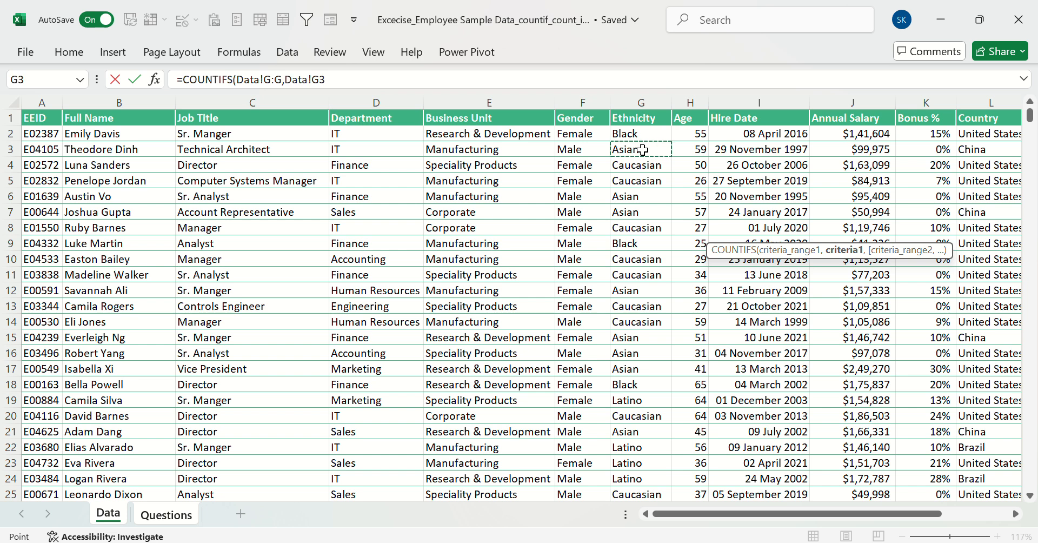
Complete the B18 COUNTIFS formula with the Country column L:L as second range and L2 (United States) as its criterion
{"action": "type", "text": ","}
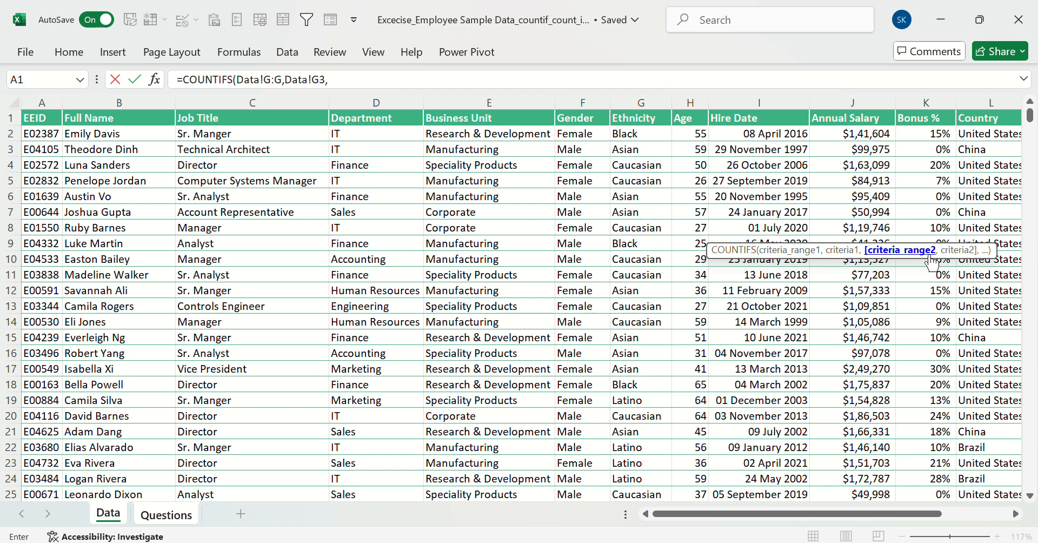
{"action": "left_click", "coordinate": [985, 96]}
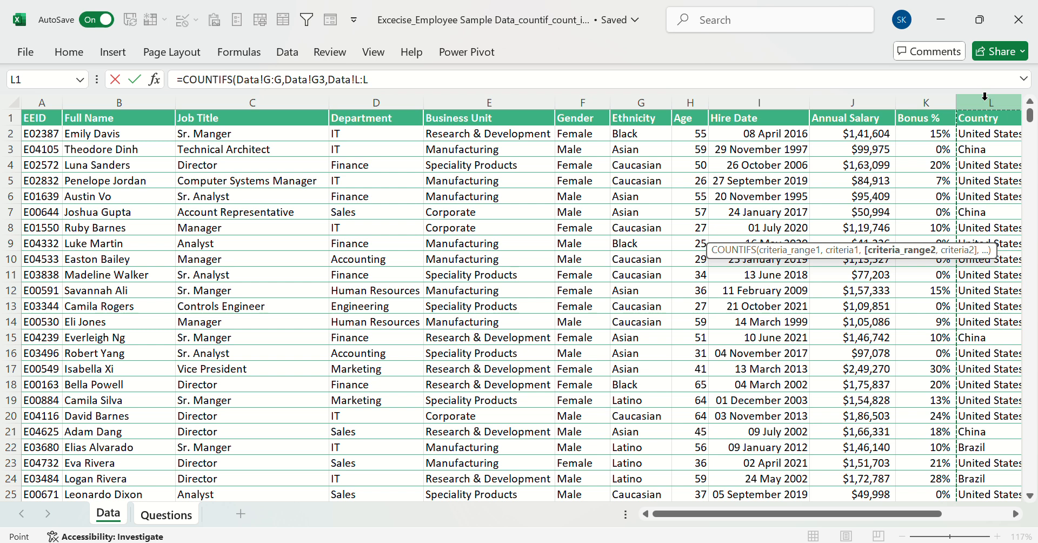
{"action": "type", "text": ","}
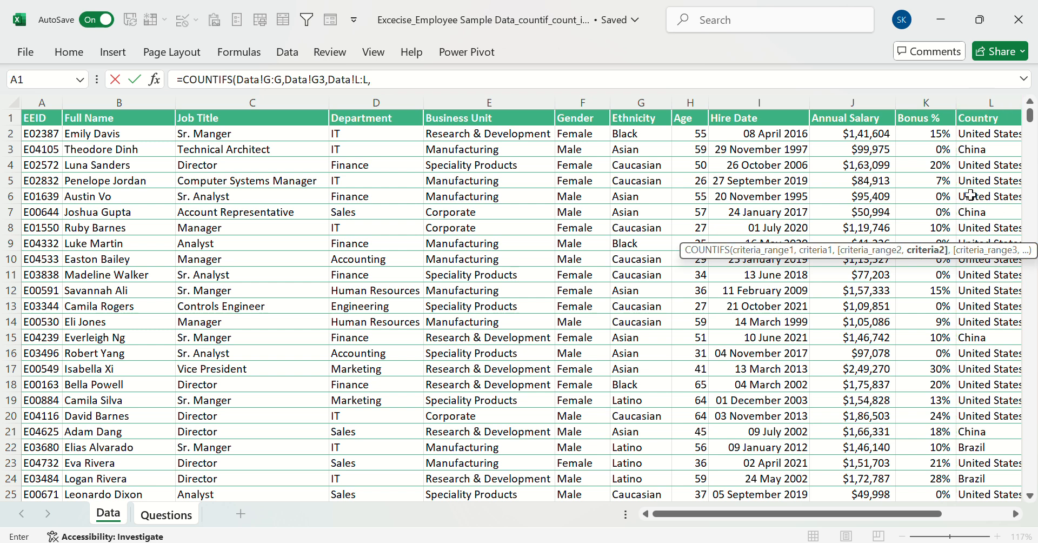
{"action": "left_click", "coordinate": [976, 136]}
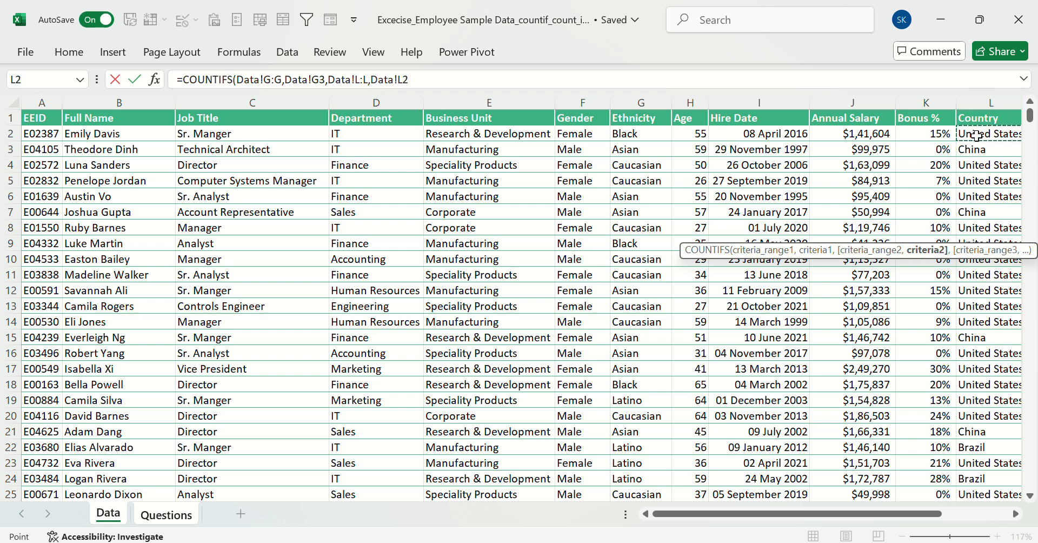
{"action": "key", "text": "Return"}
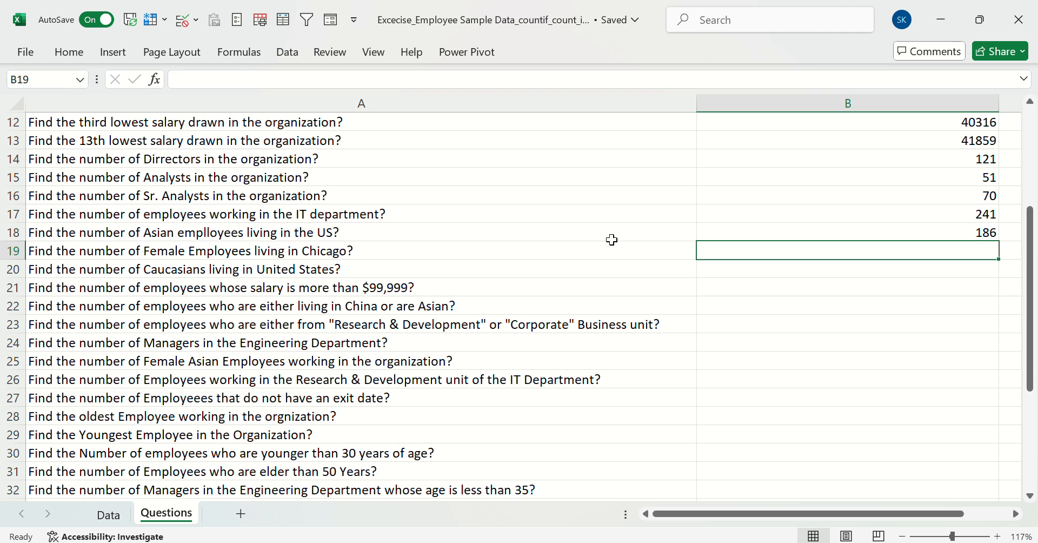
Start a COUNTIFS formula in B19 with the Data sheet's Gender column F:F as first range and F2 (Female) as its criterion
{"action": "type", "text": "=countif"}
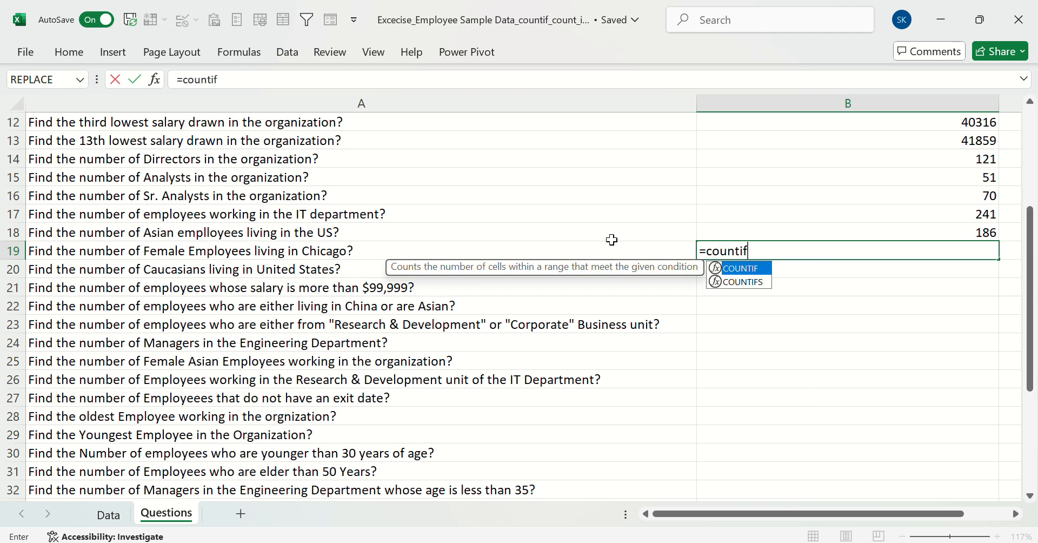
{"action": "key", "text": "Down"}
{"action": "key", "text": "Tab"}
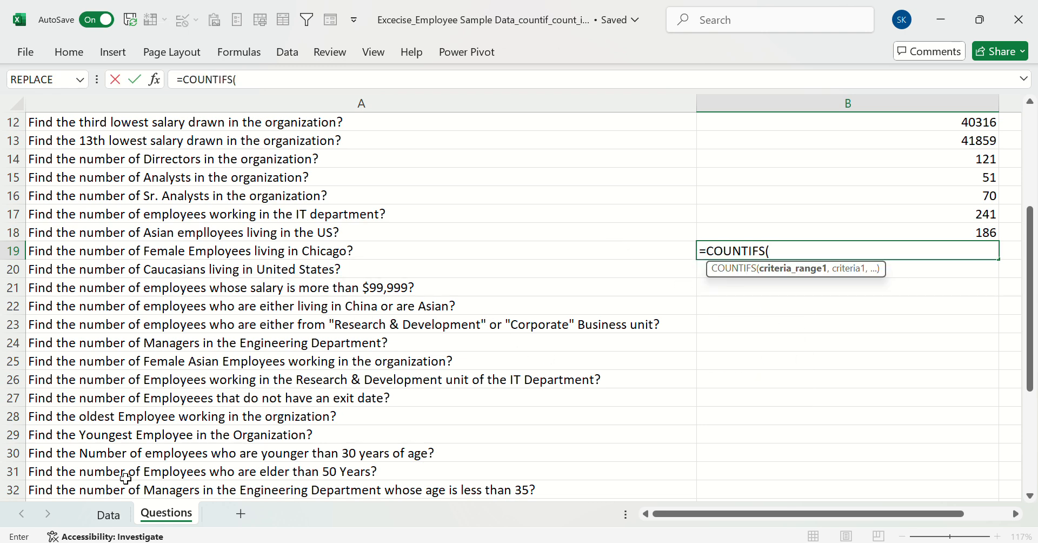
{"action": "left_click", "coordinate": [124, 515]}
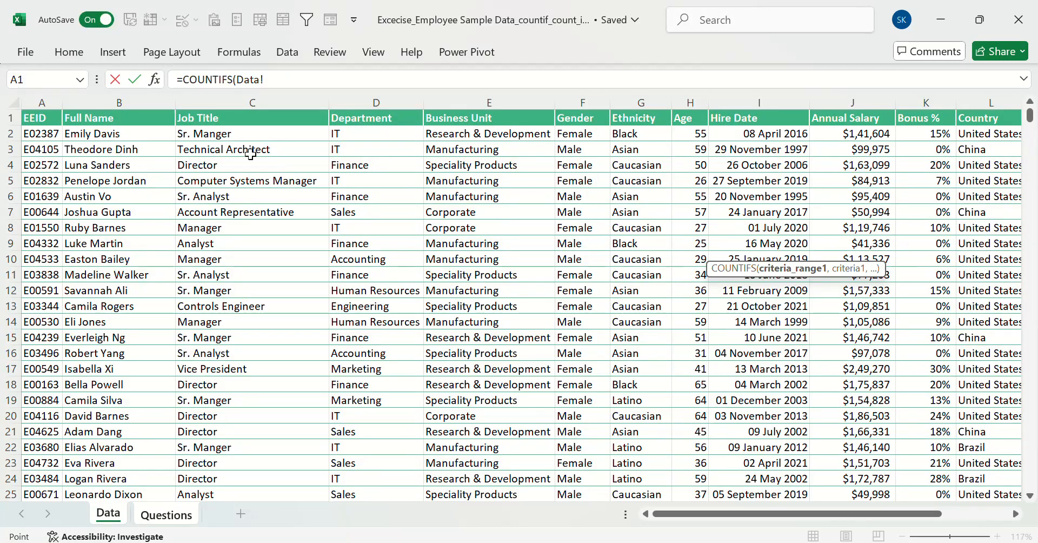
{"action": "left_click", "coordinate": [560, 101]}
{"action": "type", "text": ","}
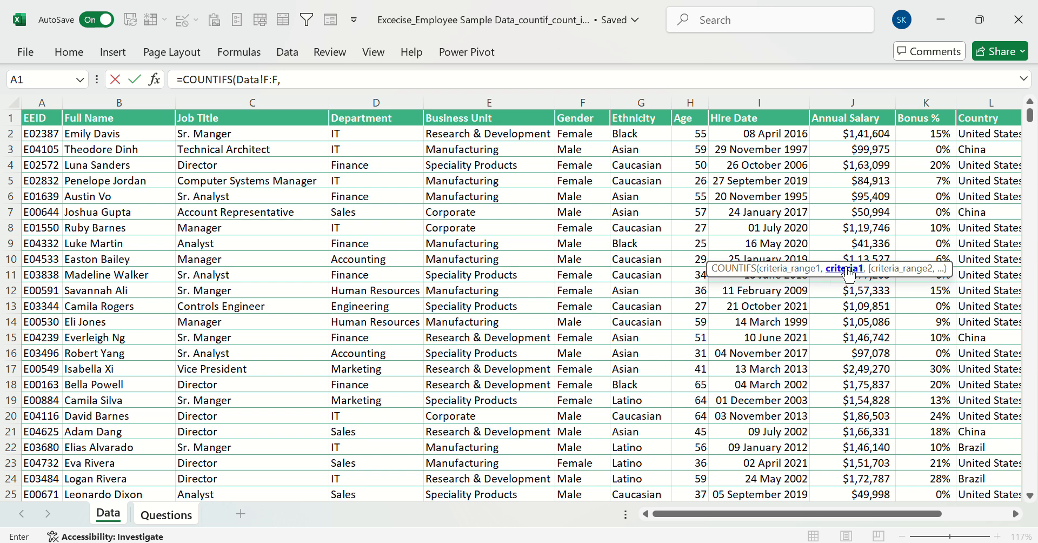
{"action": "left_click", "coordinate": [585, 139]}
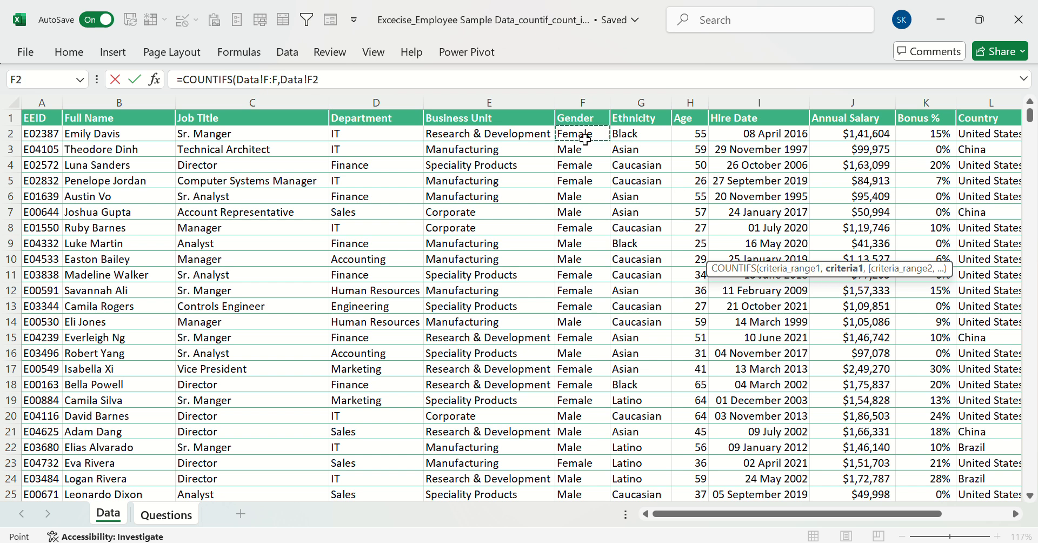
{"action": "type", "text": ","}
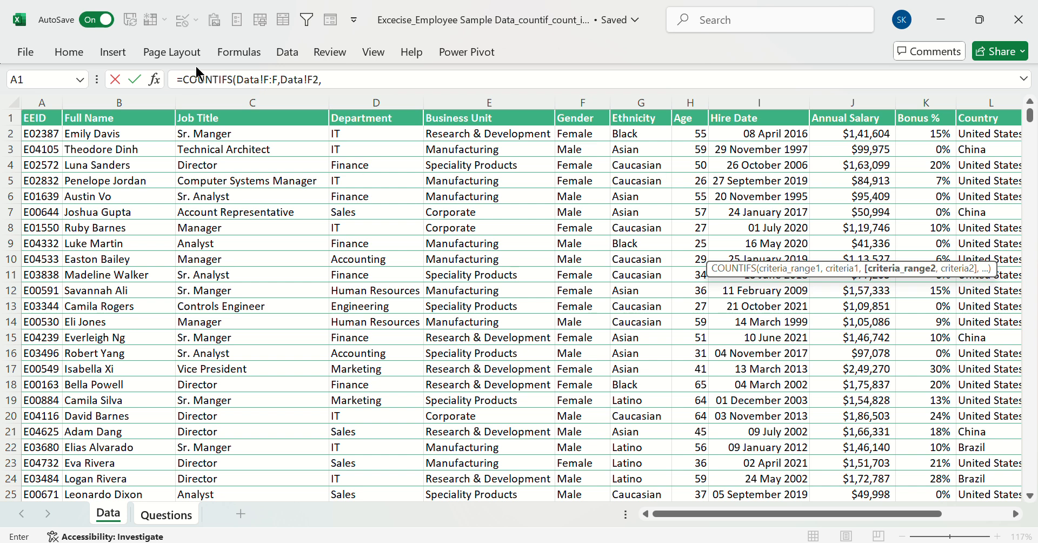
{"action": "left_click", "coordinate": [985, 102]}
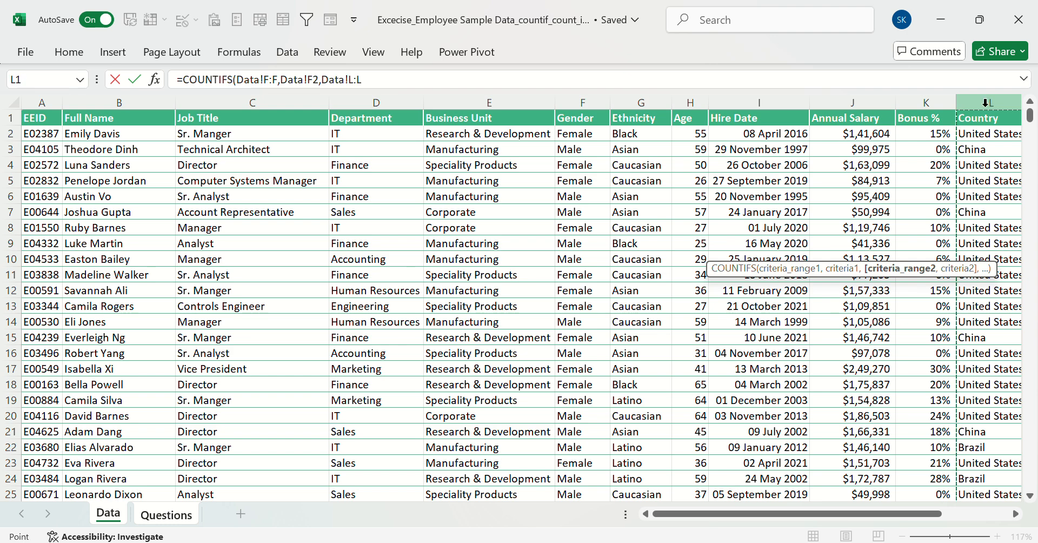
{"action": "type", "text": ","}
{"action": "left_click_drag", "start_coordinate": [777, 514], "coordinate": [845, 517]}
{"action": "scroll", "coordinate": [768, 387], "scroll_direction": "down", "scroll_amount": 4}
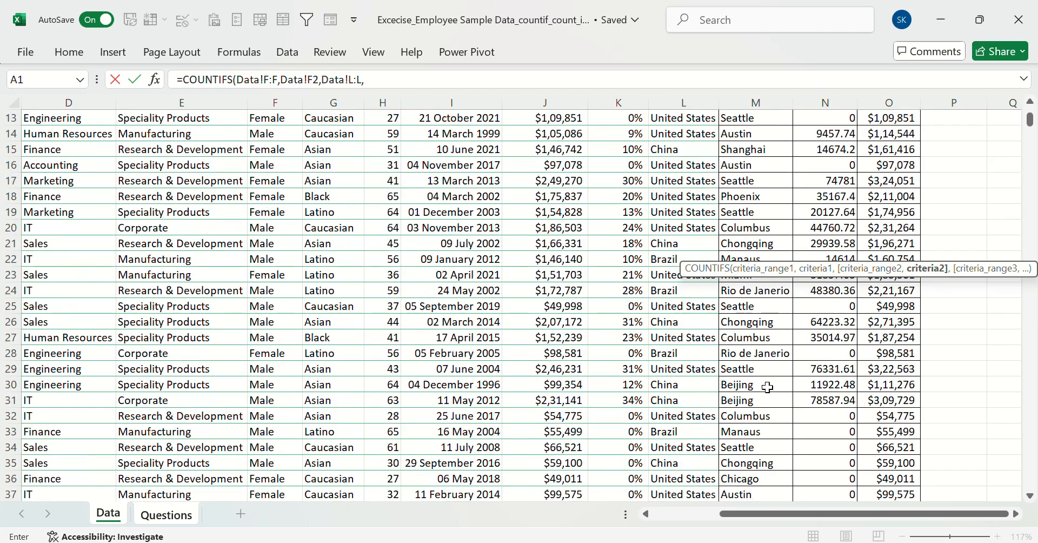
{"action": "scroll", "coordinate": [767, 388], "scroll_direction": "down", "scroll_amount": 18}
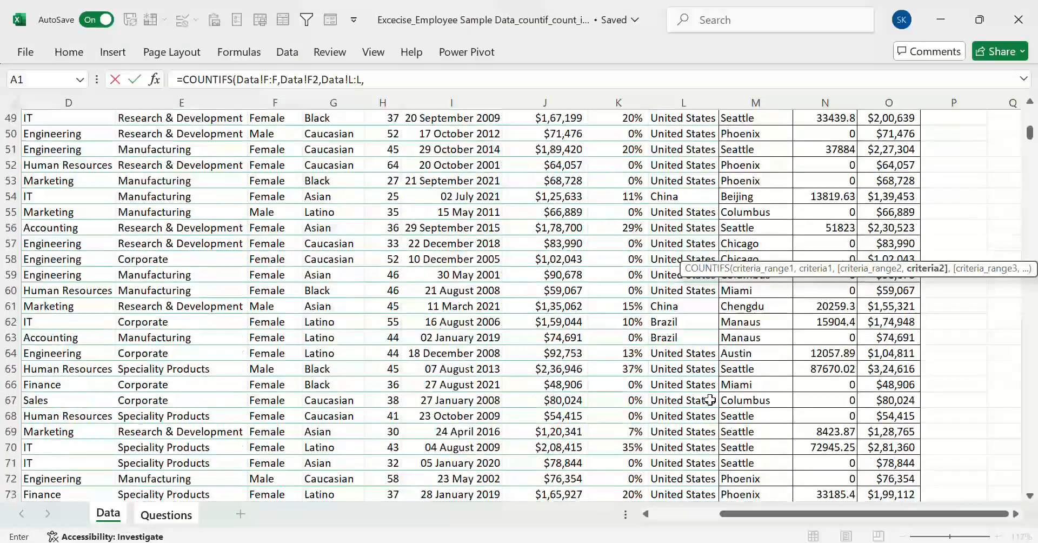
{"action": "scroll", "coordinate": [710, 400], "scroll_direction": "down", "scroll_amount": 20}
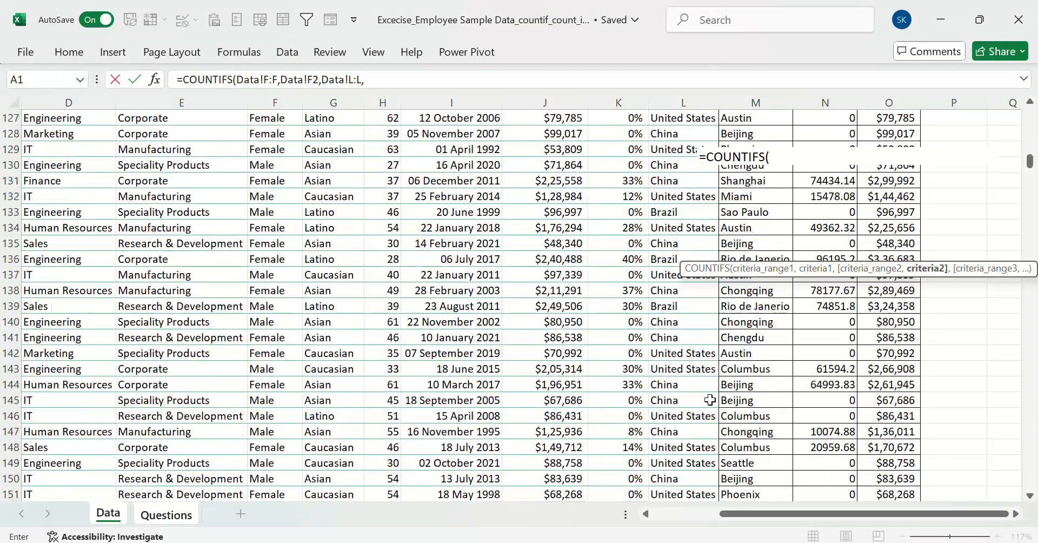
{"action": "scroll", "coordinate": [710, 400], "scroll_direction": "down", "scroll_amount": 20}
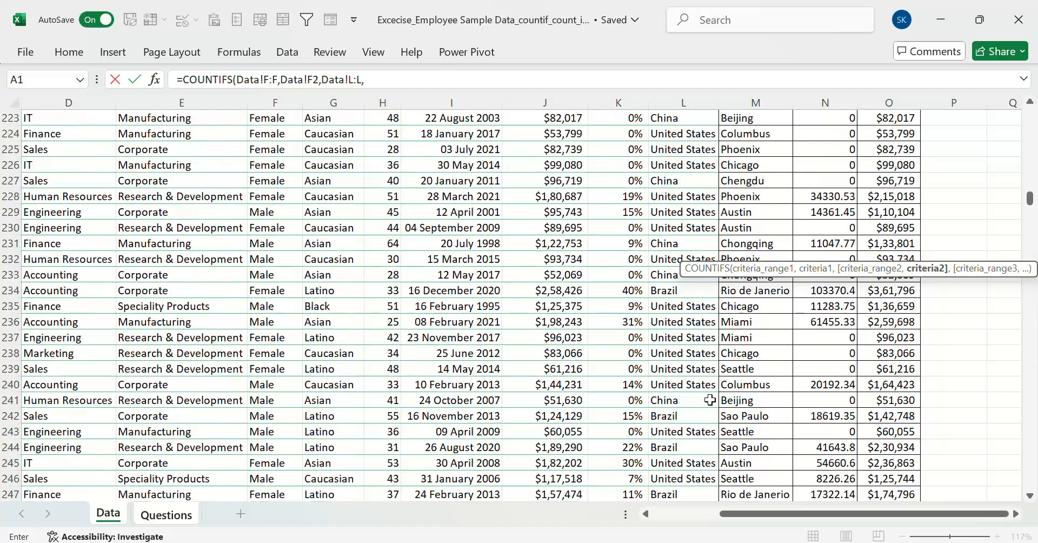
{"action": "scroll", "coordinate": [689, 404], "scroll_direction": "up", "scroll_amount": 20}
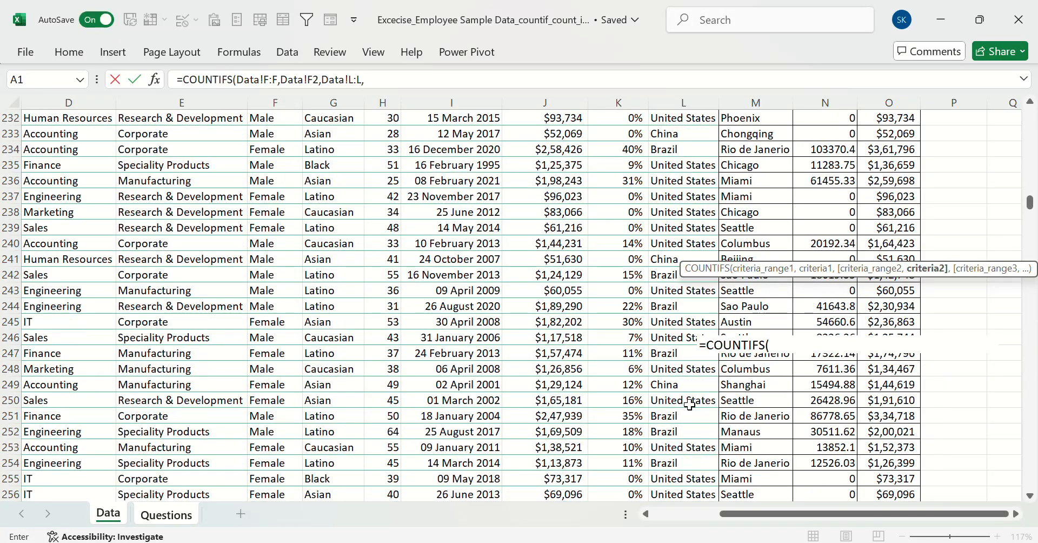
{"action": "scroll", "coordinate": [719, 247], "scroll_direction": "up", "scroll_amount": 20}
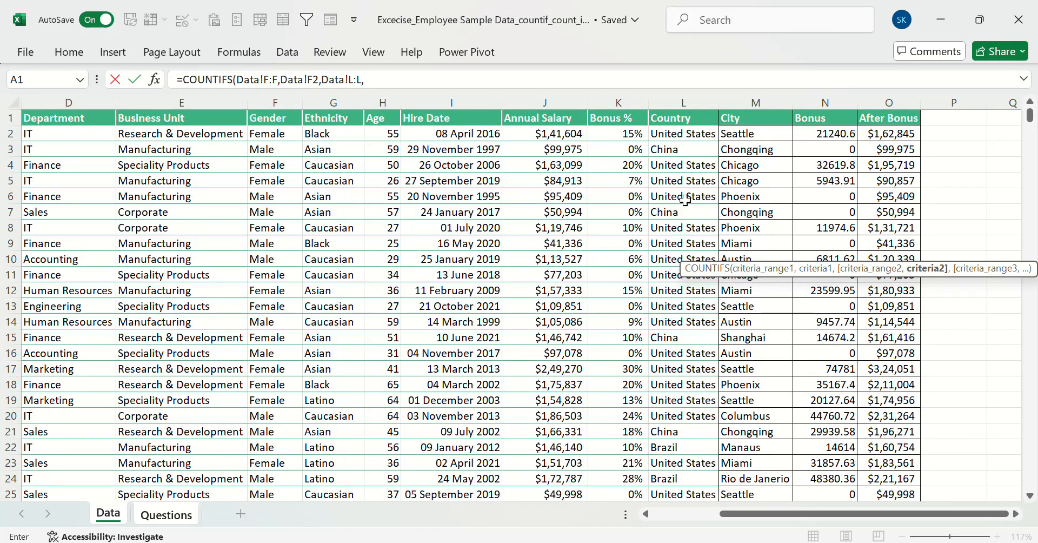
{"action": "key", "text": "BackSpace"}
{"action": "key", "text": "BackSpace"}
{"action": "key", "text": "BackSpace"}
{"action": "key", "text": "BackSpace"}
{"action": "key", "text": "BackSpace"}
{"action": "key", "text": "BackSpace"}
{"action": "key", "text": "BackSpace"}
{"action": "key", "text": "BackSpace"}
{"action": "key", "text": "BackSpace"}
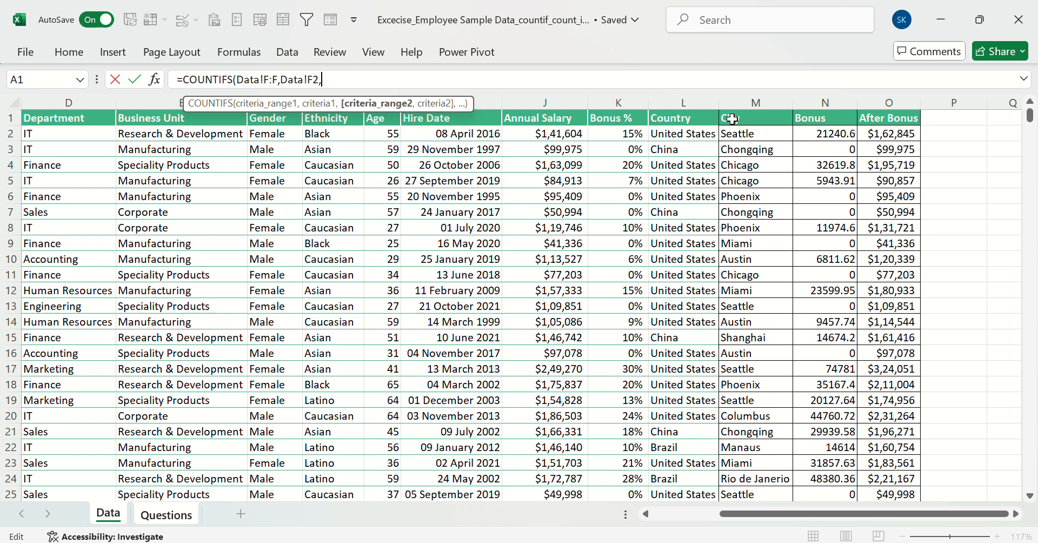
Complete the B19 COUNTIFS formula with the City column M:M as second range and M5 (Chicago) as its criterion
{"action": "left_click", "coordinate": [767, 104]}
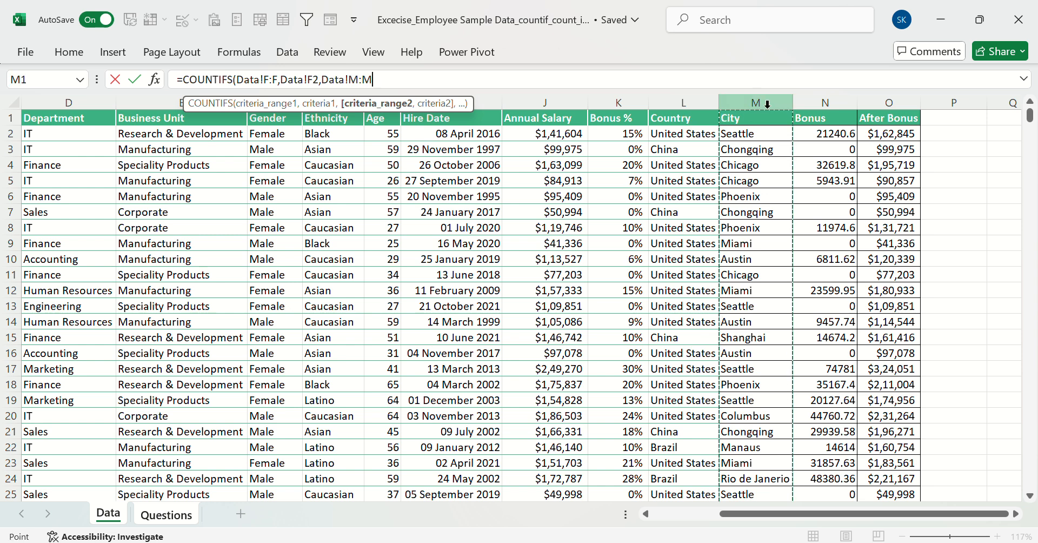
{"action": "type", "text": ",Data!M5"}
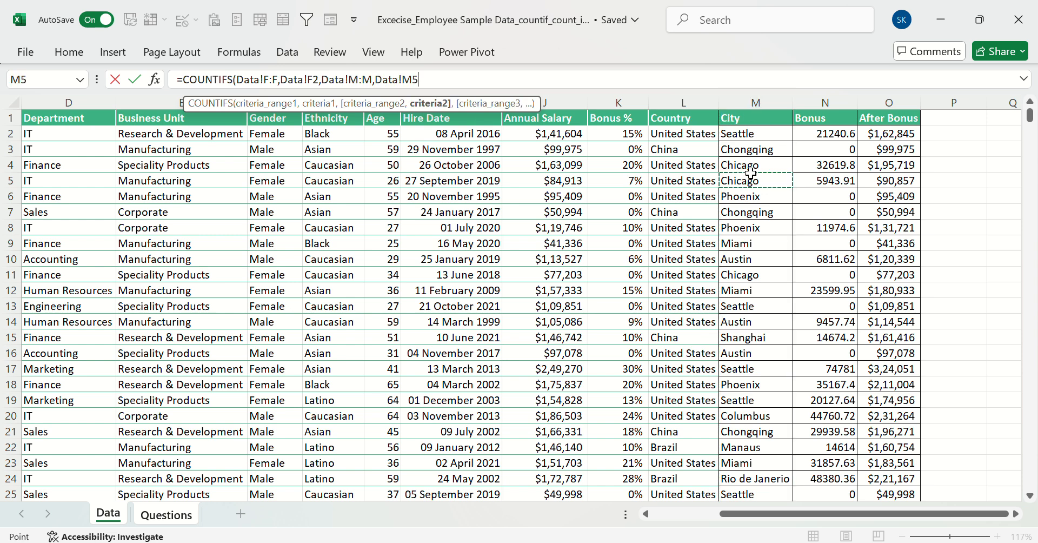
{"action": "key", "text": "Escape"}
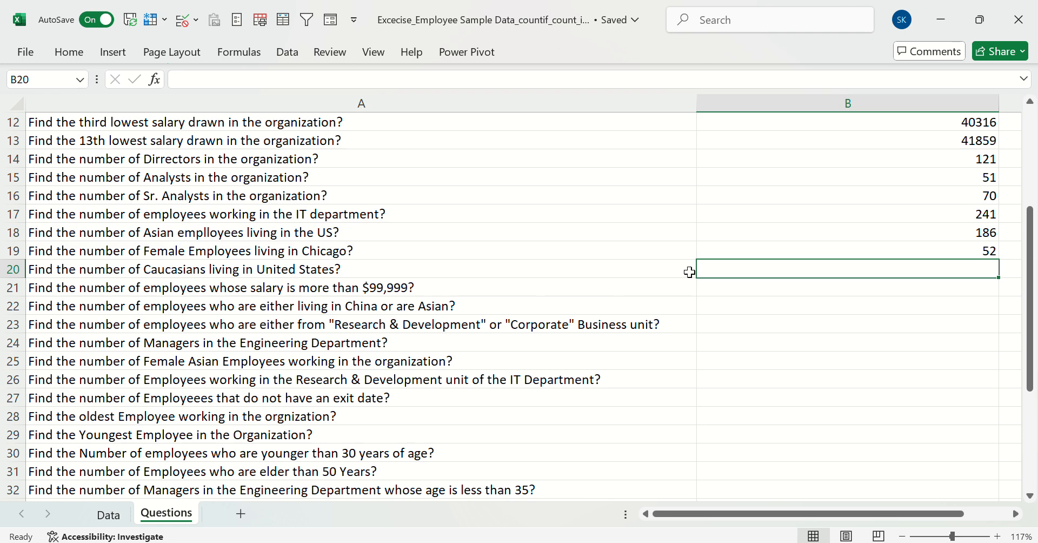
{"action": "type", "text": "=co"}
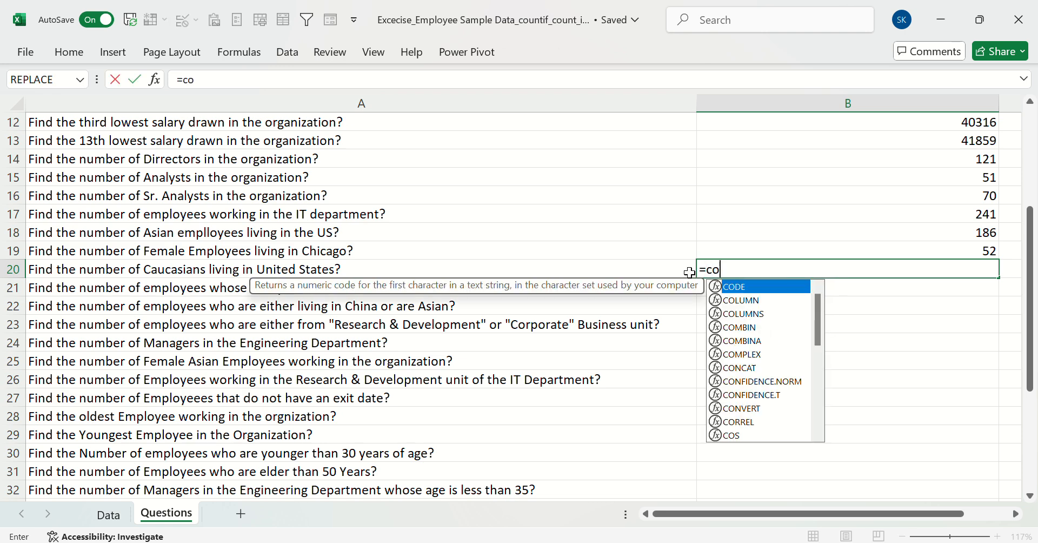
{"action": "type", "text": "untis"}
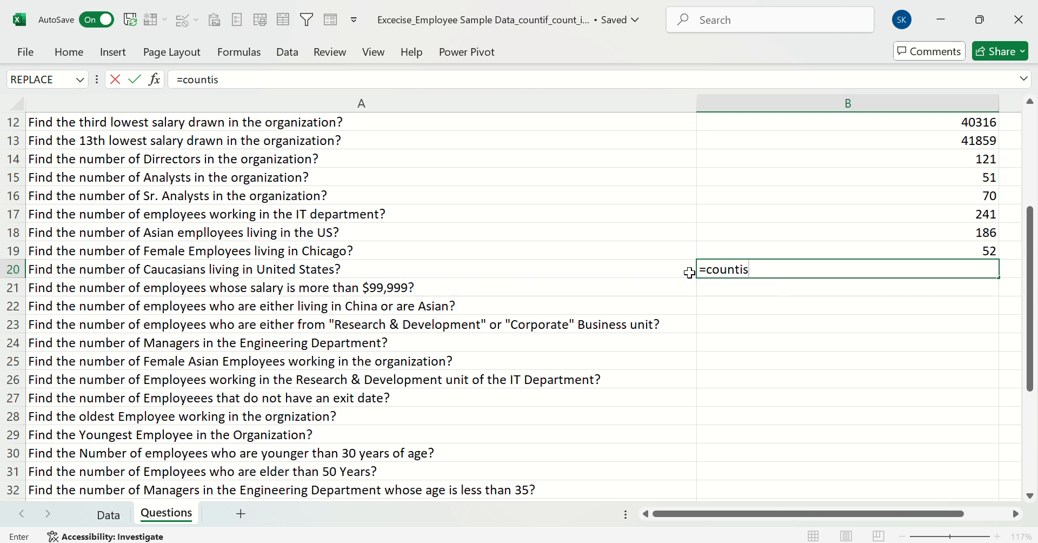
{"action": "key", "text": "Tab"}
{"action": "key", "text": "Left"}
{"action": "key", "text": "Left"}
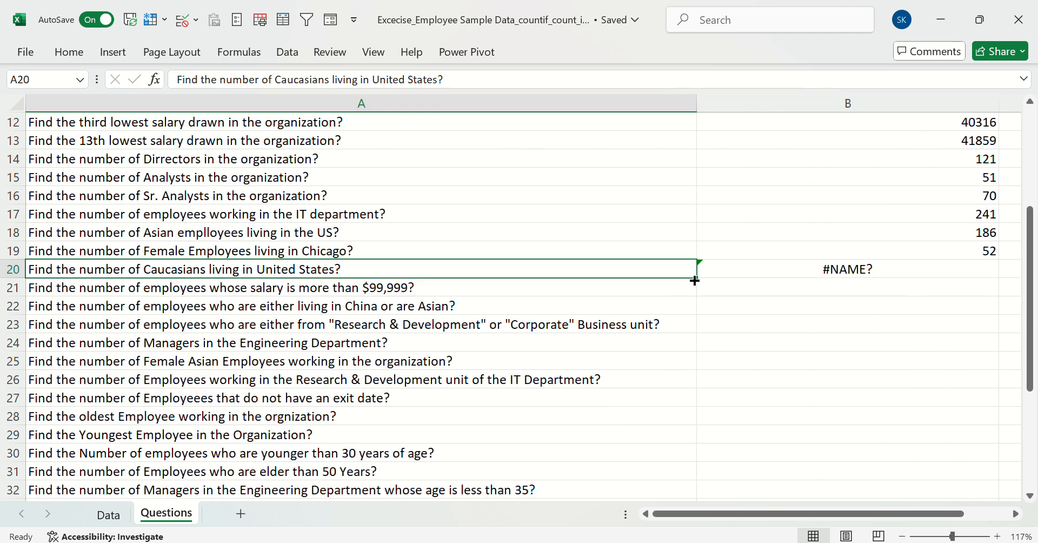
Start a COUNTIFS formula in B20 with the Data sheet's Ethnicity column G:G, criterion G5 (Caucasian), and the Country column L:L as second range
{"action": "left_click", "coordinate": [722, 274]}
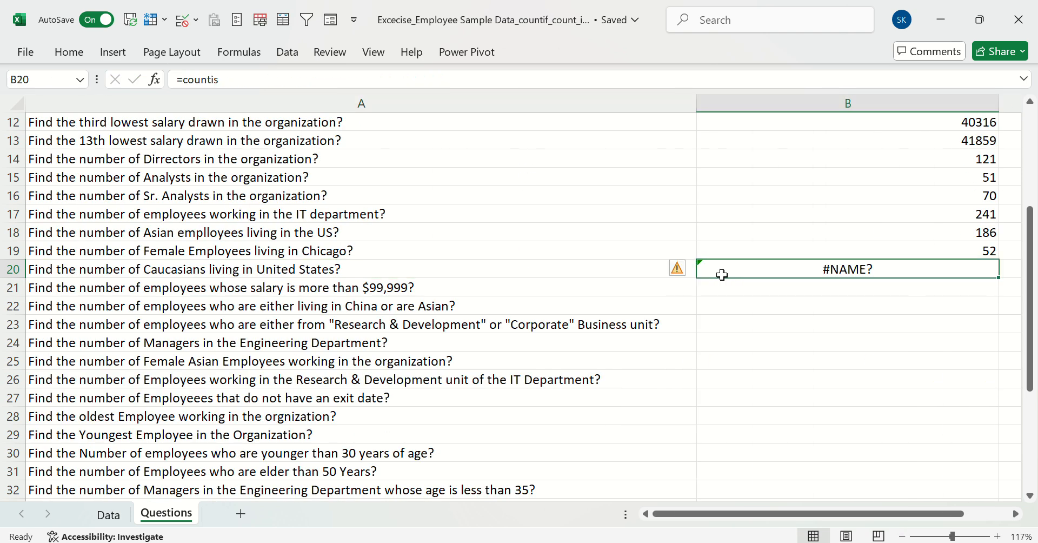
{"action": "type", "text": "=counti"}
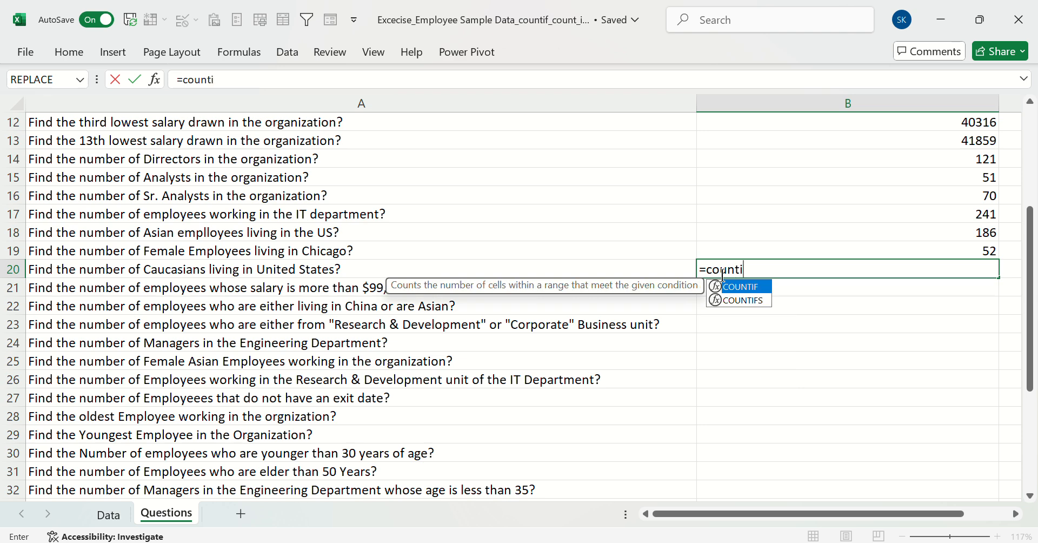
{"action": "type", "text": "fs"}
{"action": "key", "text": "Tab"}
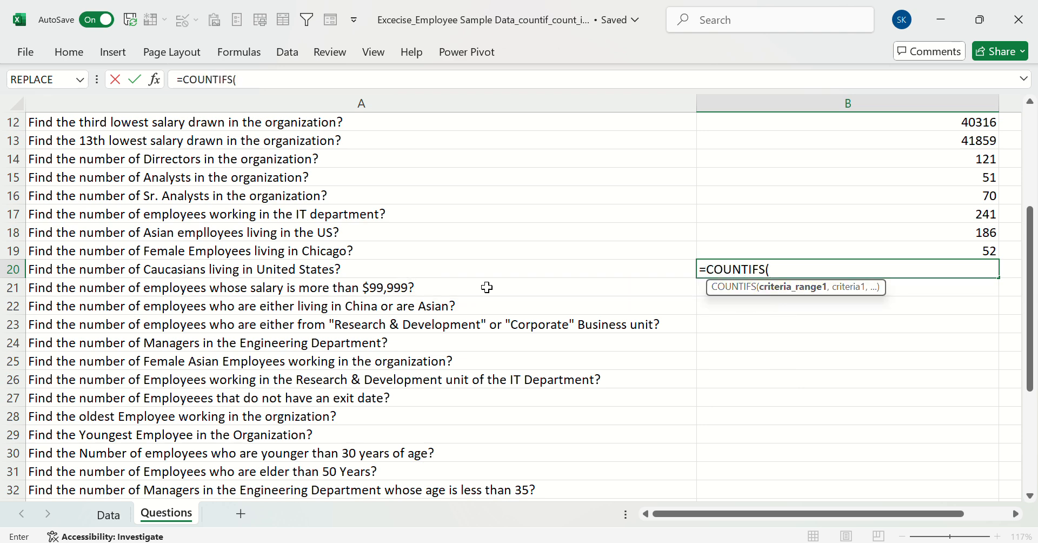
{"action": "left_click", "coordinate": [103, 515]}
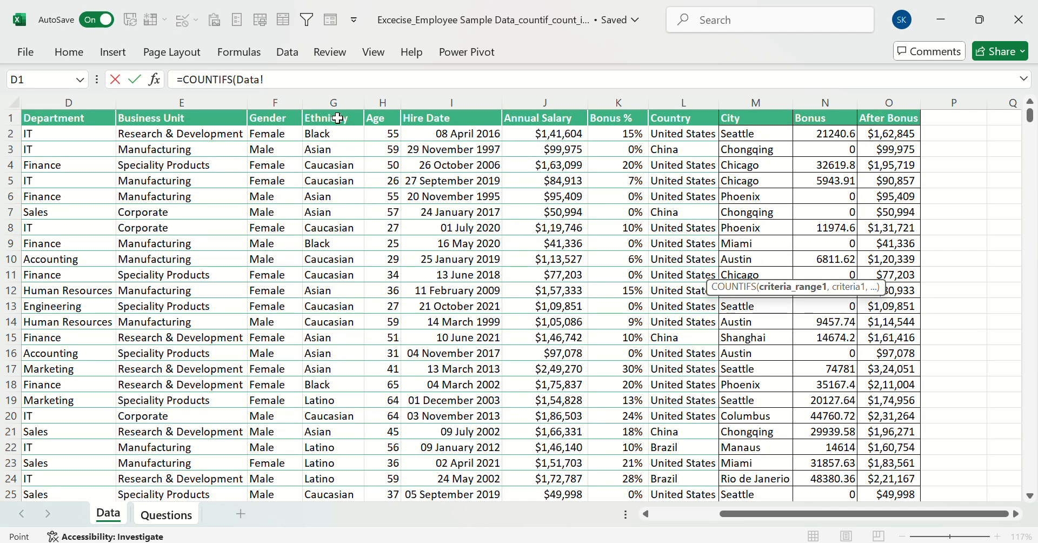
{"action": "left_click", "coordinate": [321, 97]}
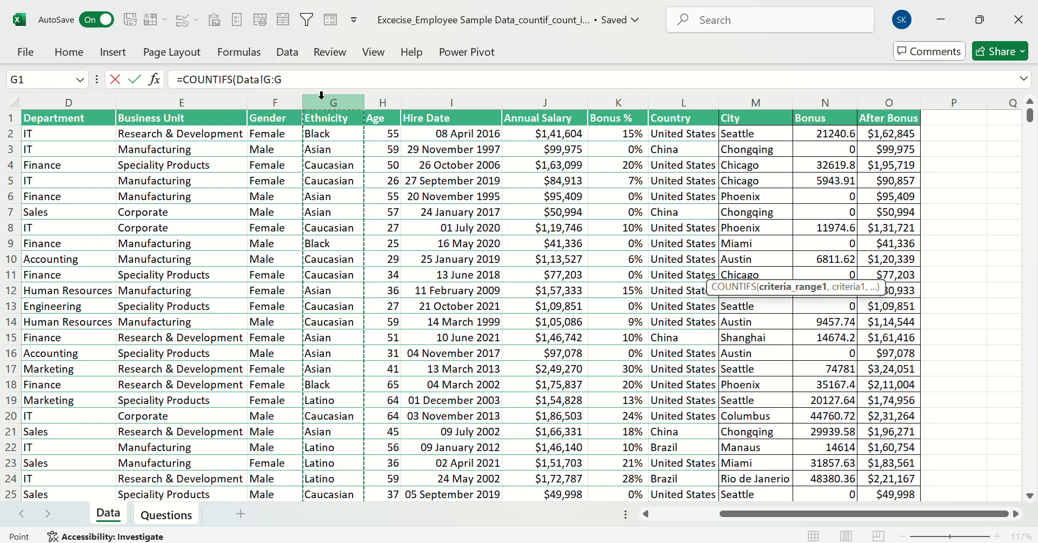
{"action": "type", "text": ","}
{"action": "left_click", "coordinate": [348, 174]}
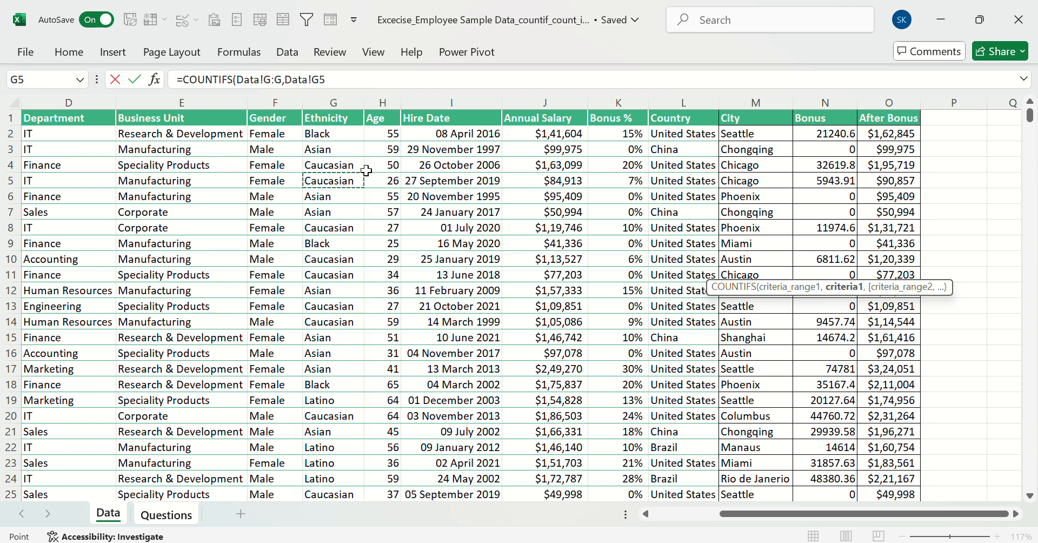
{"action": "type", "text": ","}
{"action": "left_click", "coordinate": [690, 104]}
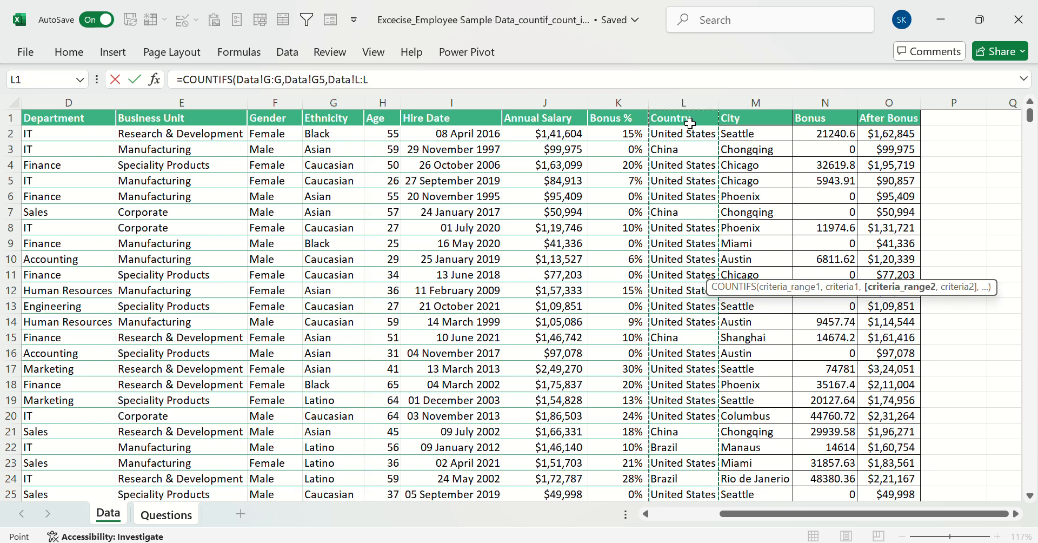
{"action": "type", "text": ","}
{"action": "left_click", "coordinate": [691, 133]}
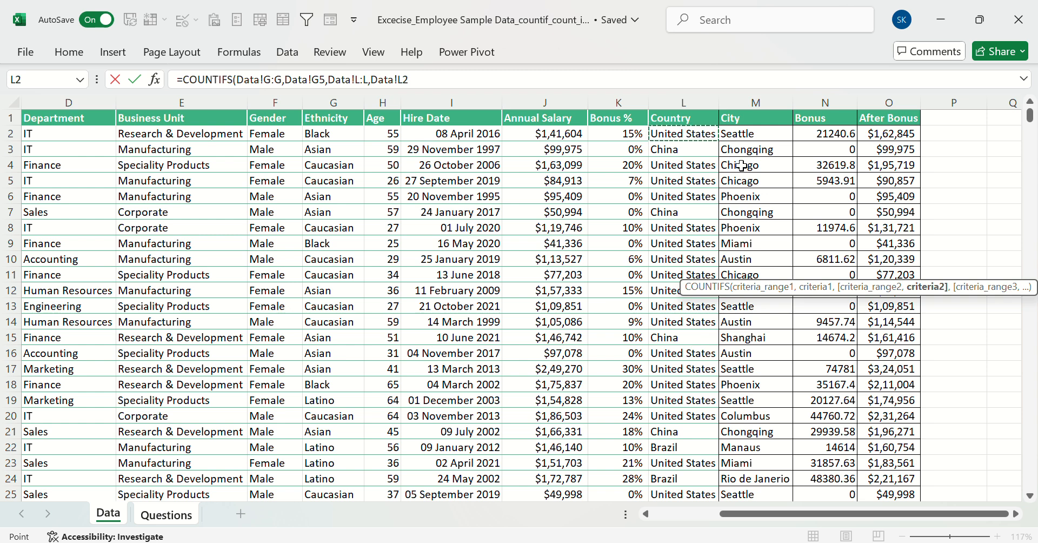
{"action": "type", "text": ","}
{"action": "left_click", "coordinate": [766, 103]}
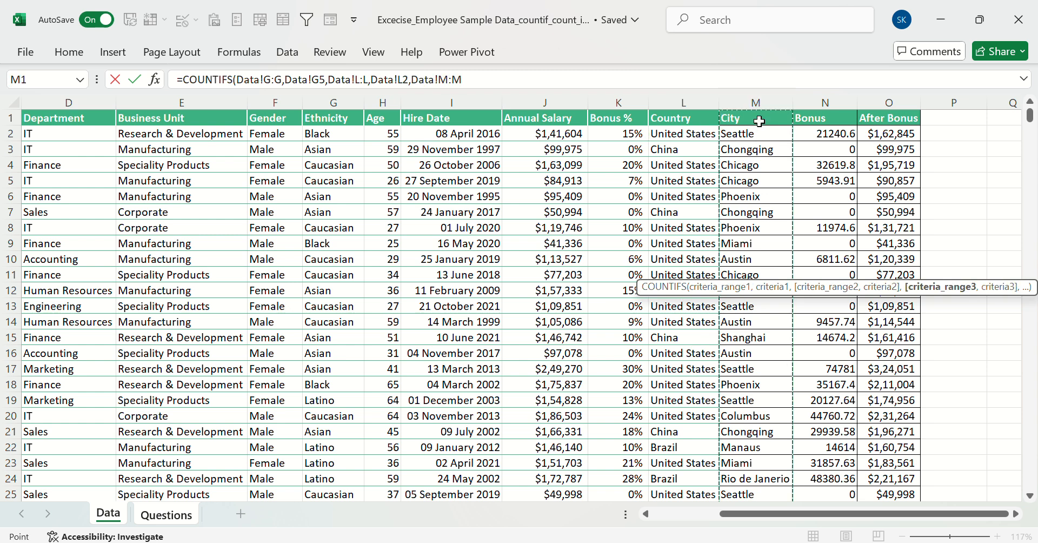
{"action": "type", "text": ","}
{"action": "left_click", "coordinate": [755, 179]}
{"action": "key", "text": "BackSpace"}
{"action": "key", "text": "BackSpace"}
{"action": "key", "text": "BackSpace"}
{"action": "key", "text": "BackSpace"}
{"action": "key", "text": "BackSpace"}
{"action": "key", "text": "BackSpace"}
{"action": "key", "text": "BackSpace"}
{"action": "key", "text": "BackSpace"}
{"action": "key", "text": "BackSpace"}
{"action": "key", "text": "BackSpace"}
{"action": "key", "text": "BackSpace"}
{"action": "key", "text": "BackSpace"}
{"action": "key", "text": "BackSpace"}
{"action": "key", "text": "BackSpace"}
{"action": "key", "text": "BackSpace"}
{"action": "key", "text": "BackSpace"}
{"action": "key", "text": "BackSpace"}
{"action": "key", "text": "BackSpace"}
{"action": "key", "text": "BackSpace"}
{"action": "key", "text": "BackSpace"}
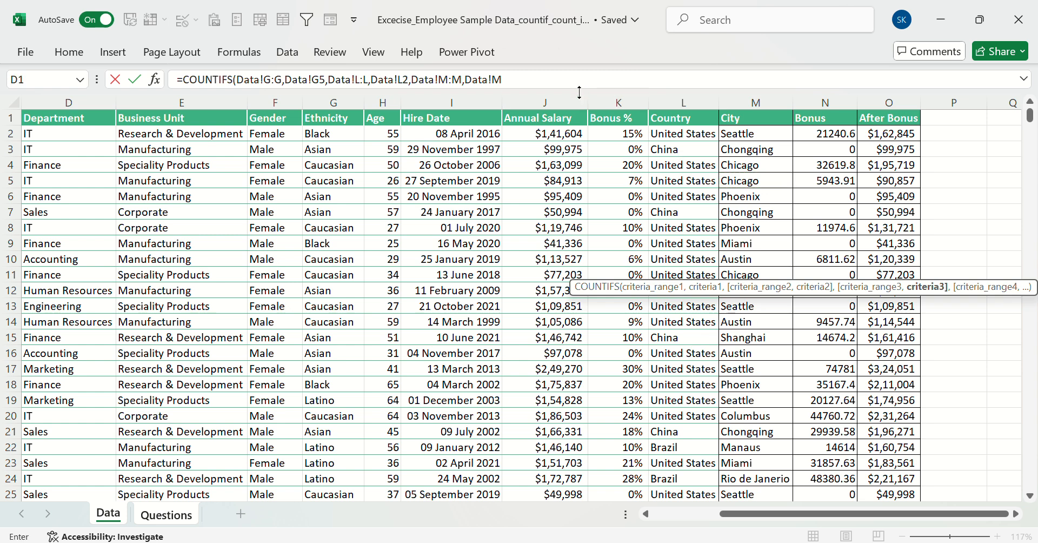
{"action": "key", "text": "BackSpace"}
{"action": "key", "text": "BackSpace"}
{"action": "key", "text": "BackSpace"}
{"action": "key", "text": "BackSpace"}
{"action": "key", "text": "BackSpace"}
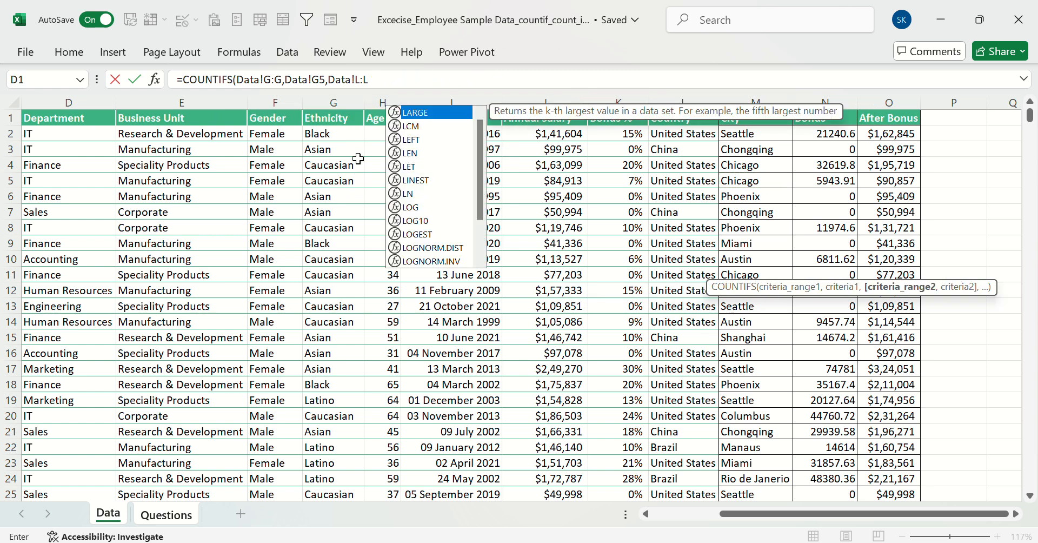
Complete the B20 COUNTIFS formula with L2 (United States) as the Country criterion, and select B21
{"action": "type", "text": ","}
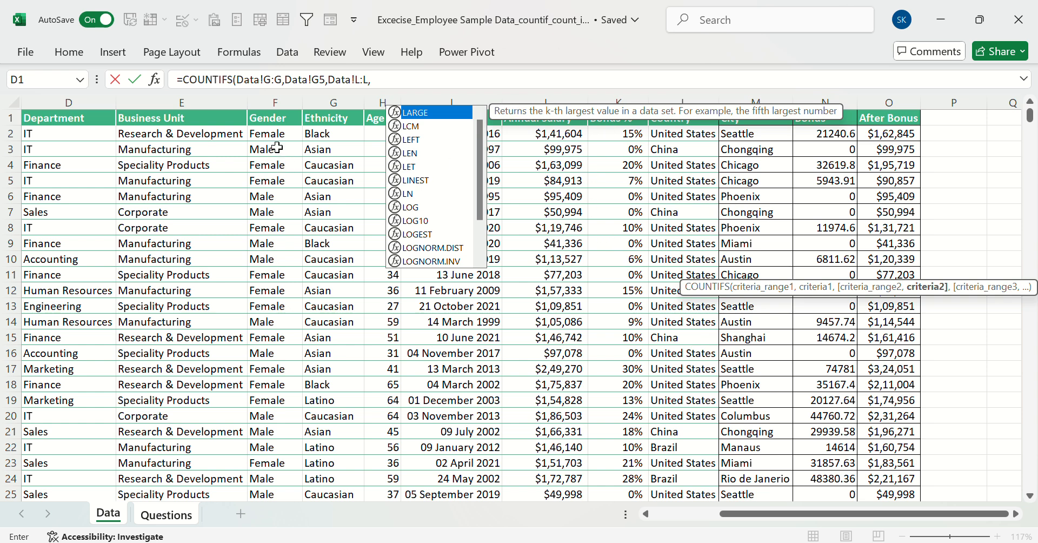
{"action": "left_click", "coordinate": [682, 133]}
{"action": "key", "text": "Return"}
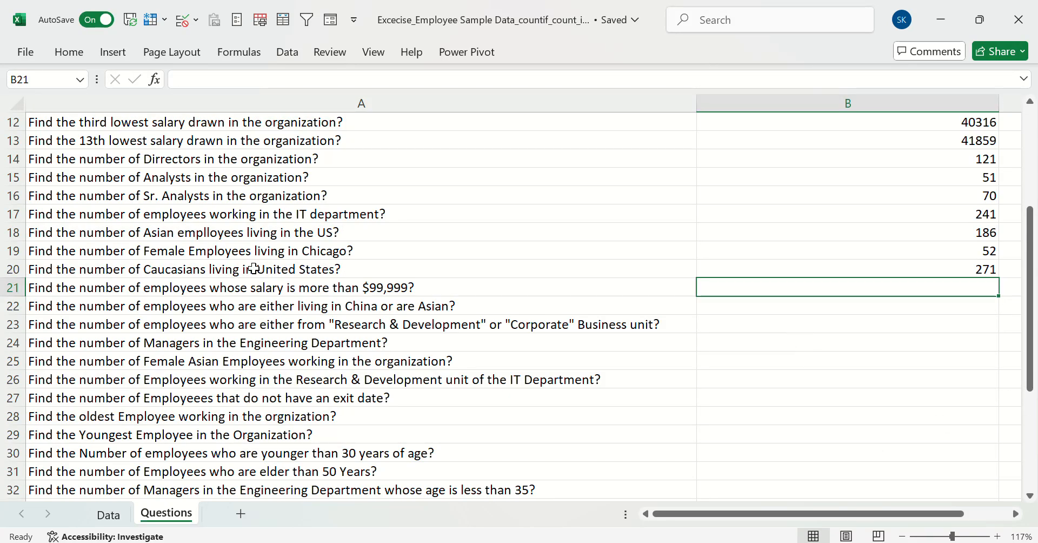
{"action": "left_click", "coordinate": [194, 268]}
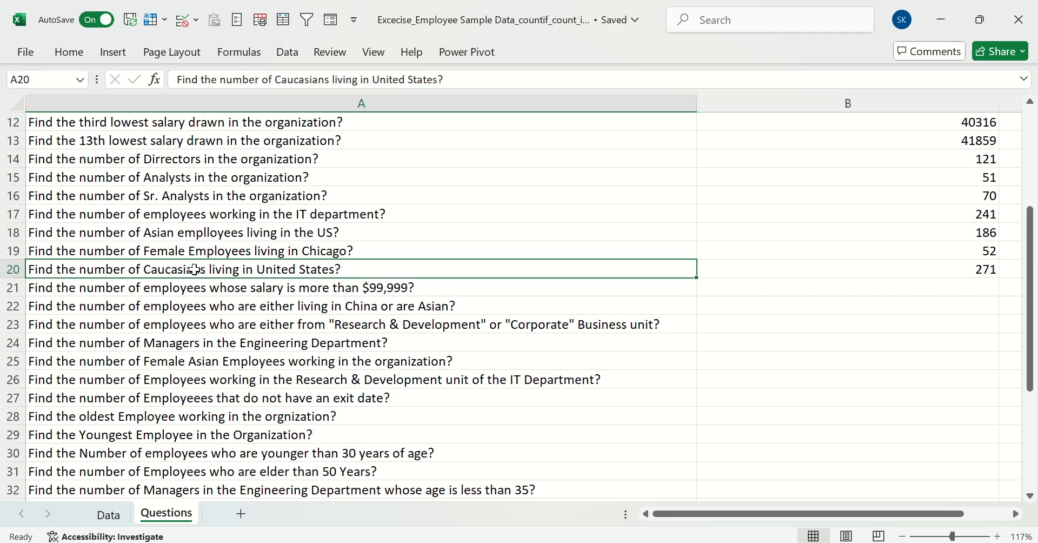
{"action": "left_click", "coordinate": [842, 285]}
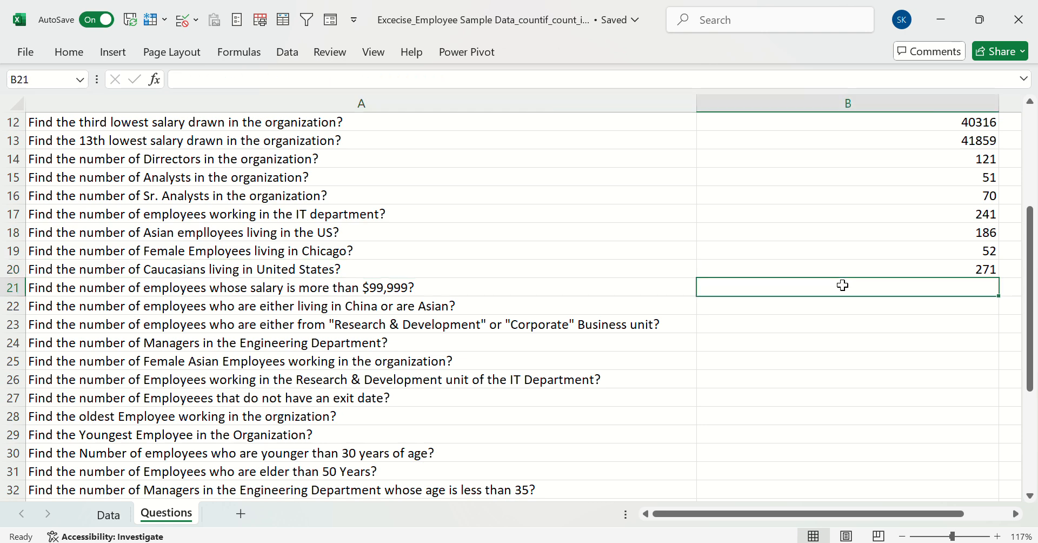
Try a COUNTIF formula in B21 on the Data sheet's Annual Salary column J:J with >=99999 directly after the range
{"action": "scroll", "coordinate": [842, 285], "scroll_direction": "down", "scroll_amount": 2}
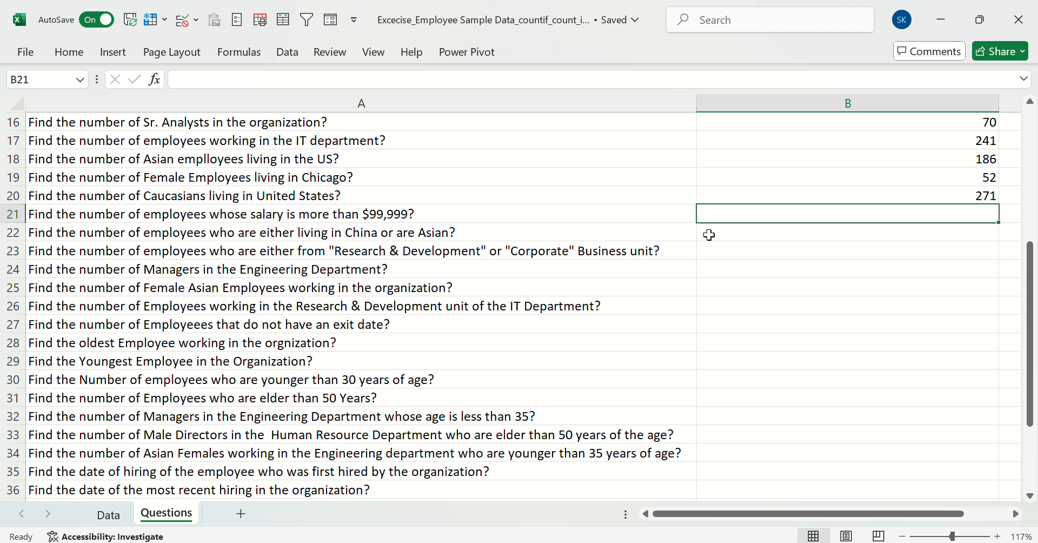
{"action": "type", "text": "=countif"}
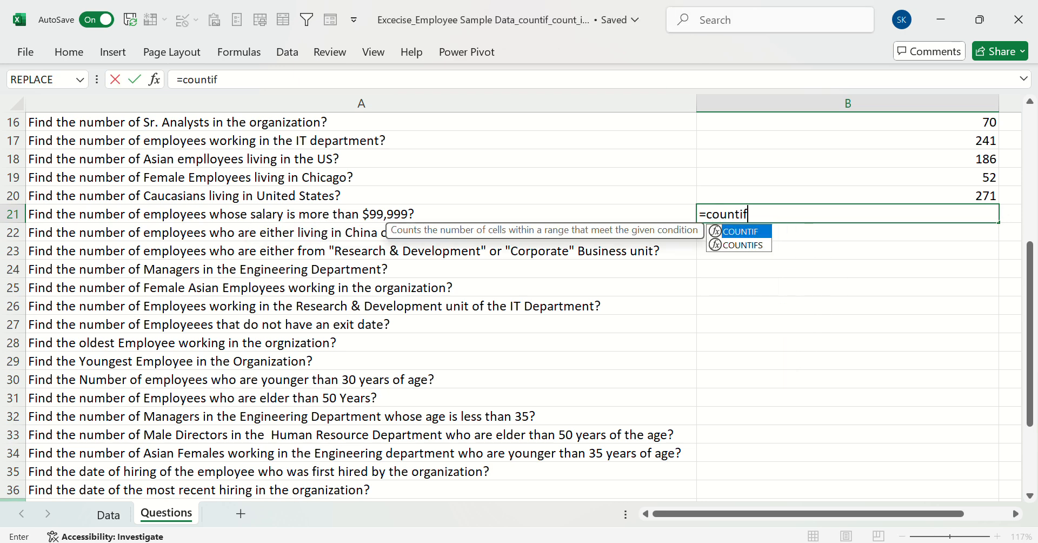
{"action": "key", "text": "Tab"}
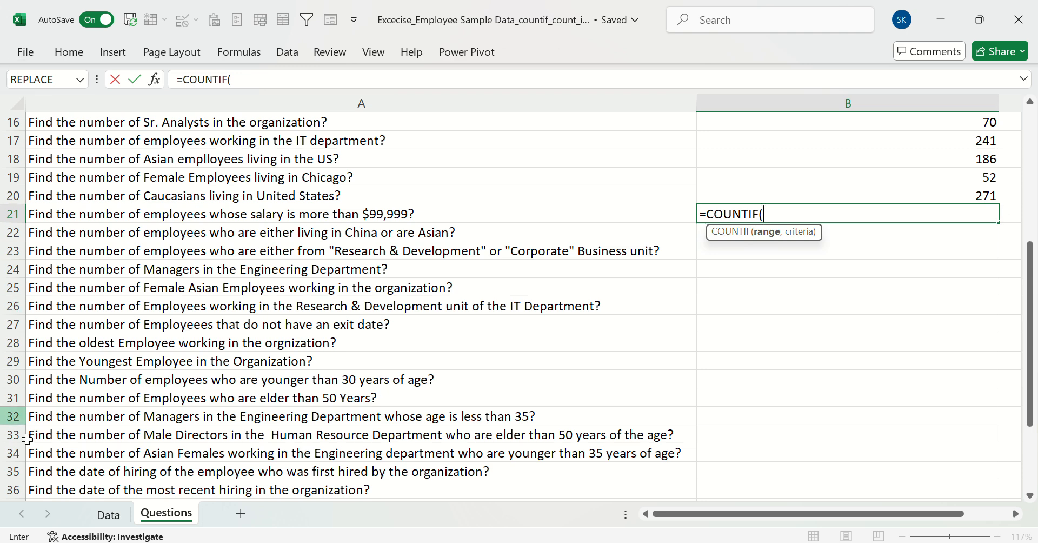
{"action": "left_click", "coordinate": [111, 514]}
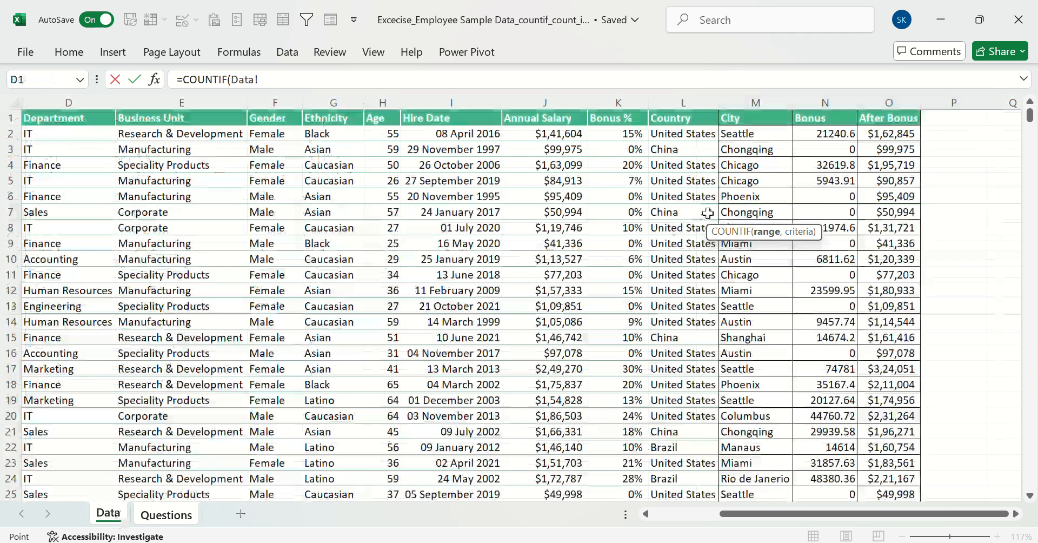
{"action": "left_click", "coordinate": [530, 101]}
{"action": "type", "text": ","}
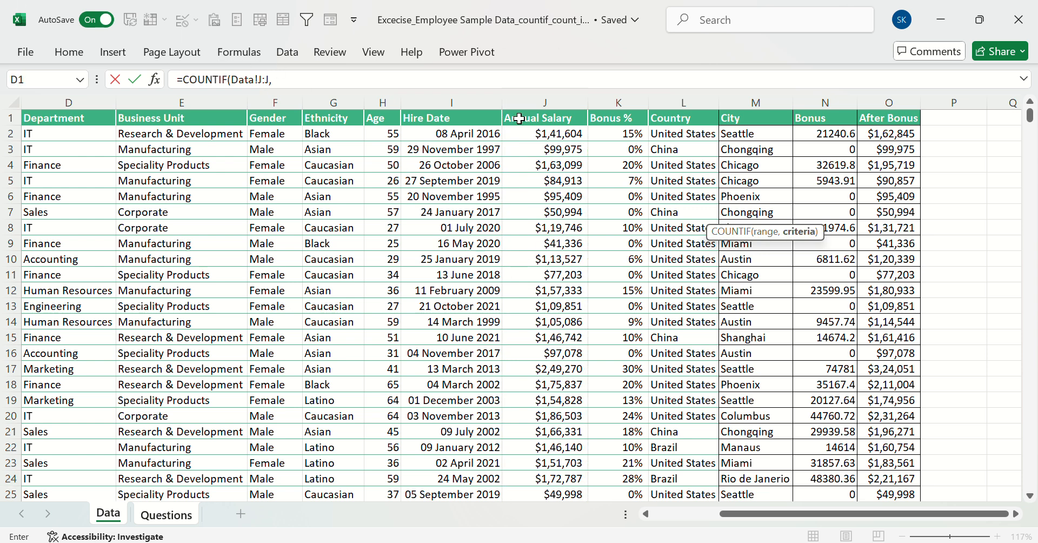
{"action": "key", "text": "BackSpace"}
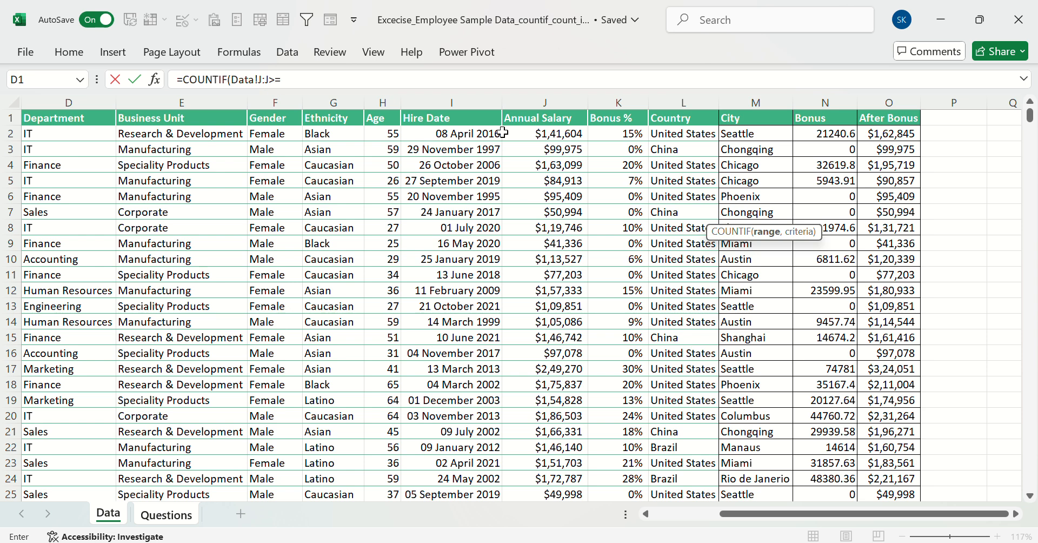
{"action": "type", "text": ">=99999"}
{"action": "key", "text": "Return"}
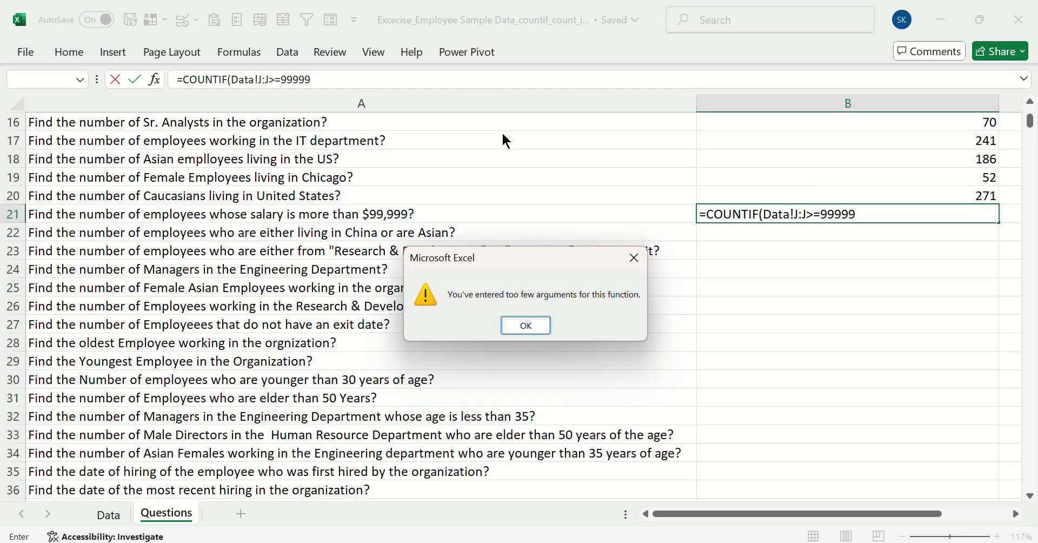
{"action": "left_click", "coordinate": [634, 259]}
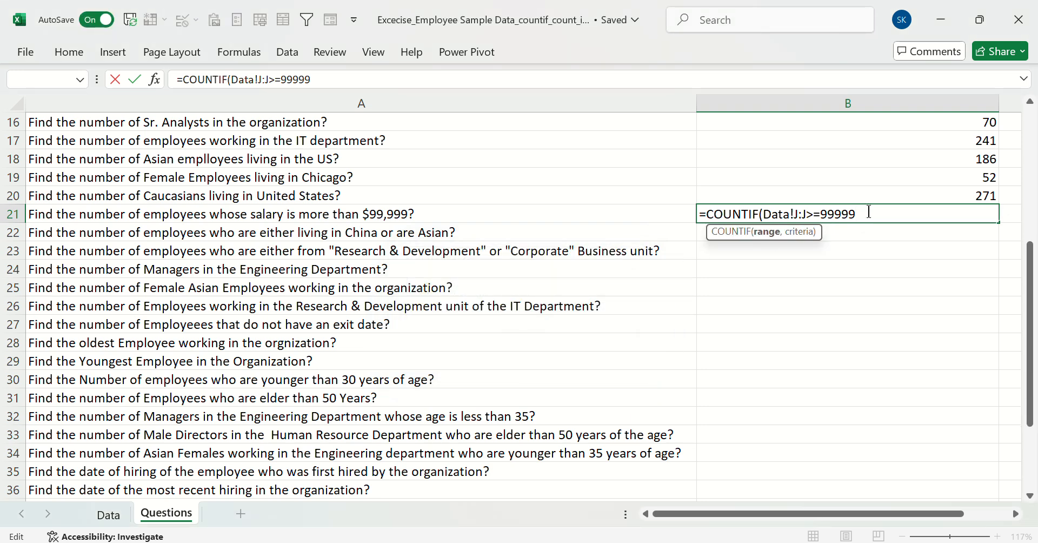
Try the B21 COUNTIF formula again with the > sign removed, leaving =99999 directly after the J:J range
{"action": "left_click", "coordinate": [812, 215]}
{"action": "key", "text": "BackSpace"}
{"action": "key", "text": "Return"}
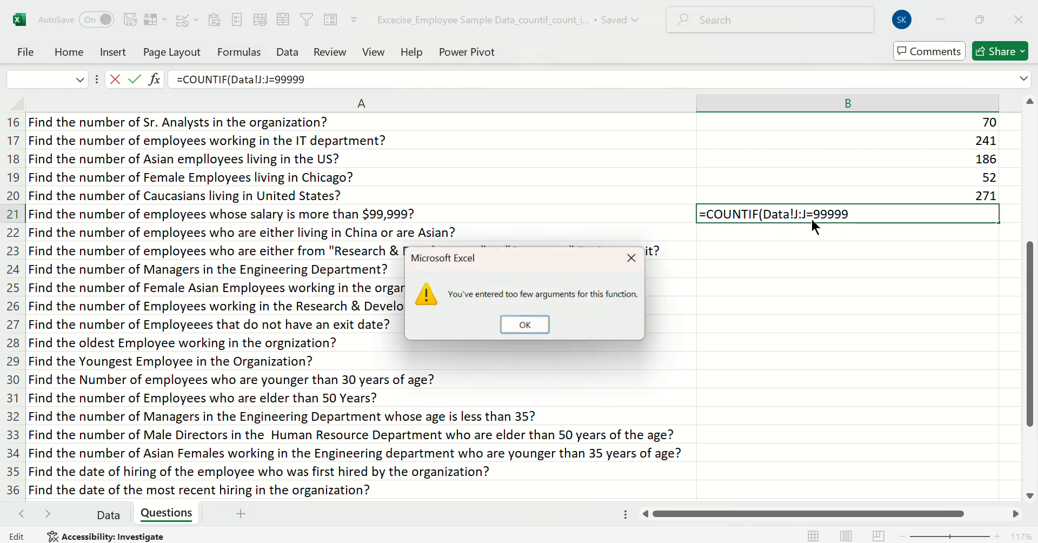
{"action": "left_click", "coordinate": [634, 258]}
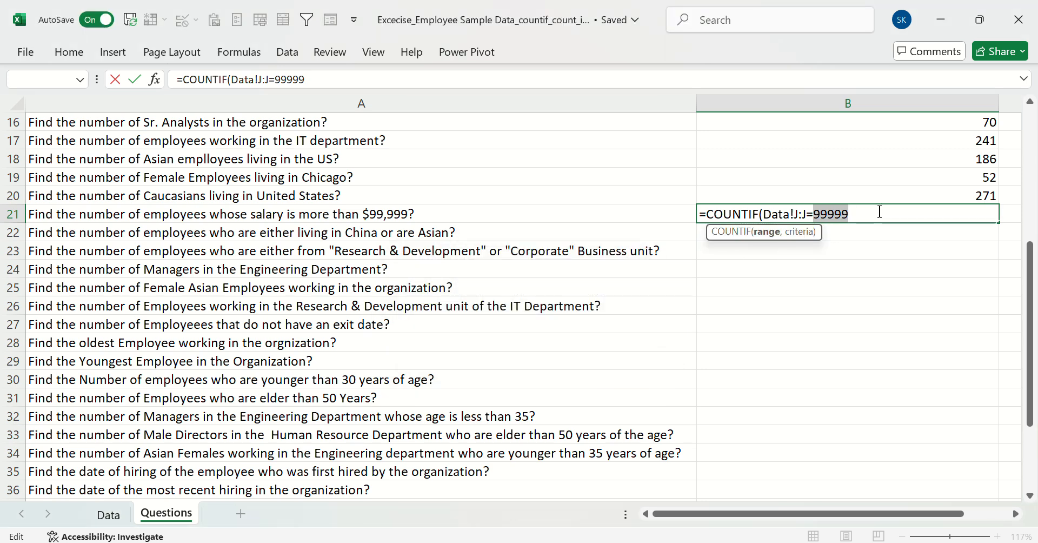
Clear the faulty B21 formula and cancel the cell entry, leaving B21 empty
{"action": "key", "text": "BackSpace"}
{"action": "key", "text": "BackSpace"}
{"action": "key", "text": "BackSpace"}
{"action": "key", "text": "BackSpace"}
{"action": "key", "text": "BackSpace"}
{"action": "key", "text": "BackSpace"}
{"action": "key", "text": "BackSpace"}
{"action": "key", "text": "BackSpace"}
{"action": "key", "text": "BackSpace"}
{"action": "key", "text": "BackSpace"}
{"action": "key", "text": "BackSpace"}
{"action": "key", "text": "BackSpace"}
{"action": "key", "text": "BackSpace"}
{"action": "key", "text": "BackSpace"}
{"action": "key", "text": "BackSpace"}
{"action": "key", "text": "BackSpace"}
{"action": "key", "text": "BackSpace"}
{"action": "key", "text": "BackSpace"}
{"action": "key", "text": "BackSpace"}
{"action": "key", "text": "BackSpace"}
{"action": "key", "text": "BackSpace"}
{"action": "key", "text": "BackSpace"}
{"action": "key", "text": "BackSpace"}
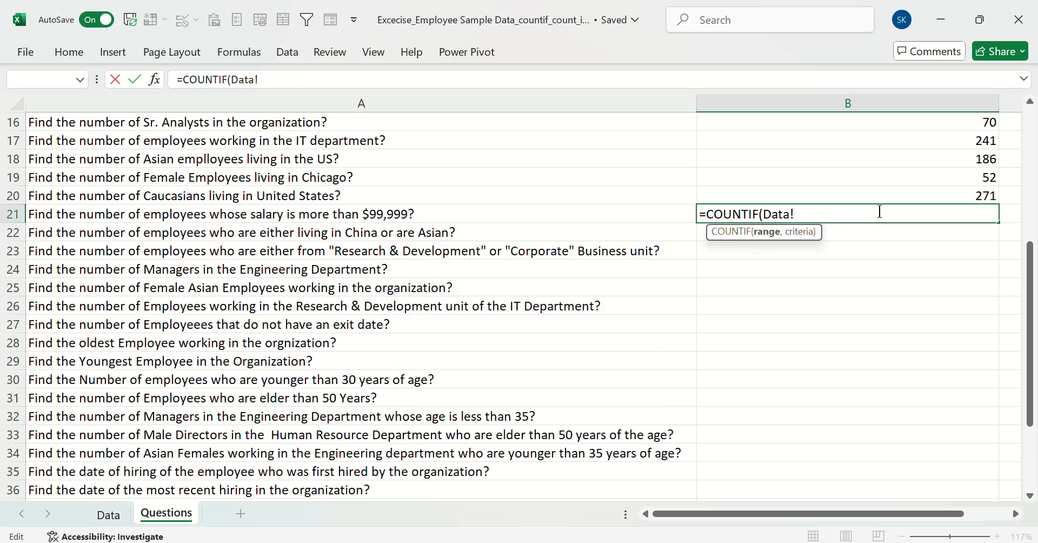
{"action": "type", "text": "="}
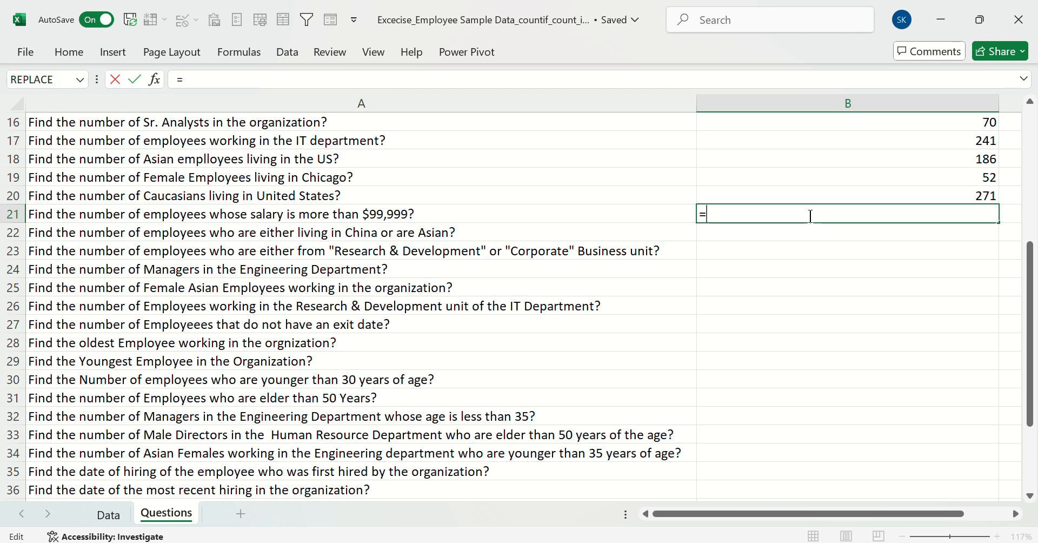
{"action": "type", "text": "count"}
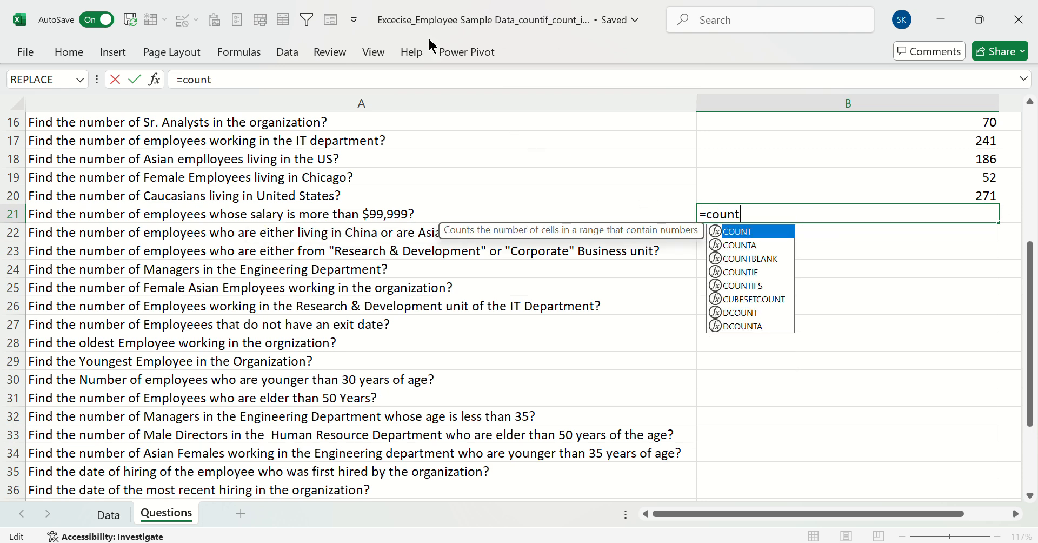
{"action": "key", "text": "Escape"}
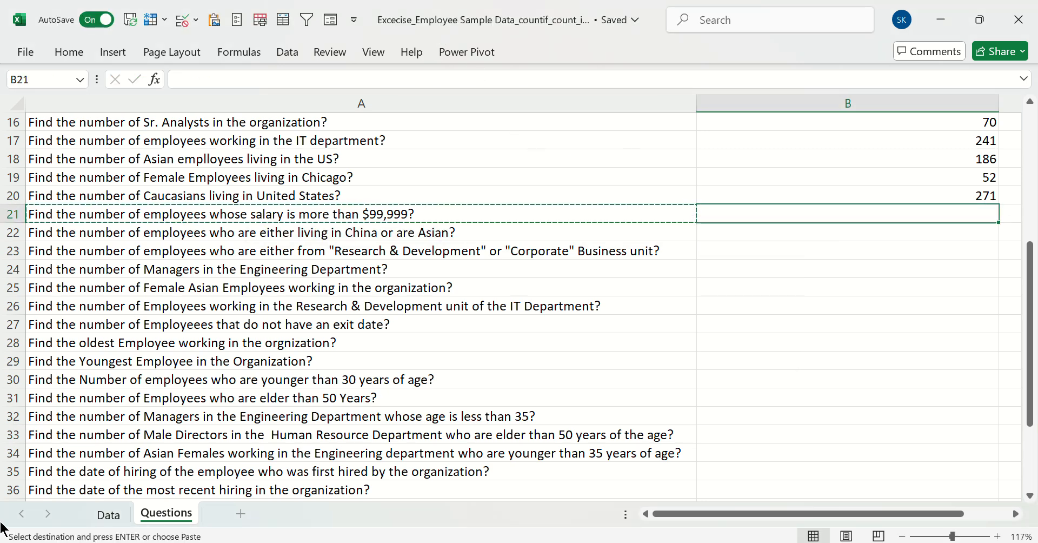
{"action": "key", "text": "Escape"}
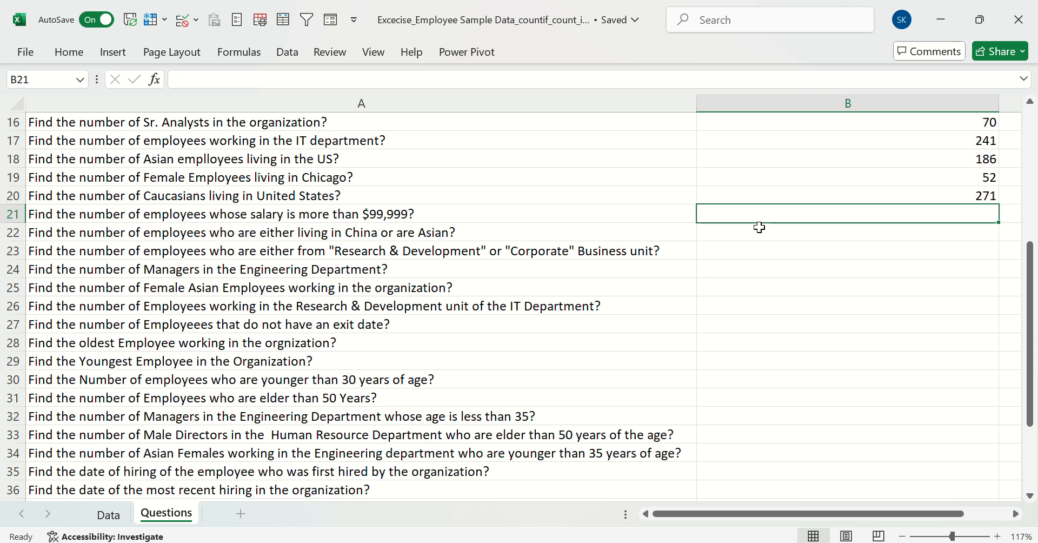
Enter a COUNTIF formula in B21 on the Data sheet's Annual Salary column J:J with criterion ">99999", check it and select B22
{"action": "left_click", "coordinate": [766, 189]}
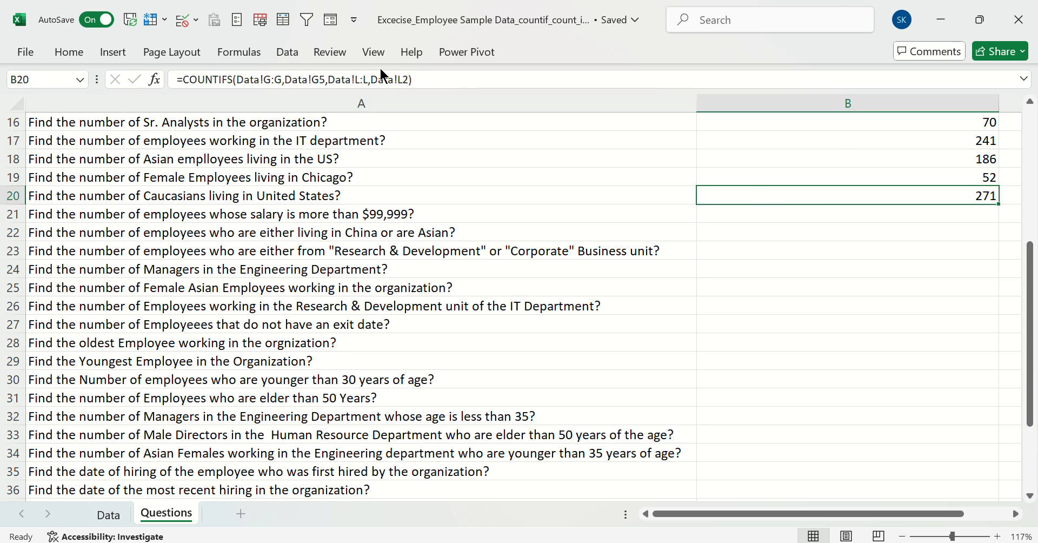
{"action": "left_click", "coordinate": [762, 211]}
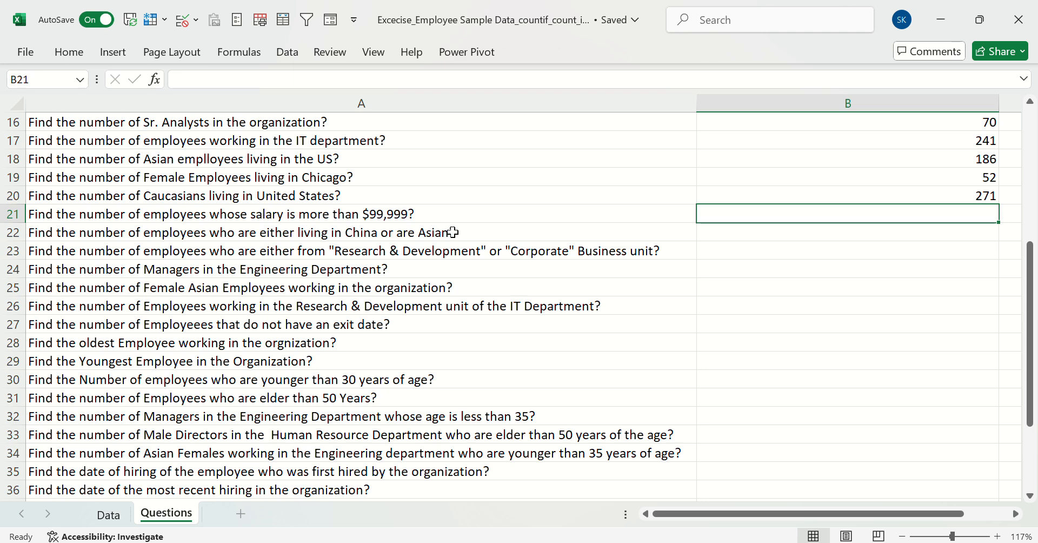
{"action": "type", "text": "=countif"}
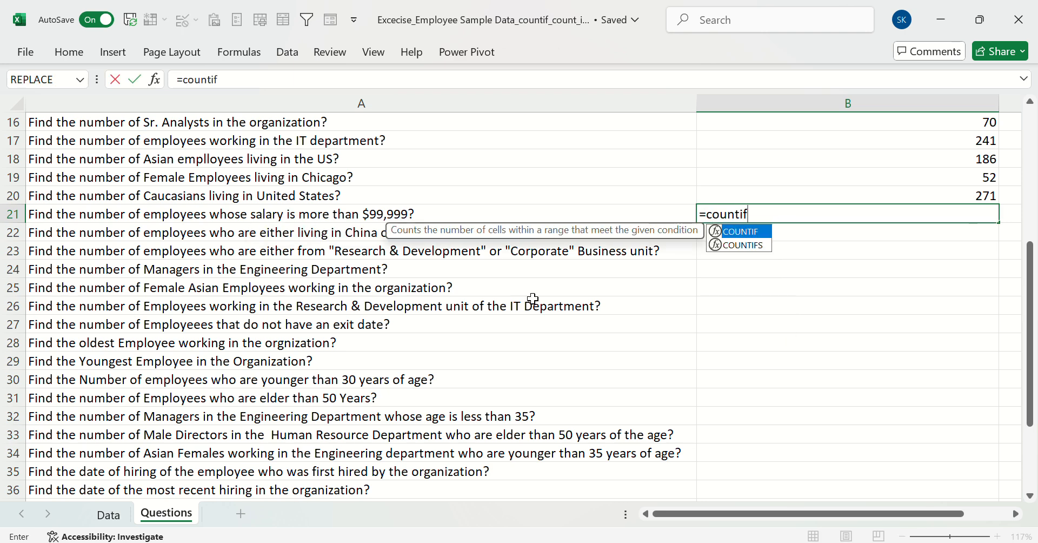
{"action": "key", "text": "Tab"}
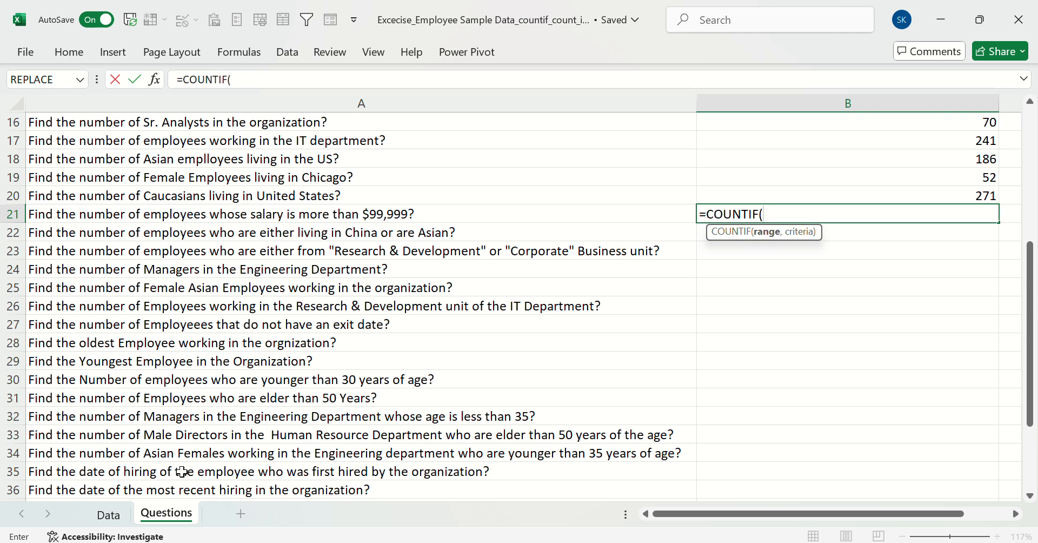
{"action": "left_click", "coordinate": [87, 511]}
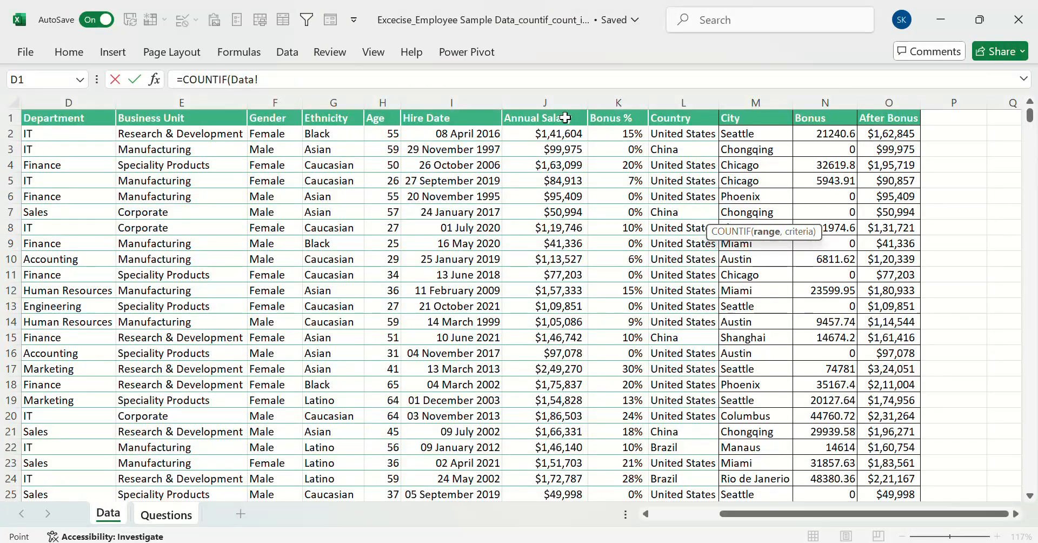
{"action": "left_click", "coordinate": [543, 103]}
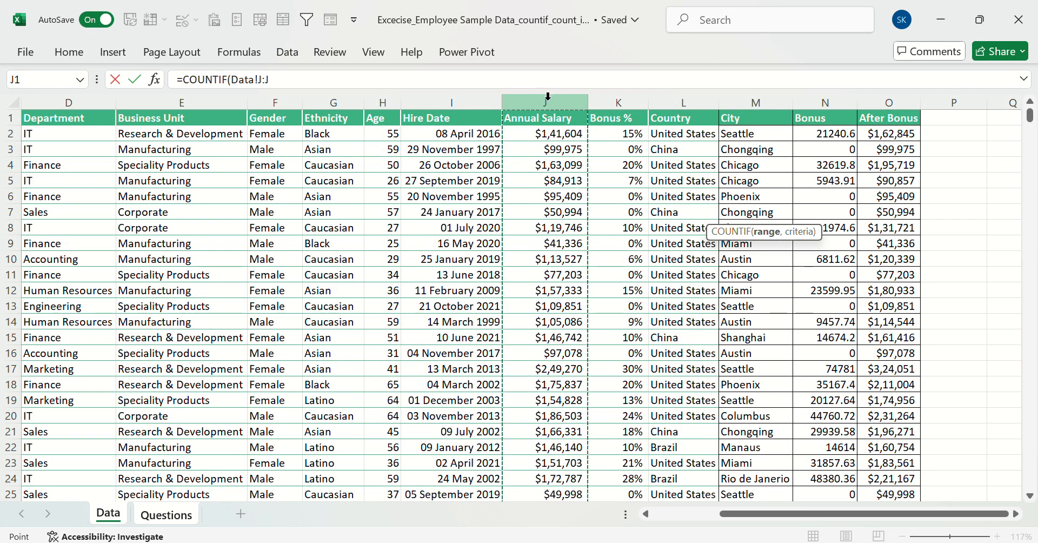
{"action": "type", "text": ","}
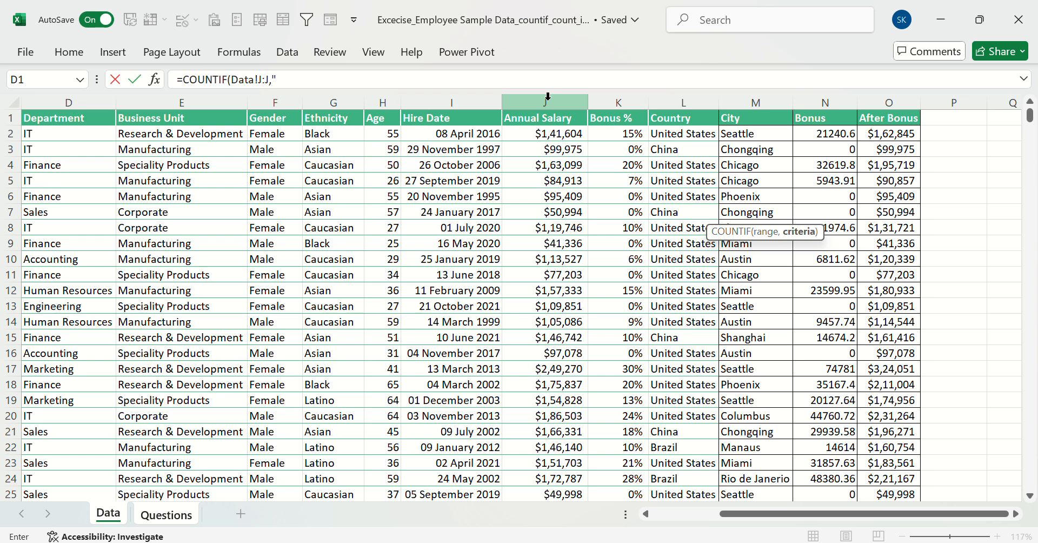
{"action": "type", "text": "\">99999"}
{"action": "key", "text": "Return"}
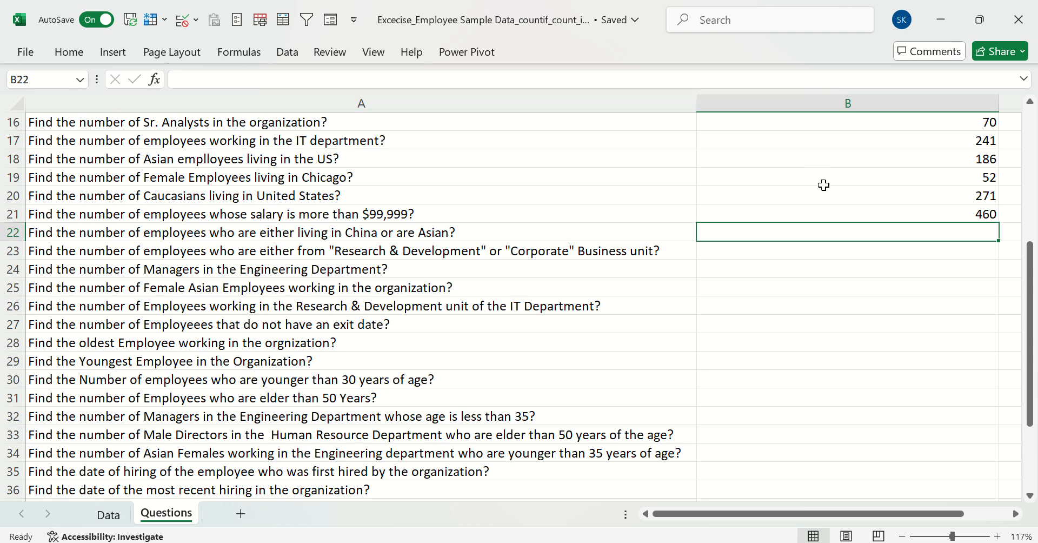
{"action": "left_click", "coordinate": [834, 207]}
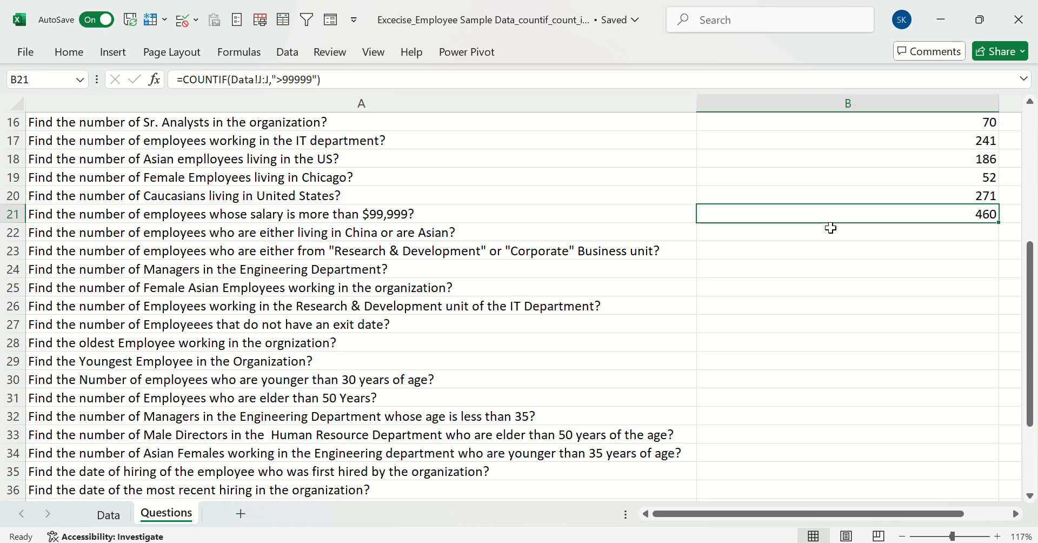
{"action": "left_click", "coordinate": [831, 227]}
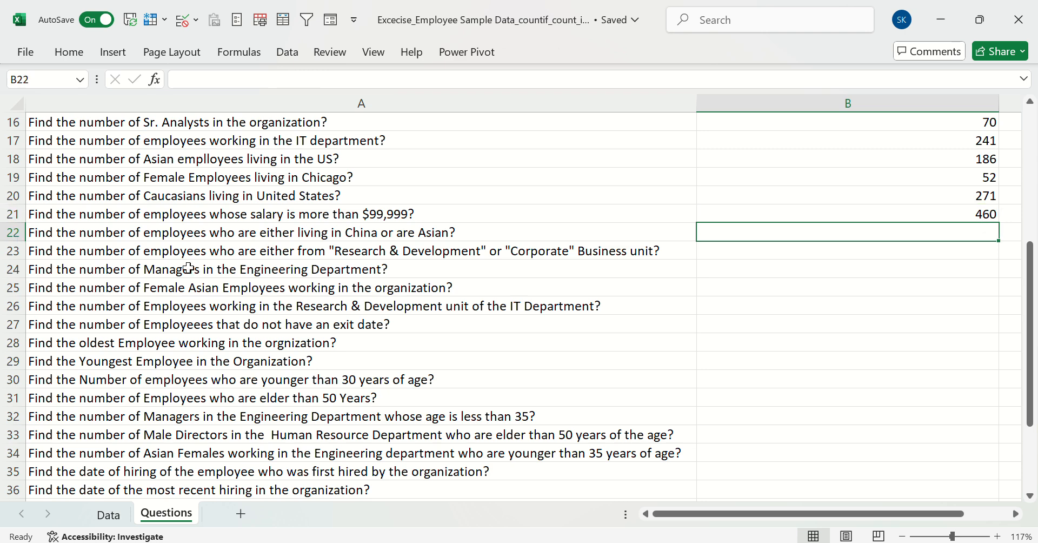
Write the example note "china 85 , asian 5 total 90" in B22 beside the China-or-Asian question
{"action": "left_click", "coordinate": [86, 234]}
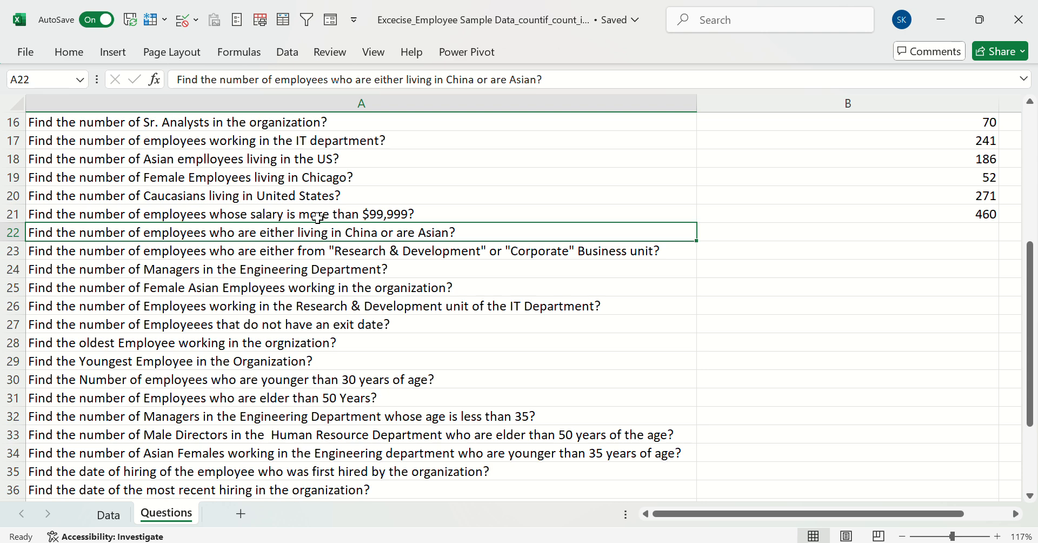
{"action": "left_click", "coordinate": [731, 236]}
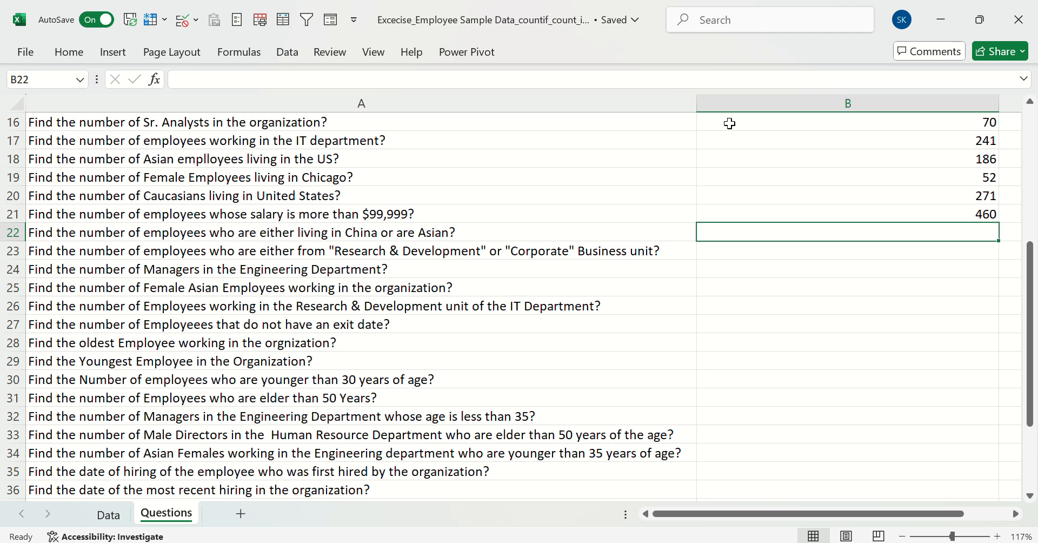
{"action": "type", "text": "china"}
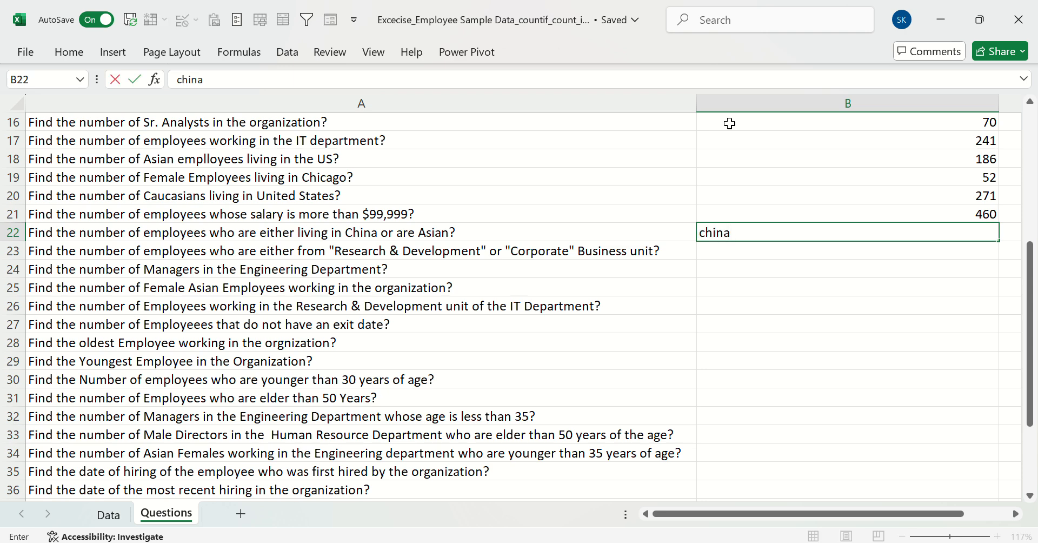
{"action": "type", "text": " 85  , asian 5"}
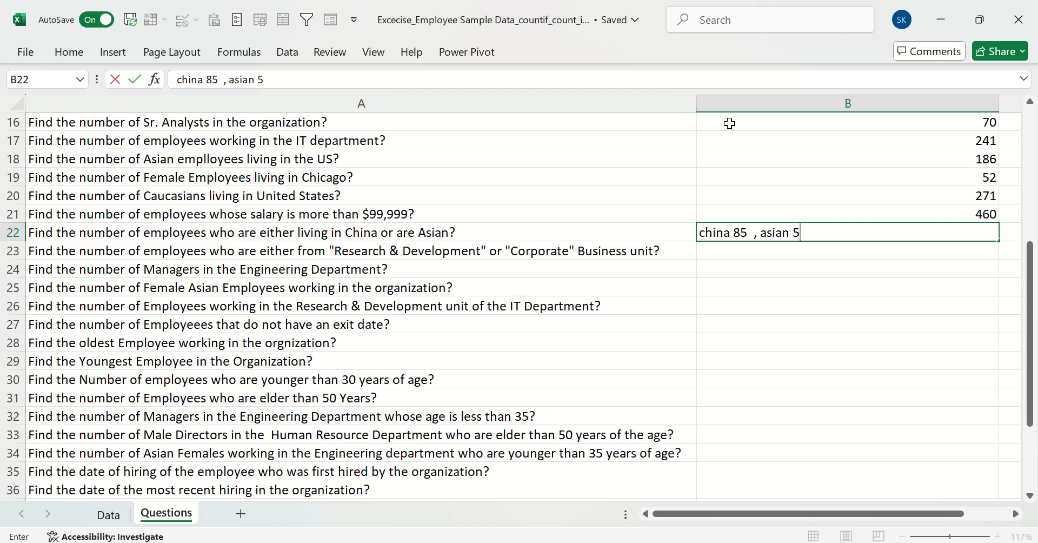
{"action": "type", "text": "  total 90"}
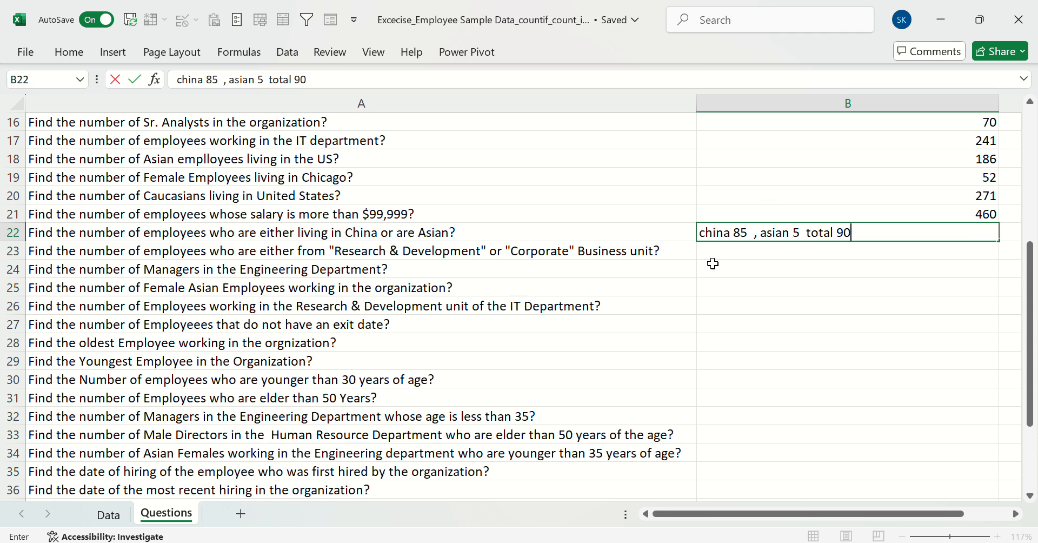
Delete the example note from B22 and reselect the empty cell
{"action": "left_click_drag", "start_coordinate": [871, 229], "coordinate": [590, 224]}
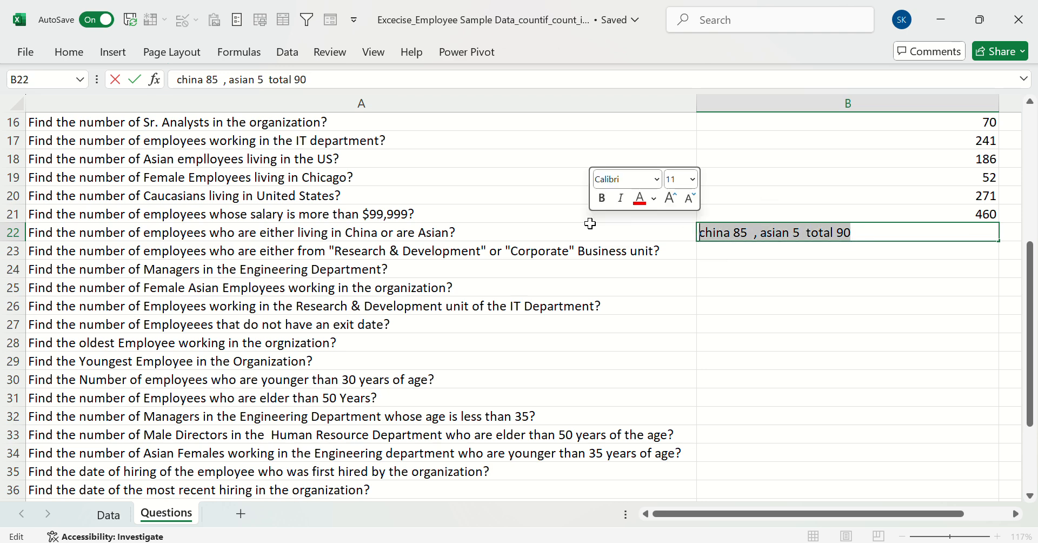
{"action": "key", "text": "BackSpace"}
{"action": "key", "text": "Return"}
{"action": "key", "text": "Up"}
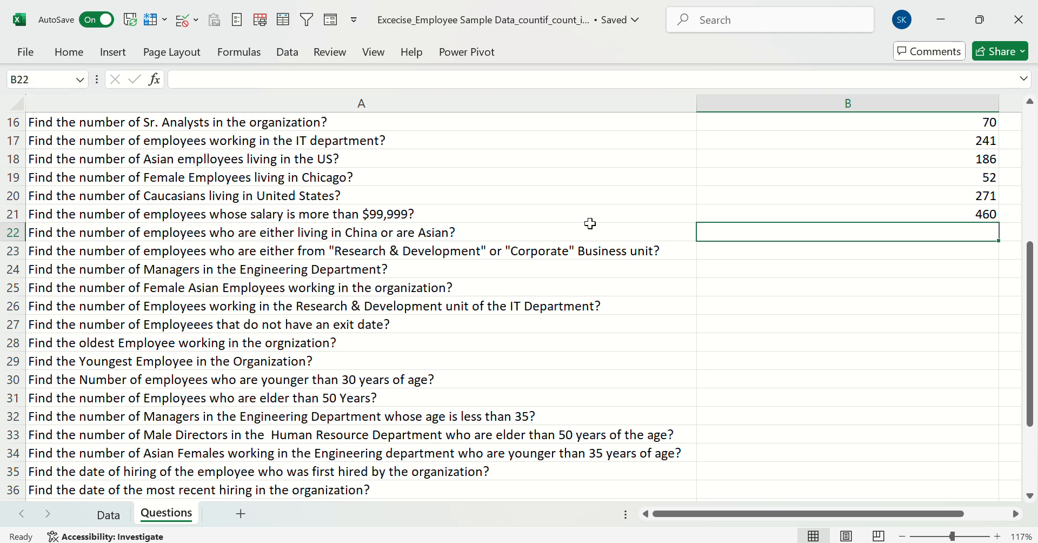
Enter a COUNTIF formula in B22 that counts the Data sheet's Country column L:L using China in Data!L3 as criterion
{"action": "type", "text": "=co"}
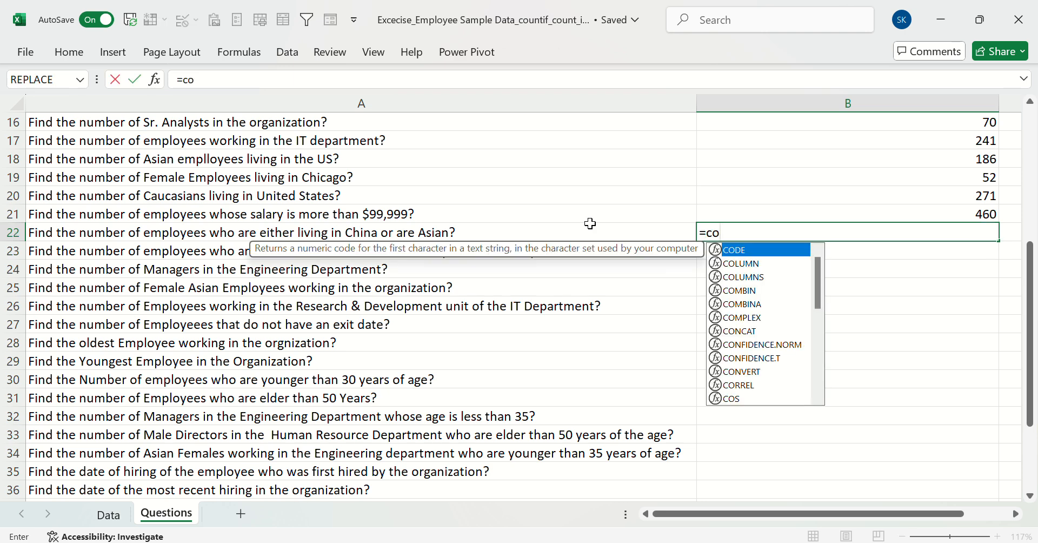
{"action": "type", "text": "untif"}
{"action": "key", "text": "Tab"}
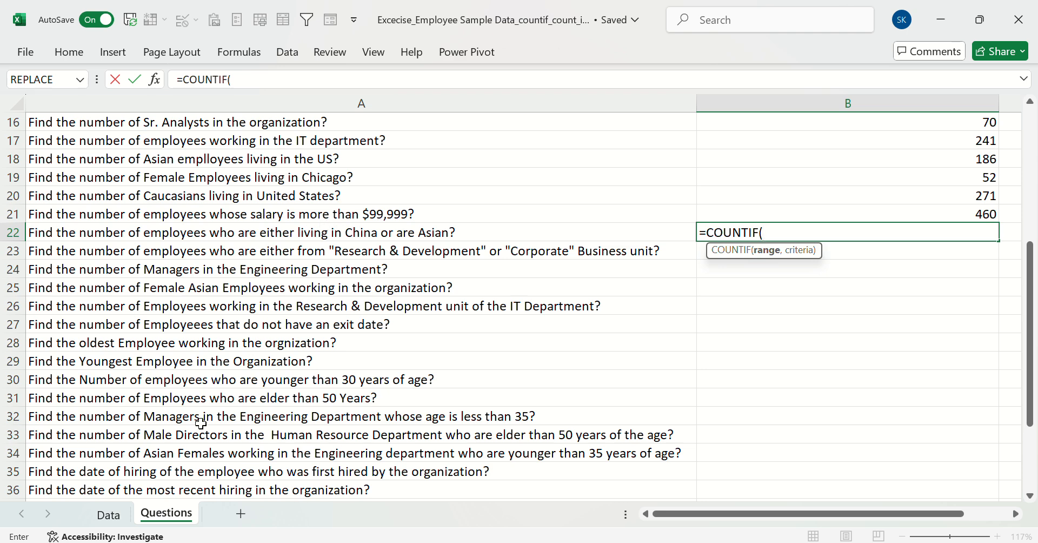
{"action": "left_click", "coordinate": [100, 518]}
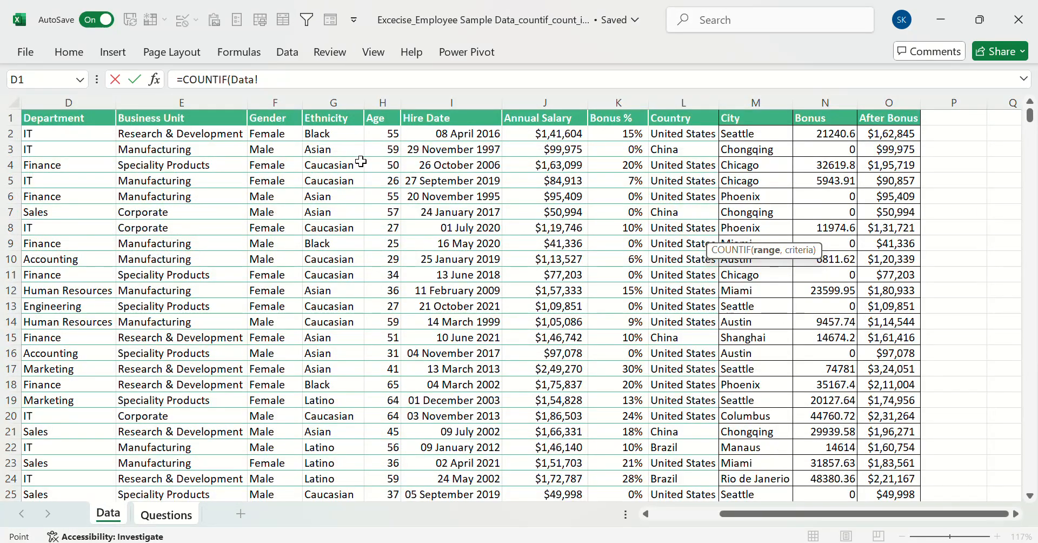
{"action": "left_click", "coordinate": [686, 103]}
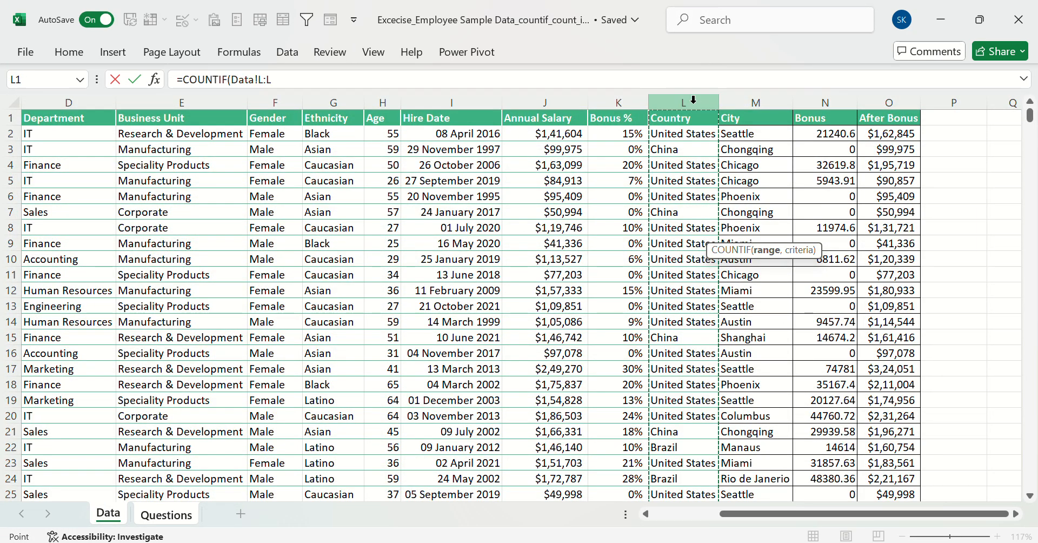
{"action": "type", "text": ","}
{"action": "left_click", "coordinate": [680, 149]}
{"action": "key", "text": "Return"}
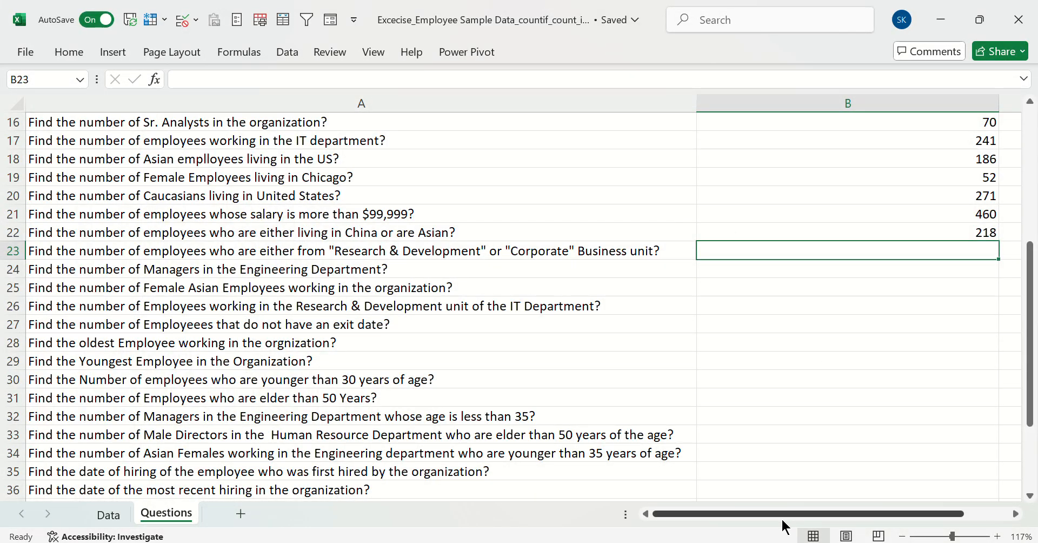
{"action": "mouse_move", "coordinate": [782, 520]}
{"action": "left_mouse_down"}
{"action": "mouse_move", "coordinate": [811, 521]}
{"action": "mouse_move", "coordinate": [784, 516]}
{"action": "left_mouse_up"}
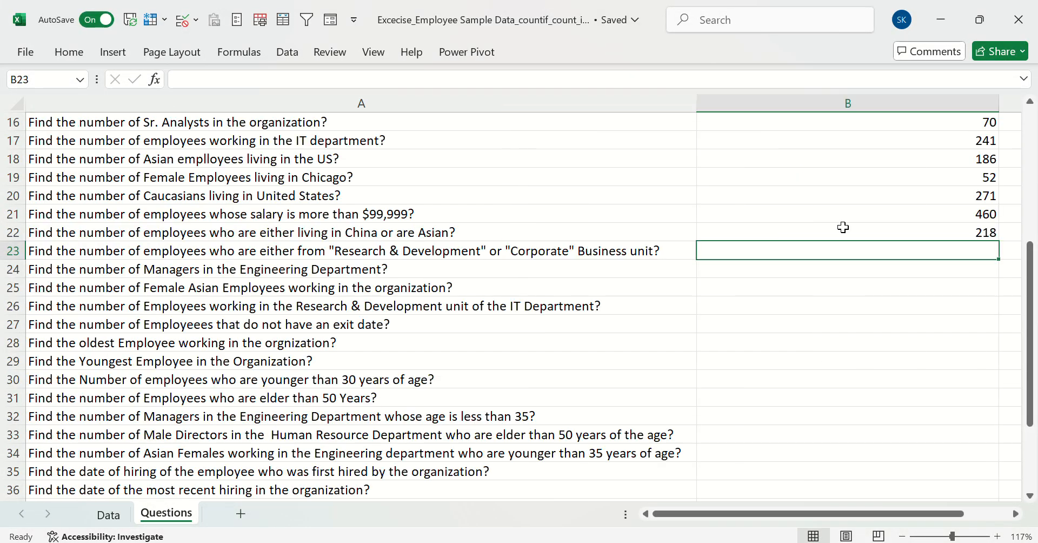
Extend the B22 formula with + COUNTIF(Data!G:G,Data!G3) to add the Asian employees, accepting the proposed closing-parenthesis correction
{"action": "left_click", "coordinate": [883, 226]}
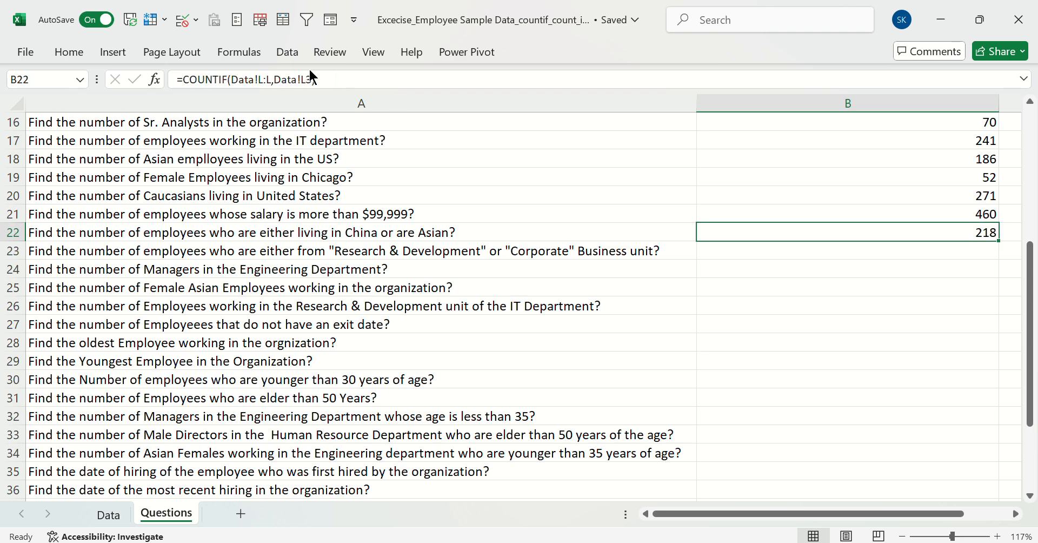
{"action": "left_click", "coordinate": [320, 74]}
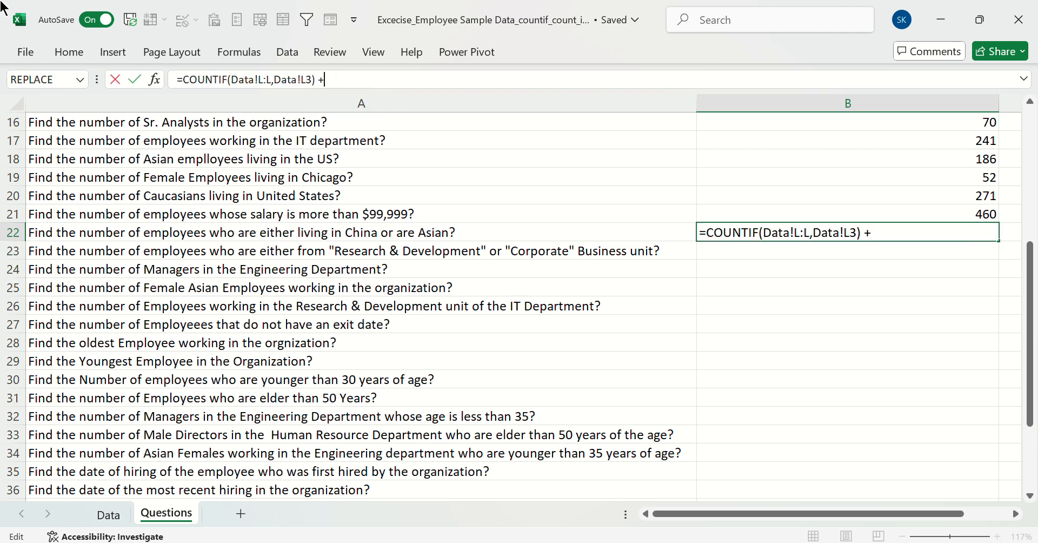
{"action": "type", "text": "counti"}
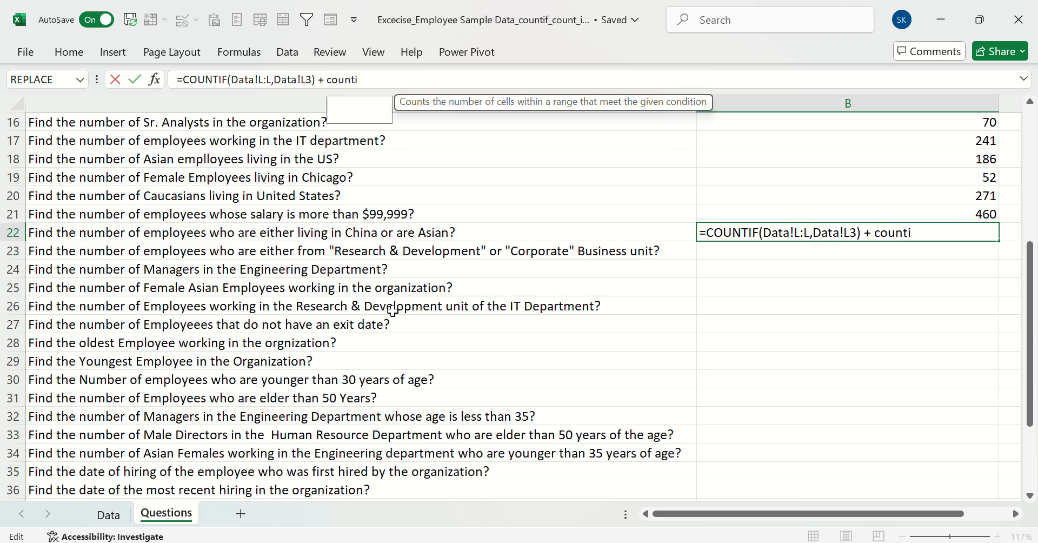
{"action": "key", "text": "Tab"}
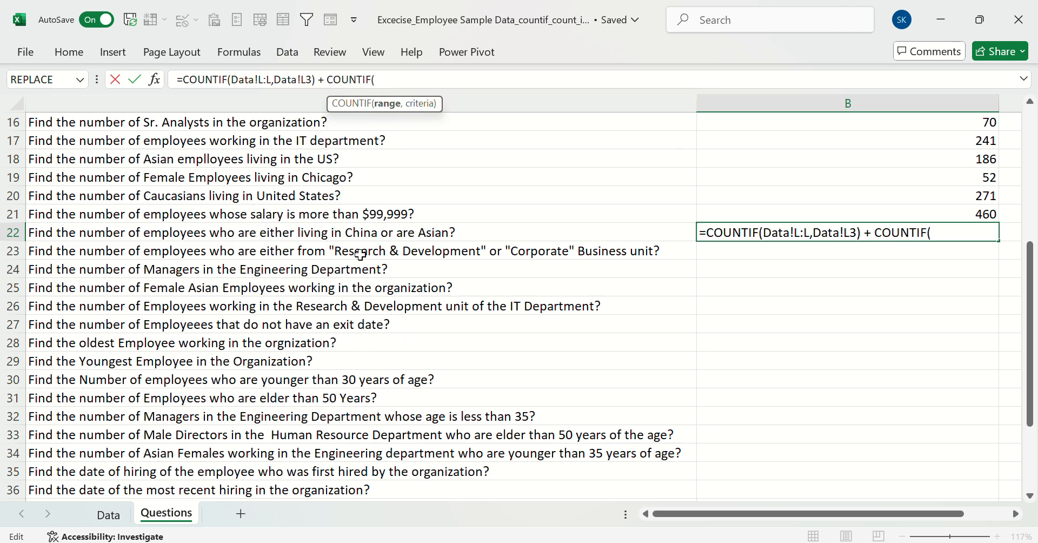
{"action": "left_click", "coordinate": [116, 514]}
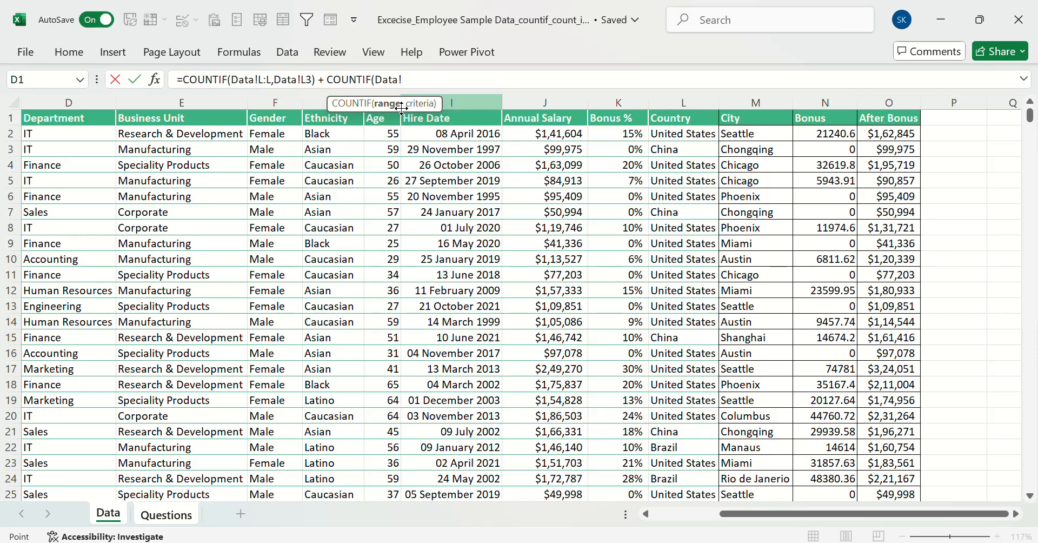
{"action": "left_click", "coordinate": [324, 101]}
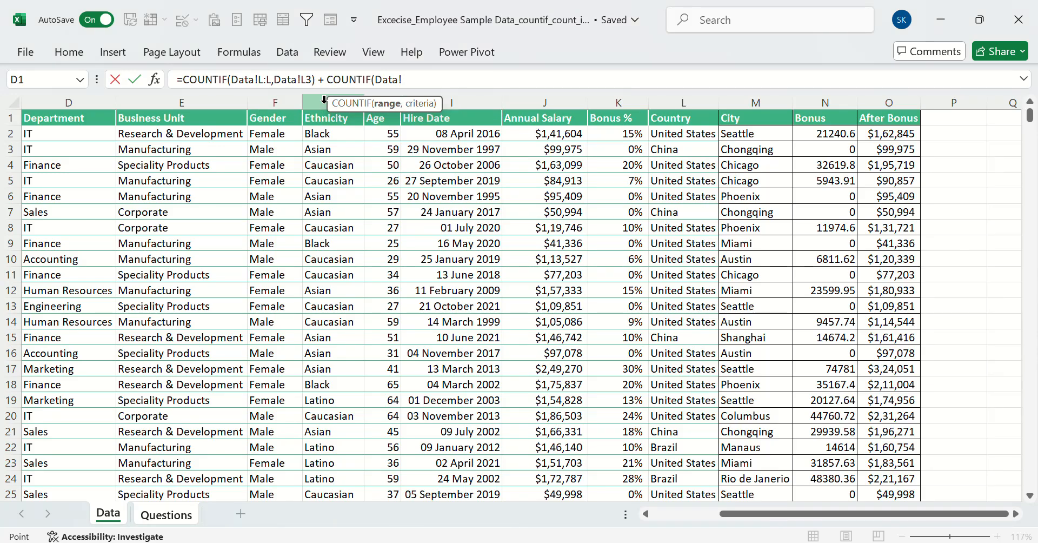
{"action": "type", "text": ","}
{"action": "left_click", "coordinate": [331, 149]}
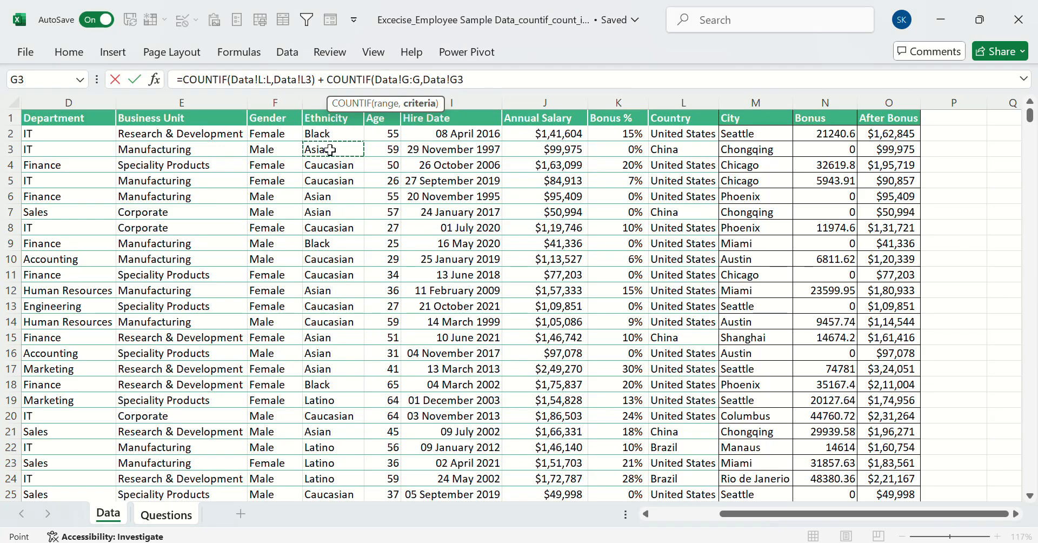
{"action": "key", "text": "Return"}
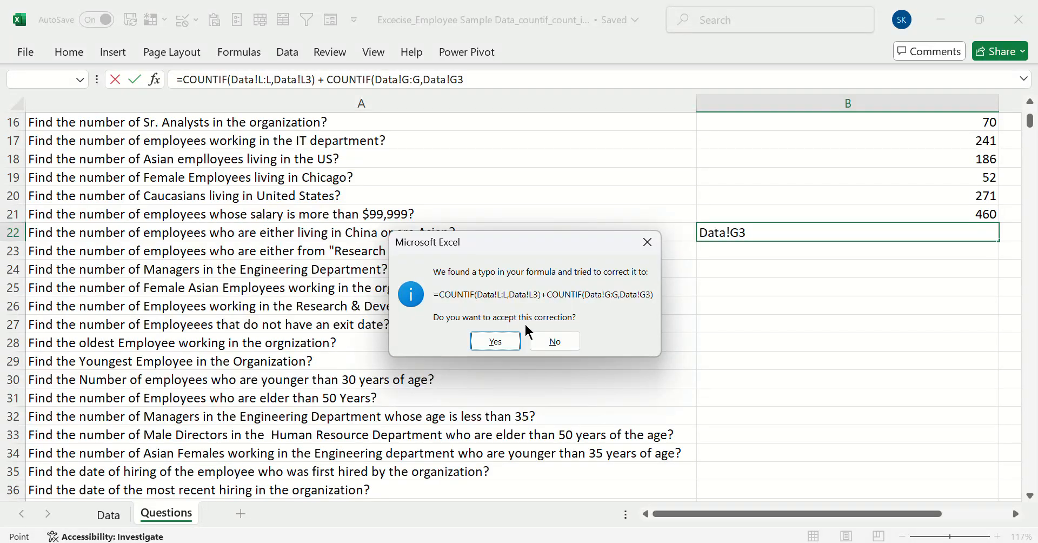
{"action": "left_click", "coordinate": [495, 341]}
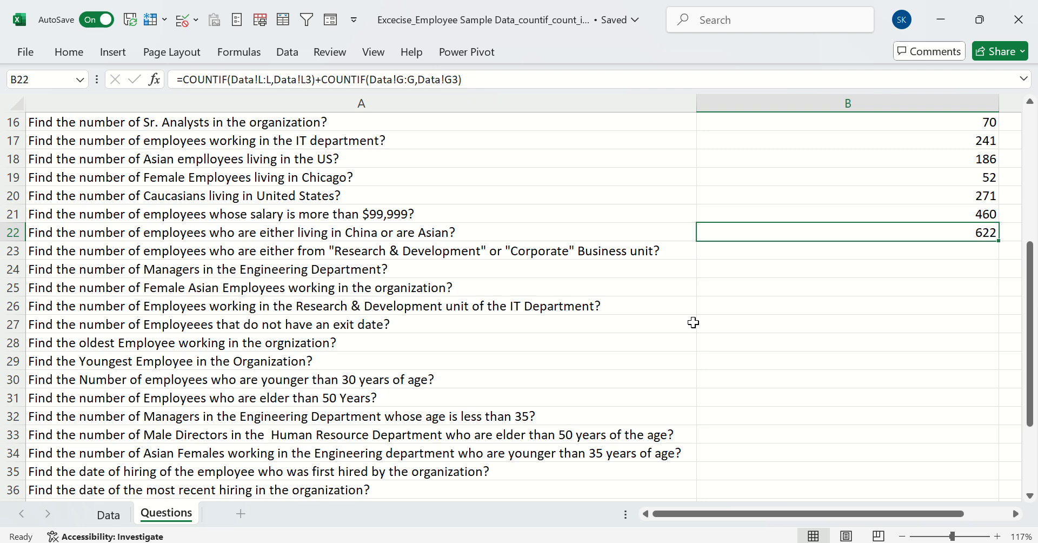
{"action": "key", "text": "Down"}
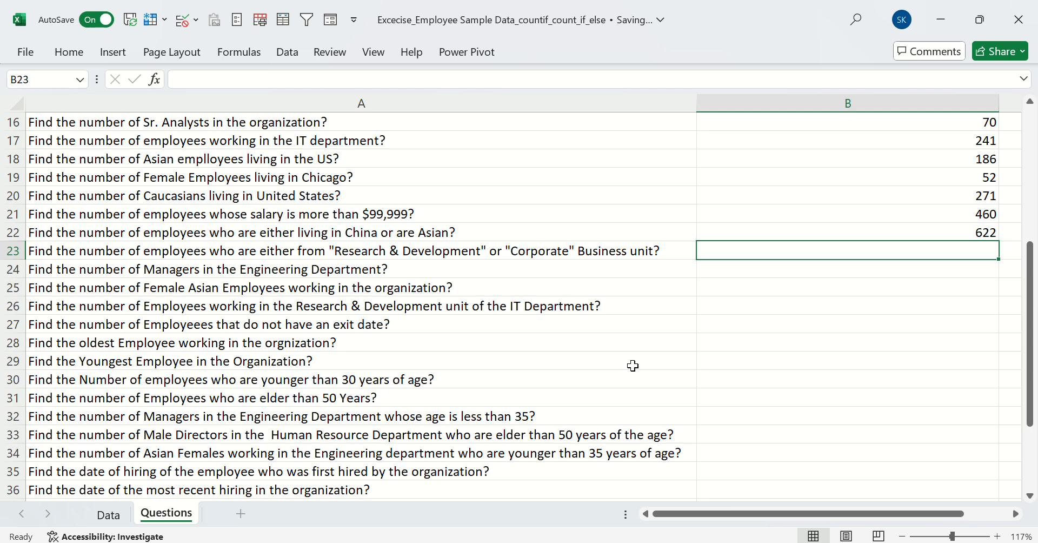
{"action": "key", "text": "ctrl+Up"}
{"action": "key", "text": "ctrl+Up"}
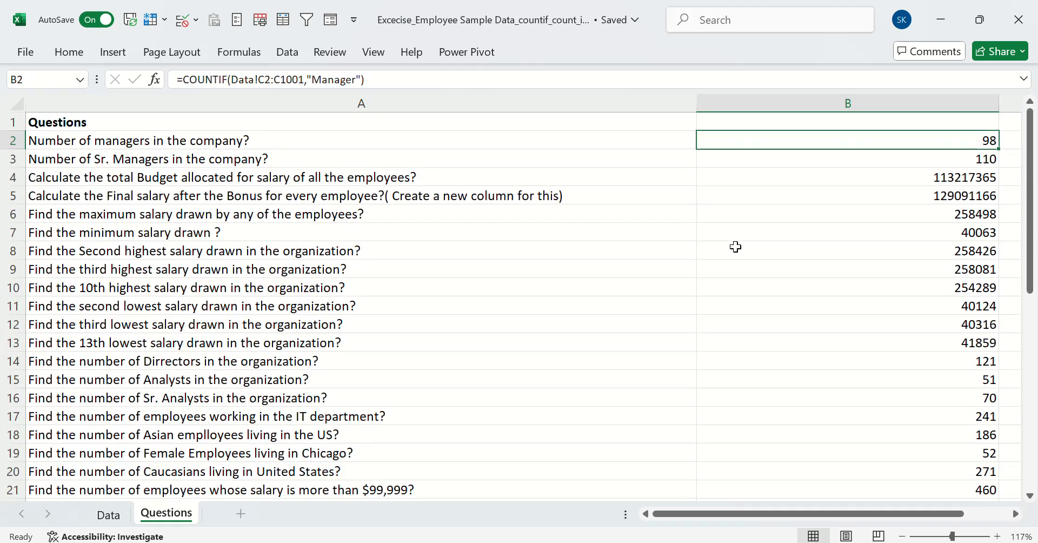
{"action": "scroll", "coordinate": [734, 245], "scroll_direction": "down", "scroll_amount": 6}
{"action": "scroll", "coordinate": [773, 229], "scroll_direction": "up", "scroll_amount": 2}
{"action": "left_click", "coordinate": [776, 230]}
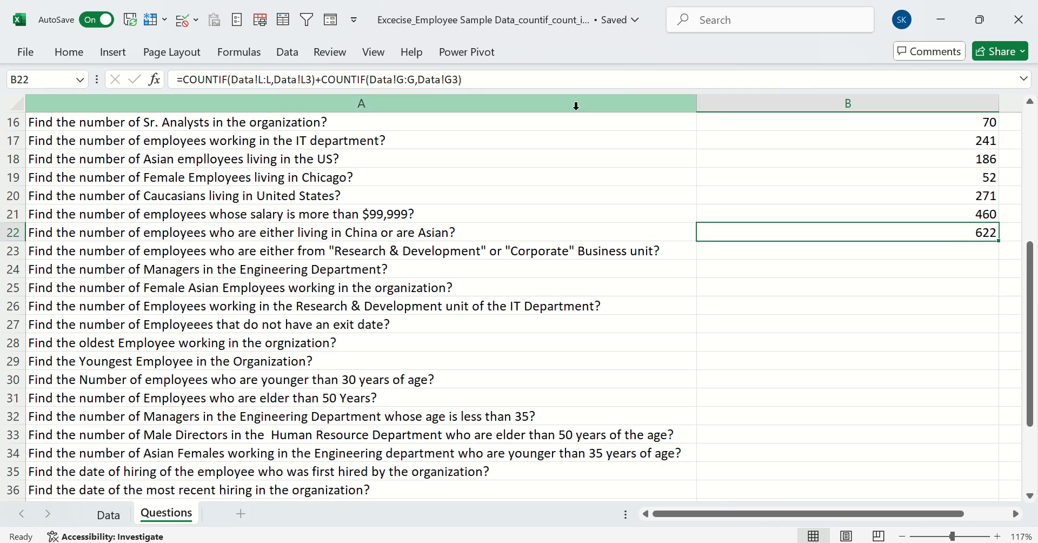
Enter a COUNTIF formula in B23 on the Data sheet's Business Unit column E:E with Research & Development in Data!E2 as criterion
{"action": "left_click", "coordinate": [756, 254]}
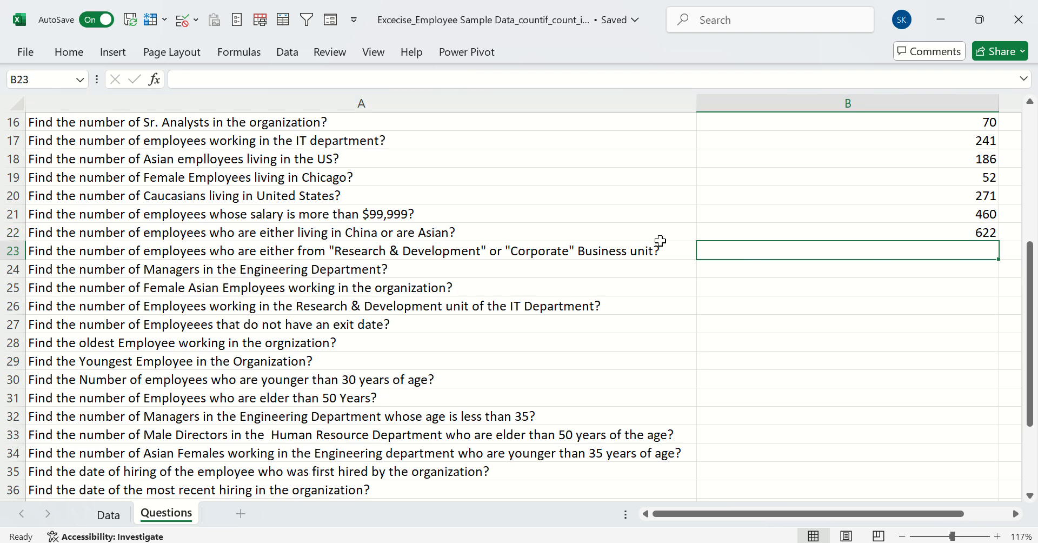
{"action": "type", "text": "="}
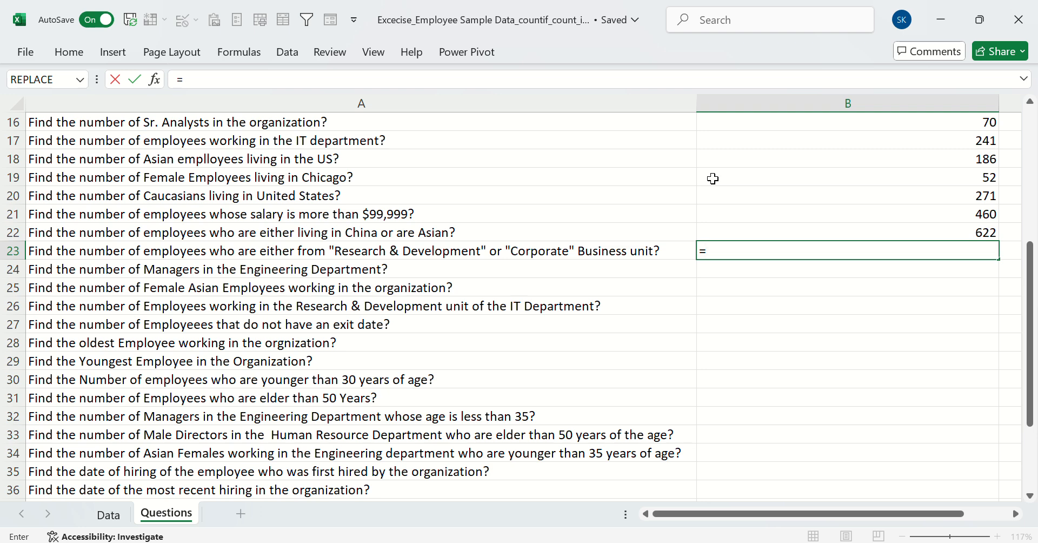
{"action": "type", "text": "countif"}
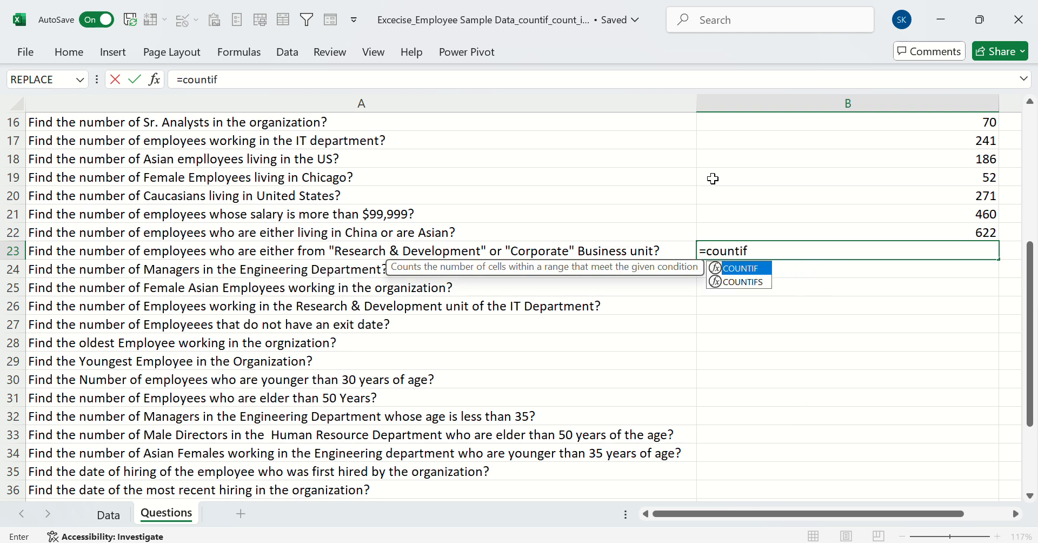
{"action": "key", "text": "Tab"}
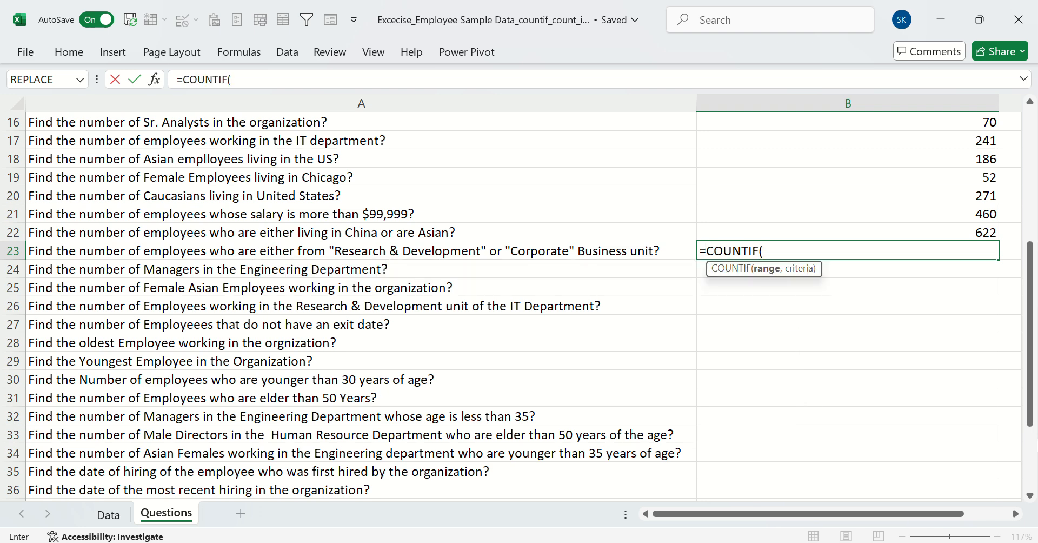
{"action": "left_click", "coordinate": [123, 508]}
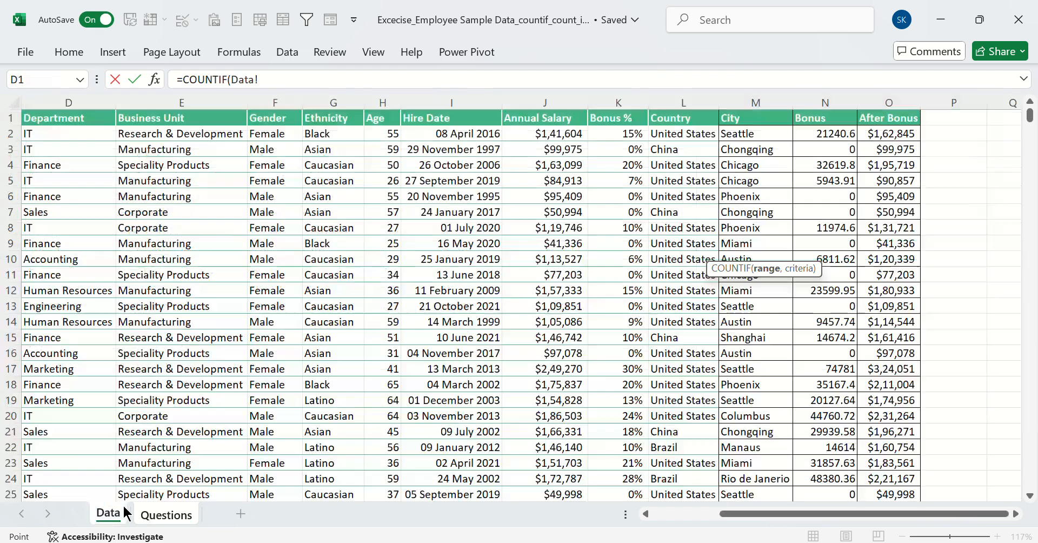
{"action": "left_click", "coordinate": [141, 94]}
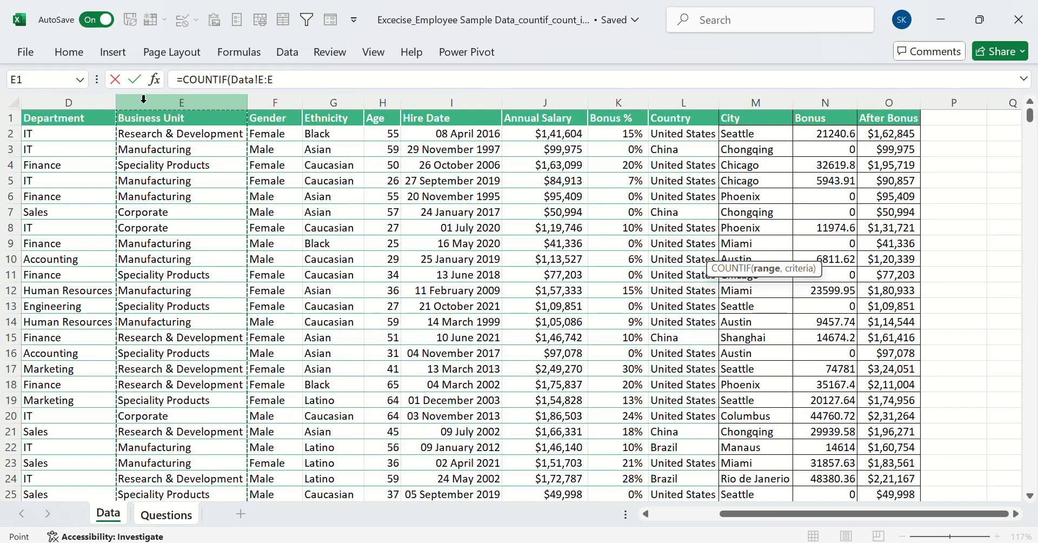
{"action": "type", "text": ","}
{"action": "left_click", "coordinate": [178, 137]}
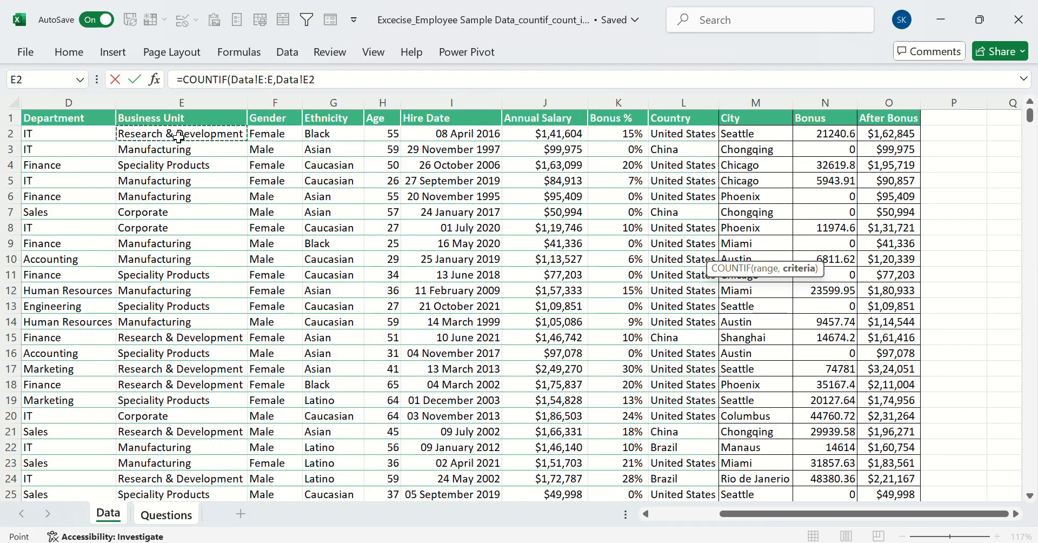
{"action": "key", "text": "Return"}
Extend the B23 formula with + COUNTIF on Data!E:E using Corporate in Data!E7 as criterion, and submit it
{"action": "left_click", "coordinate": [718, 256]}
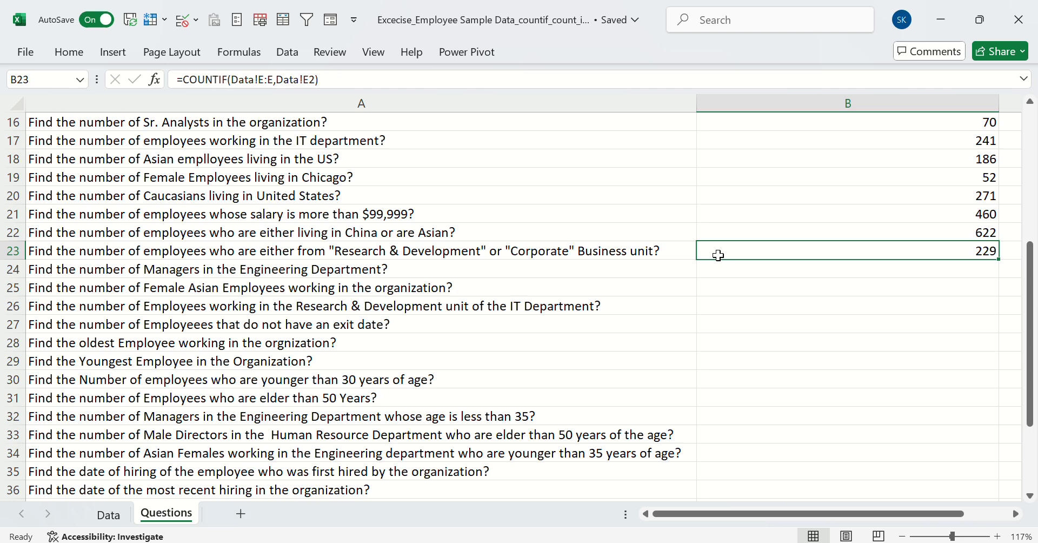
{"action": "left_click", "coordinate": [327, 80]}
{"action": "key", "text": "BackSpace"}
{"action": "type", "text": "+"}
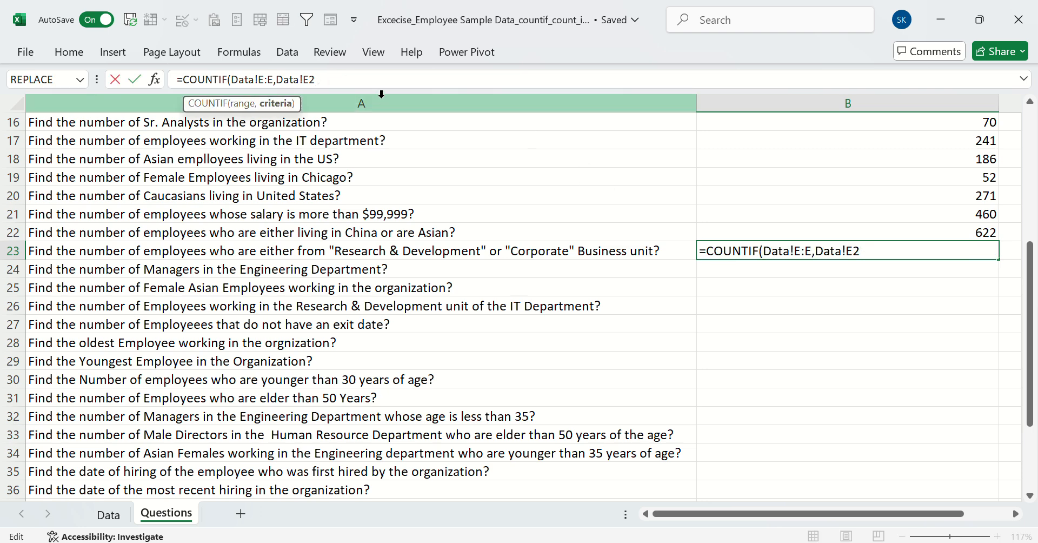
{"action": "type", "text": ") +"}
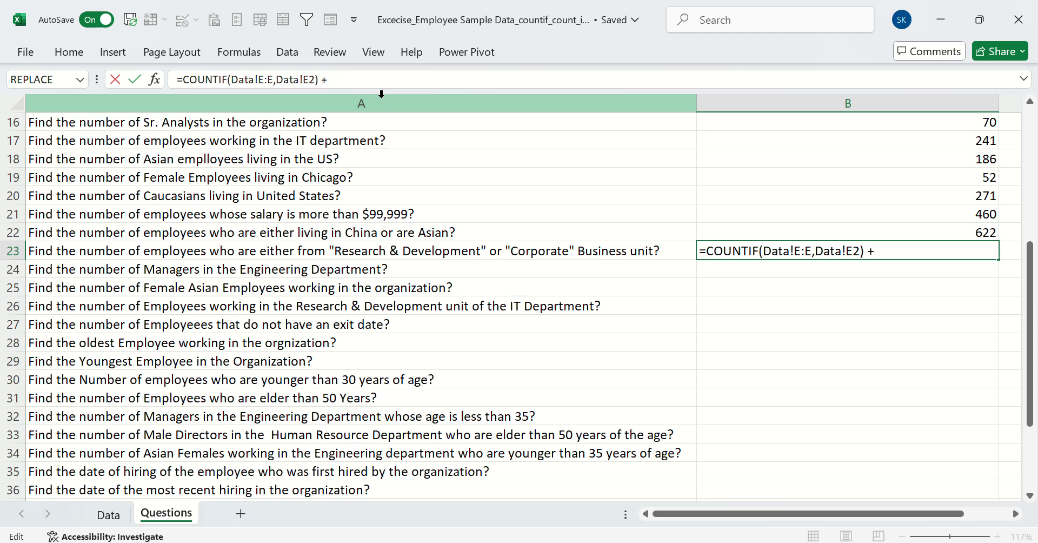
{"action": "type", "text": " countif"}
{"action": "key", "text": "Tab"}
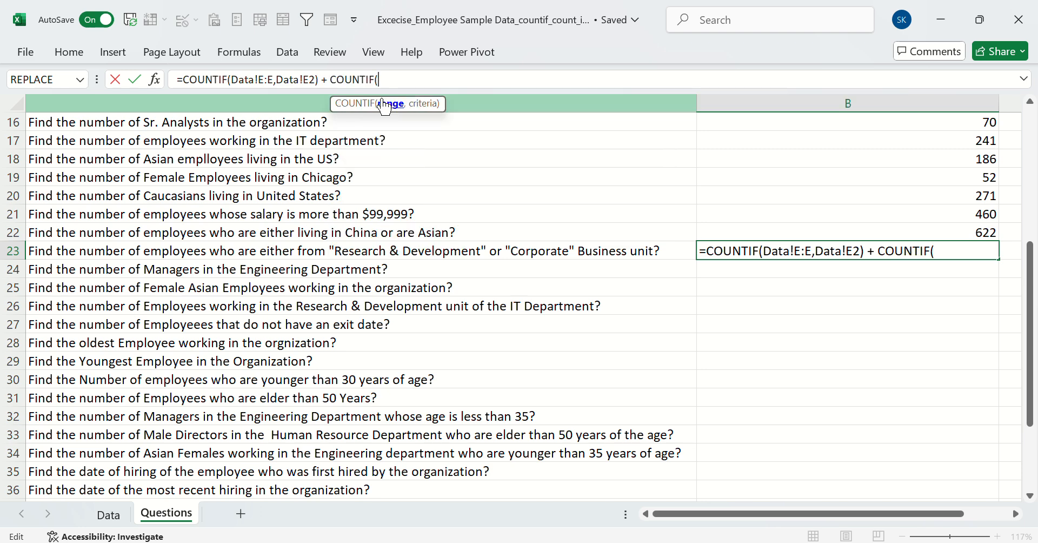
{"action": "left_click", "coordinate": [108, 514]}
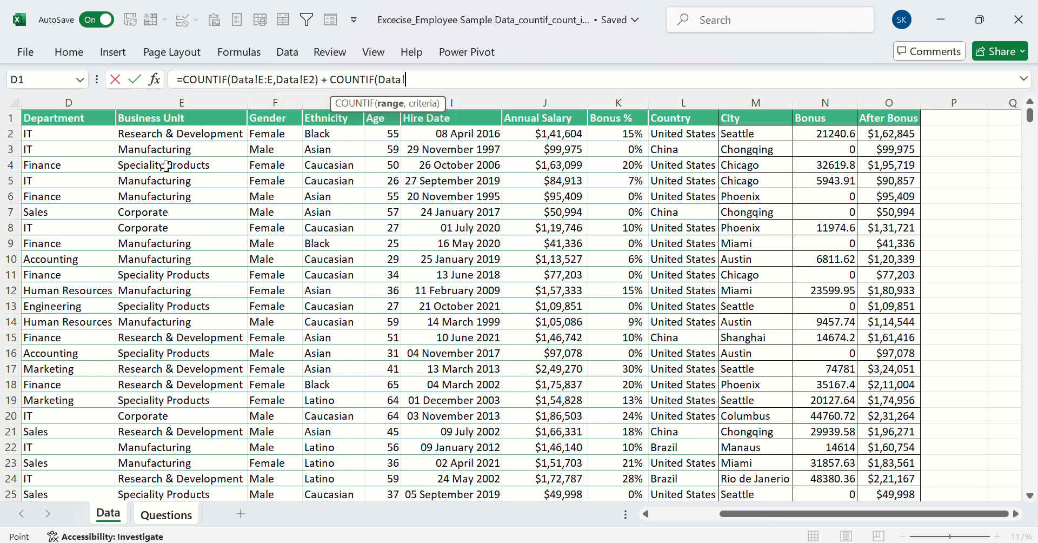
{"action": "left_click", "coordinate": [152, 101]}
{"action": "type", "text": ","}
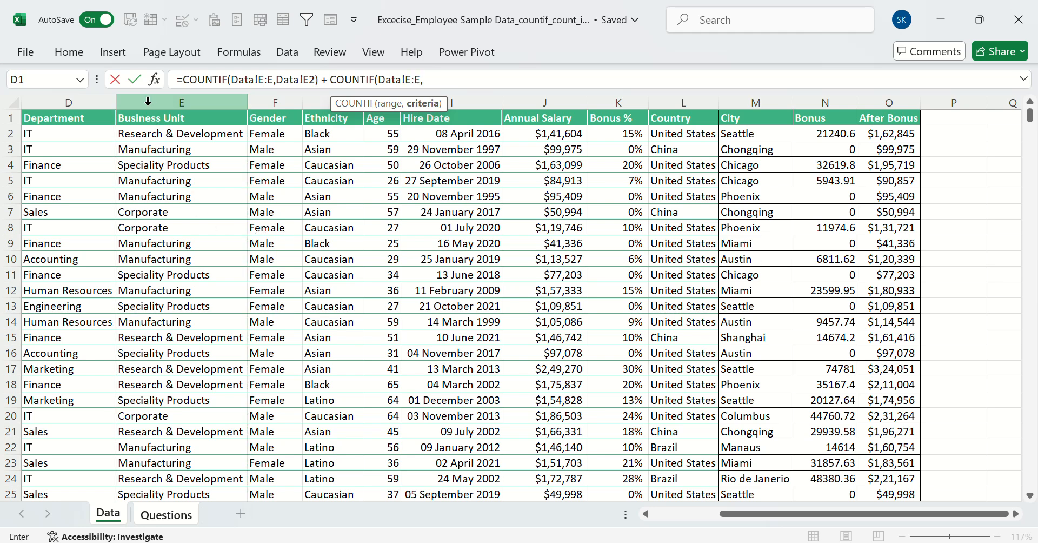
{"action": "left_click", "coordinate": [158, 212]}
{"action": "key", "text": "Return"}
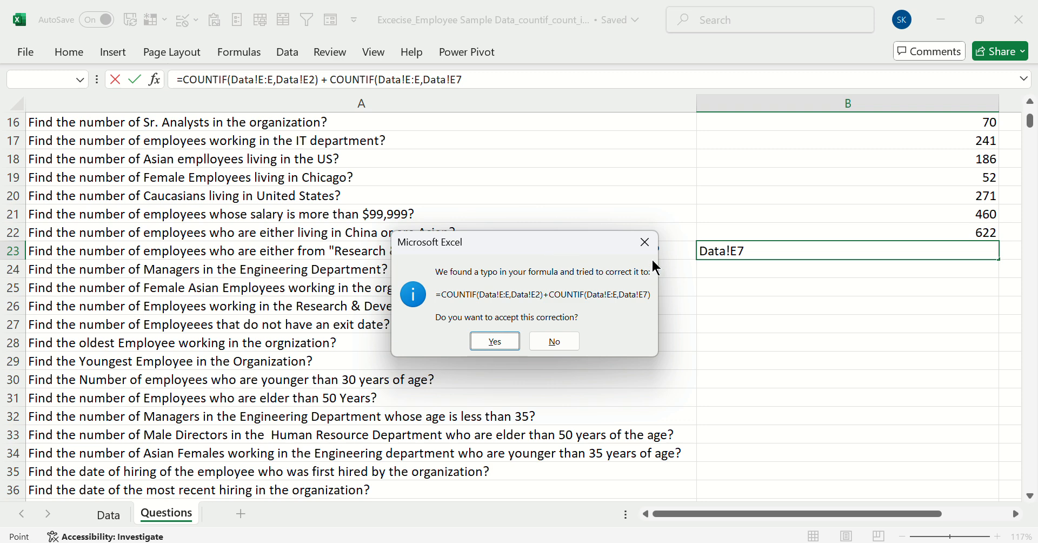
Decline the proposed correction, add the missing closing parenthesis at the end of the B23 formula and commit it
{"action": "left_click", "coordinate": [645, 242]}
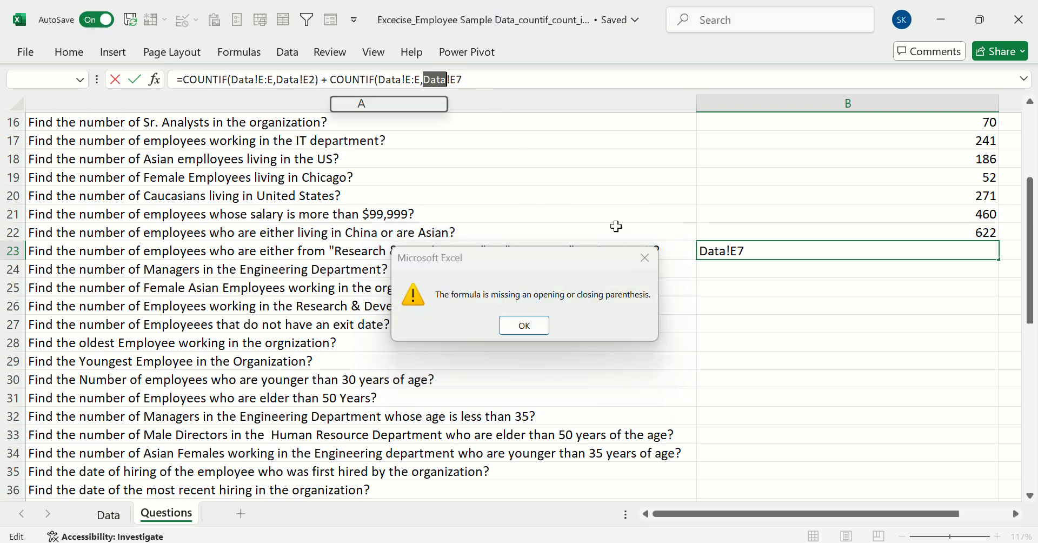
{"action": "key", "text": "Return"}
{"action": "left_click", "coordinate": [468, 80]}
{"action": "type", "text": ")"}
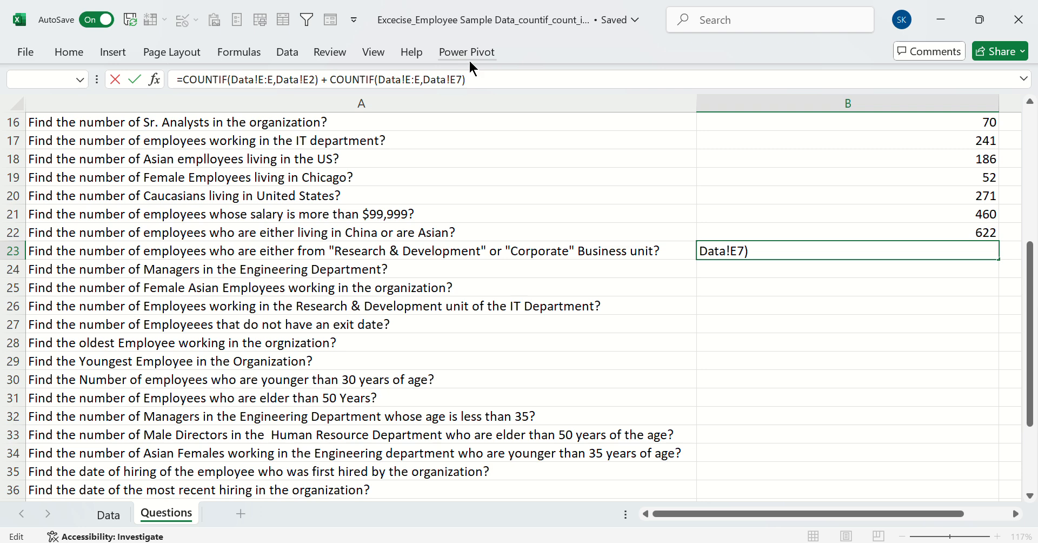
{"action": "key", "text": "Return"}
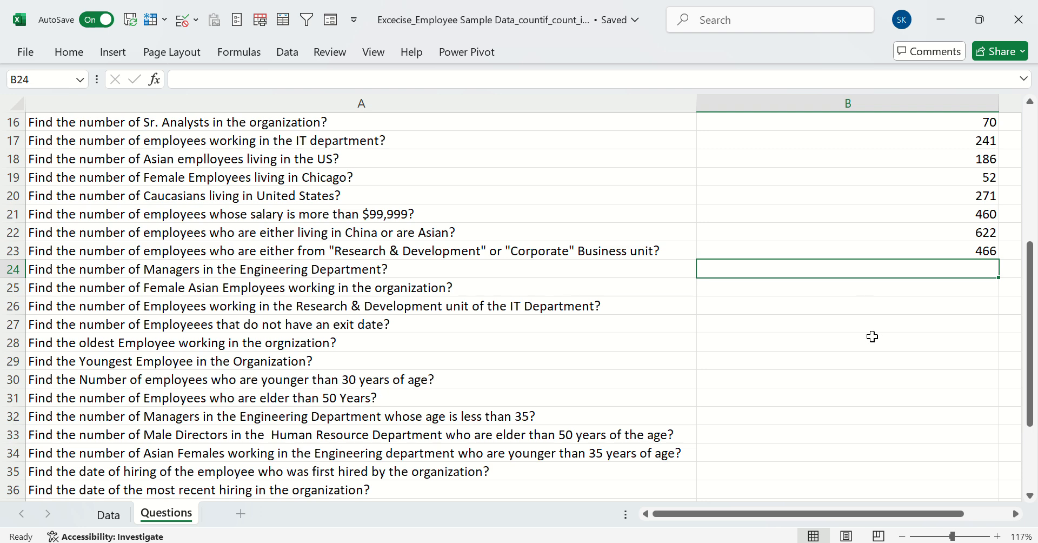
Examine the Managers in Engineering question in row 24 against the Data sheet's Job Title and Department columns, and return to B24
{"action": "left_click", "coordinate": [117, 274]}
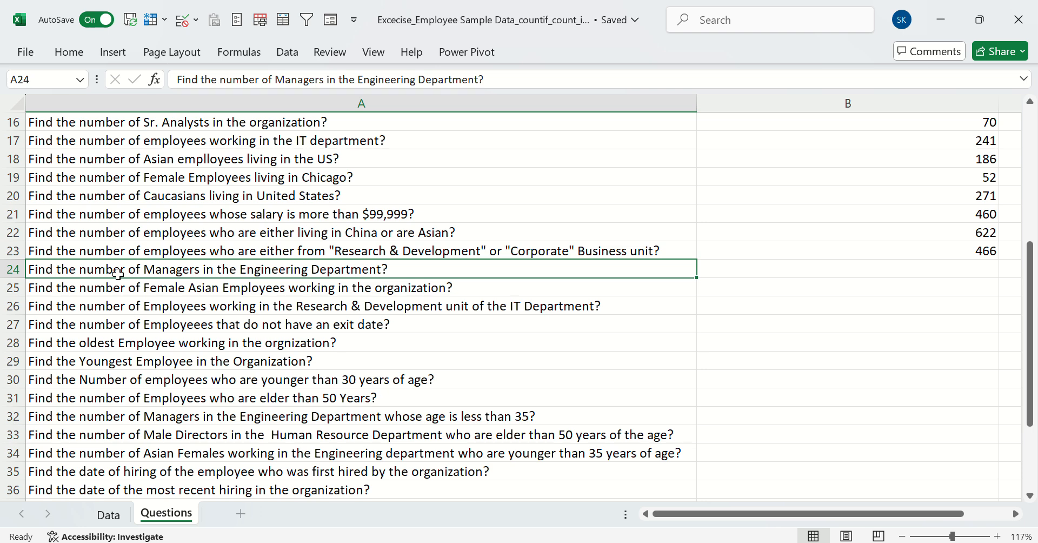
{"action": "left_click", "coordinate": [107, 514]}
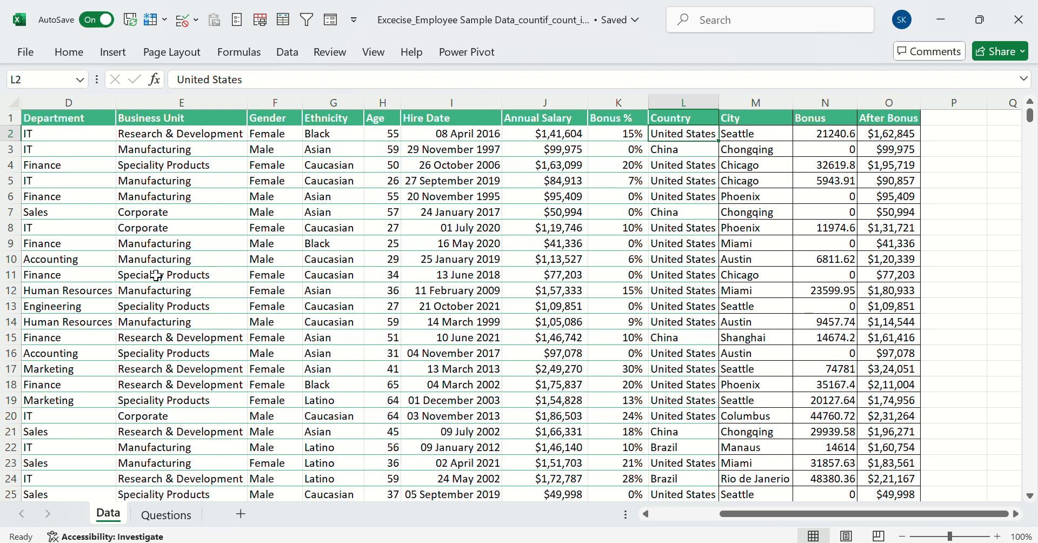
{"action": "scroll", "coordinate": [157, 275], "scroll_direction": "left", "scroll_amount": 5}
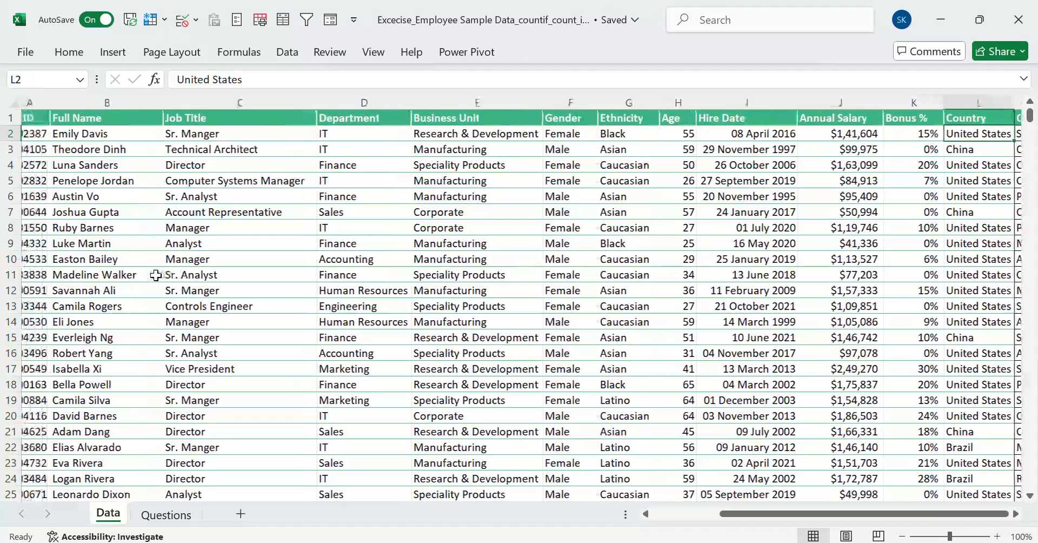
{"action": "left_click", "coordinate": [338, 306]}
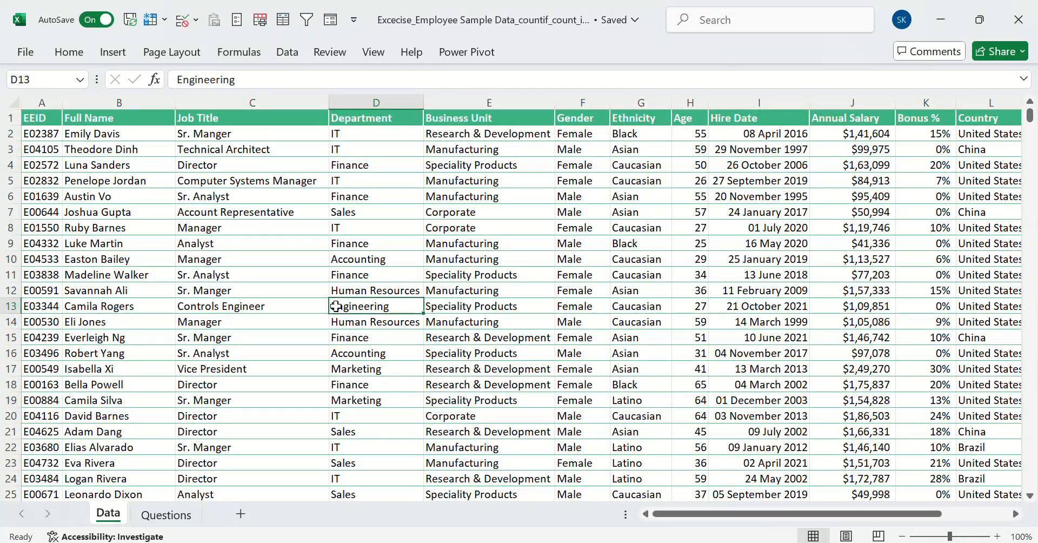
{"action": "left_click", "coordinate": [208, 228]}
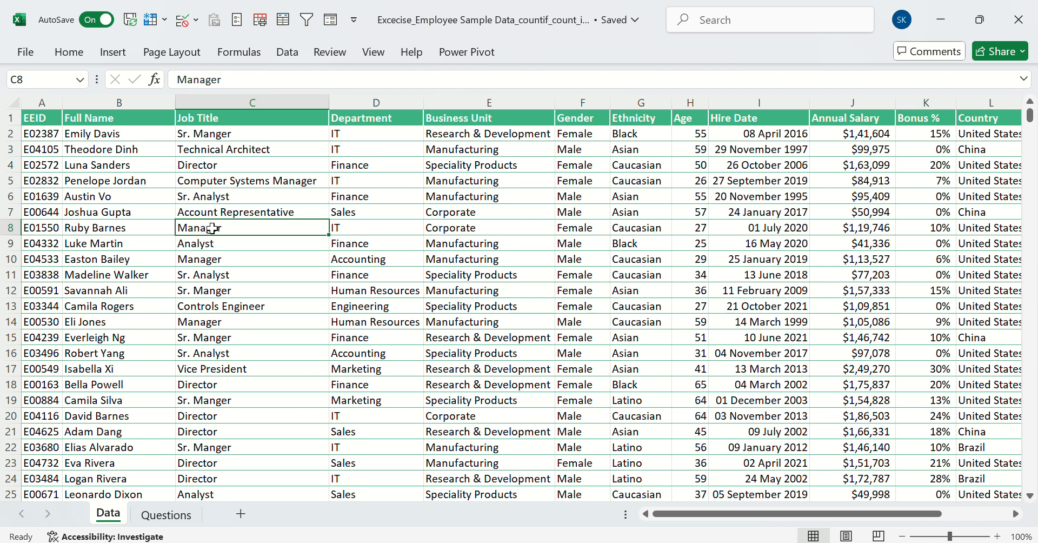
{"action": "left_click", "coordinate": [346, 308]}
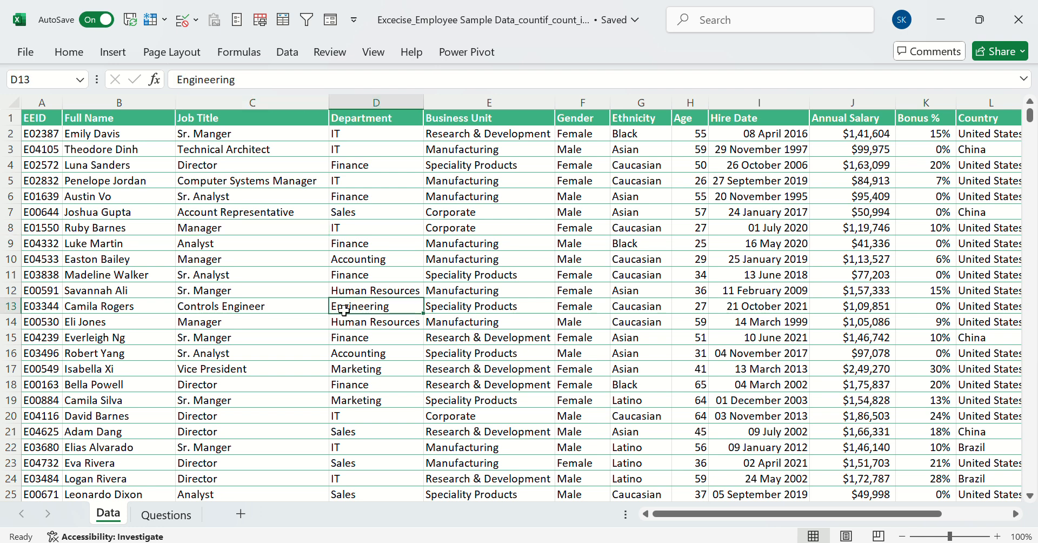
{"action": "left_click", "coordinate": [190, 530]}
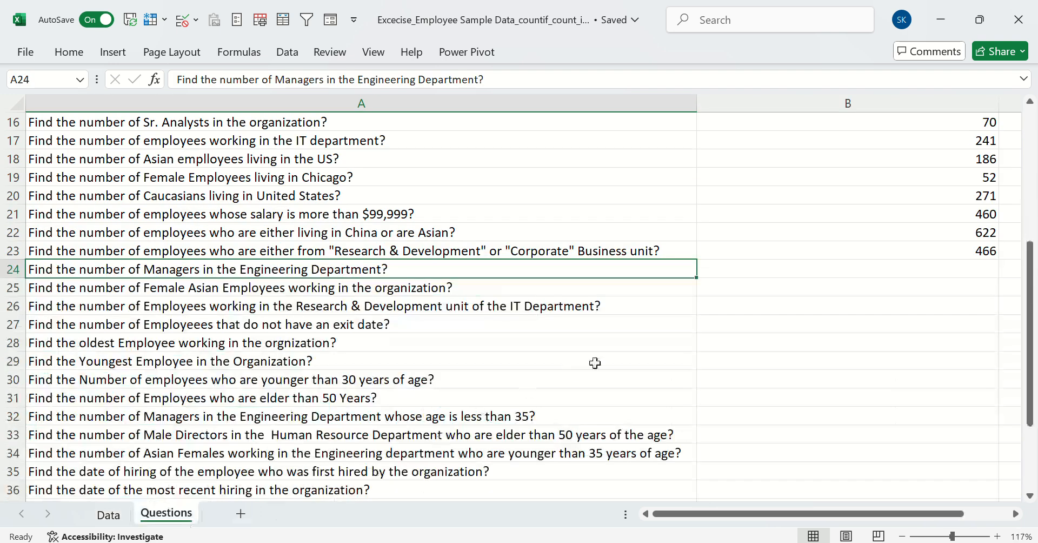
{"action": "left_click", "coordinate": [733, 263]}
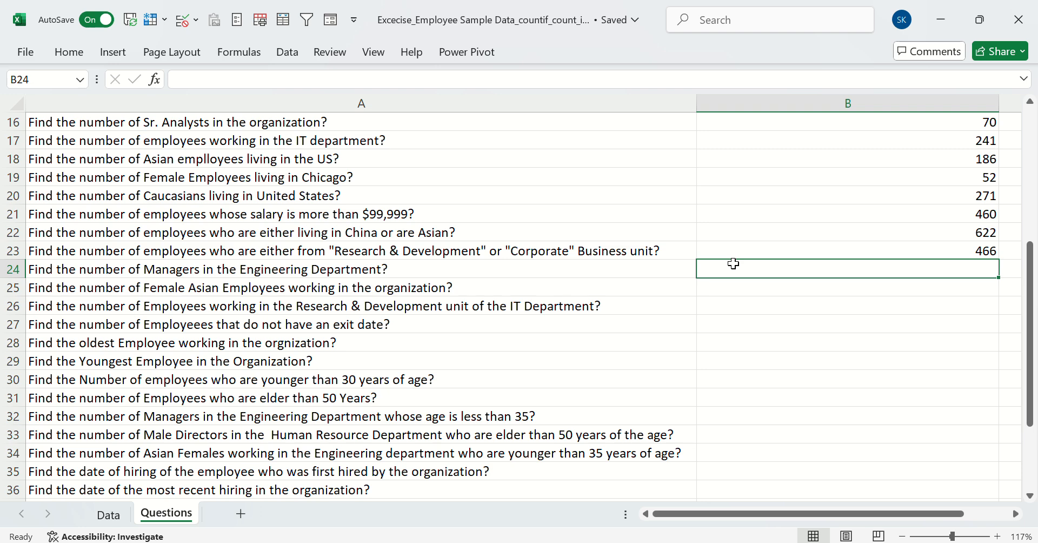
{"action": "key", "text": "Return"}
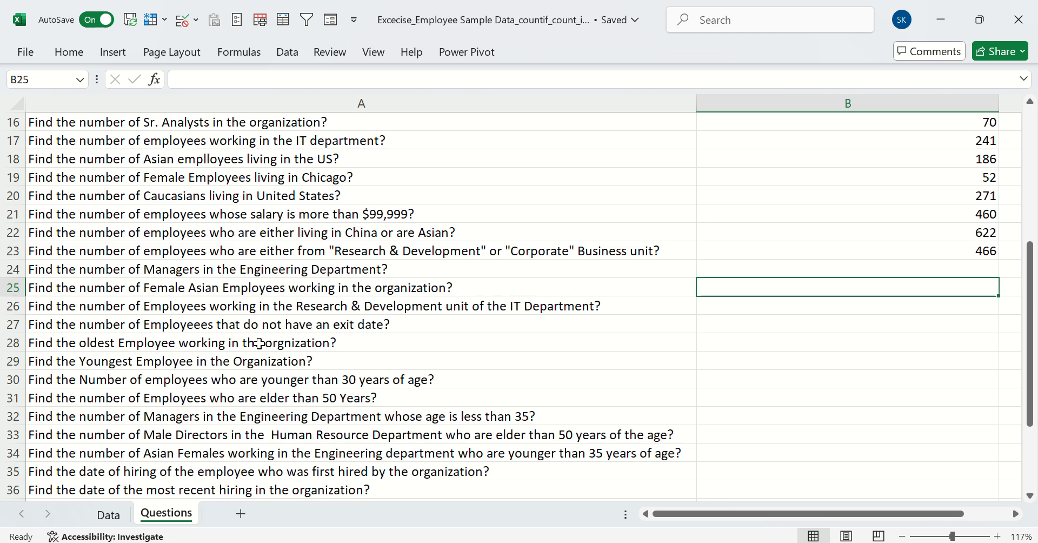
{"action": "key", "text": "Up"}
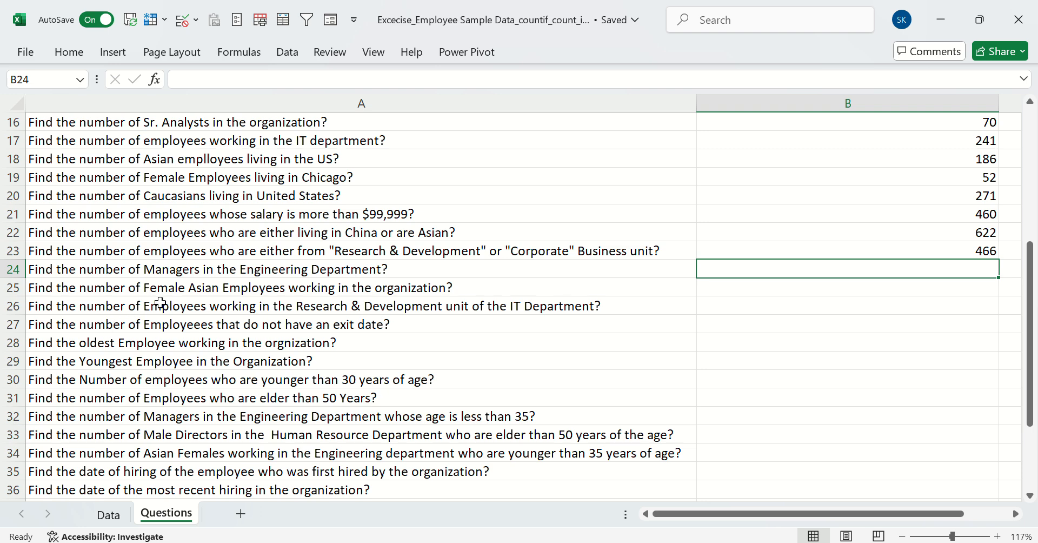
Start a COUNTIF formula in B25 for female Asian employees, using the Data sheet's Gender column F:F with Female in Data!F2 as criterion
{"action": "left_click", "coordinate": [203, 286]}
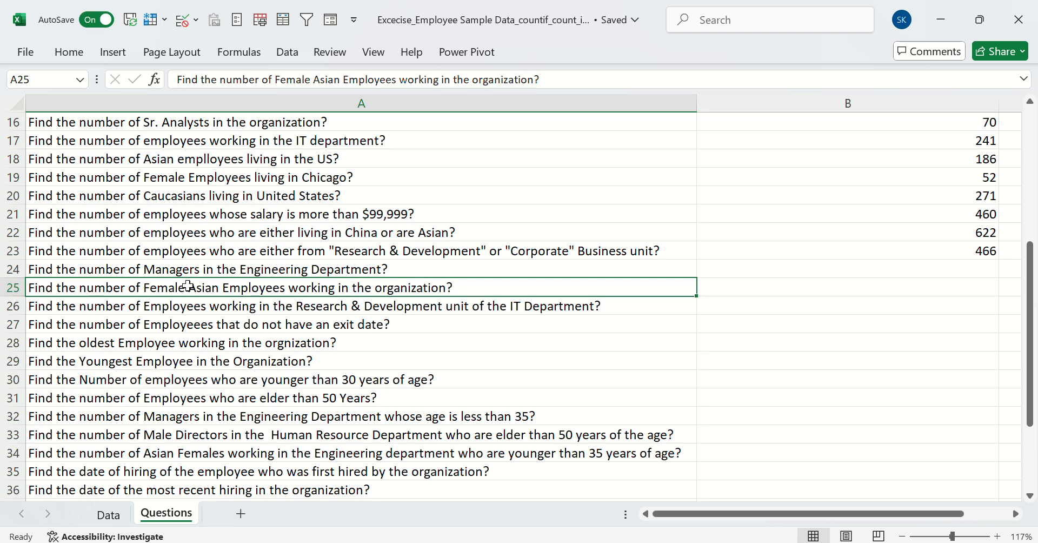
{"action": "left_click", "coordinate": [108, 514]}
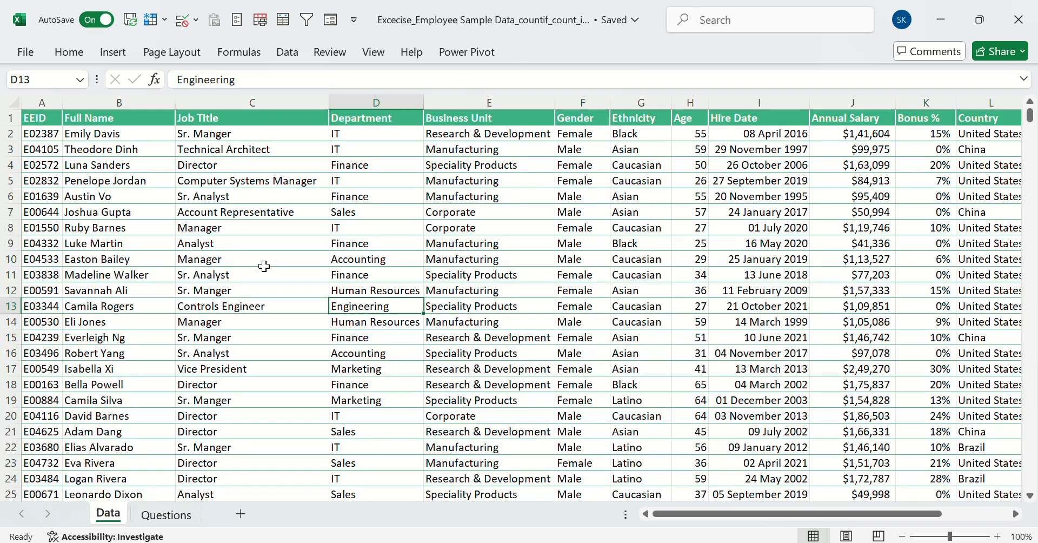
{"action": "left_click", "coordinate": [580, 168]}
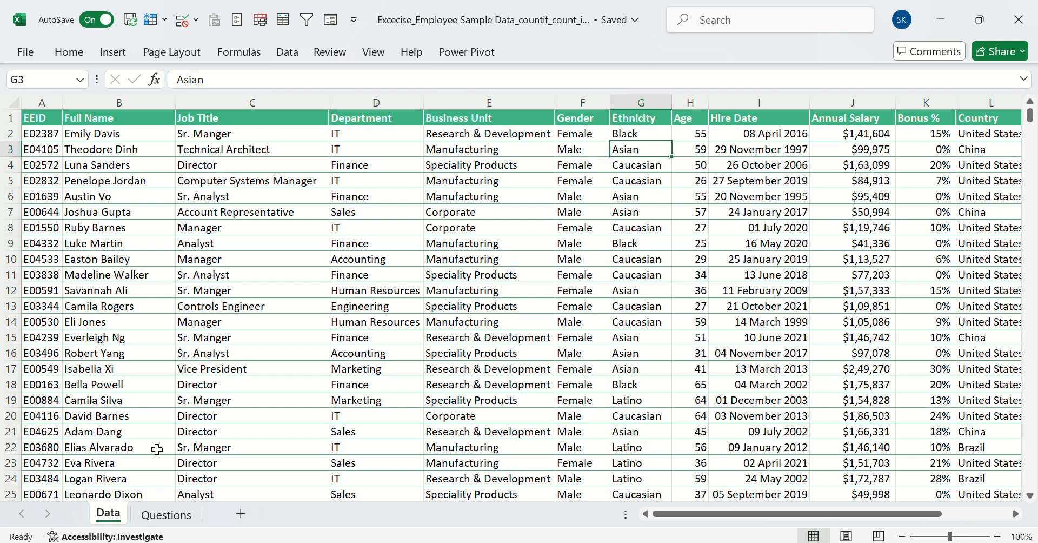
{"action": "left_click", "coordinate": [173, 519]}
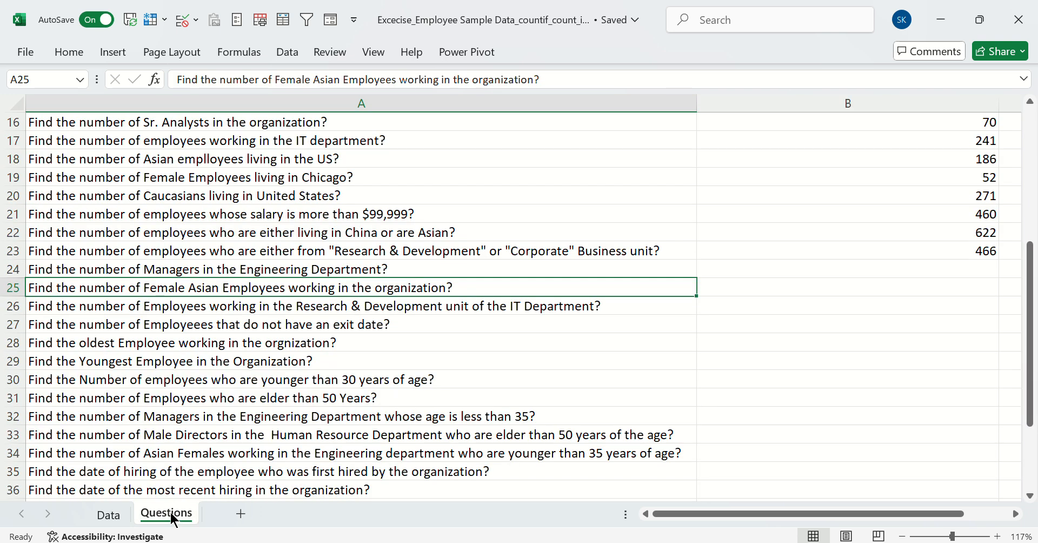
{"action": "left_click", "coordinate": [742, 291]}
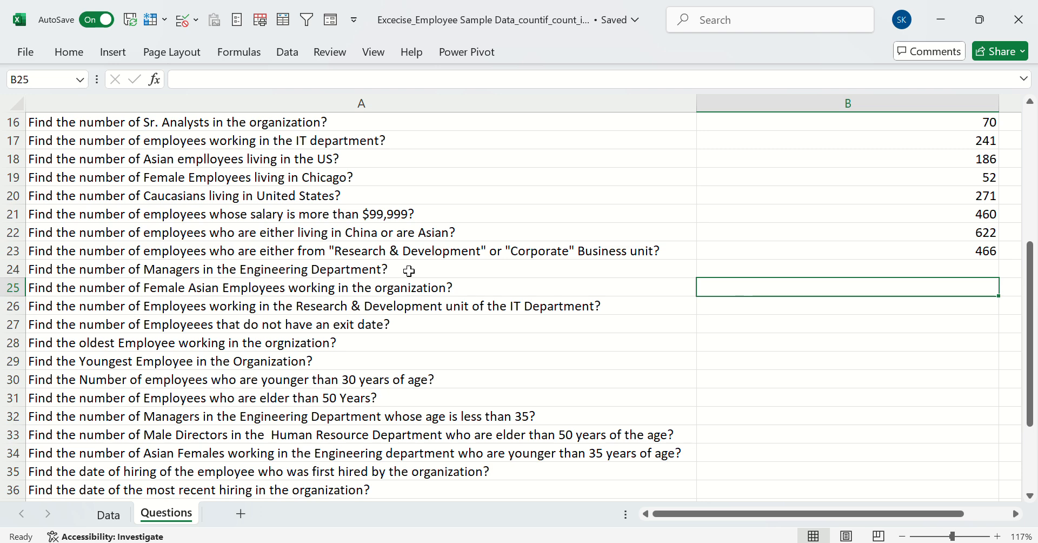
{"action": "type", "text": "=countif"}
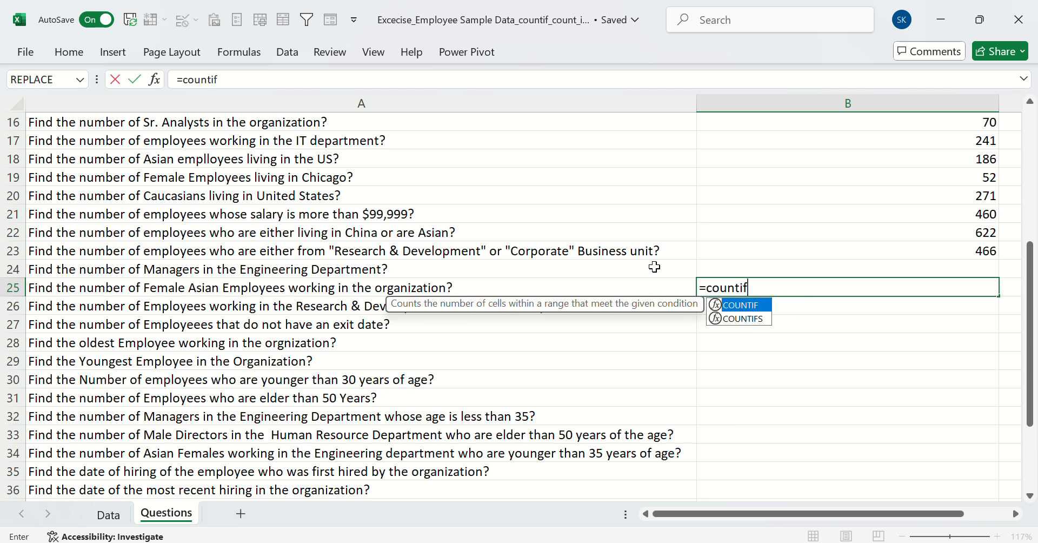
{"action": "key", "text": "Tab"}
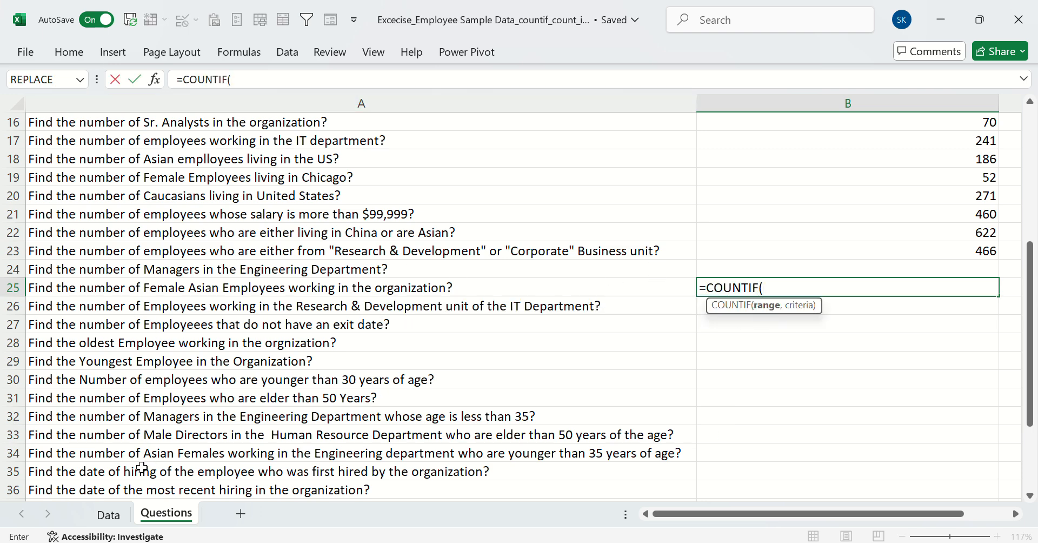
{"action": "left_click", "coordinate": [124, 511]}
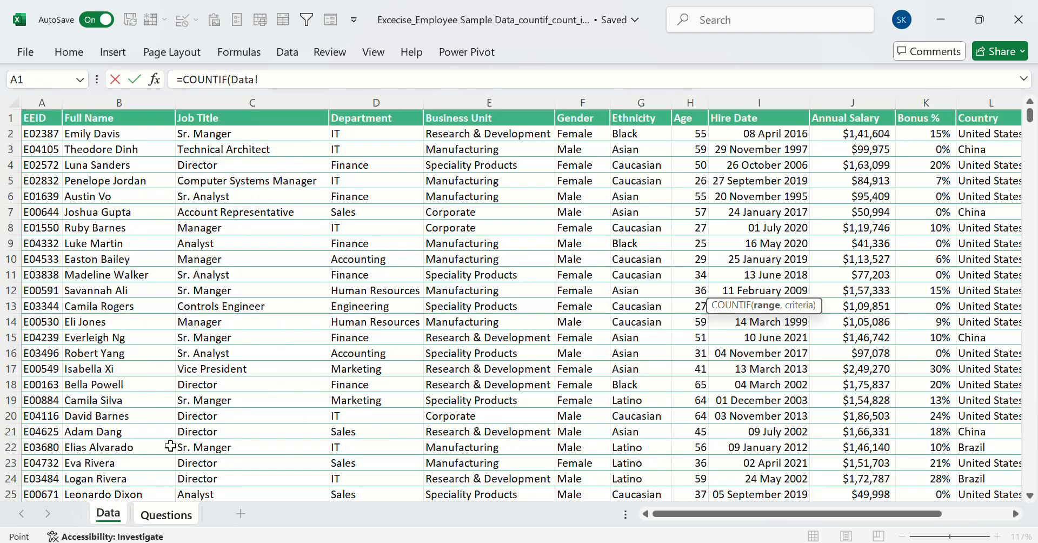
{"action": "left_click", "coordinate": [582, 102]}
{"action": "type", "text": ","}
{"action": "left_click", "coordinate": [582, 133]}
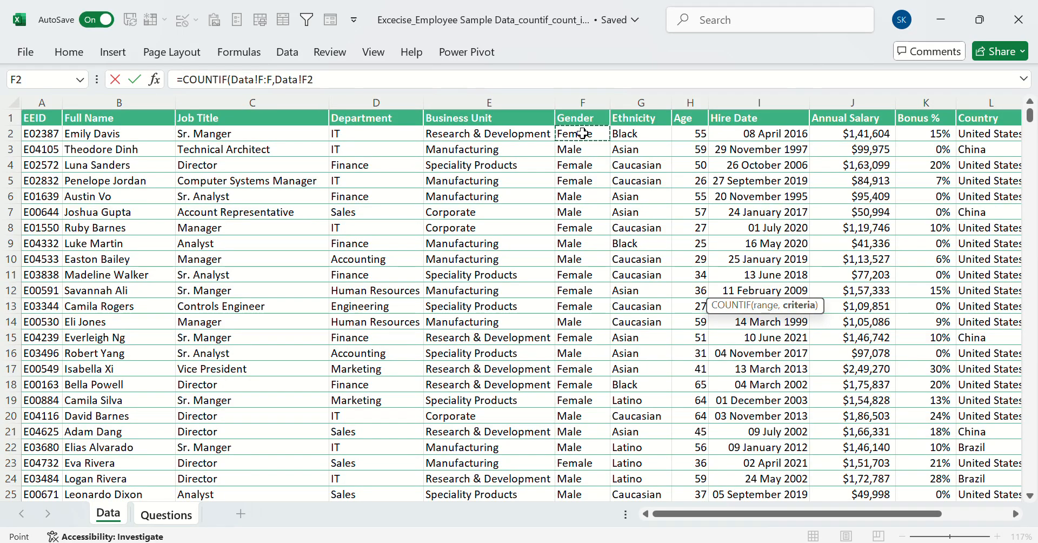
Add the Data sheet's Ethnicity column G:G with Asian in Data!G3 as the second range and criterion in the B25 formula
{"action": "type", "text": ","}
{"action": "left_click", "coordinate": [639, 101]}
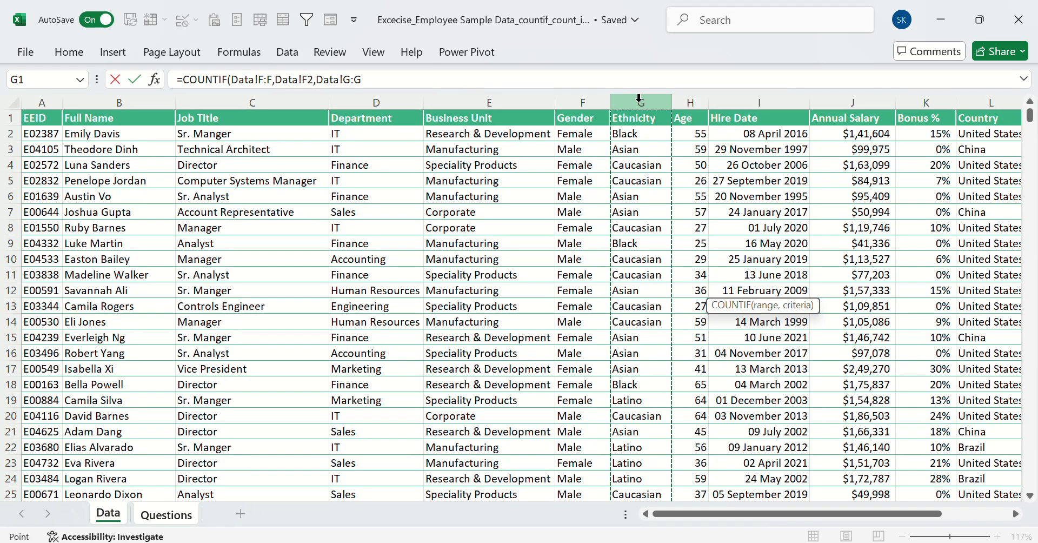
{"action": "type", "text": ","}
{"action": "left_click", "coordinate": [639, 149]}
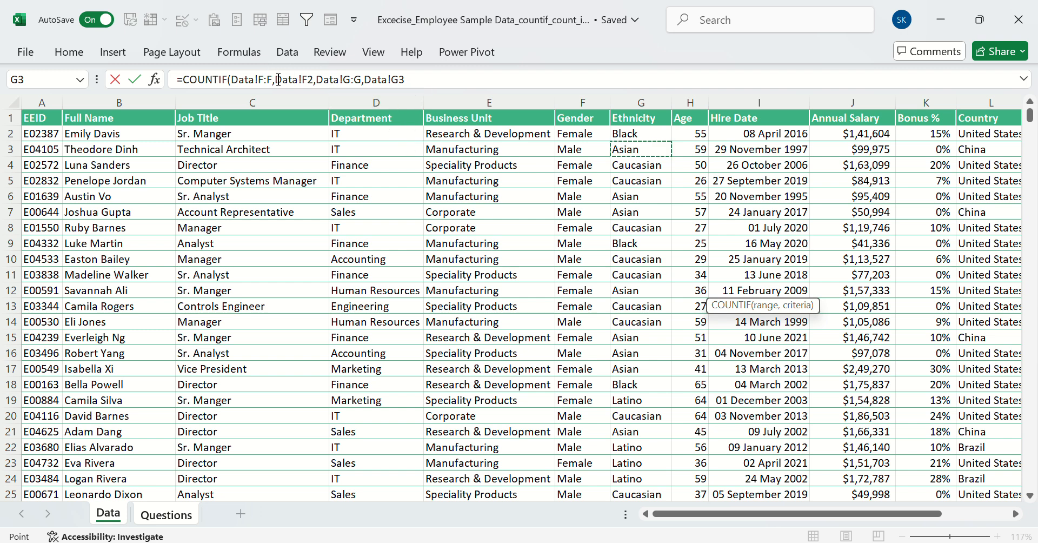
Change the function name in the B25 formula from COUNTIF to COUNTIFS, commit it and check the committed formula
{"action": "left_click", "coordinate": [316, 79]}
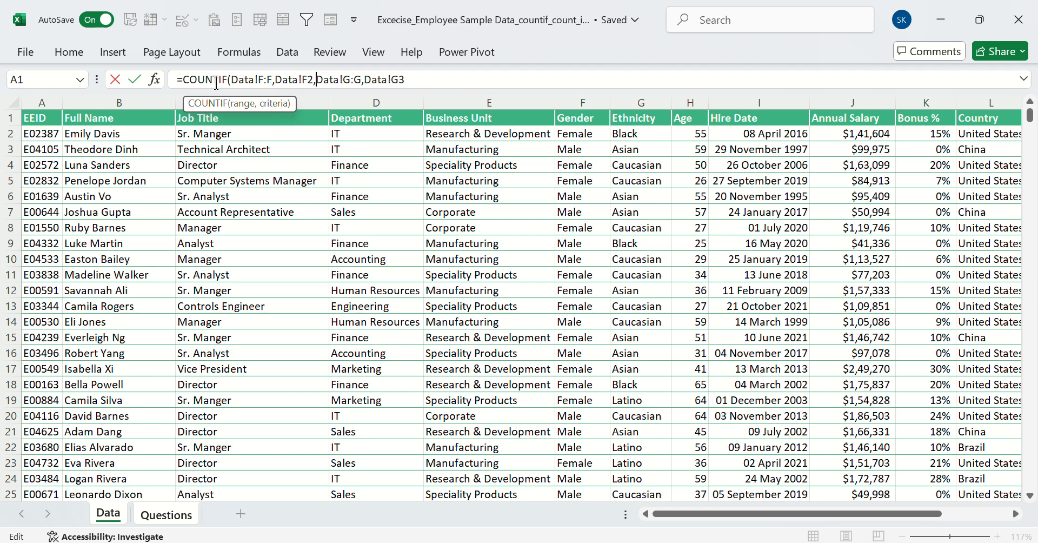
{"action": "left_click", "coordinate": [234, 79]}
{"action": "key", "text": "Left"}
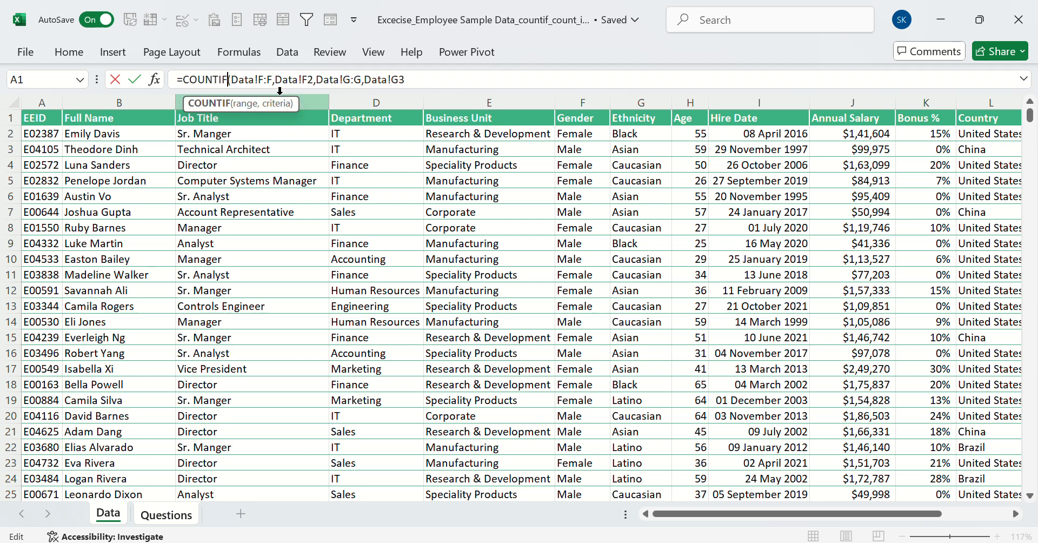
{"action": "type", "text": "s"}
{"action": "key", "text": "Return"}
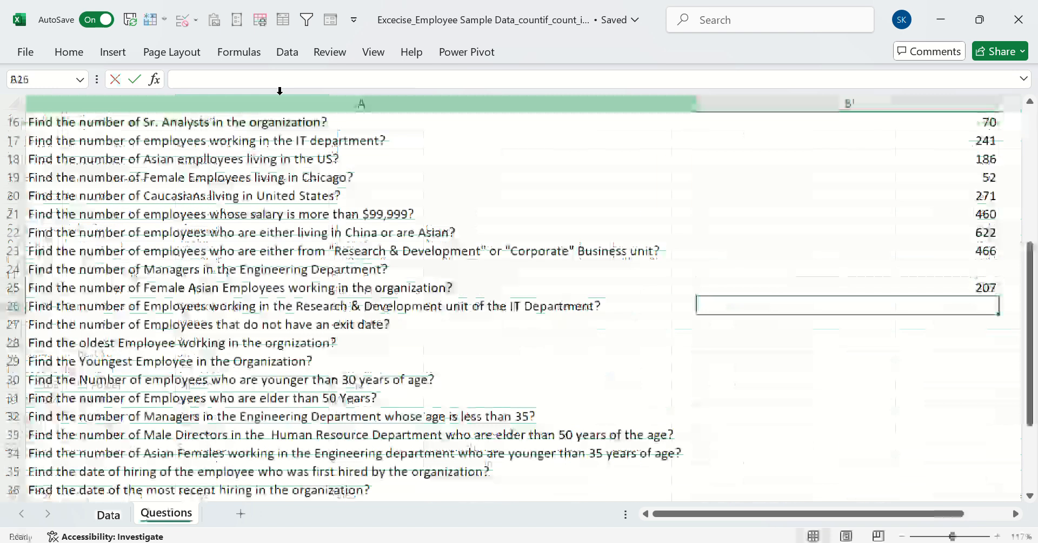
{"action": "left_click", "coordinate": [782, 283]}
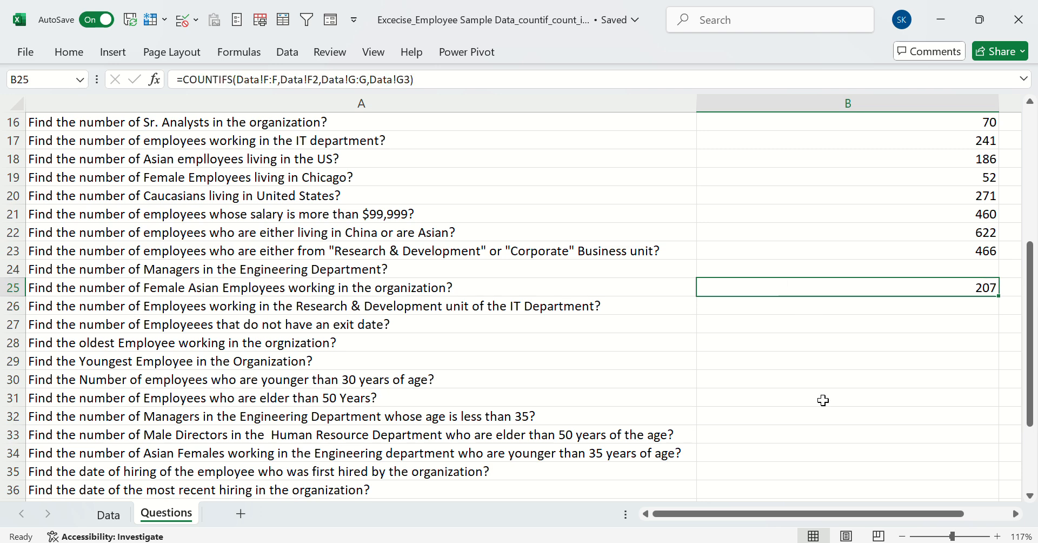
{"action": "key", "text": "Left"}
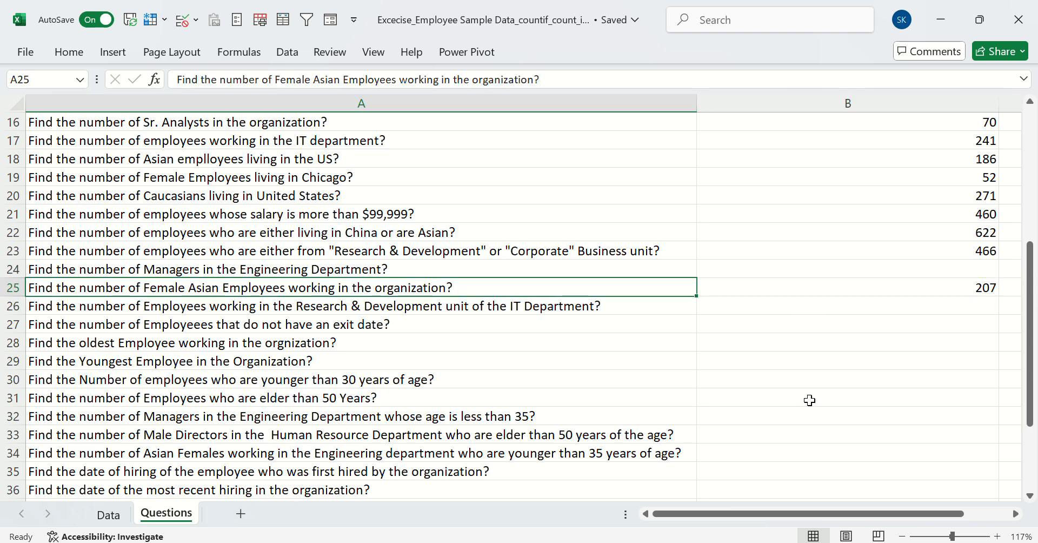
Check the Data sheet's columns for an exit date, and delete row 27 with the exit-date question from the Questions sheet
{"action": "left_click", "coordinate": [408, 308]}
{"action": "scroll", "coordinate": [408, 308], "scroll_direction": "down", "scroll_amount": 2}
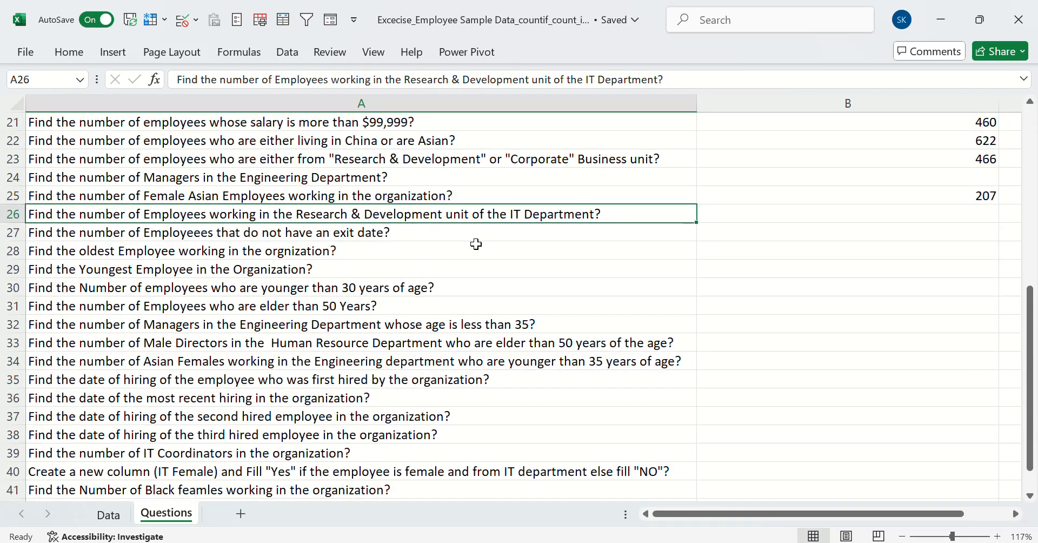
{"action": "left_click", "coordinate": [598, 237]}
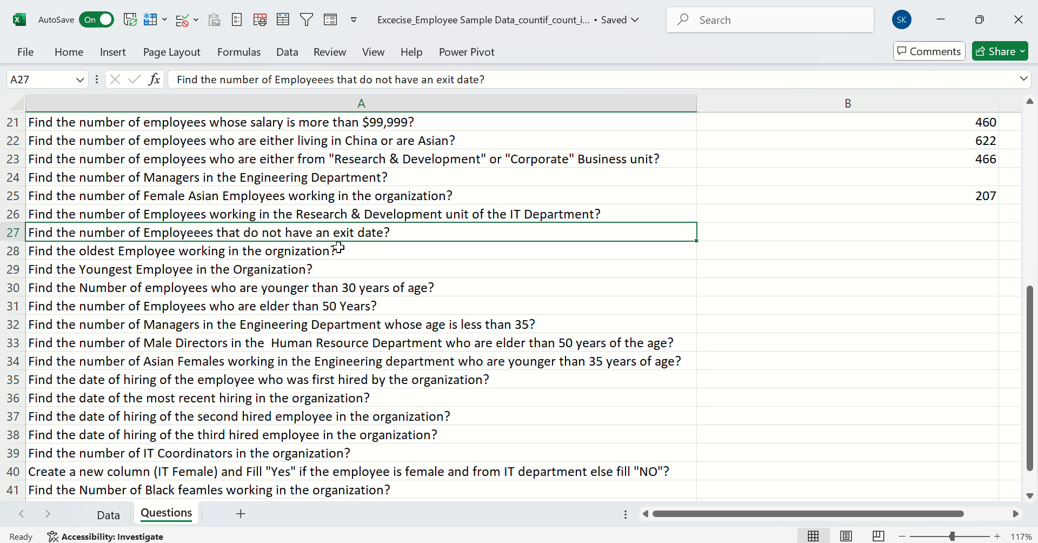
{"action": "left_click", "coordinate": [108, 515]}
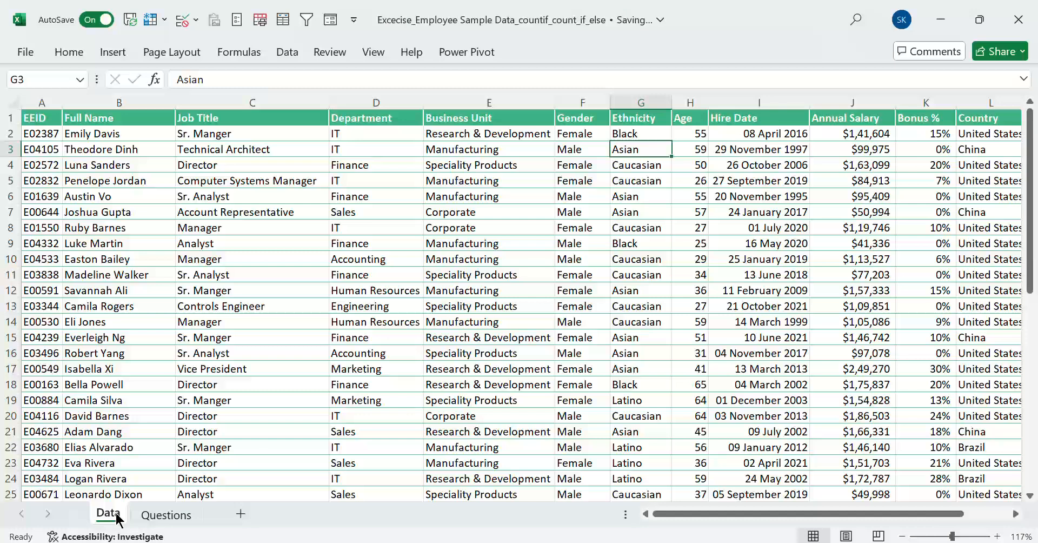
{"action": "left_click", "coordinate": [656, 325]}
{"action": "scroll", "coordinate": [656, 324], "scroll_direction": "right", "scroll_amount": 3}
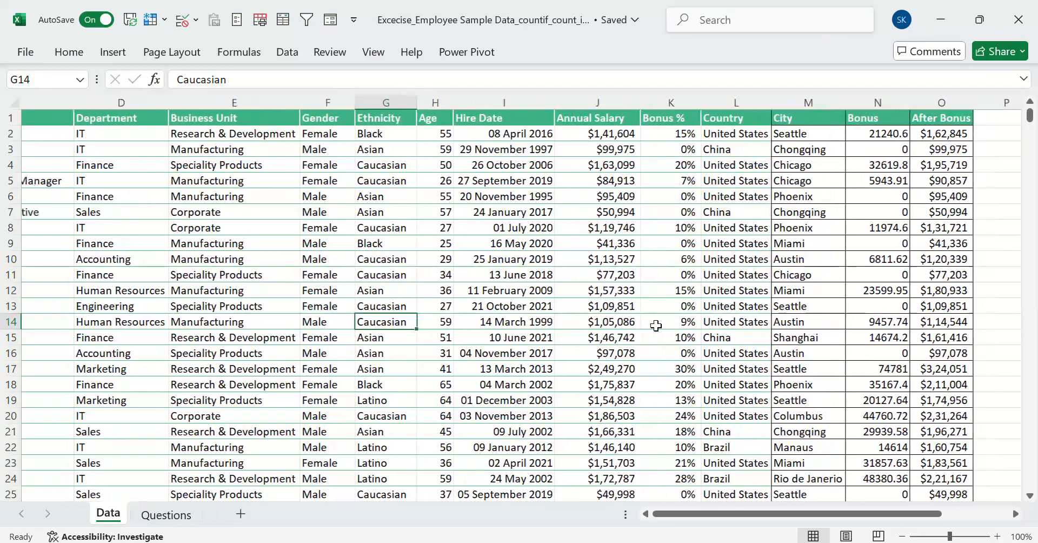
{"action": "scroll", "coordinate": [655, 325], "scroll_direction": "left", "scroll_amount": 3}
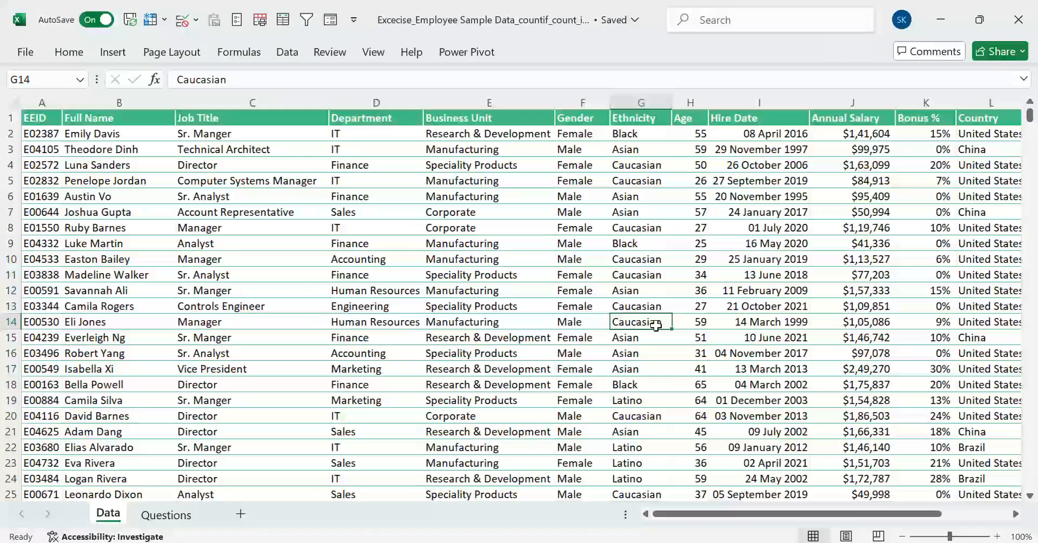
{"action": "left_click", "coordinate": [187, 511]}
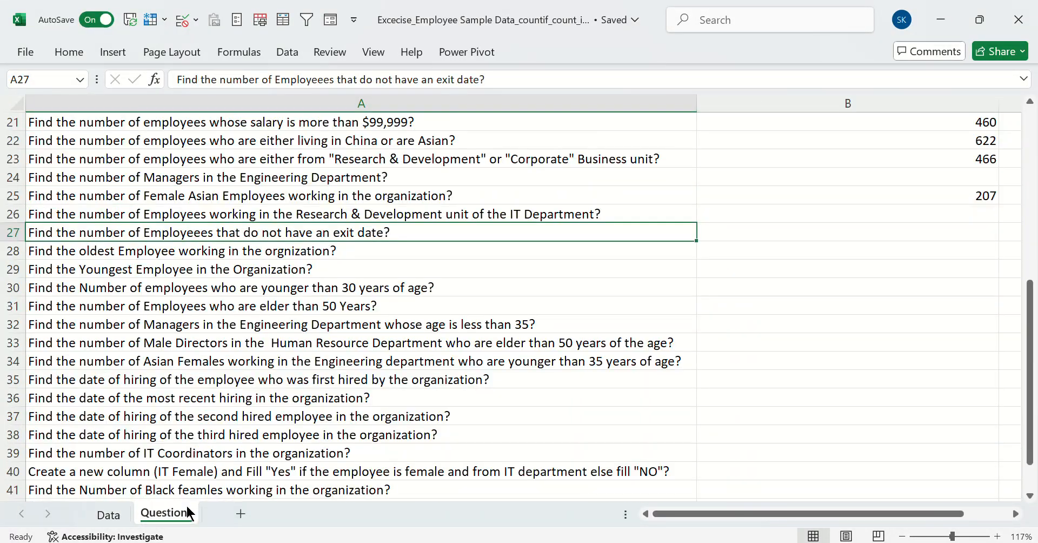
{"action": "left_click", "coordinate": [4, 228]}
{"action": "right_click", "coordinate": [4, 228]}
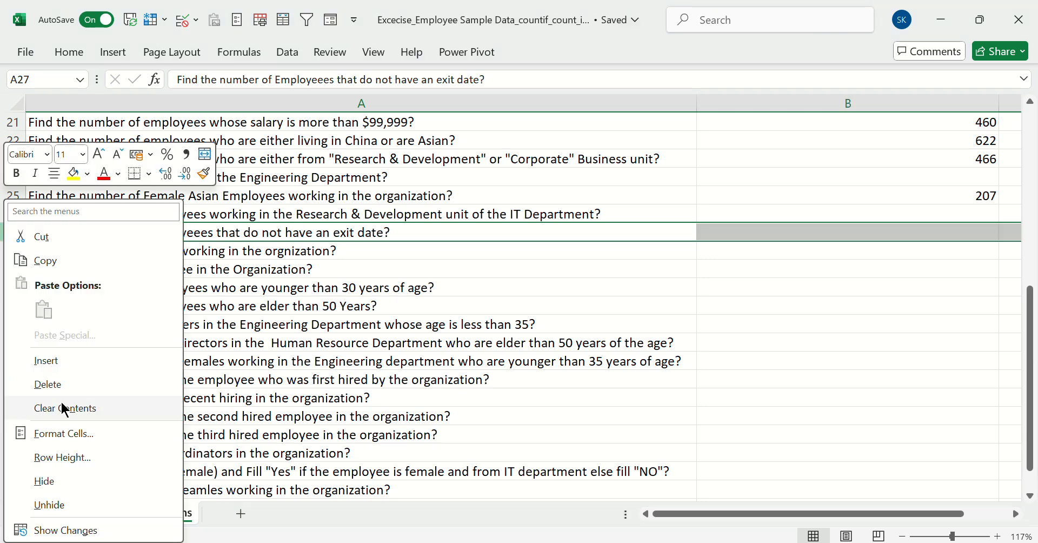
{"action": "left_click", "coordinate": [47, 384]}
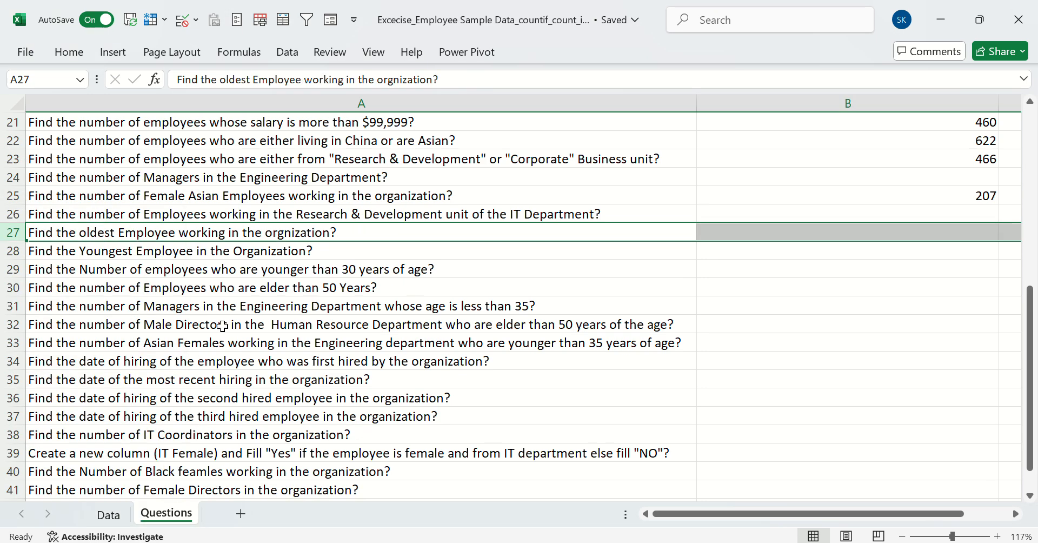
{"action": "left_click", "coordinate": [258, 253]}
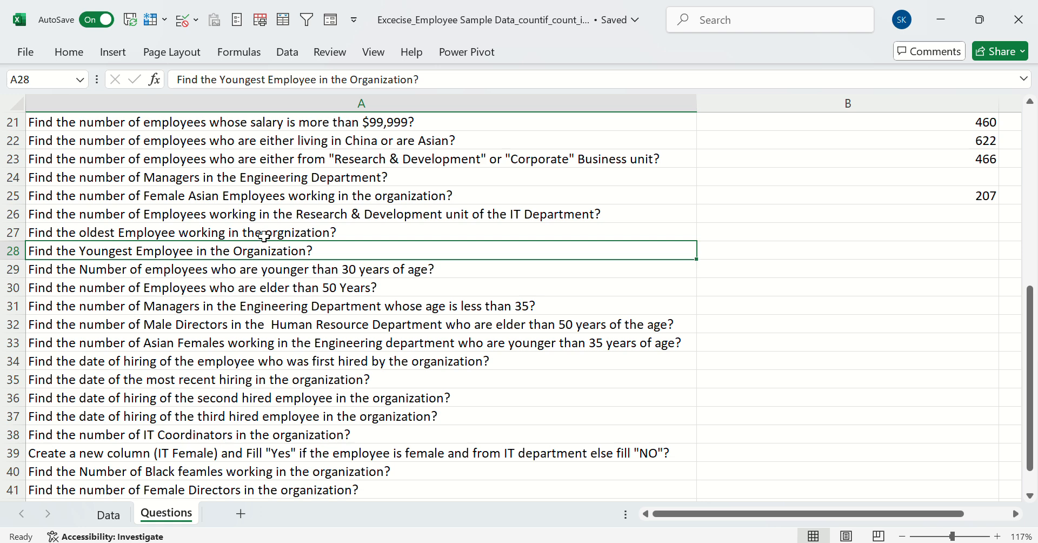
Review the unanswered questions in rows 24 to 28 and examine the Data sheet's Hire Date column for the oldest-employee question
{"action": "left_click", "coordinate": [264, 236]}
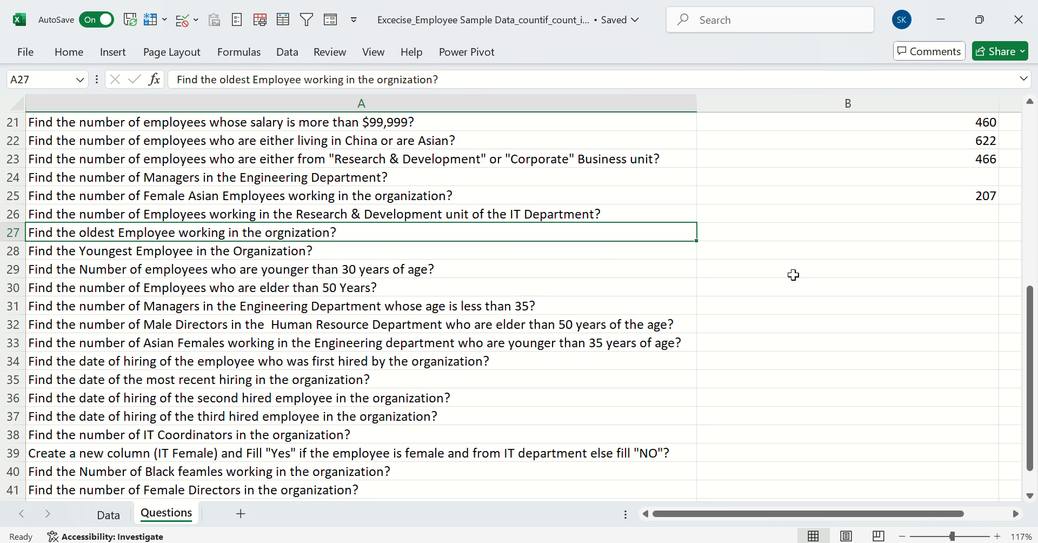
{"action": "left_click", "coordinate": [713, 237]}
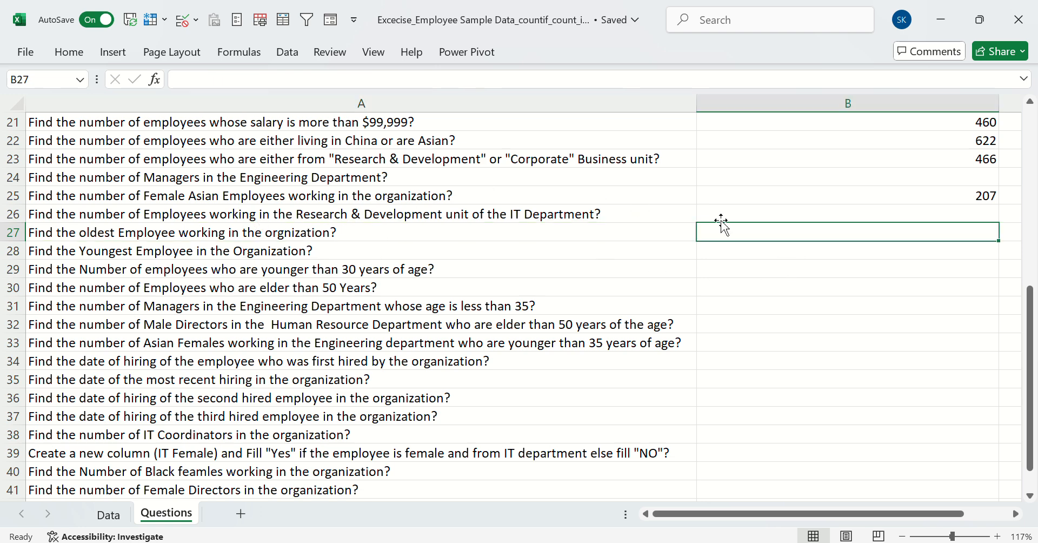
{"action": "scroll", "coordinate": [714, 223], "scroll_direction": "up", "scroll_amount": 1}
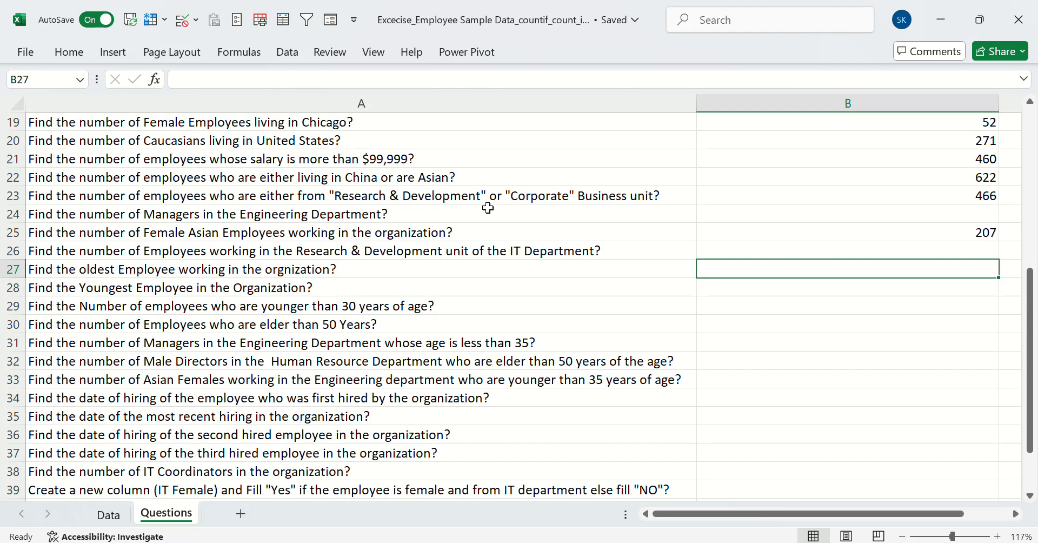
{"action": "left_click", "coordinate": [487, 209]}
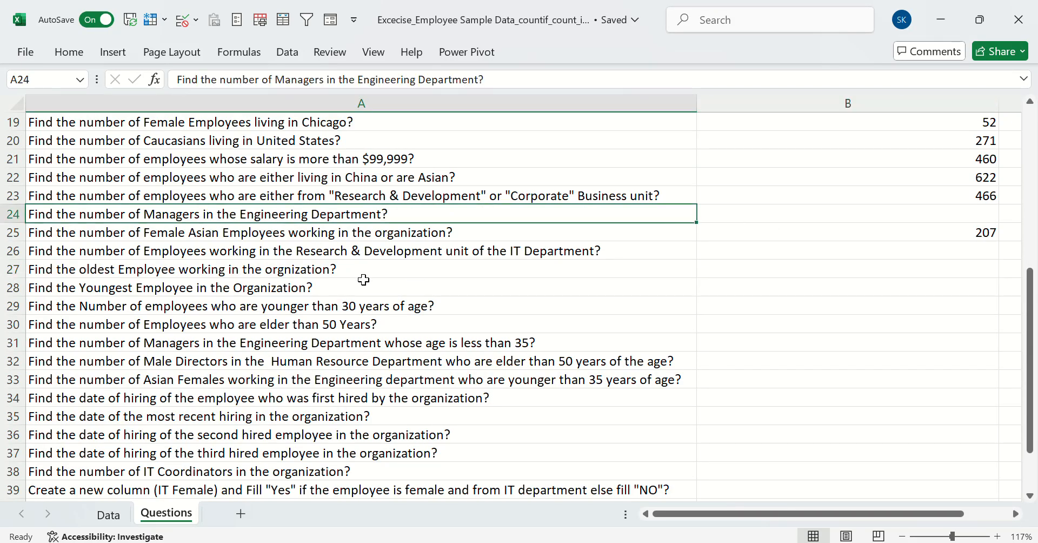
{"action": "left_click", "coordinate": [763, 246]}
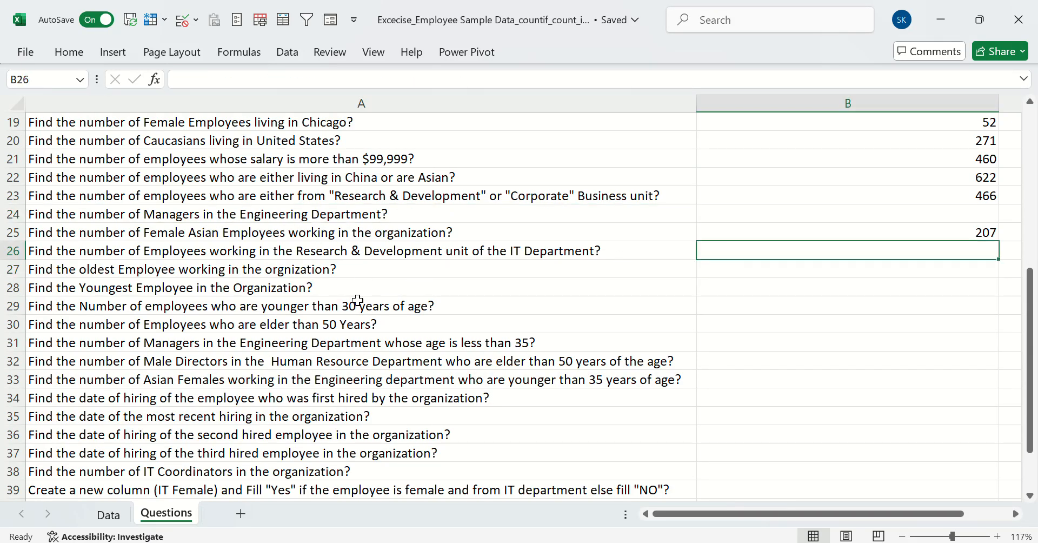
{"action": "left_click", "coordinate": [756, 272]}
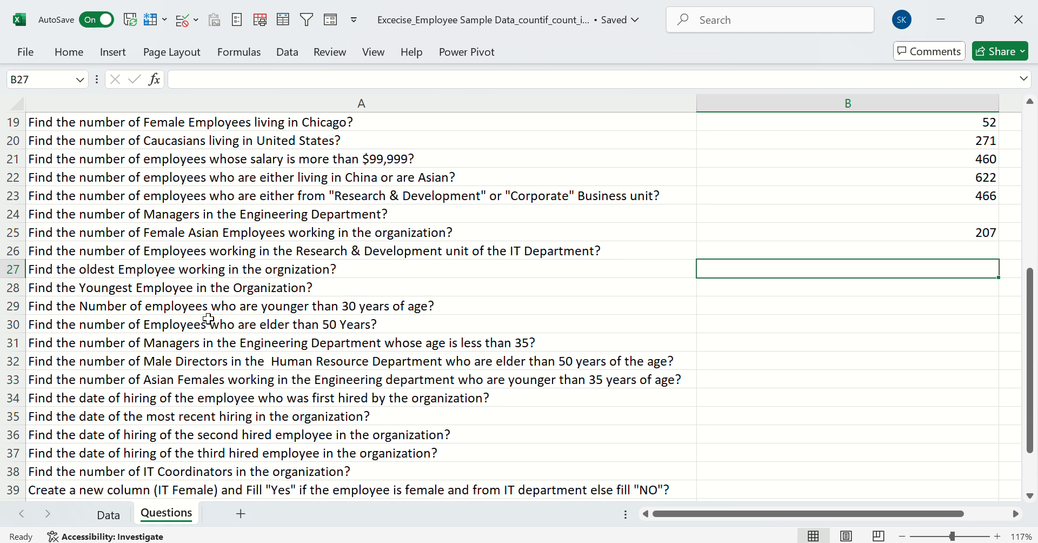
{"action": "left_click", "coordinate": [108, 515]}
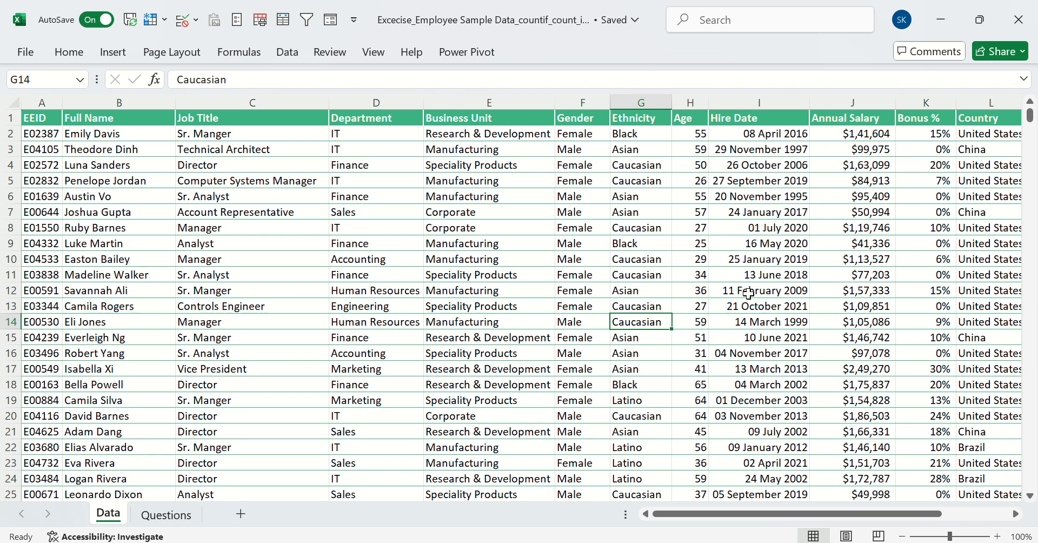
{"action": "left_click", "coordinate": [758, 138]}
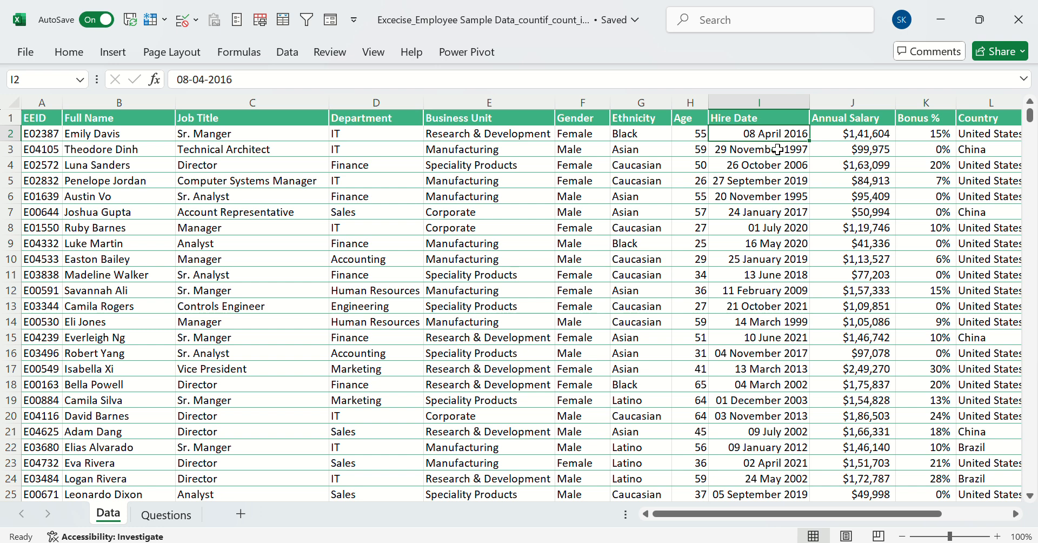
{"action": "left_click", "coordinate": [778, 150]}
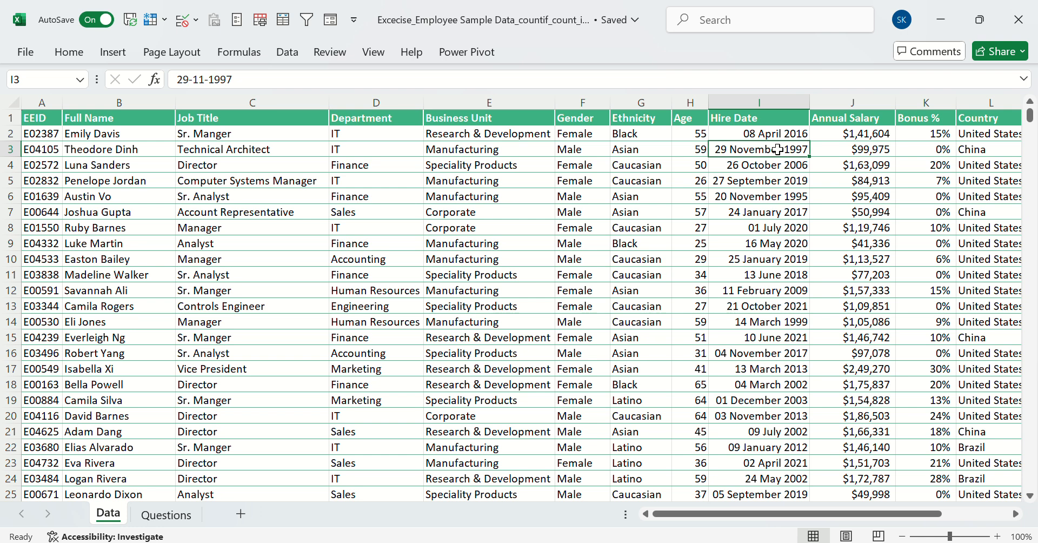
{"action": "left_click", "coordinate": [168, 515]}
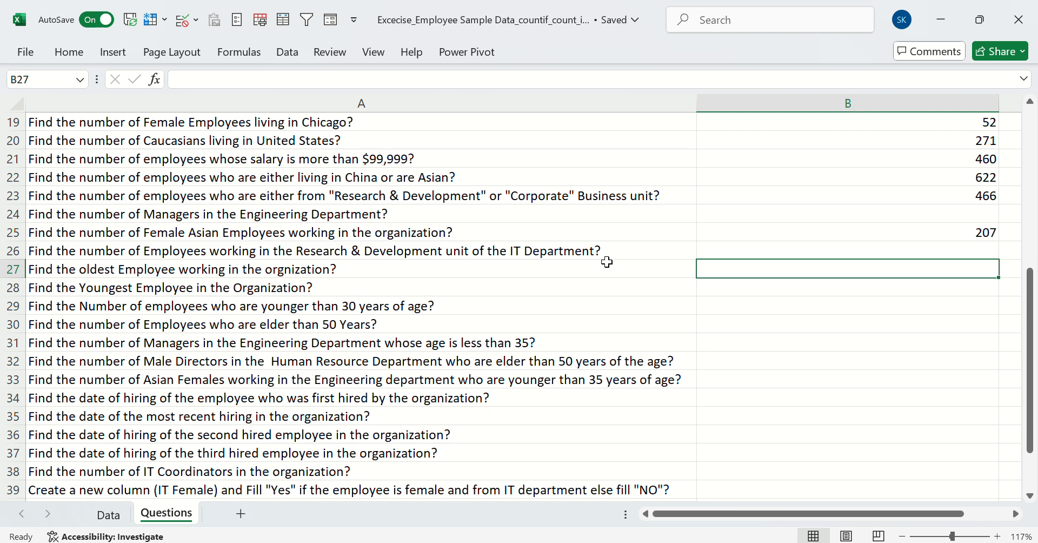
Enter a MIN formula in B27 over the Data sheet's Hire Date column I:I for the oldest-employee question
{"action": "type", "text": "=min"}
{"action": "key", "text": "Tab"}
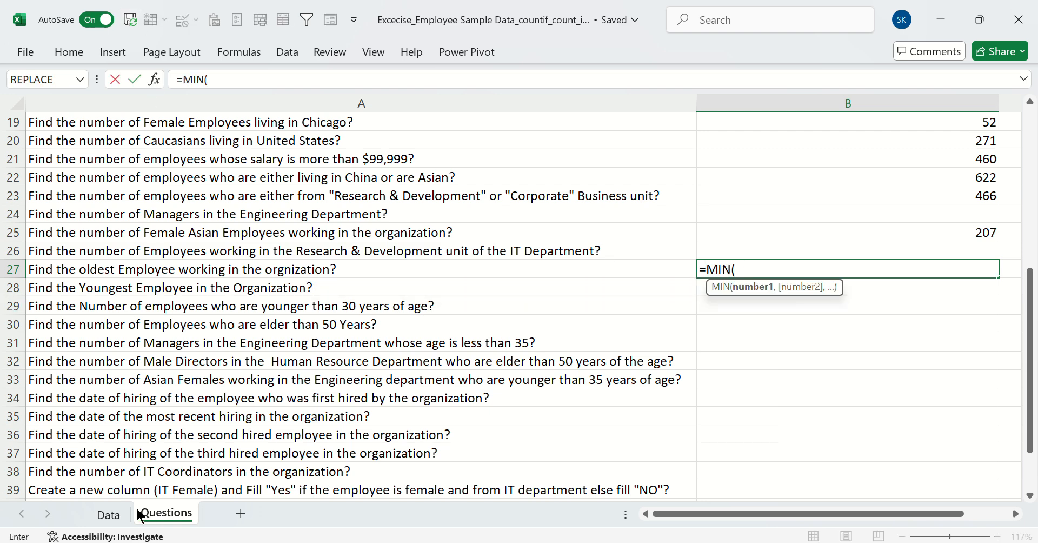
{"action": "left_click", "coordinate": [120, 512]}
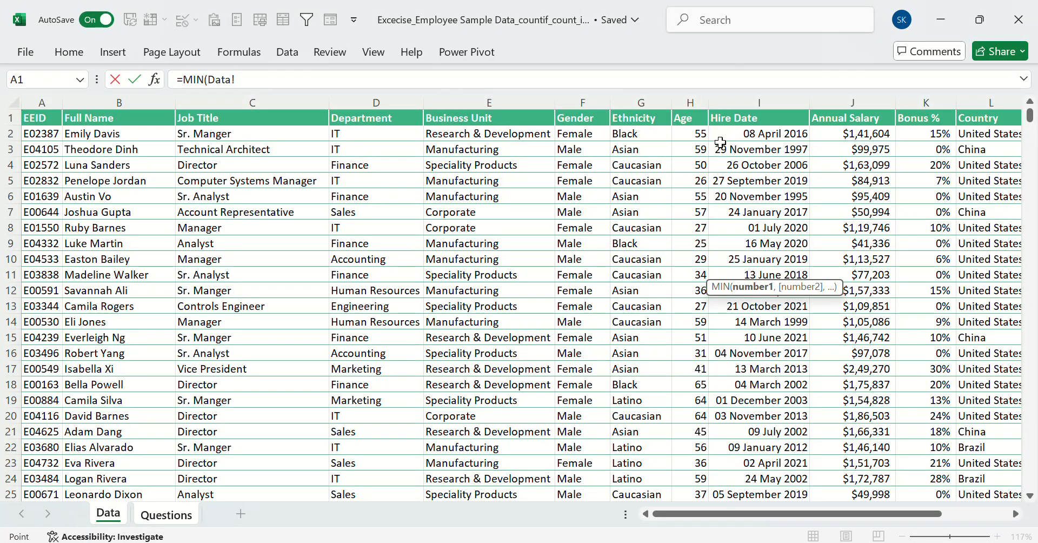
{"action": "left_click", "coordinate": [166, 511]}
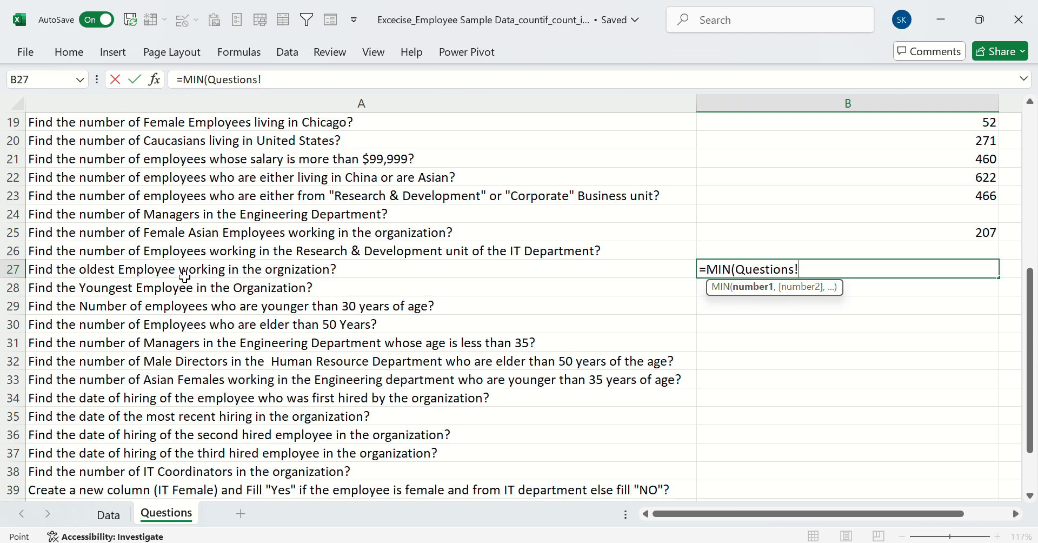
{"action": "left_click", "coordinate": [111, 516]}
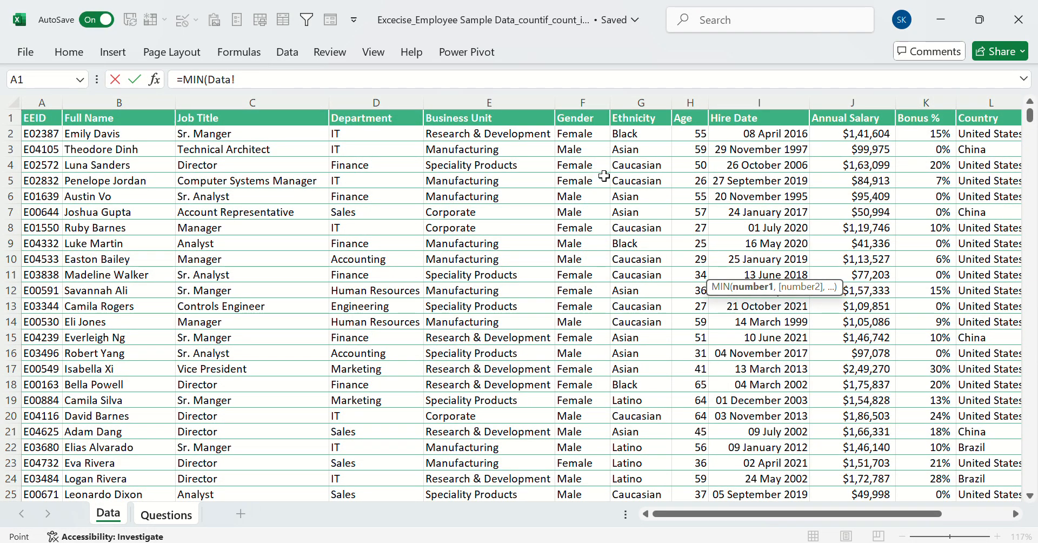
{"action": "left_click", "coordinate": [748, 102]}
{"action": "type", "text": ","}
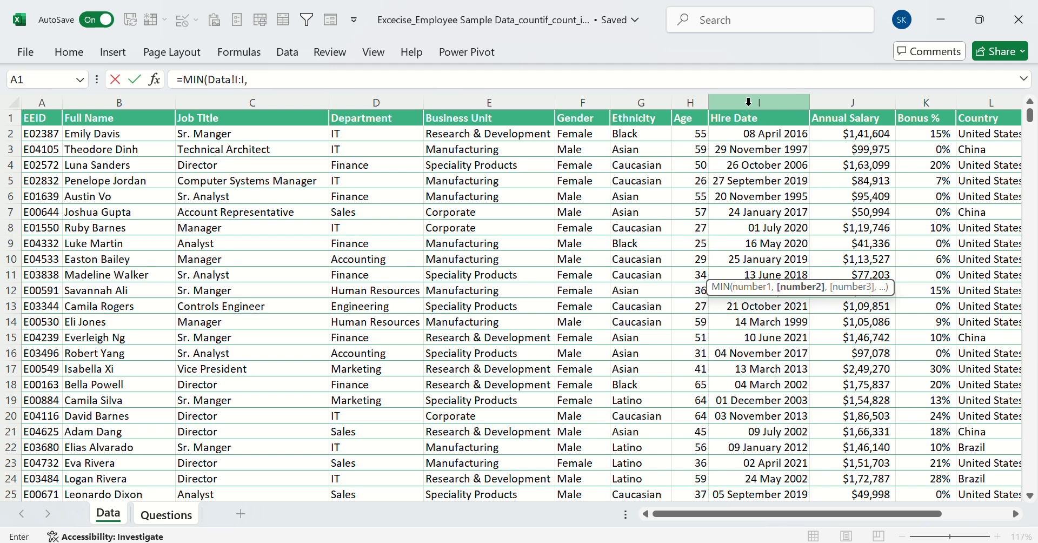
{"action": "key", "text": "BackSpace"}
{"action": "key", "text": "Return"}
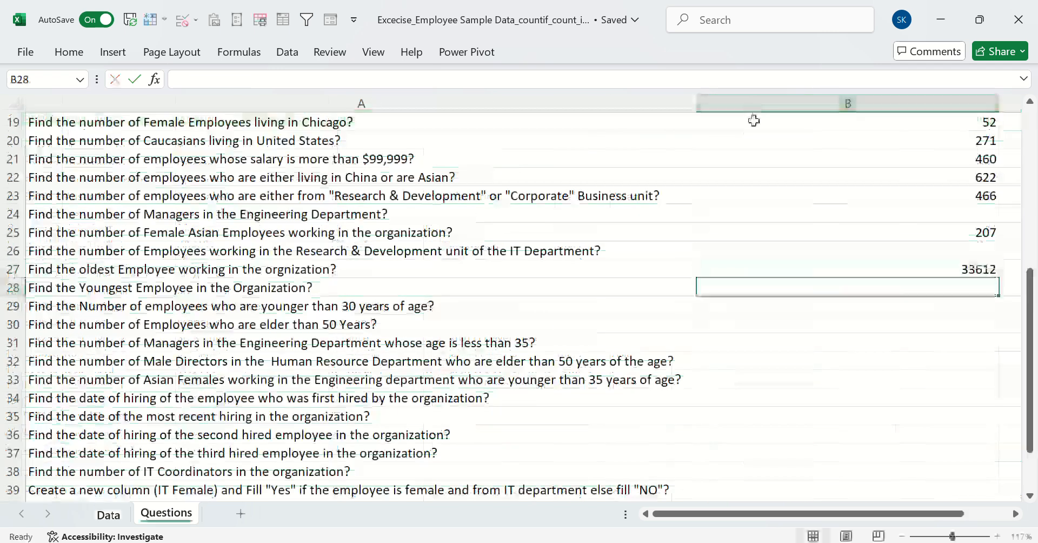
Format the MIN result in B27 as a Short Date
{"action": "left_click", "coordinate": [856, 273]}
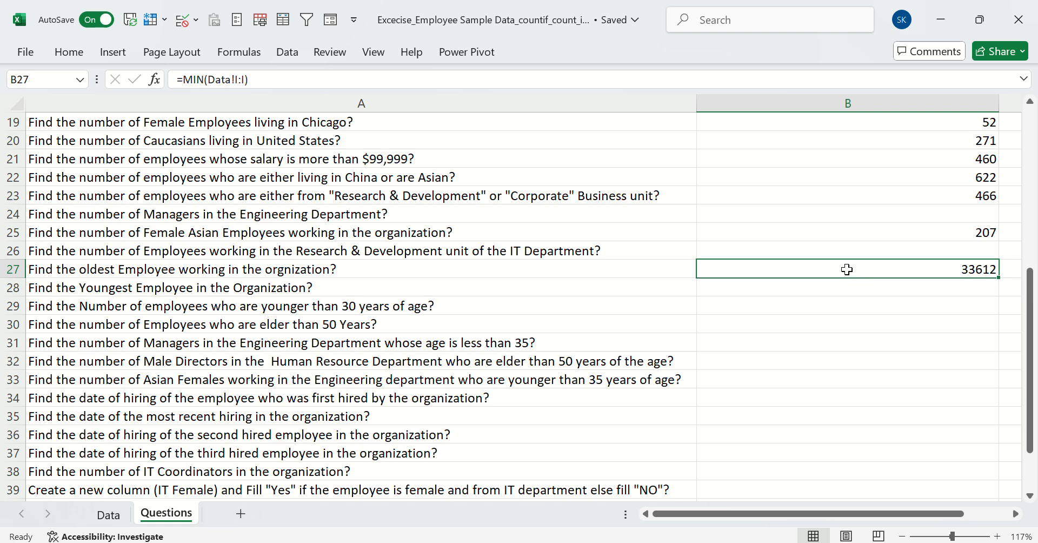
{"action": "left_click", "coordinate": [83, 52]}
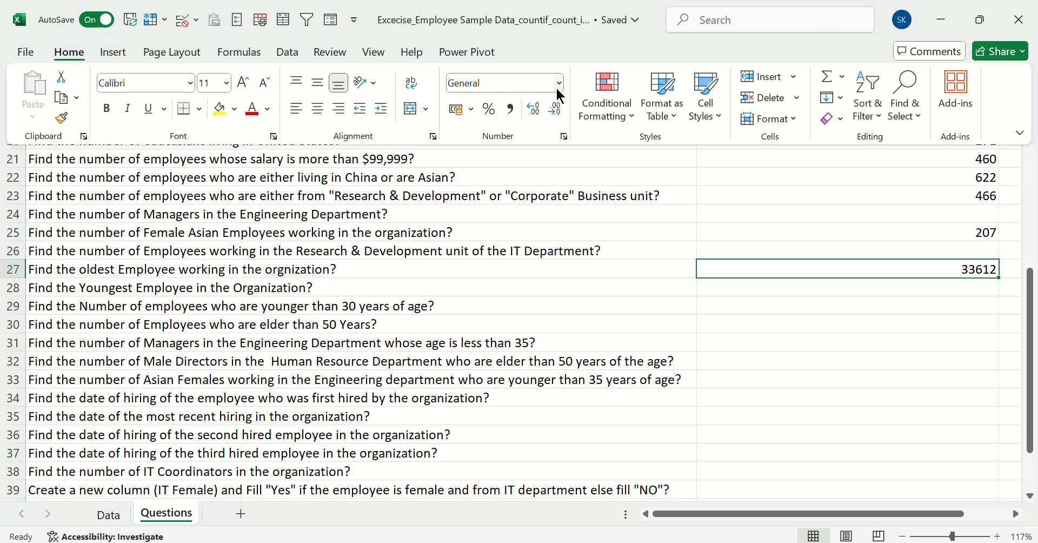
{"action": "left_click", "coordinate": [558, 84]}
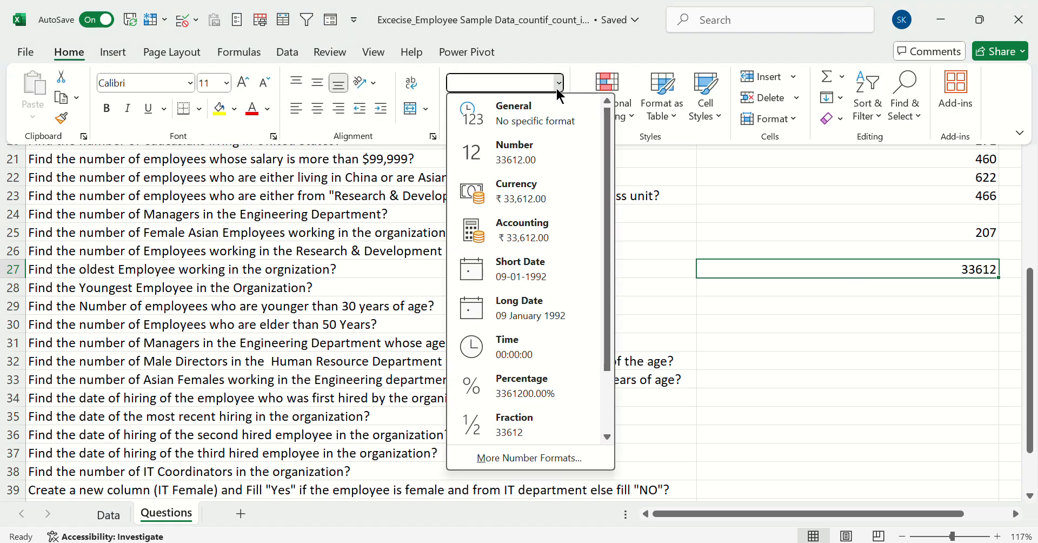
{"action": "left_click", "coordinate": [545, 268]}
{"action": "left_click", "coordinate": [867, 277]}
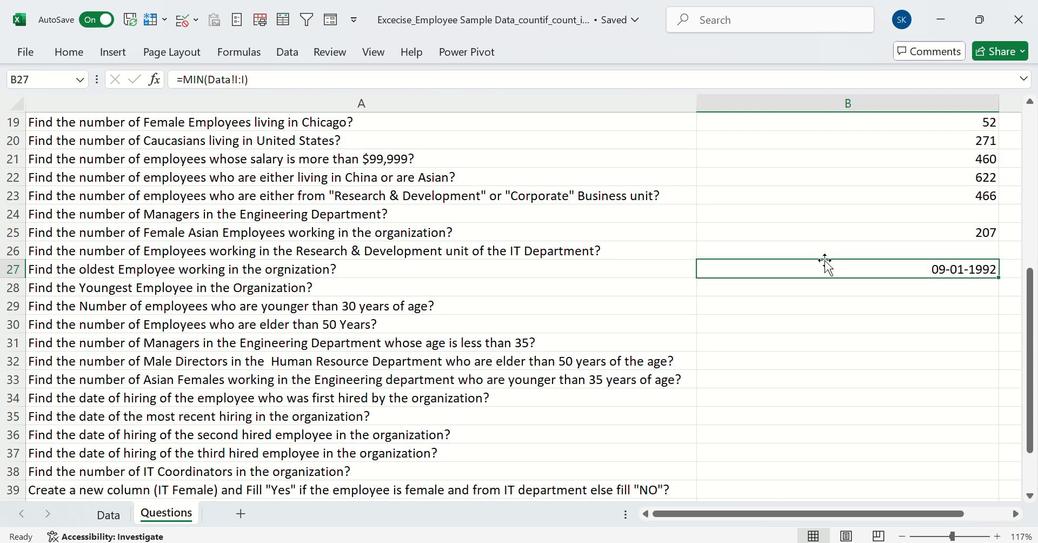
Look through the Data sheet's Full Name column for the employee names, and return to the Questions sheet
{"action": "left_click", "coordinate": [108, 514]}
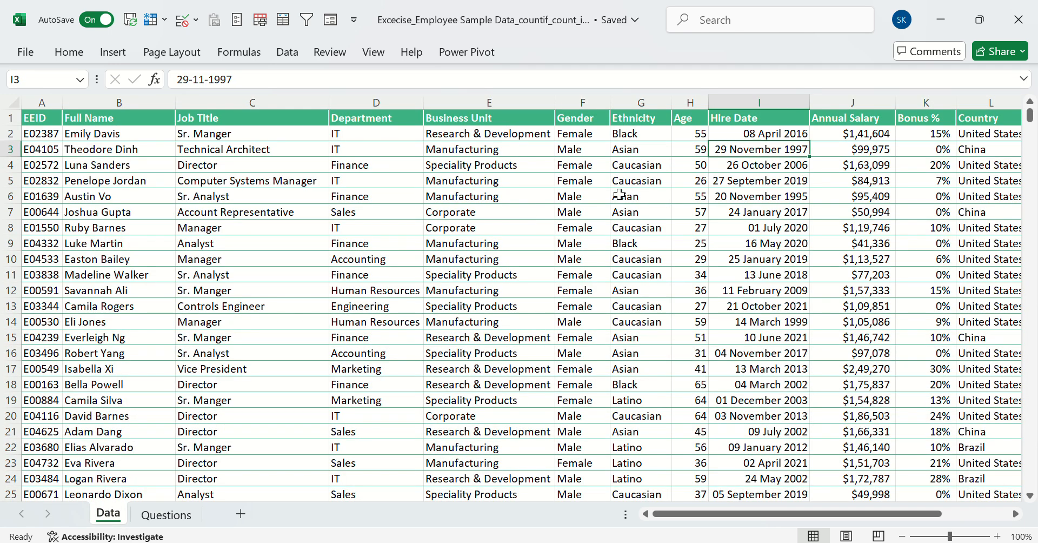
{"action": "left_click", "coordinate": [79, 238]}
{"action": "left_click", "coordinate": [108, 294]}
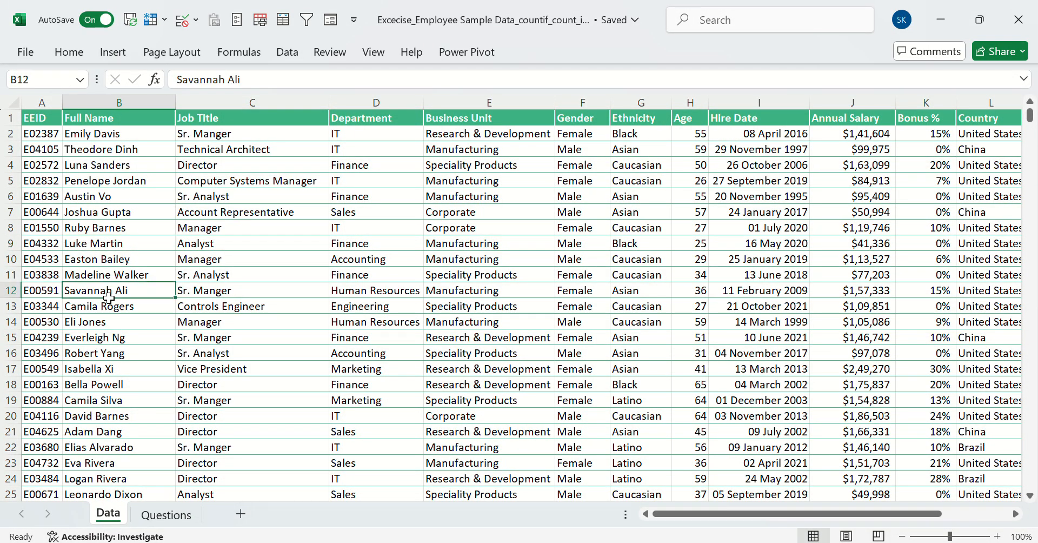
{"action": "left_click", "coordinate": [116, 319]}
{"action": "left_click", "coordinate": [111, 350]}
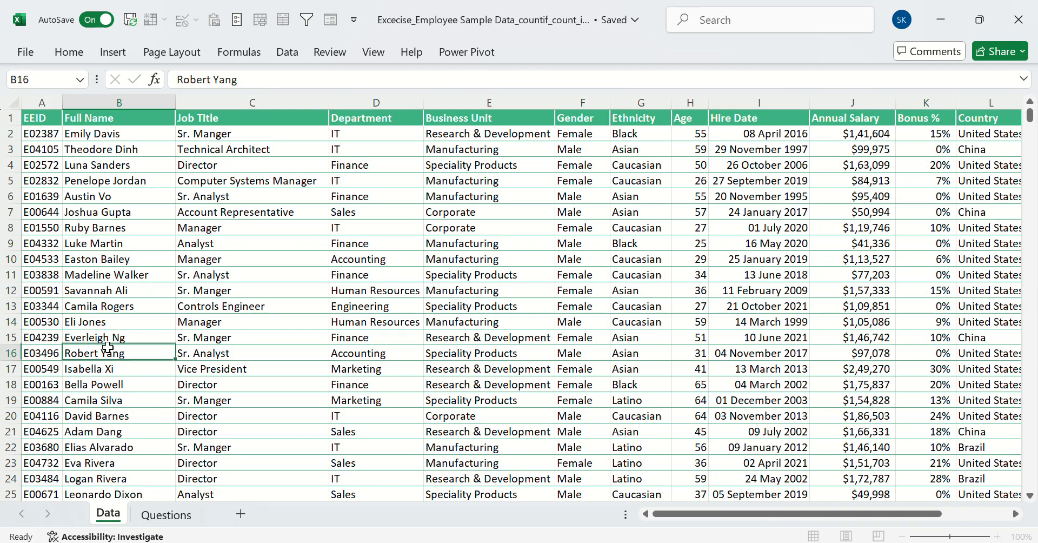
{"action": "left_click", "coordinate": [110, 400]}
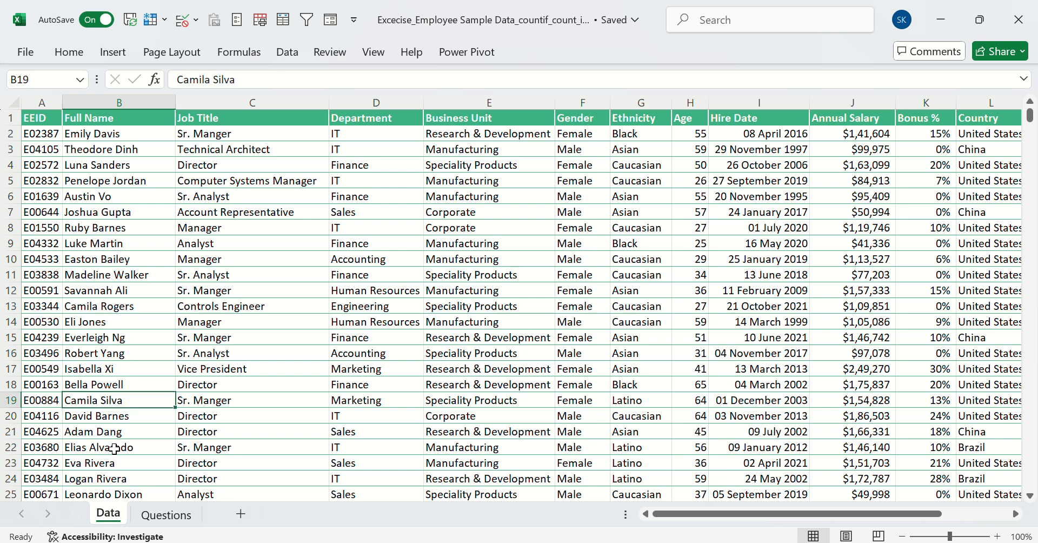
{"action": "left_click", "coordinate": [111, 447]}
{"action": "left_click", "coordinate": [173, 517]}
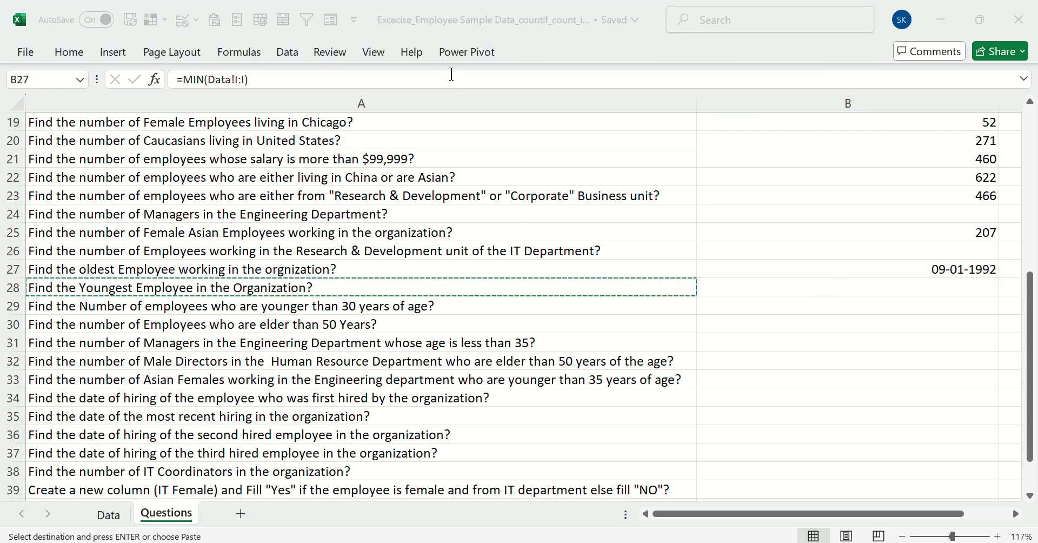
Clear the stray value from cell F25 on the Questions sheet
{"action": "left_click", "coordinate": [735, 507]}
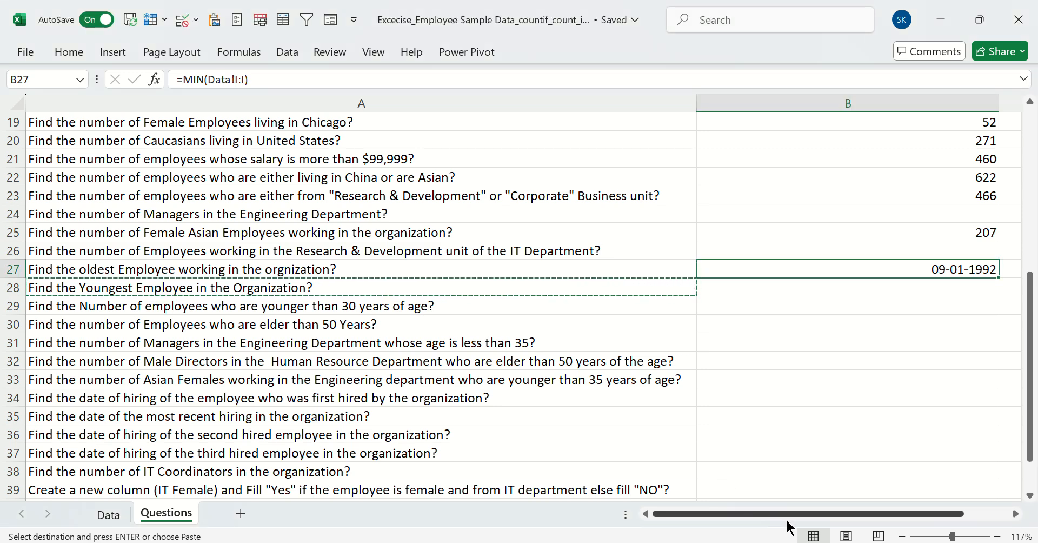
{"action": "left_click_drag", "start_coordinate": [755, 514], "coordinate": [790, 514]}
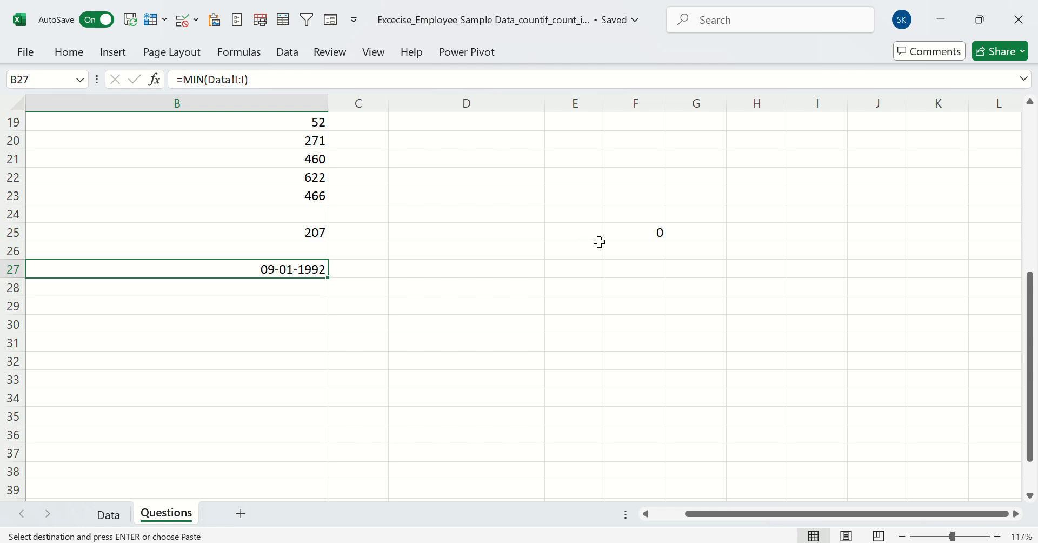
{"action": "left_click", "coordinate": [617, 236]}
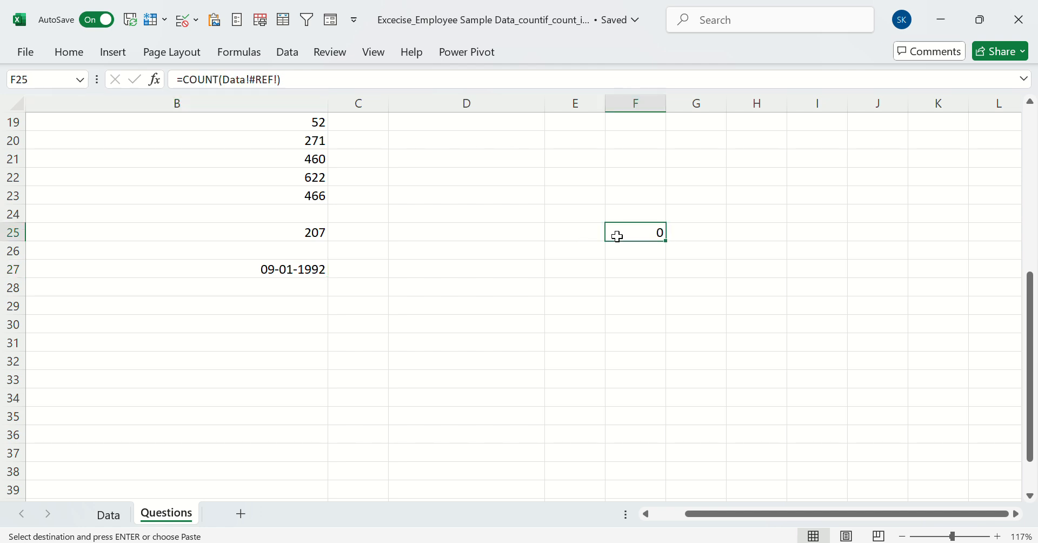
{"action": "left_click", "coordinate": [371, 274]}
{"action": "type", "text": "=vloo"}
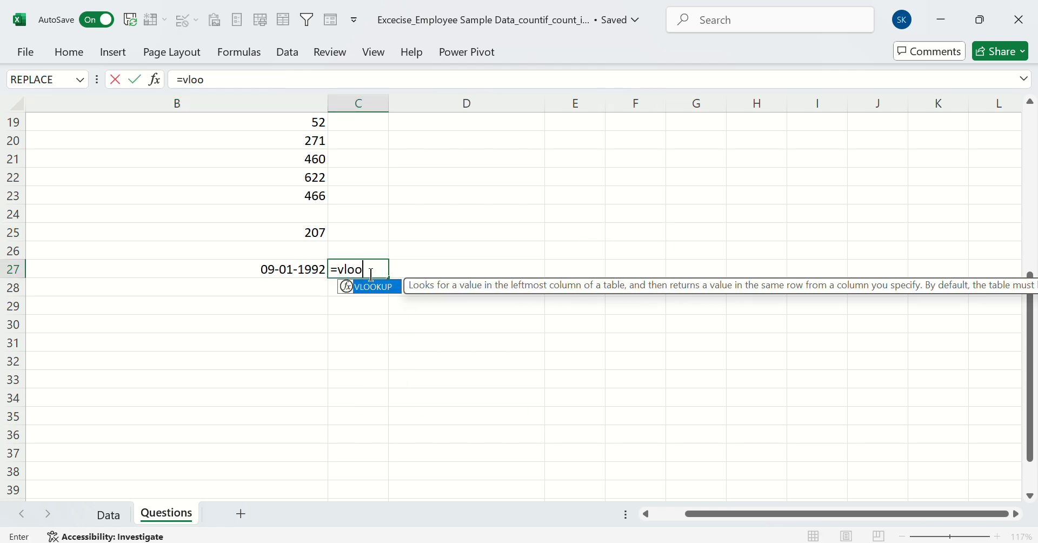
{"action": "type", "text": "k"}
{"action": "key", "text": "Tab"}
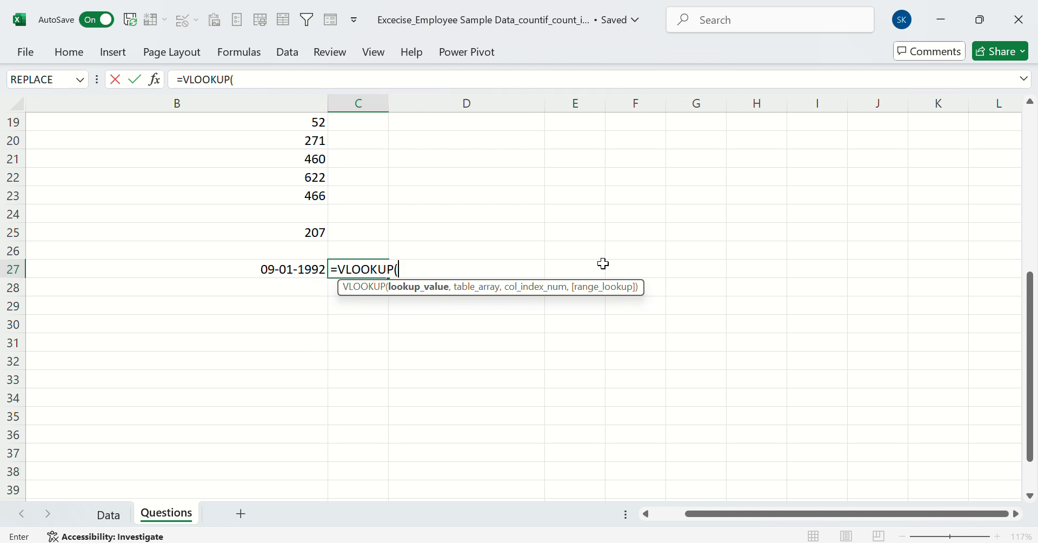
{"action": "left_click", "coordinate": [302, 270]}
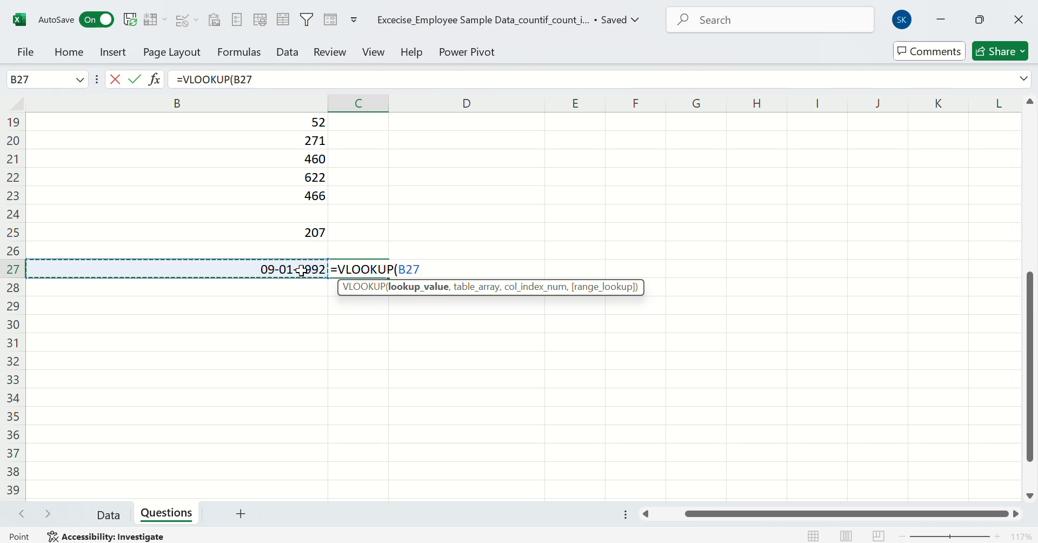
{"action": "type", "text": ","}
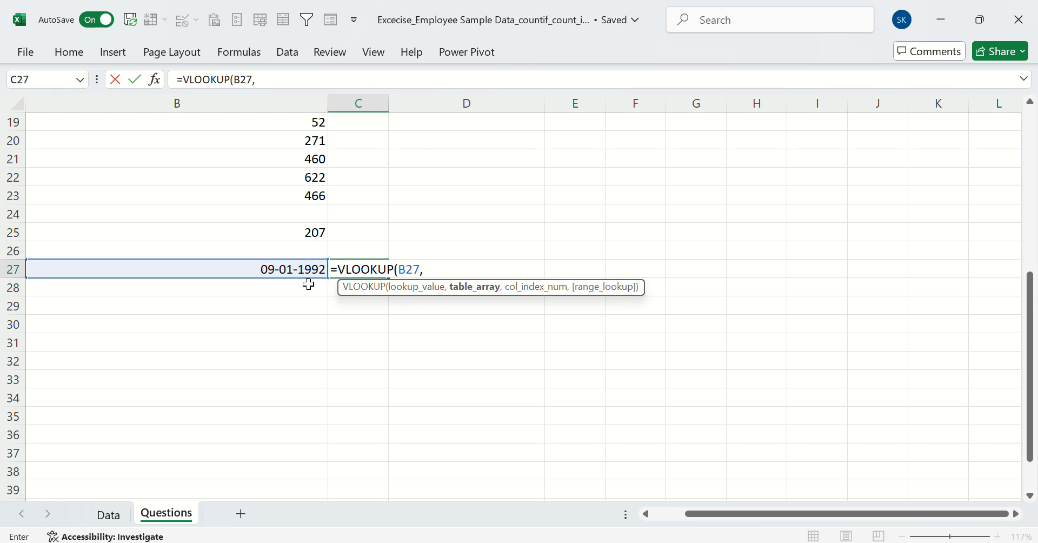
{"action": "left_click", "coordinate": [108, 513]}
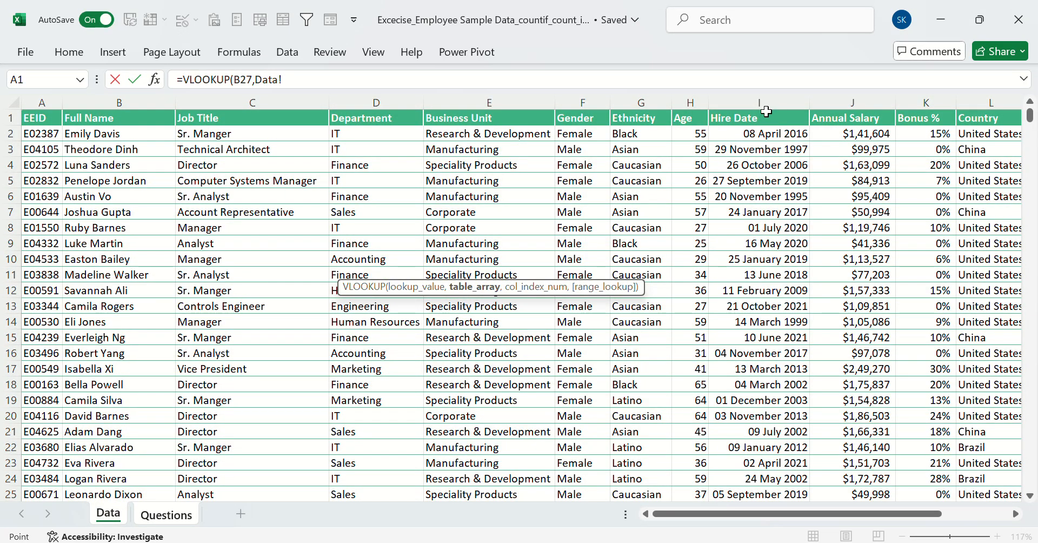
{"action": "left_click", "coordinate": [745, 105]}
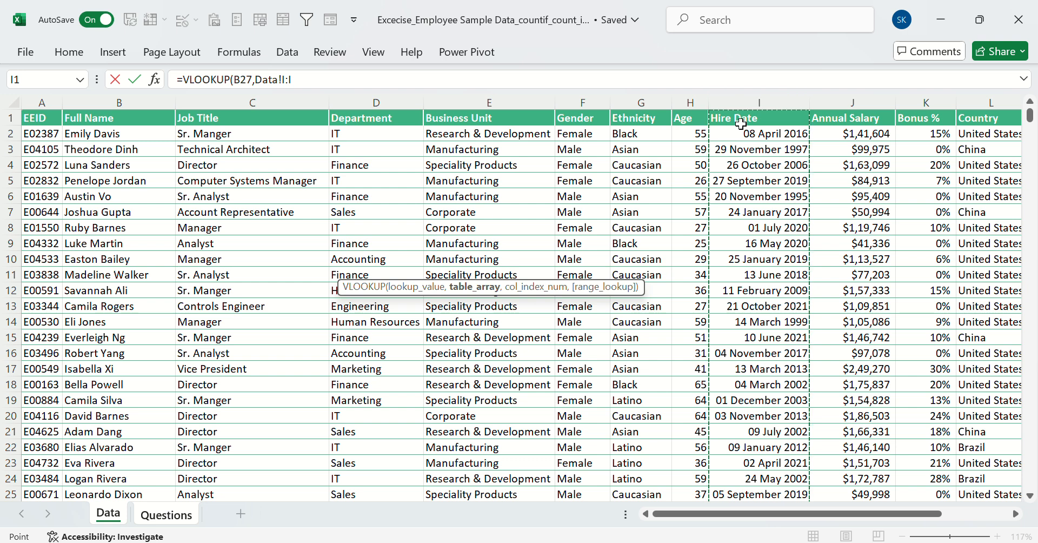
{"action": "type", "text": ","}
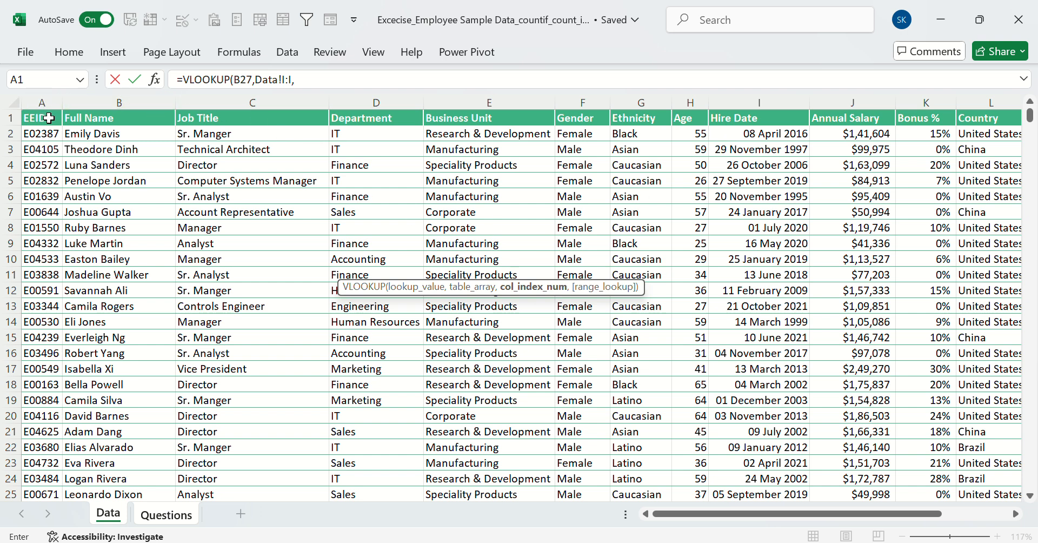
{"action": "left_click_drag", "start_coordinate": [45, 100], "coordinate": [749, 130]}
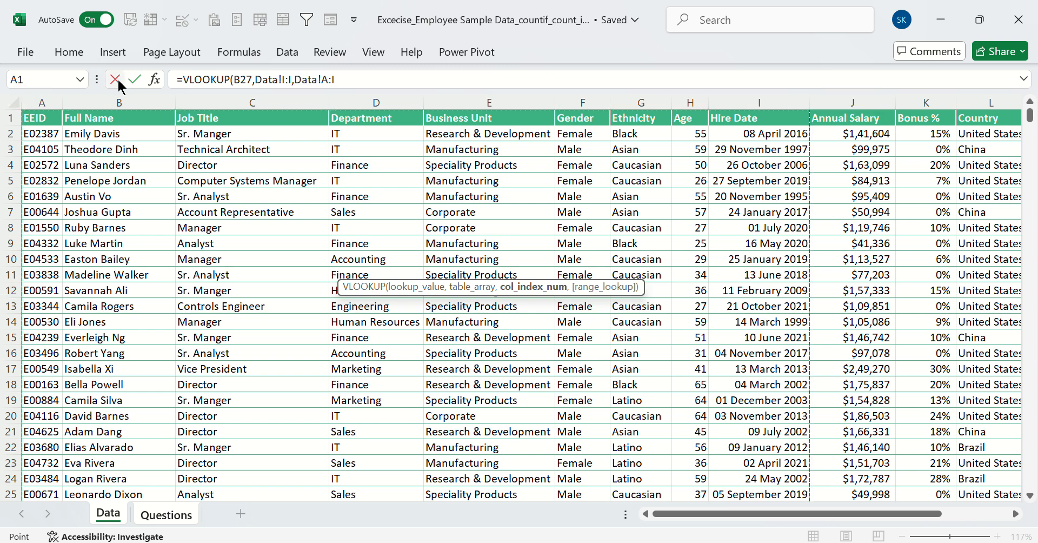
{"action": "left_click", "coordinate": [350, 85]}
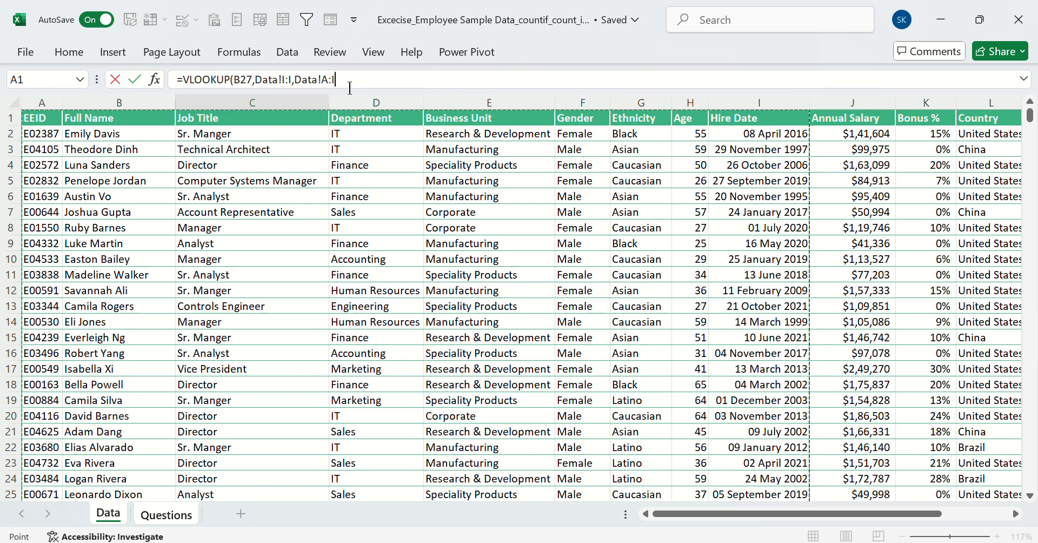
{"action": "key", "text": "BackSpace"}
{"action": "key", "text": "BackSpace"}
{"action": "key", "text": "BackSpace"}
{"action": "key", "text": "BackSpace"}
{"action": "key", "text": "BackSpace"}
{"action": "key", "text": "BackSpace"}
{"action": "key", "text": "BackSpace"}
{"action": "key", "text": "BackSpace"}
{"action": "key", "text": "BackSpace"}
{"action": "key", "text": "BackSpace"}
{"action": "key", "text": "BackSpace"}
{"action": "key", "text": "BackSpace"}
{"action": "key", "text": "BackSpace"}
{"action": "key", "text": "BackSpace"}
{"action": "key", "text": "BackSpace"}
{"action": "key", "text": "BackSpace"}
{"action": "key", "text": "BackSpace"}
{"action": "key", "text": "BackSpace"}
{"action": "key", "text": "BackSpace"}
{"action": "key", "text": "BackSpace"}
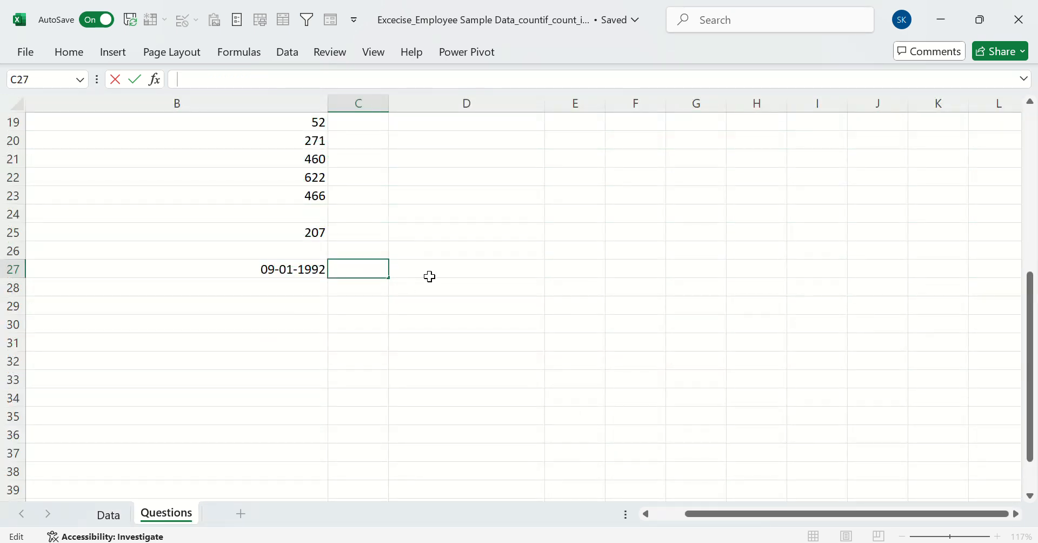
{"action": "left_click", "coordinate": [430, 277]}
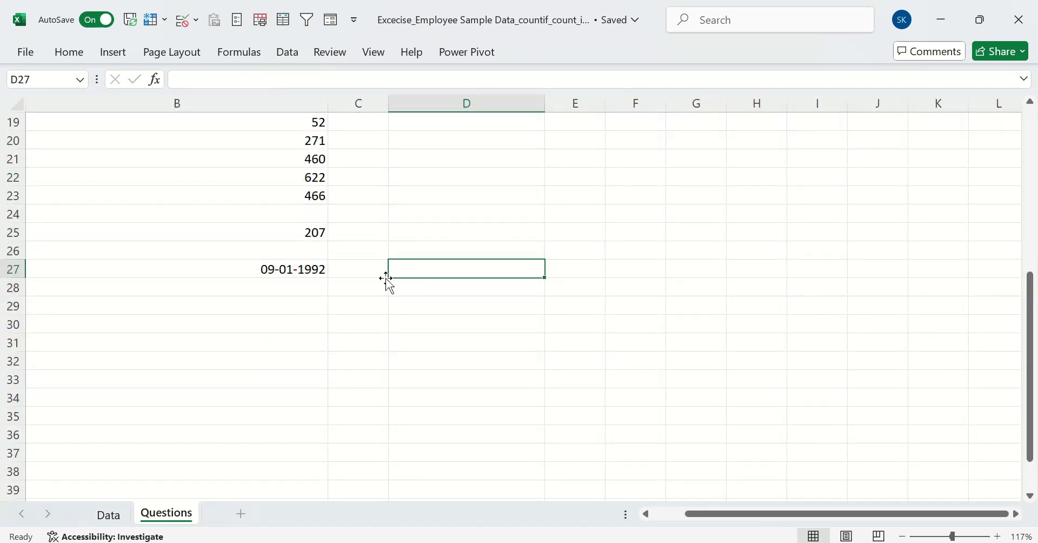
Begin a VLOOKUP formula in C27 of the Questions sheet with B27 as the lookup value
{"action": "left_click", "coordinate": [375, 271]}
{"action": "type", "text": "=vloo"}
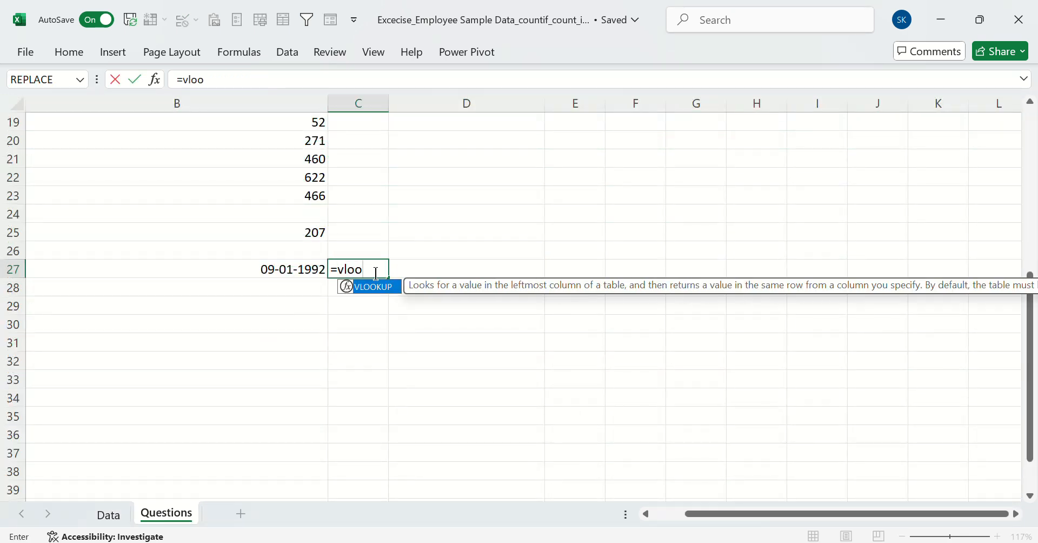
{"action": "key", "text": "Tab"}
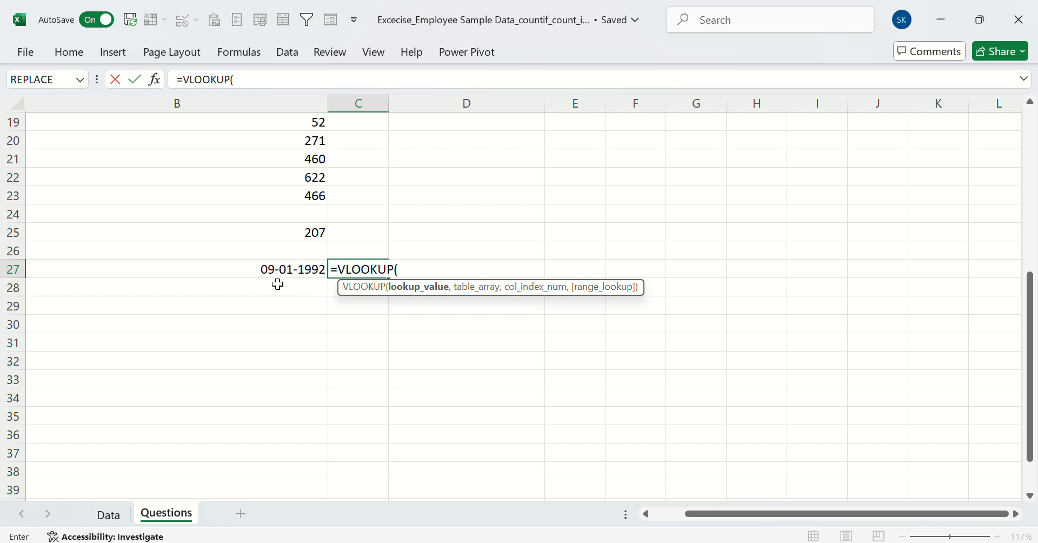
{"action": "left_click", "coordinate": [287, 283]}
{"action": "left_click", "coordinate": [286, 274]}
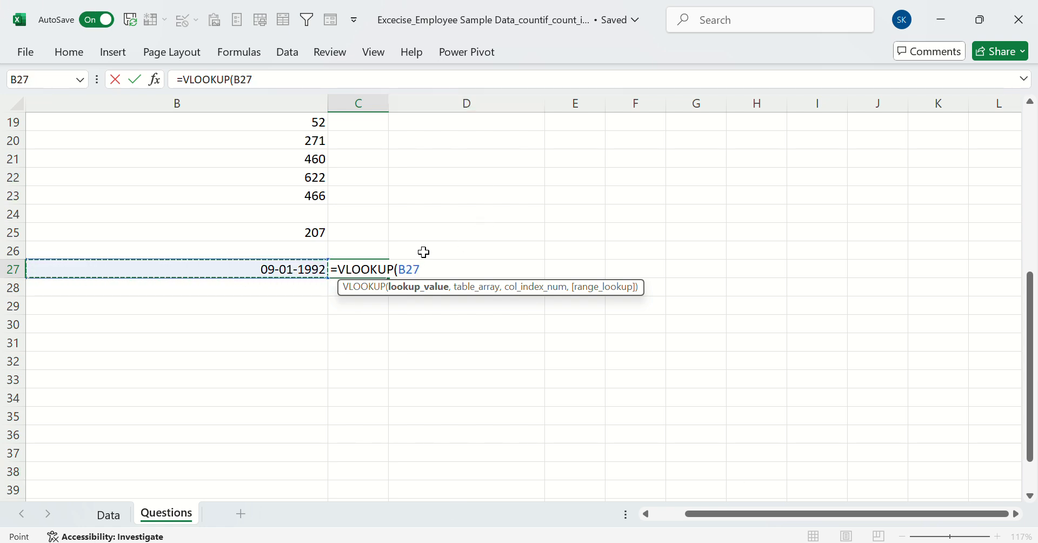
{"action": "type", "text": ","}
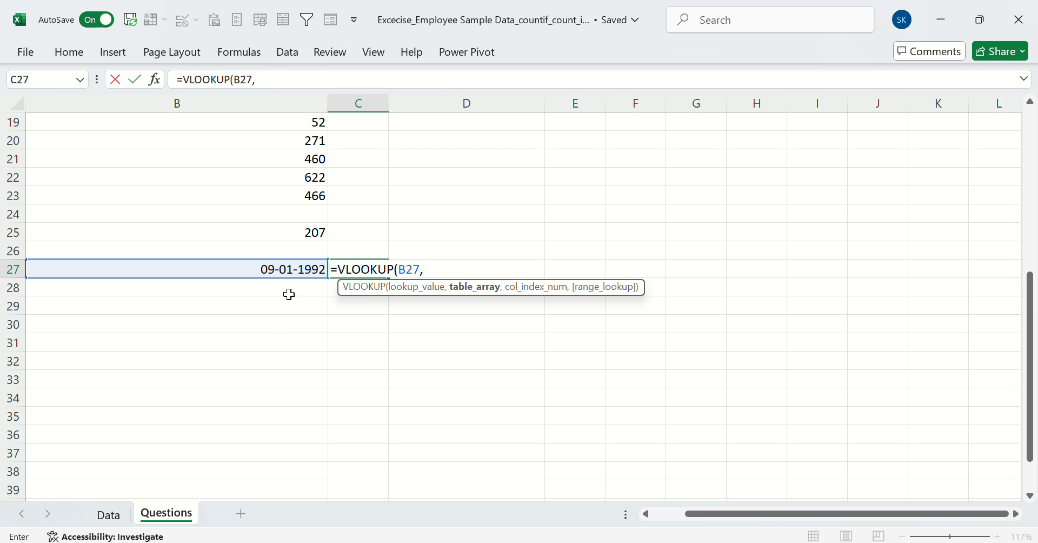
{"action": "left_click", "coordinate": [109, 515]}
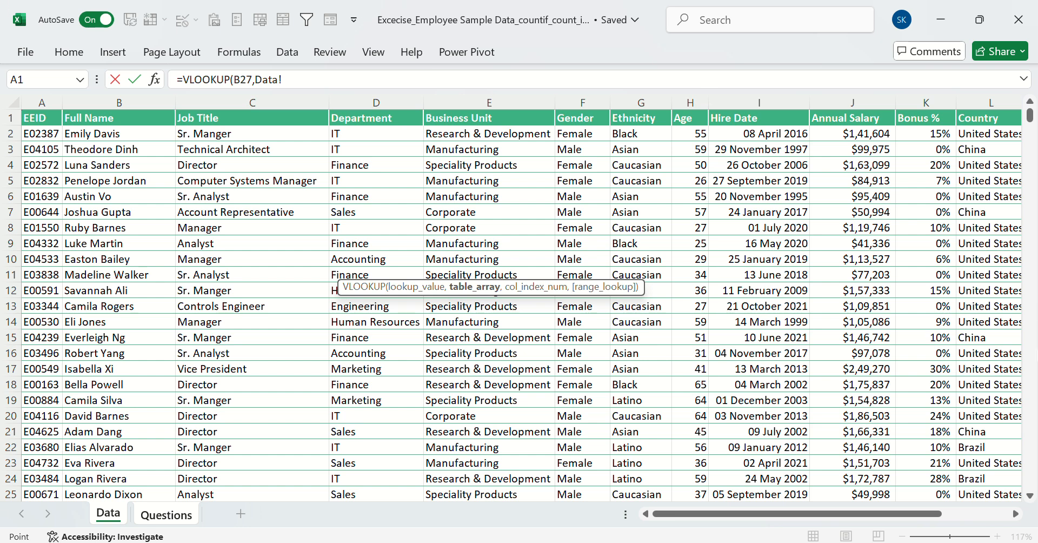
{"action": "left_click_drag", "start_coordinate": [42, 102], "coordinate": [789, 119]}
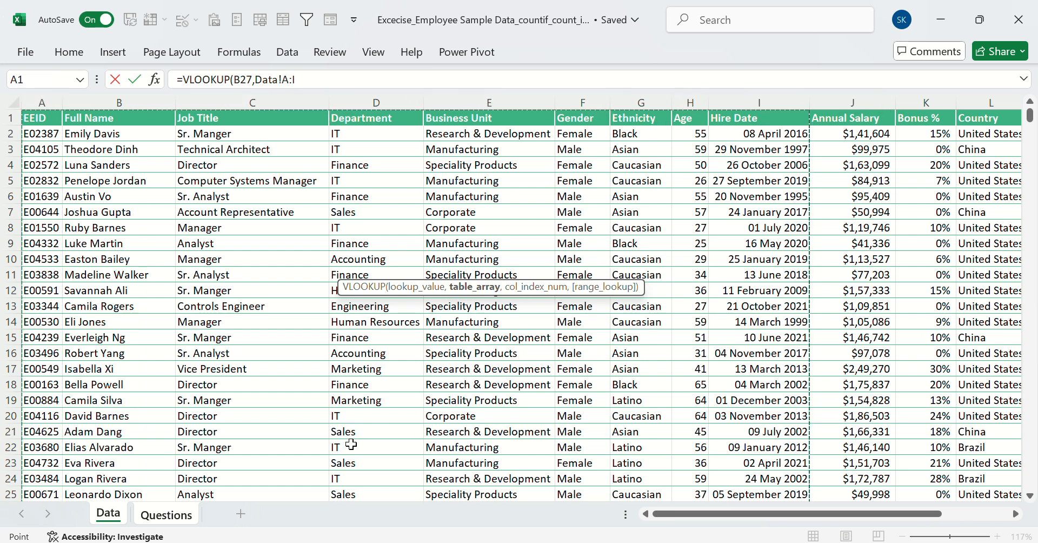
{"action": "left_click", "coordinate": [165, 514]}
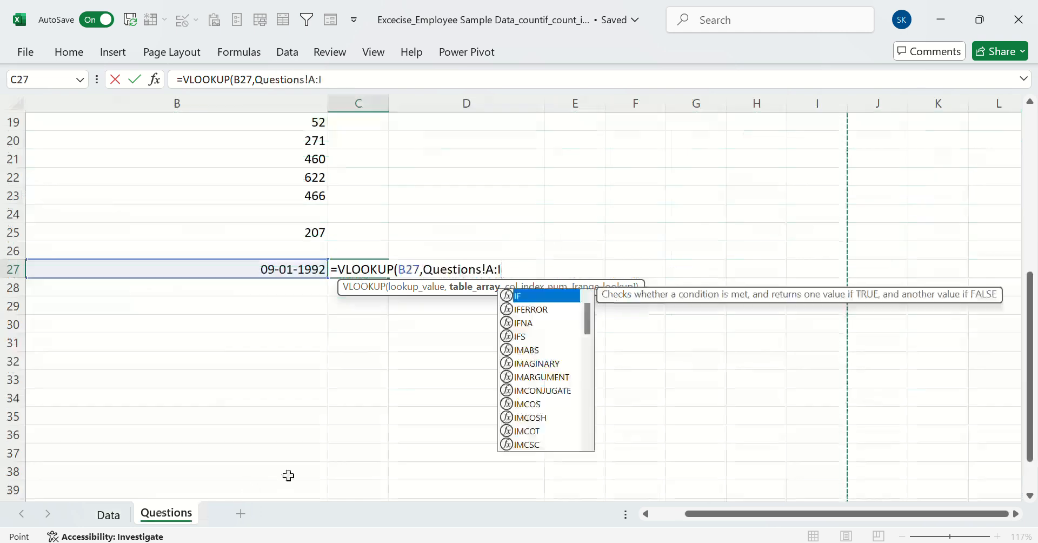
{"action": "key", "text": "BackSpace"}
{"action": "key", "text": "BackSpace"}
{"action": "key", "text": "BackSpace"}
{"action": "key", "text": "BackSpace"}
{"action": "key", "text": "BackSpace"}
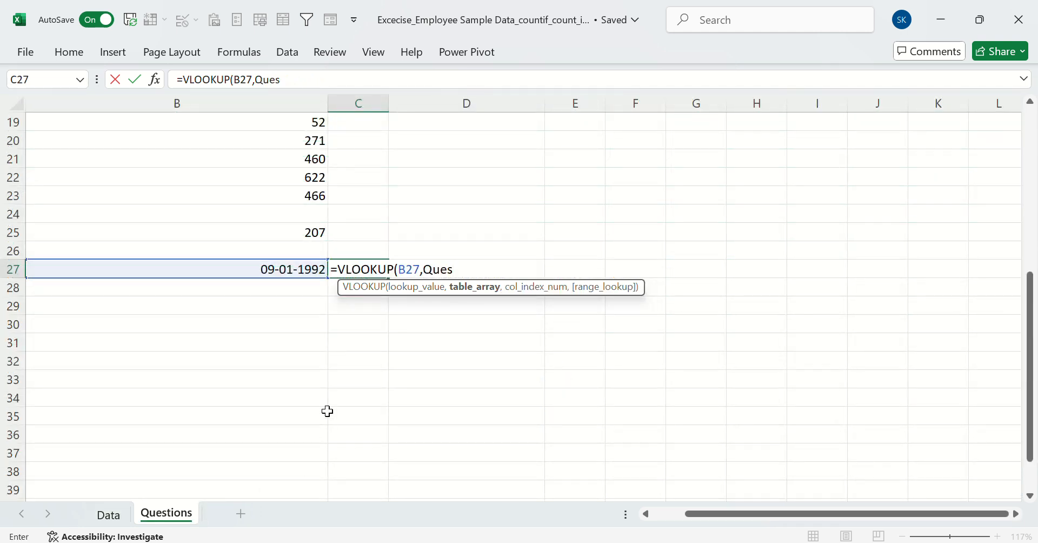
{"action": "key", "text": "BackSpace"}
{"action": "key", "text": "BackSpace"}
{"action": "key", "text": "BackSpace"}
{"action": "key", "text": "BackSpace"}
{"action": "key", "text": "BackSpace"}
{"action": "type", "text": ","}
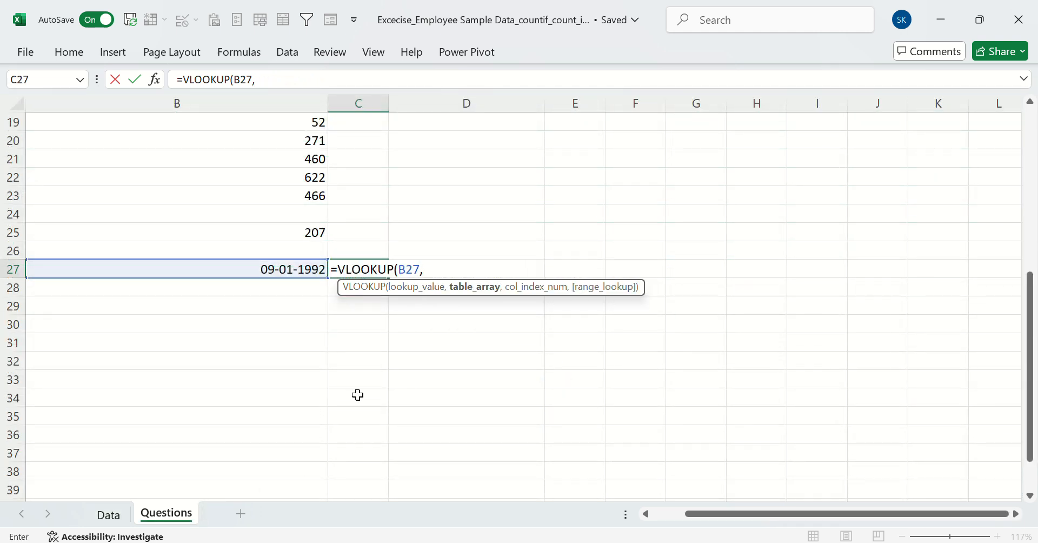
Try to complete the VLOOKUP in C27 with table array Data!A:I, column index 9 and exact match 0
{"action": "left_click", "coordinate": [113, 517]}
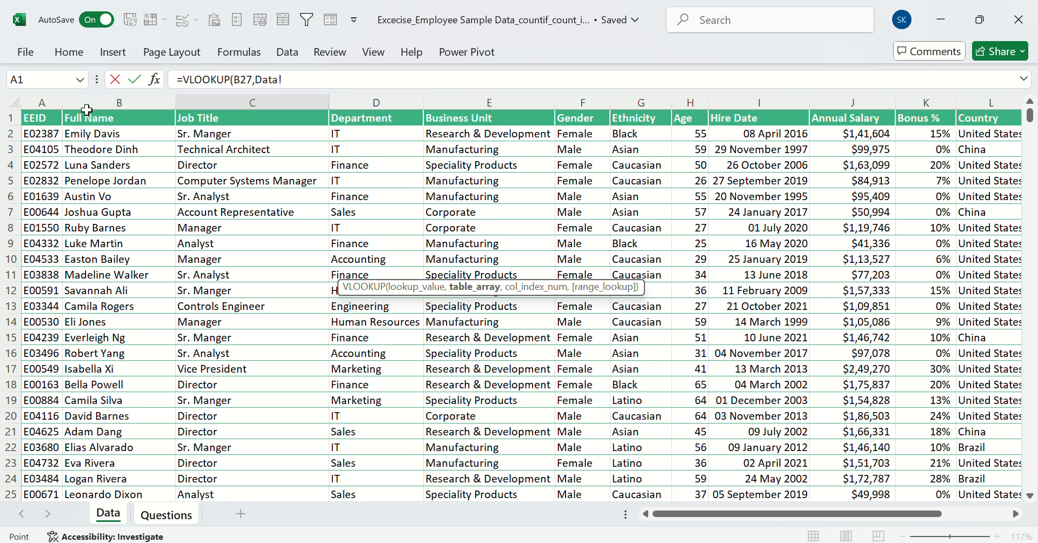
{"action": "left_click", "coordinate": [47, 101]}
{"action": "left_click_drag", "start_coordinate": [47, 101], "coordinate": [776, 130]}
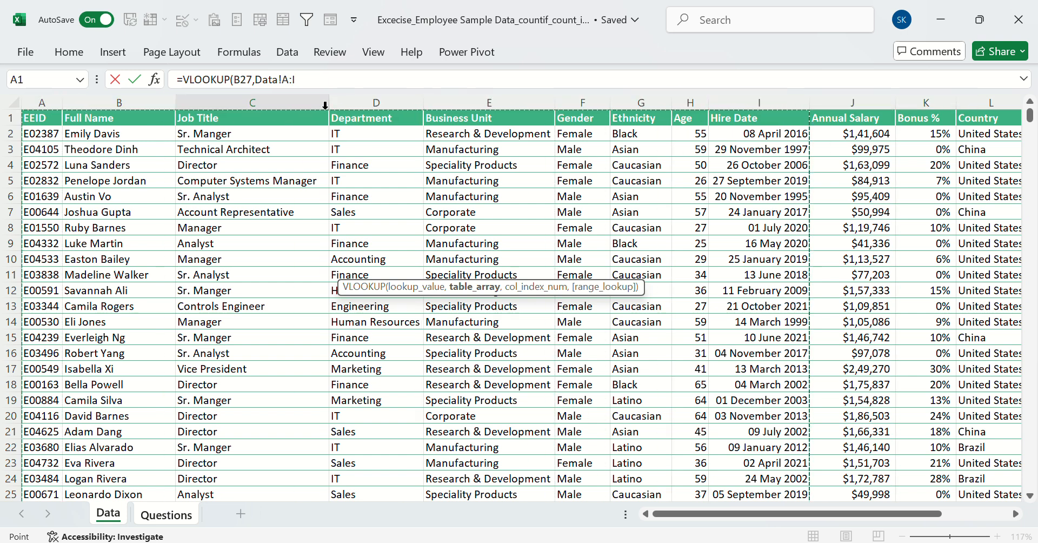
{"action": "left_click", "coordinate": [313, 80]}
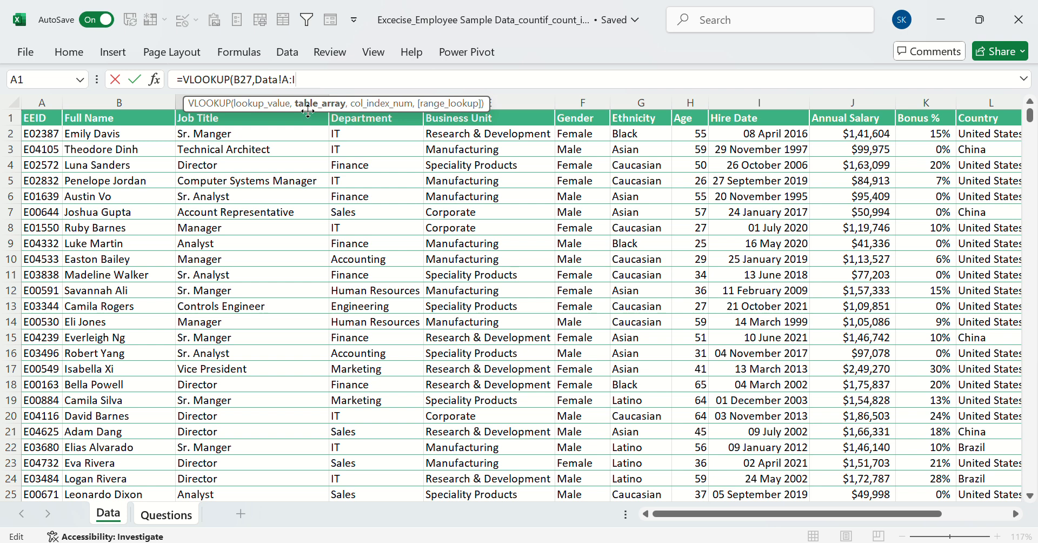
{"action": "type", "text": ","}
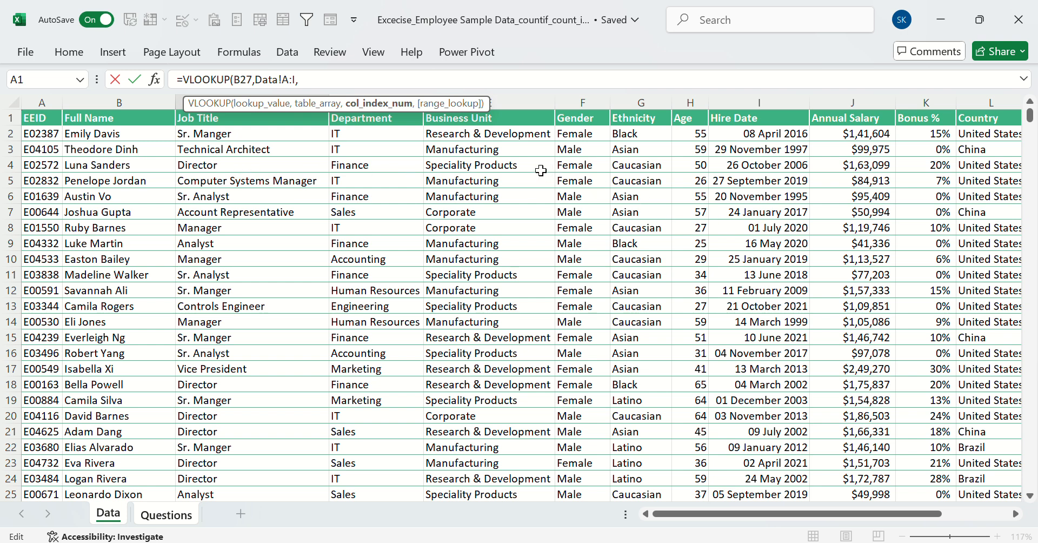
{"action": "type", "text": ",0"}
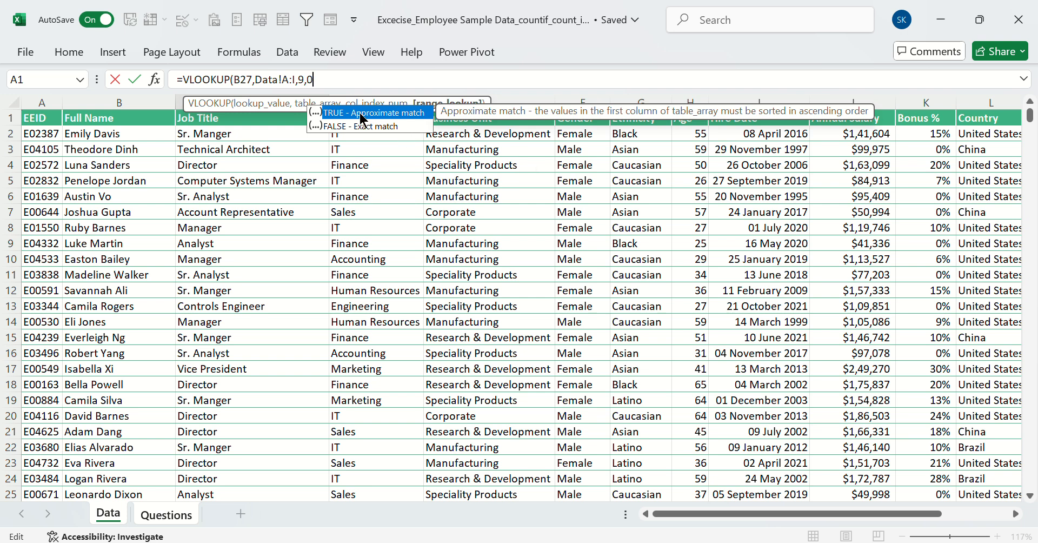
{"action": "key", "text": "Return"}
Clear the VLOOKUP formula from cell C27
{"action": "left_click", "coordinate": [377, 268]}
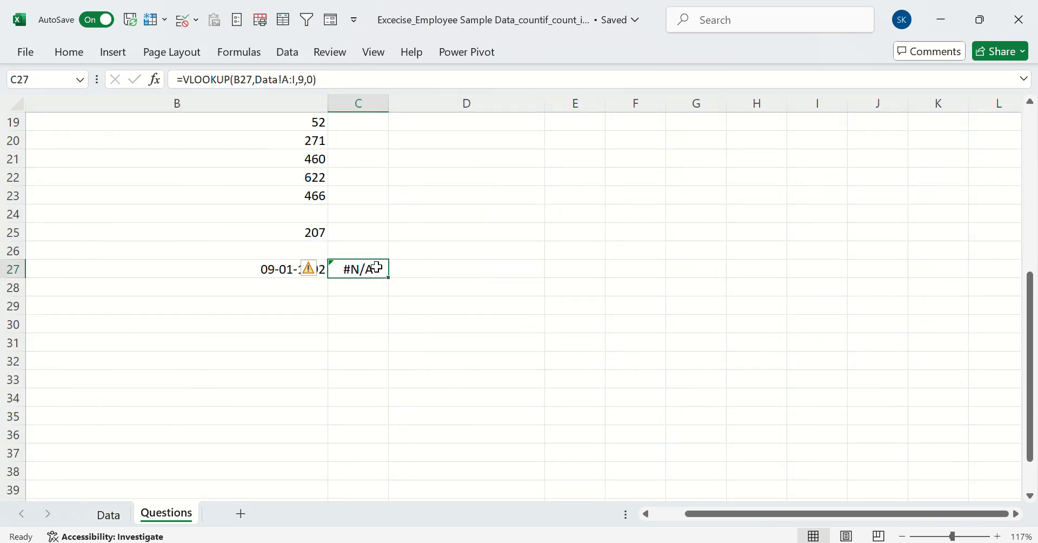
{"action": "key", "text": "BackSpace"}
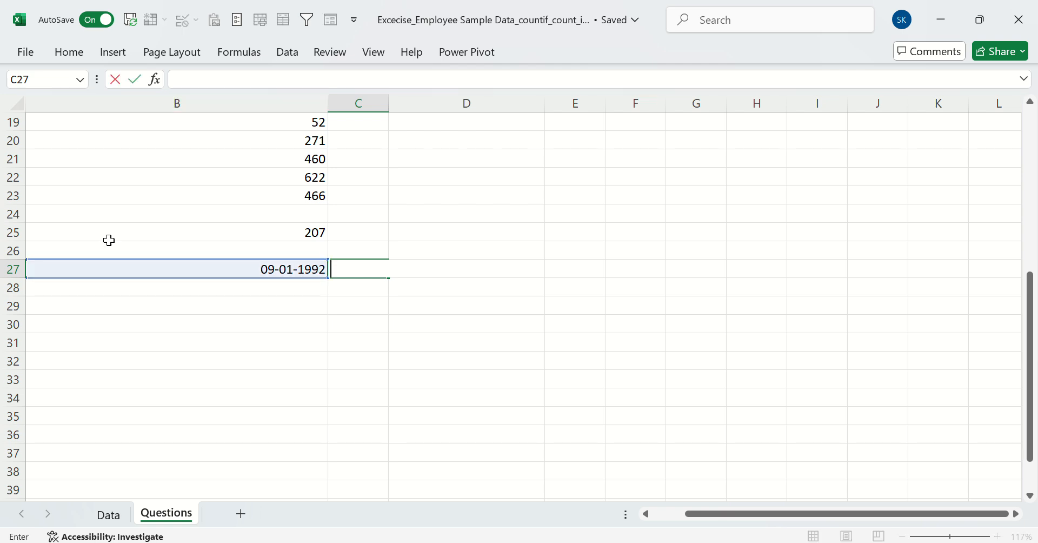
{"action": "left_click", "coordinate": [509, 289]}
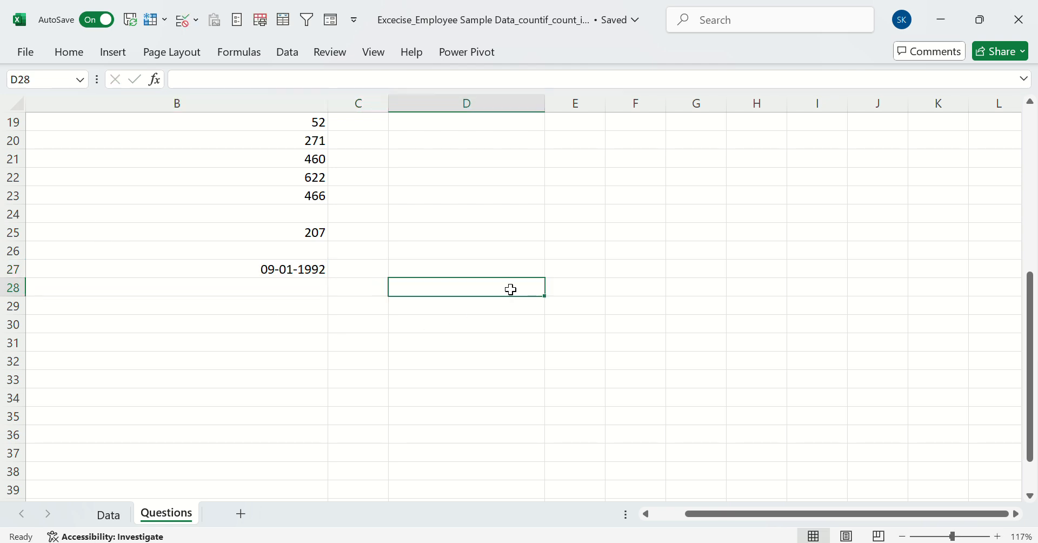
Copy the first employee's full name from B2 on the Data sheet into C28 on the Questions sheet
{"action": "left_click", "coordinate": [336, 283]}
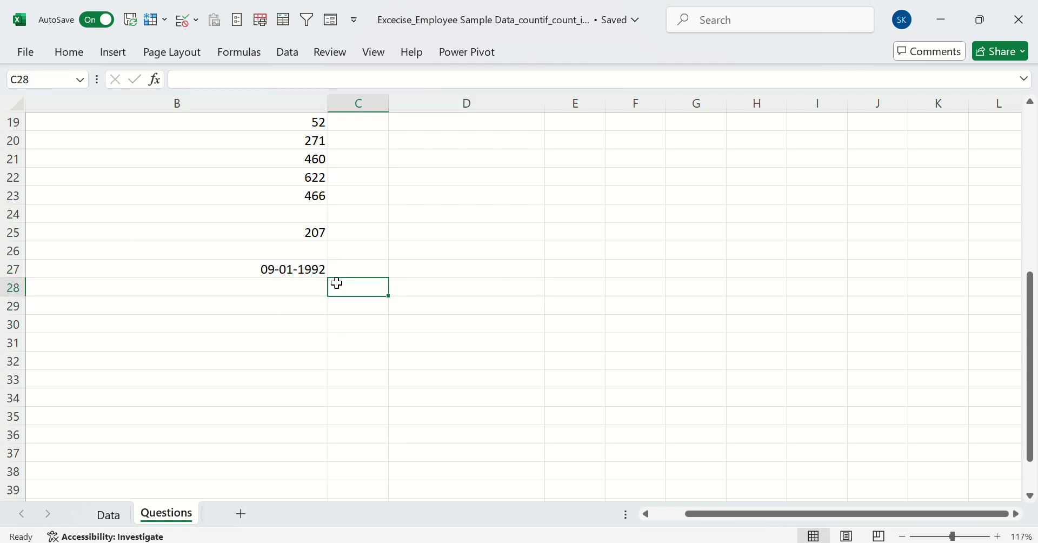
{"action": "left_click", "coordinate": [110, 514]}
{"action": "left_click", "coordinate": [96, 136]}
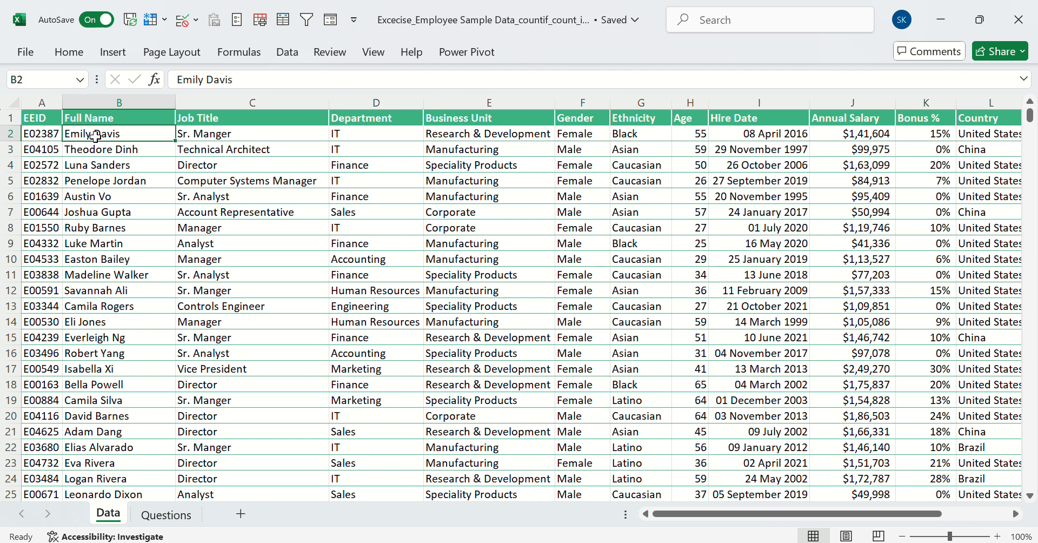
{"action": "key", "text": "ctrl+c"}
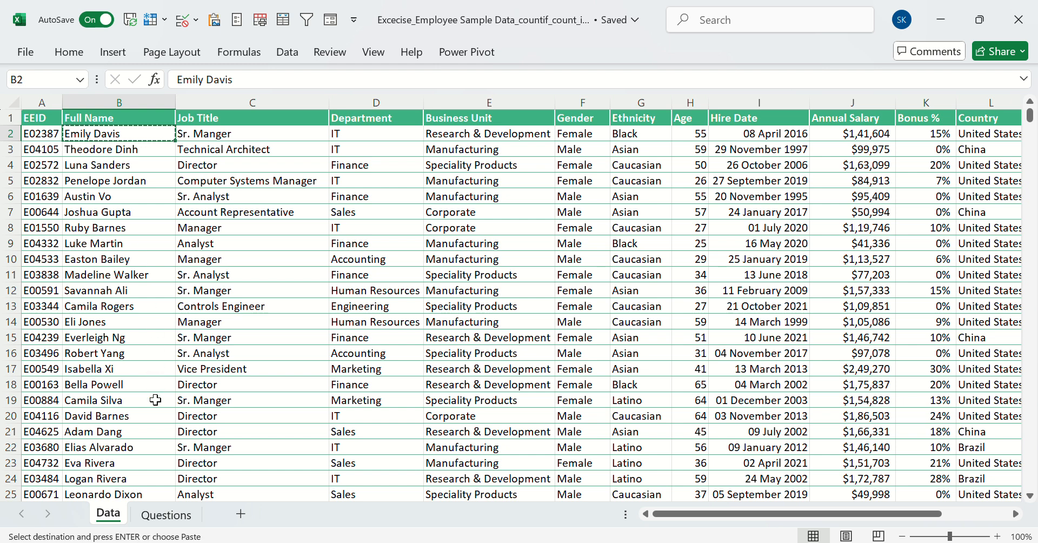
{"action": "left_click", "coordinate": [162, 514]}
{"action": "key", "text": "ctrl+v"}
Begin a VLOOKUP formula in D28 of the Questions sheet with C28 as the lookup value
{"action": "left_click", "coordinate": [470, 292]}
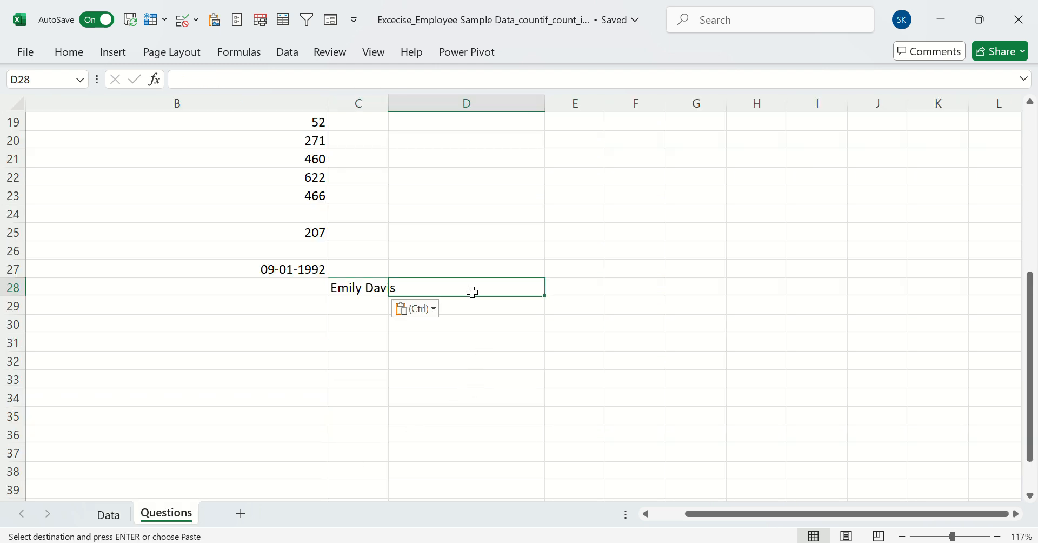
{"action": "type", "text": "=vloo"}
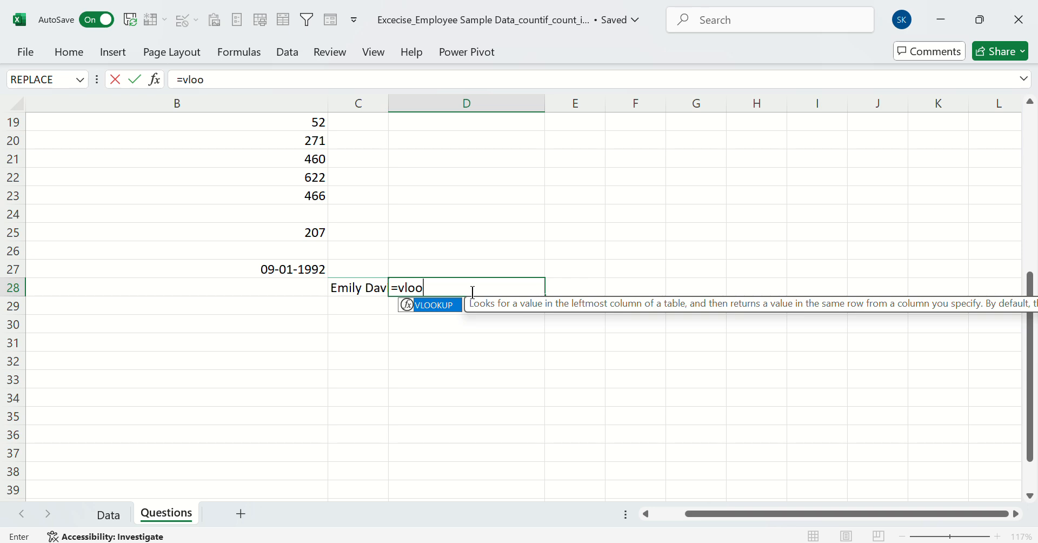
{"action": "key", "text": "Tab"}
{"action": "left_click", "coordinate": [367, 288]}
{"action": "type", "text": ","}
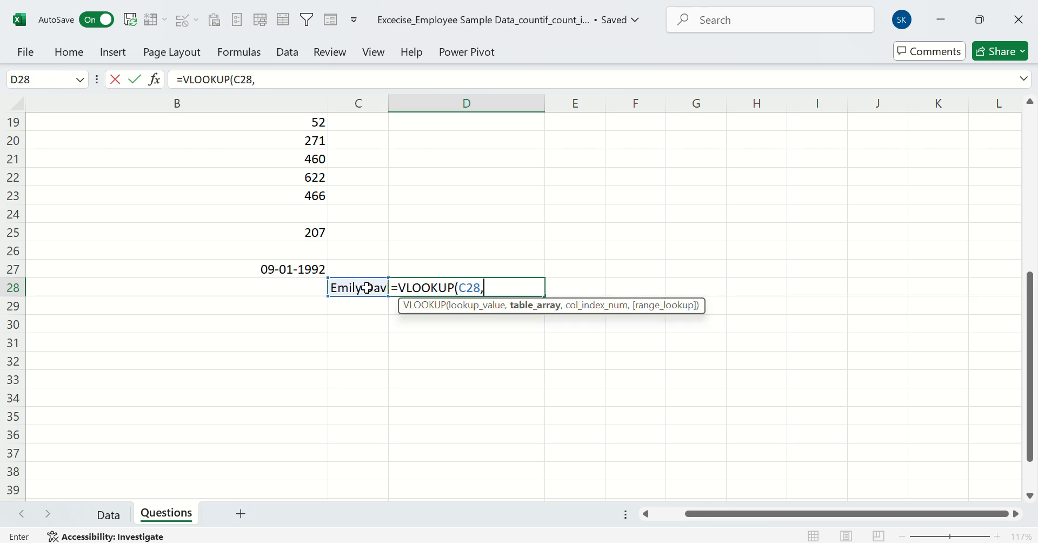
Complete the D28 VLOOKUP with table array Data!B2:I20, column index 1 and exact match 0
{"action": "left_click", "coordinate": [109, 515]}
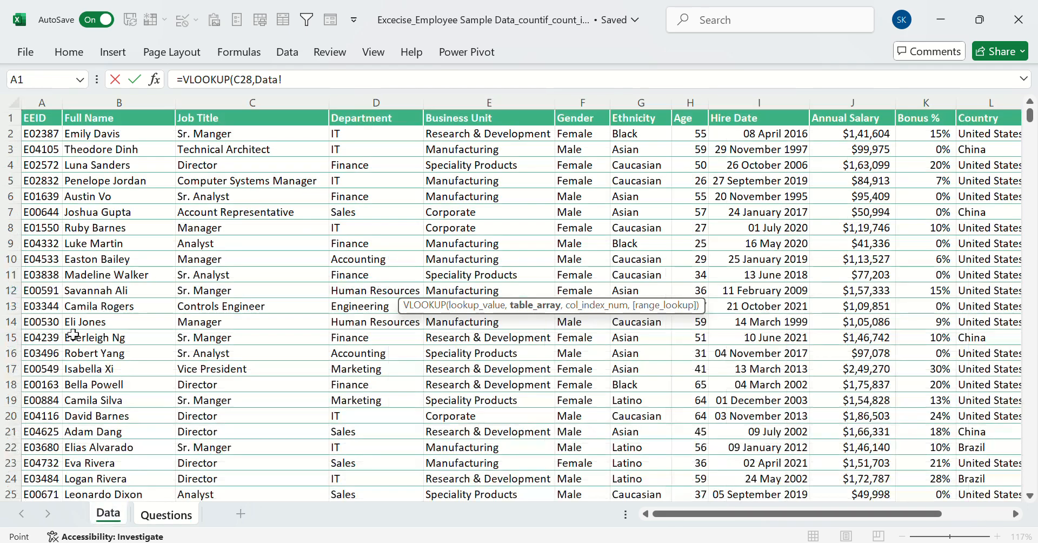
{"action": "left_click", "coordinate": [86, 122]}
{"action": "left_click_drag", "start_coordinate": [87, 122], "coordinate": [757, 416]}
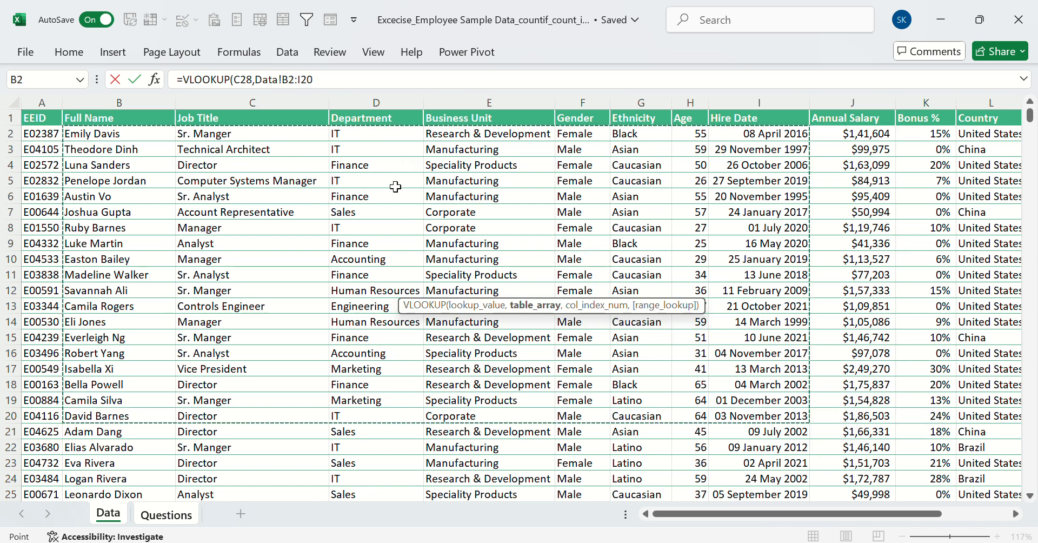
{"action": "type", "text": ","}
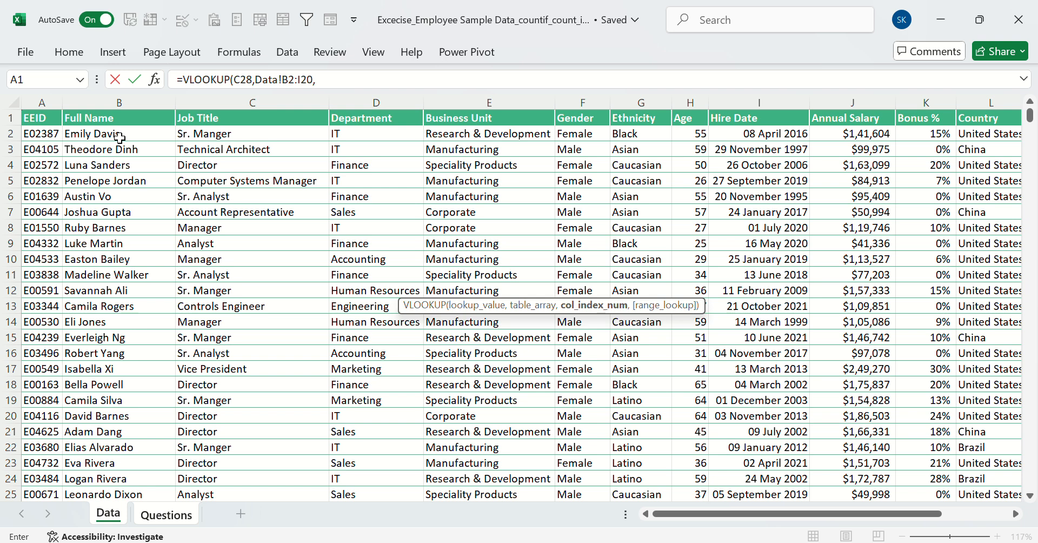
{"action": "type", "text": ","}
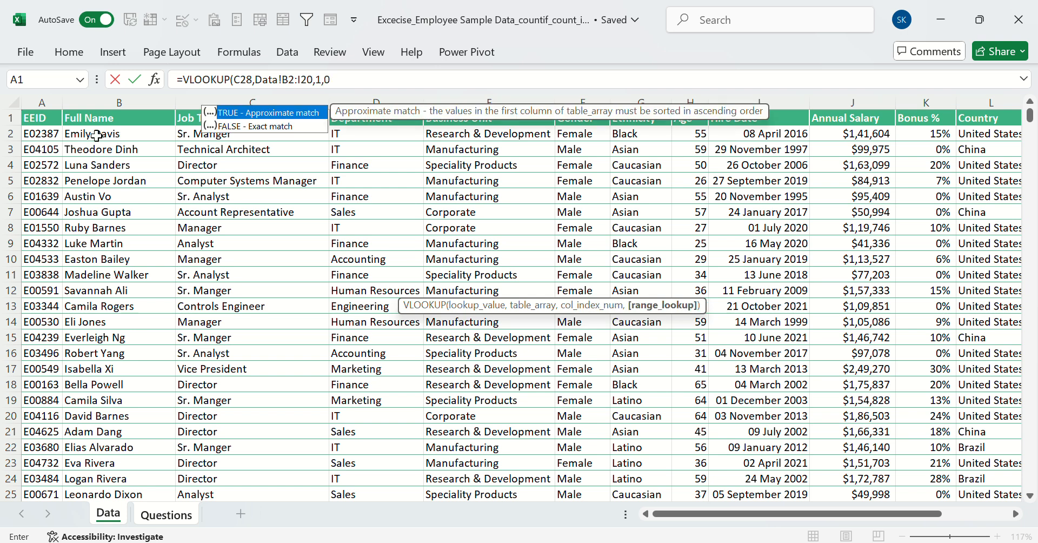
{"action": "type", "text": "0"}
{"action": "key", "text": "Return"}
Set the column index of the VLOOKUP in D28 to 4
{"action": "left_click", "coordinate": [409, 284]}
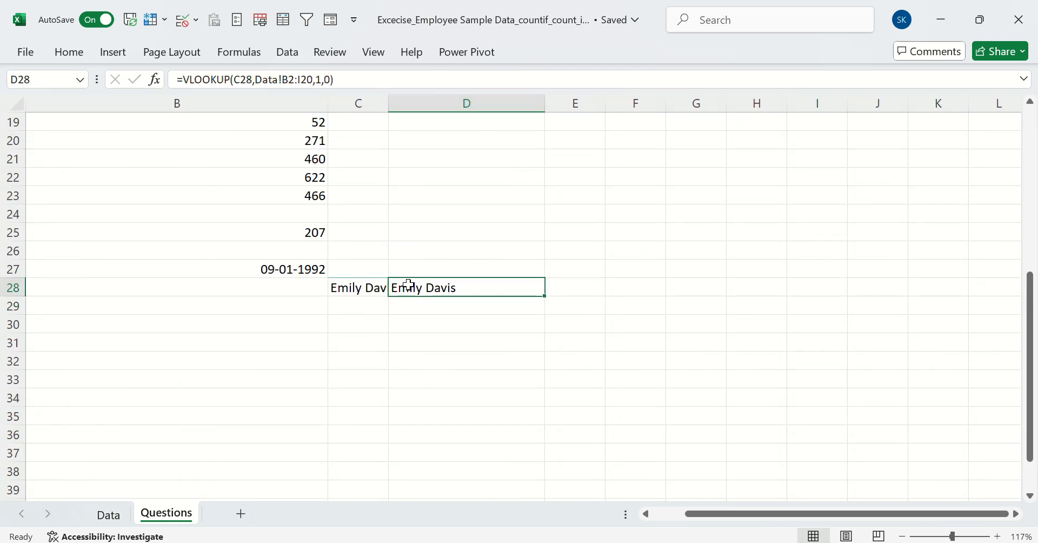
{"action": "left_click", "coordinate": [326, 80]}
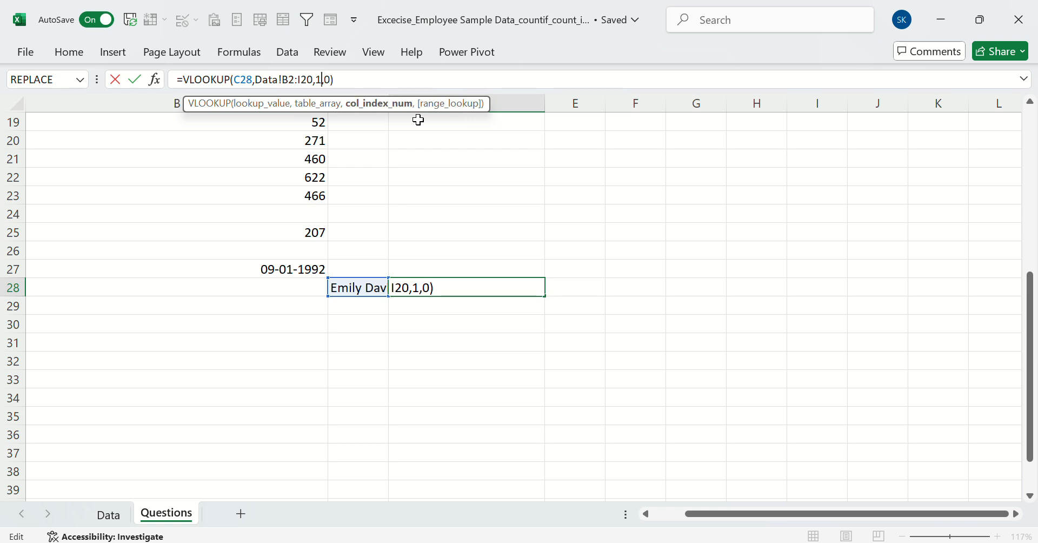
{"action": "key", "text": "BackSpace"}
{"action": "type", "text": "4"}
{"action": "key", "text": "Return"}
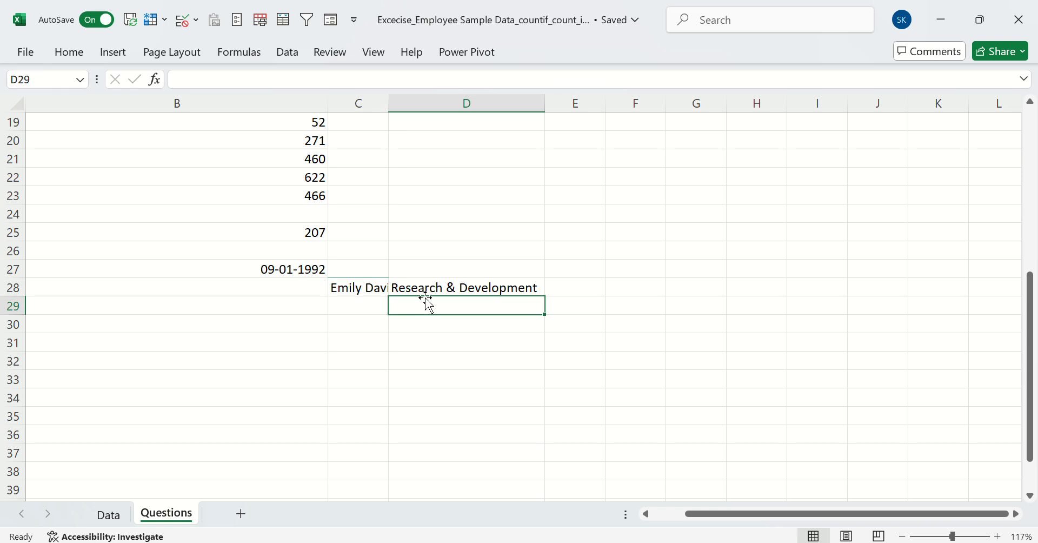
Set the column index of the VLOOKUP in D28 back to 1
{"action": "left_click", "coordinate": [443, 282]}
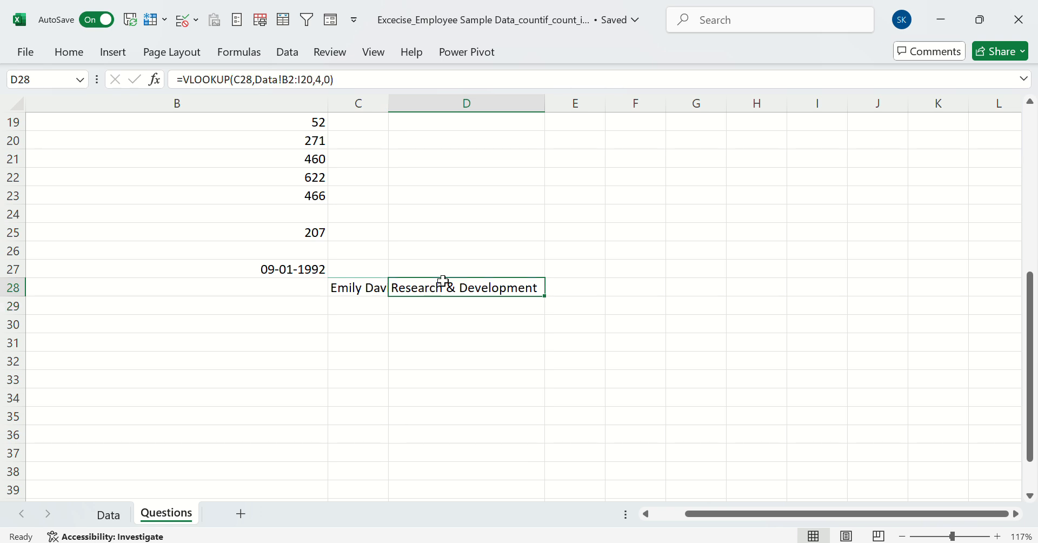
{"action": "left_click", "coordinate": [323, 81]}
{"action": "key", "text": "BackSpace"}
{"action": "type", "text": "1"}
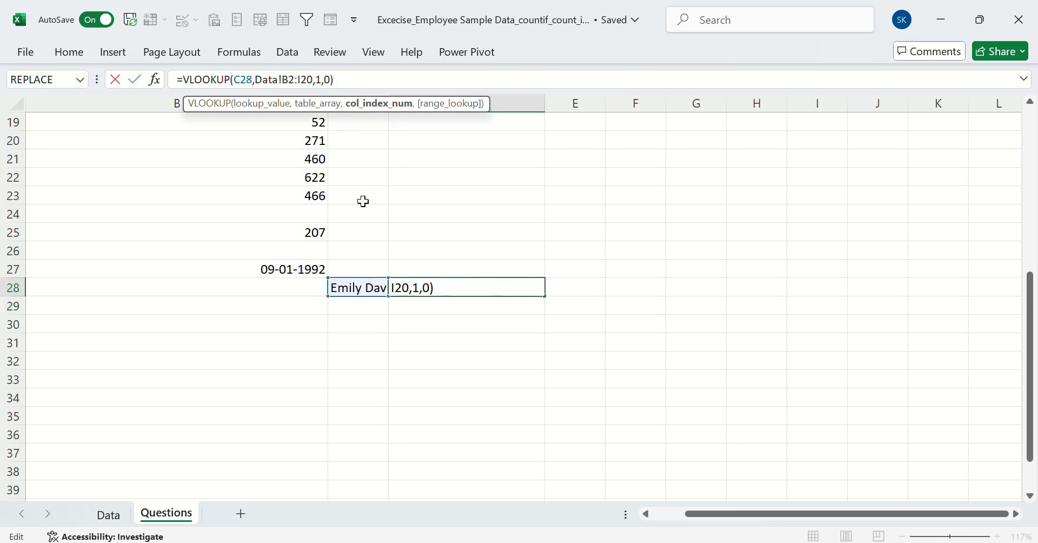
{"action": "key", "text": "Return"}
Set the column index of the VLOOKUP in D28 to 6
{"action": "left_click", "coordinate": [448, 288]}
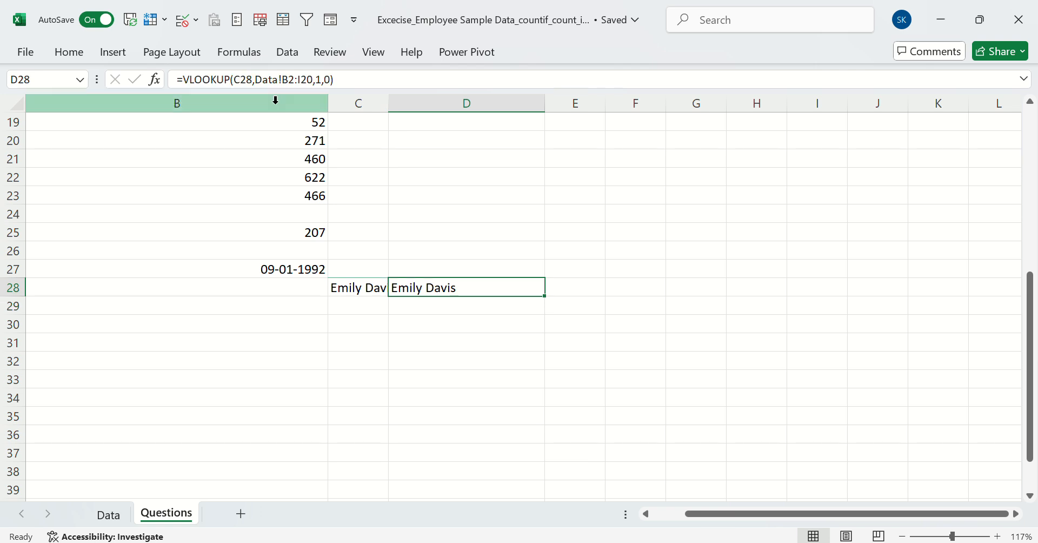
{"action": "left_click", "coordinate": [323, 85]}
{"action": "key", "text": "BackSpace"}
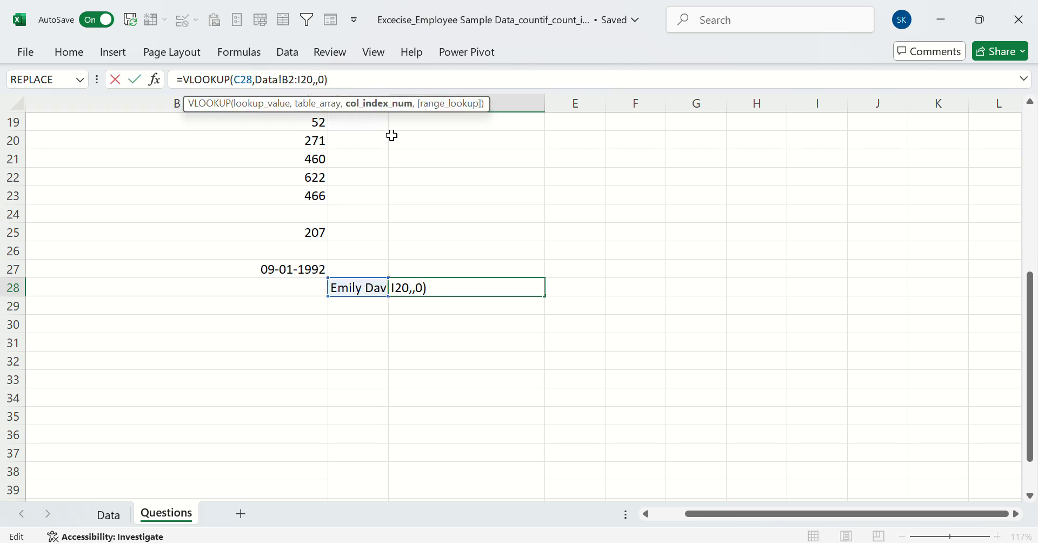
{"action": "type", "text": "6"}
{"action": "key", "text": "Return"}
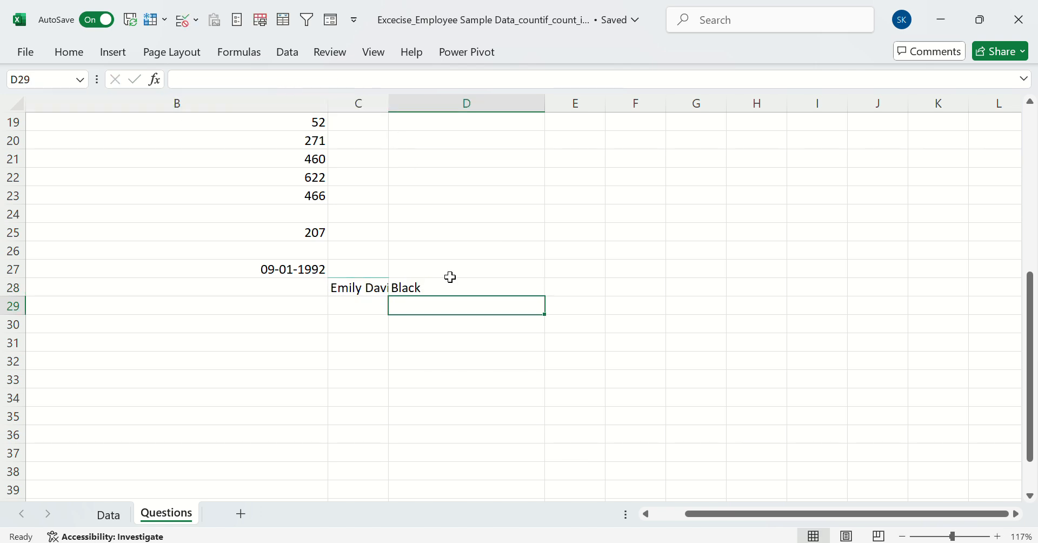
Clear the trial lookup cells C28:D29 and the date answer in B27 on the Questions sheet
{"action": "left_click_drag", "start_coordinate": [358, 287], "coordinate": [442, 294]}
{"action": "key", "text": "Delete"}
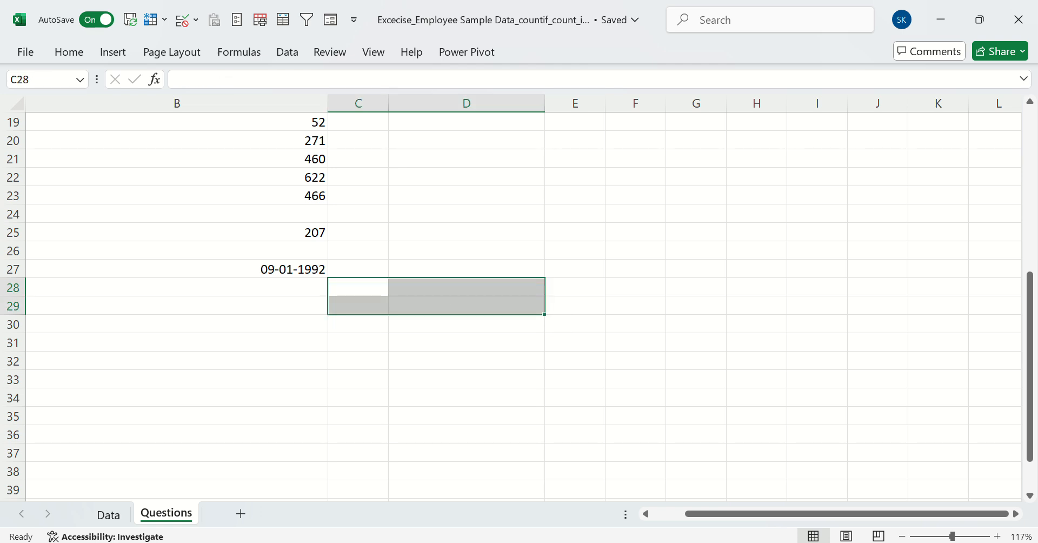
{"action": "left_click", "coordinate": [344, 237]}
{"action": "scroll", "coordinate": [344, 237], "scroll_direction": "left", "scroll_amount": 2}
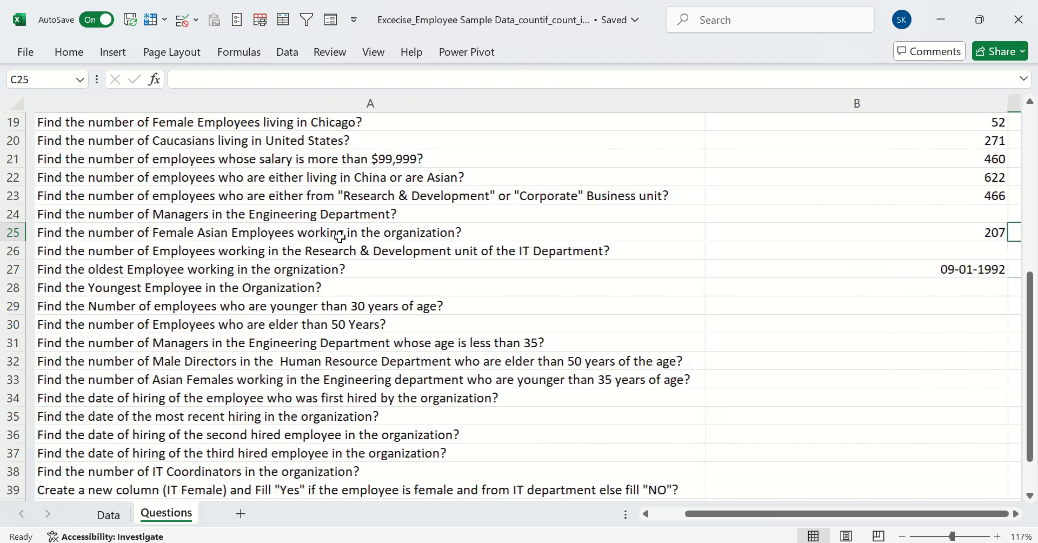
{"action": "left_click", "coordinate": [835, 273]}
{"action": "key", "text": "Delete"}
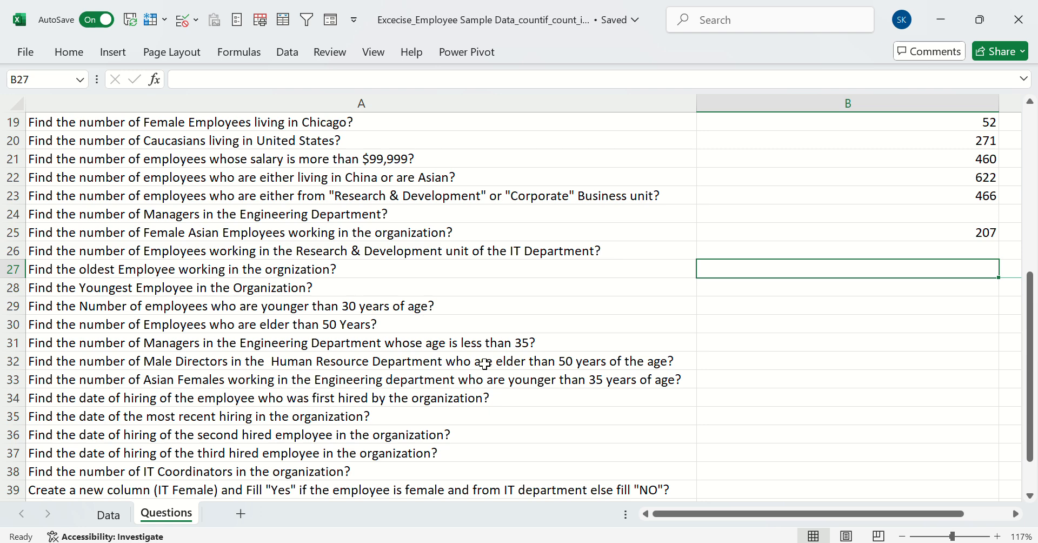
{"action": "type", "text": "index"}
{"action": "key", "text": "Tab"}
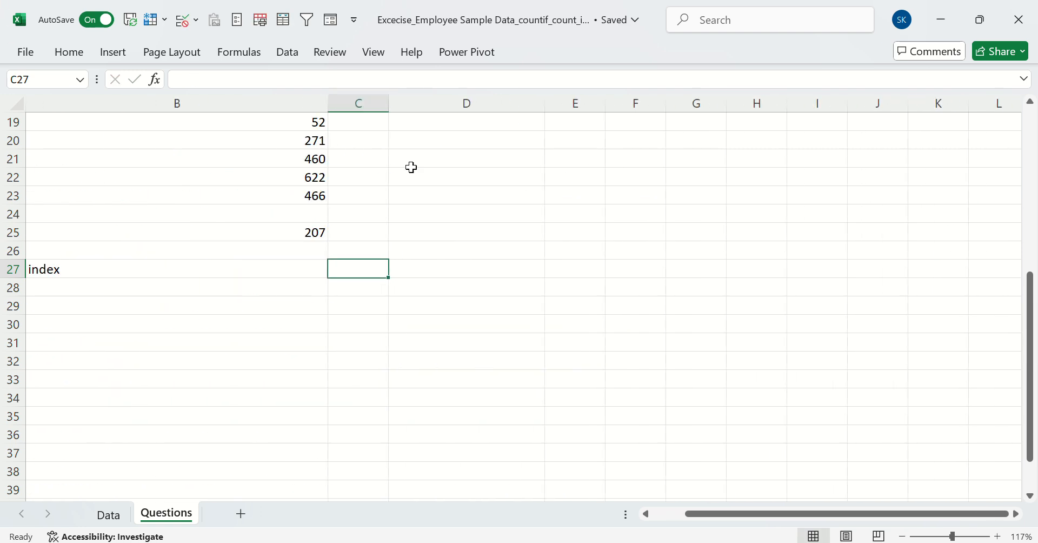
{"action": "key", "text": "Left"}
{"action": "key", "text": "Left"}
Begin an INDEX formula in B27 for the oldest employee question, with the Full Name column Data!B:B as the array
{"action": "left_click", "coordinate": [827, 269]}
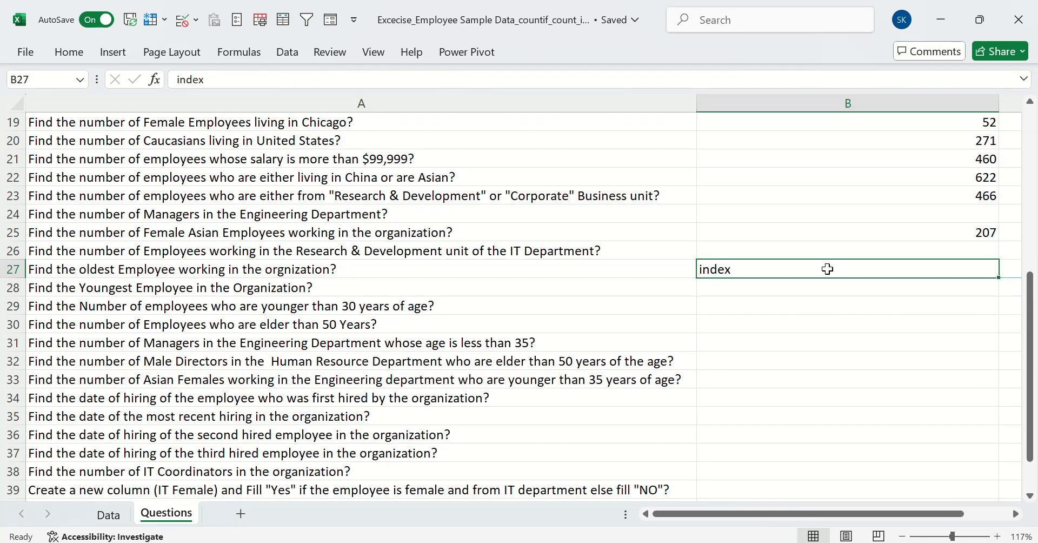
{"action": "type", "text": "="}
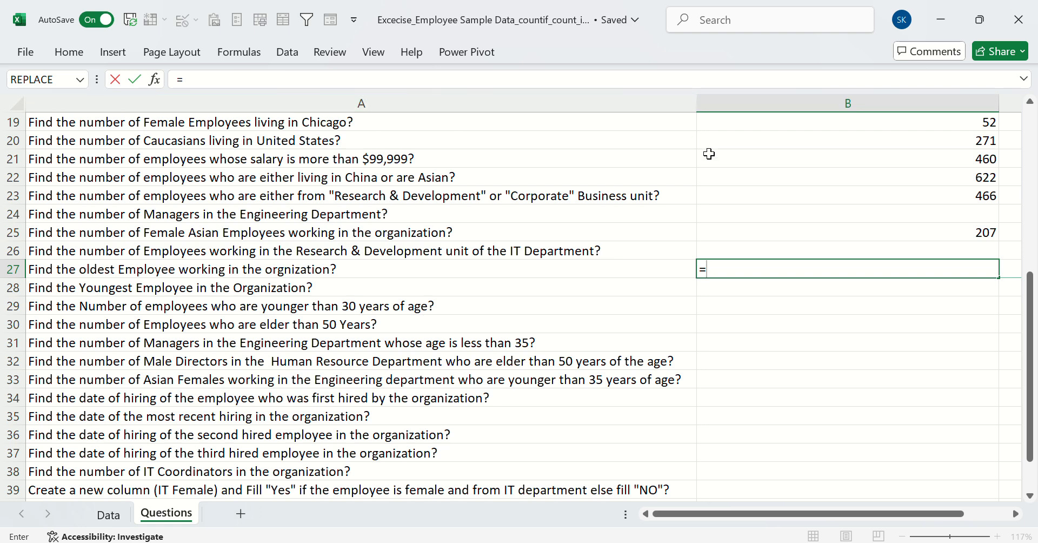
{"action": "type", "text": "index"}
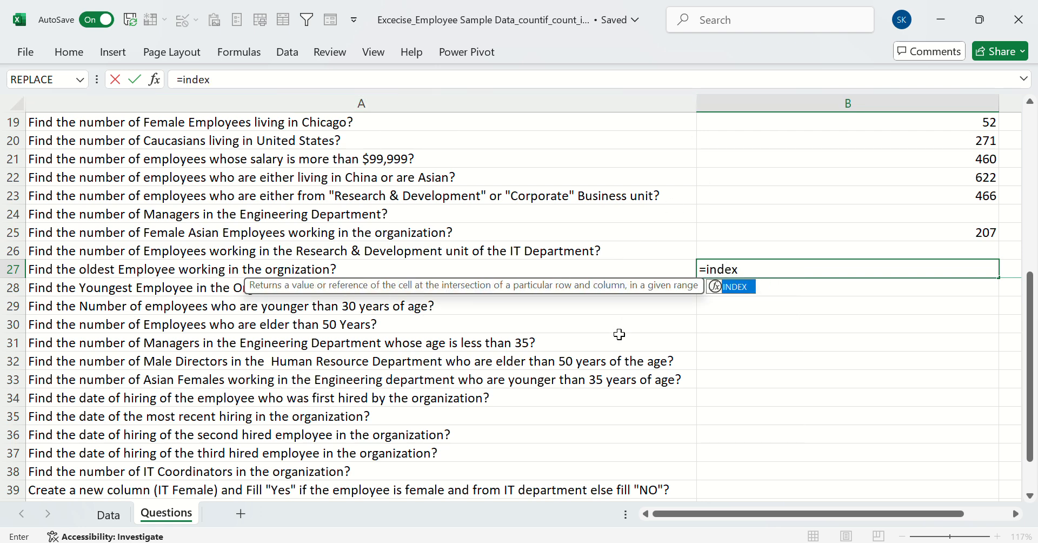
{"action": "key", "text": "Tab"}
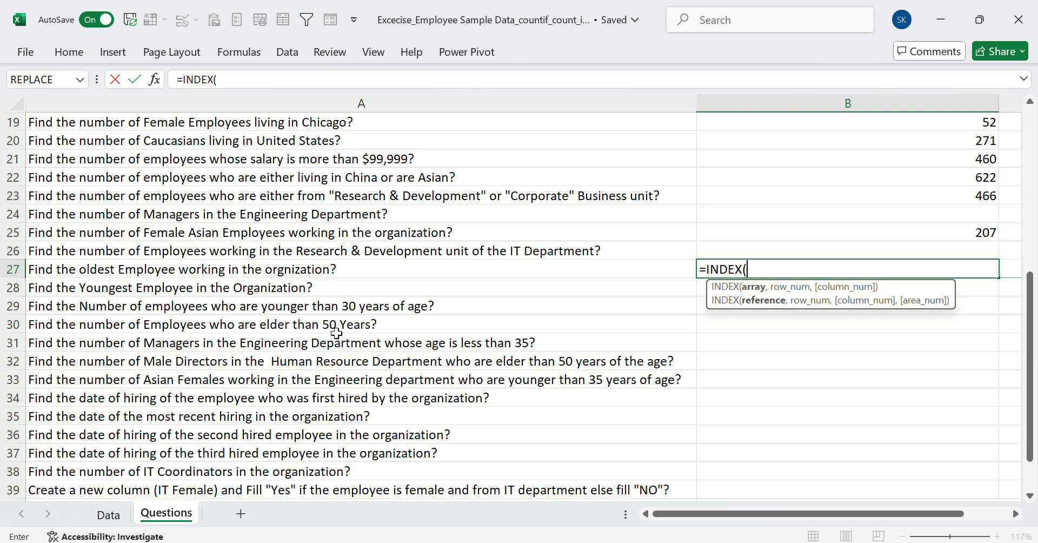
{"action": "left_click", "coordinate": [108, 514]}
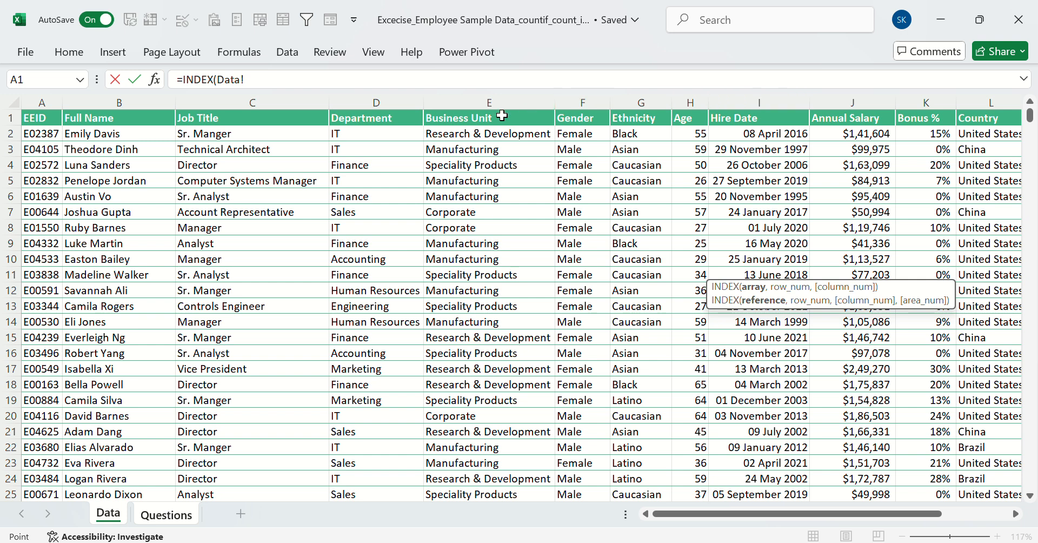
{"action": "left_click", "coordinate": [111, 93]}
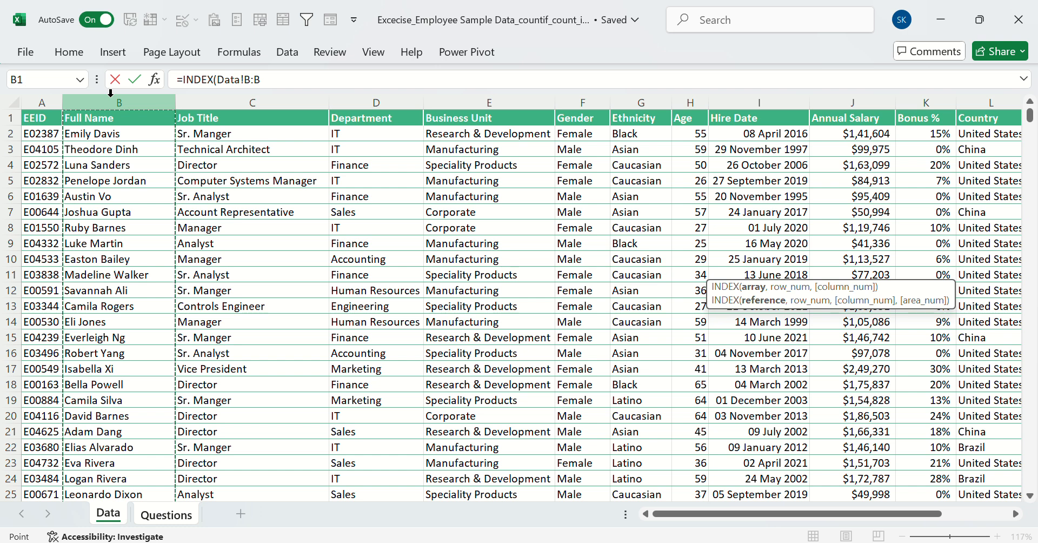
{"action": "type", "text": ","}
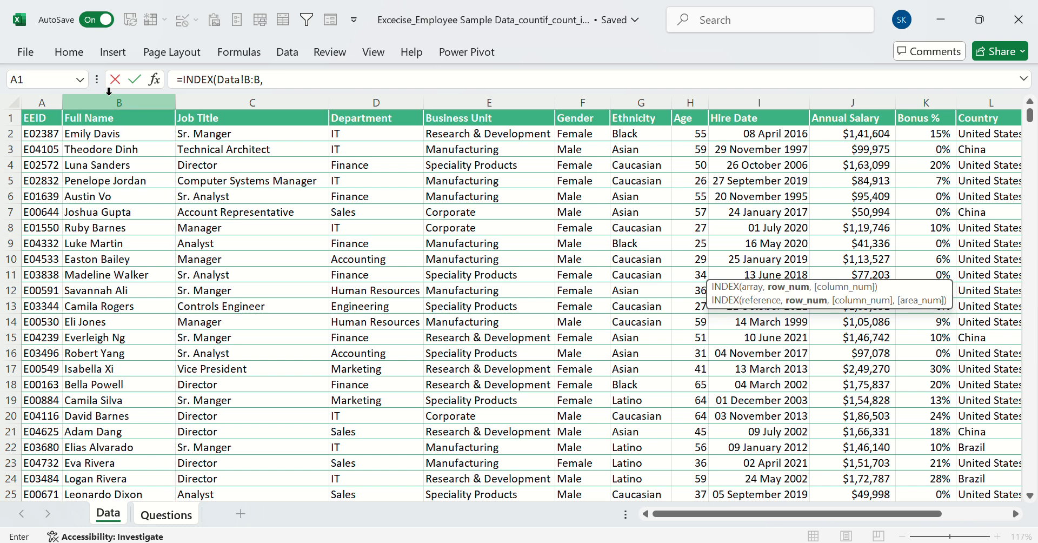
{"action": "type", "text": "matc"}
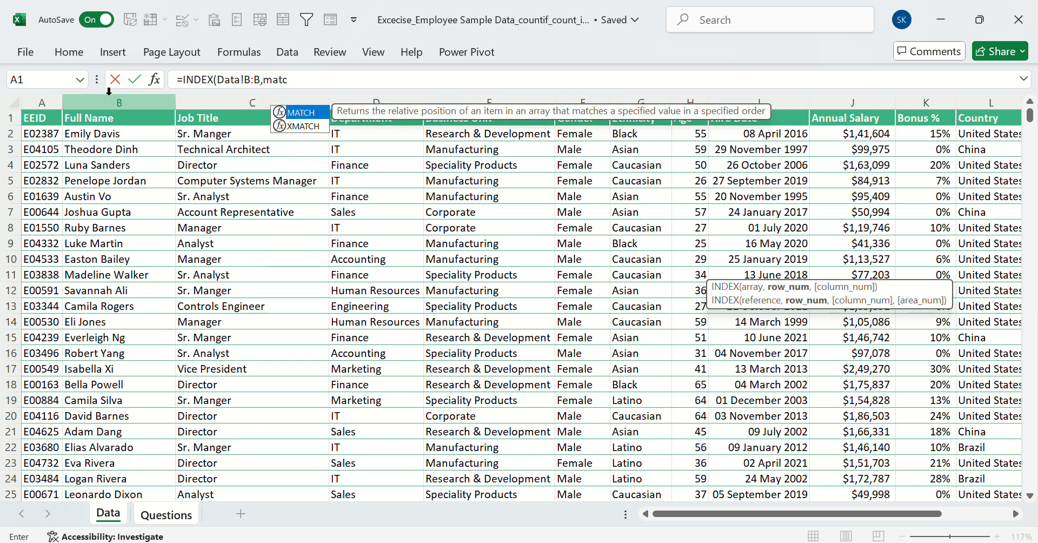
{"action": "type", "text": "h"}
Nest a MATCH function as the INDEX row number, using MIN(Data!I:I) on the Hire Date column as its lookup value
{"action": "key", "text": "Tab"}
{"action": "type", "text": "min"}
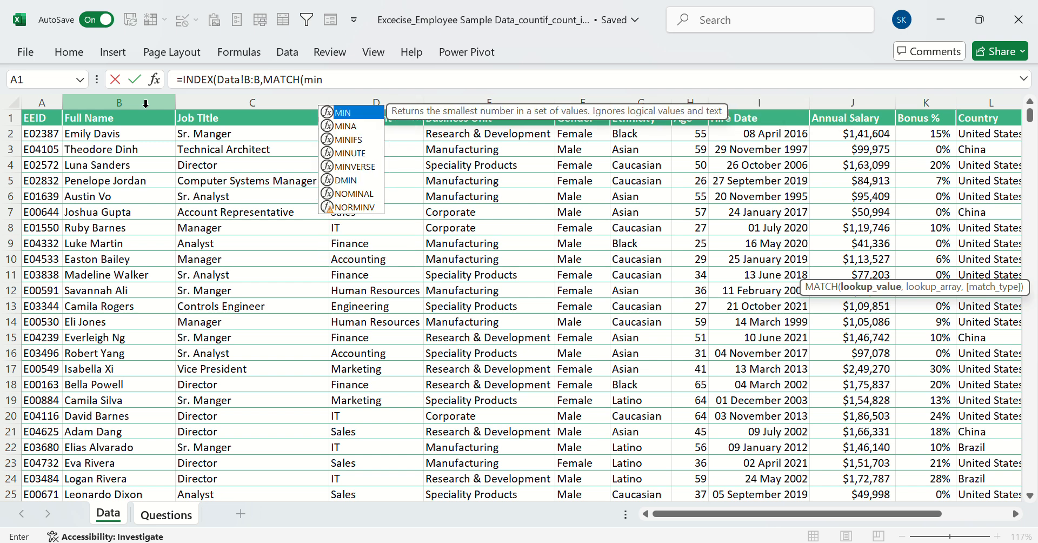
{"action": "key", "text": "Tab"}
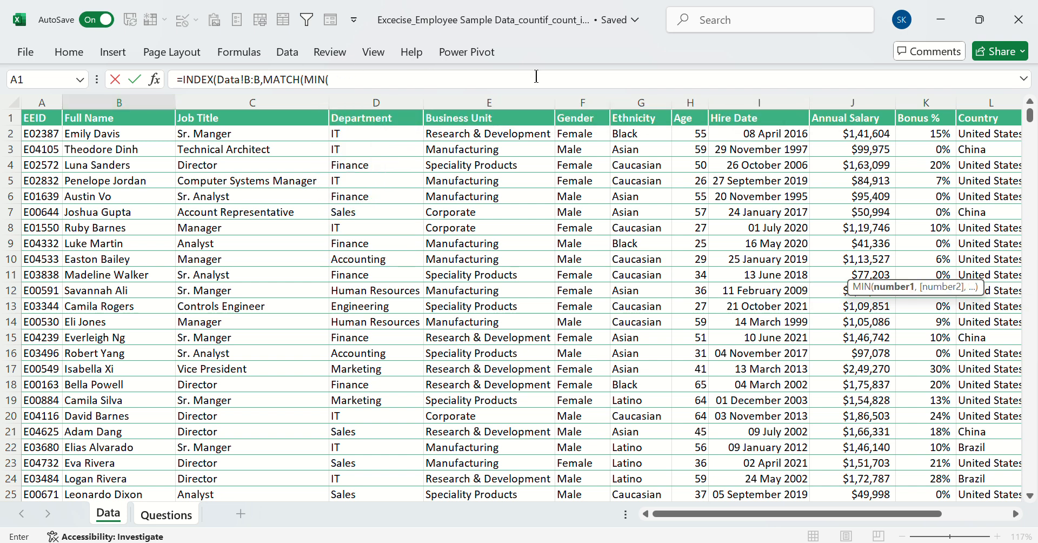
{"action": "left_click", "coordinate": [739, 103]}
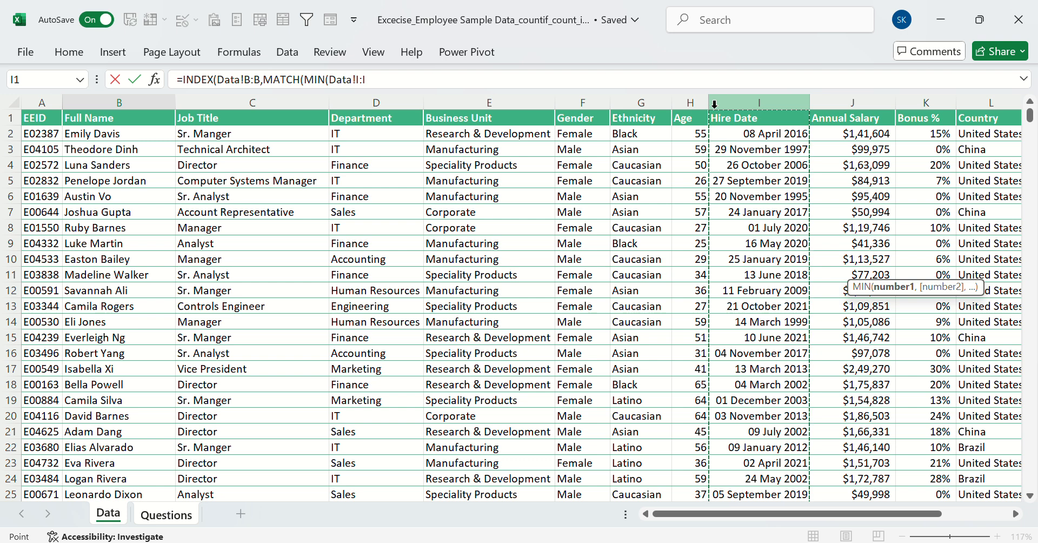
{"action": "type", "text": "),"}
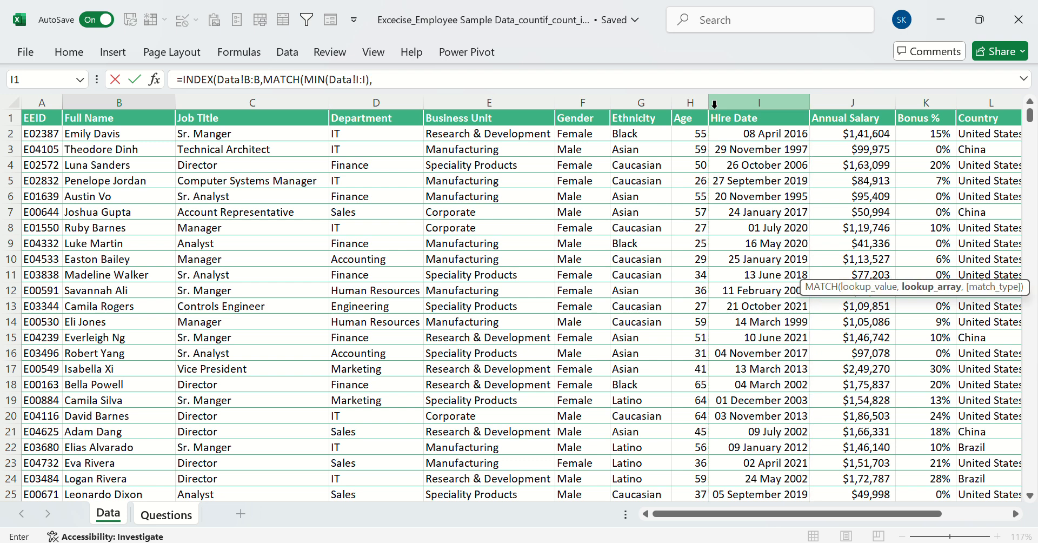
Complete the MATCH in the B27 formula with lookup array Data!I:I and exact match type 0
{"action": "left_click", "coordinate": [738, 100]}
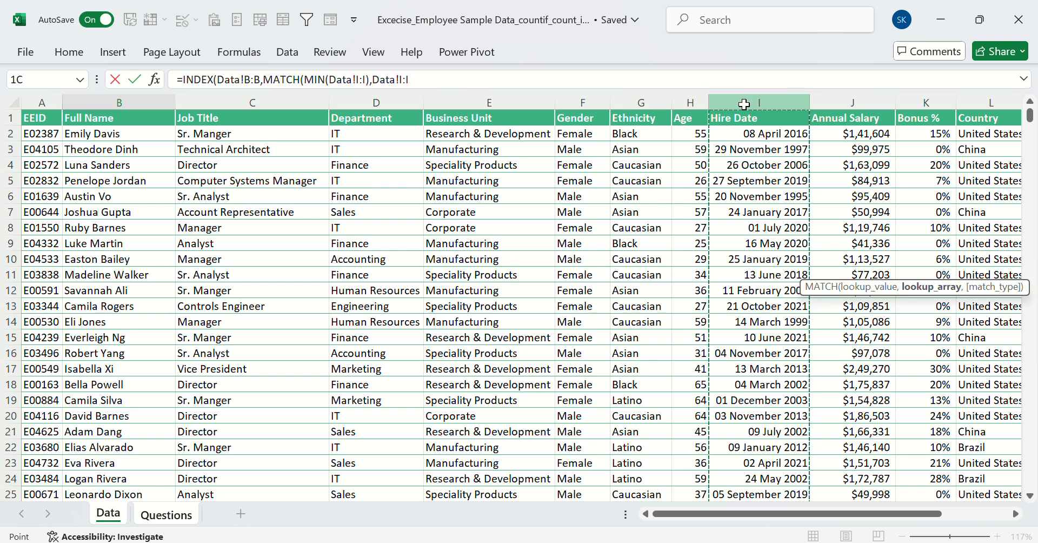
{"action": "type", "text": ","}
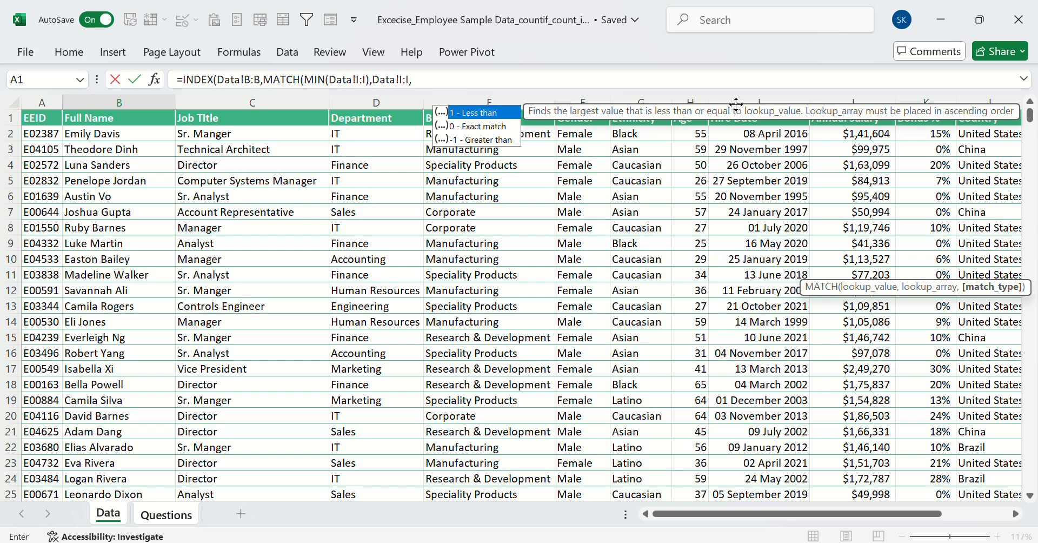
{"action": "type", "text": "0"}
{"action": "key", "text": "Return"}
{"action": "key", "text": "Return"}
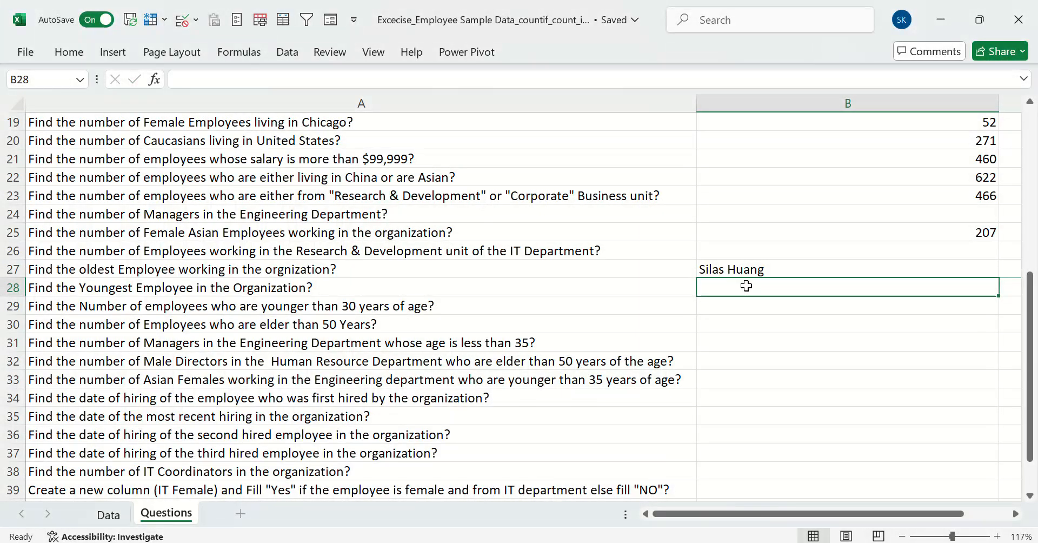
{"action": "left_click", "coordinate": [761, 268]}
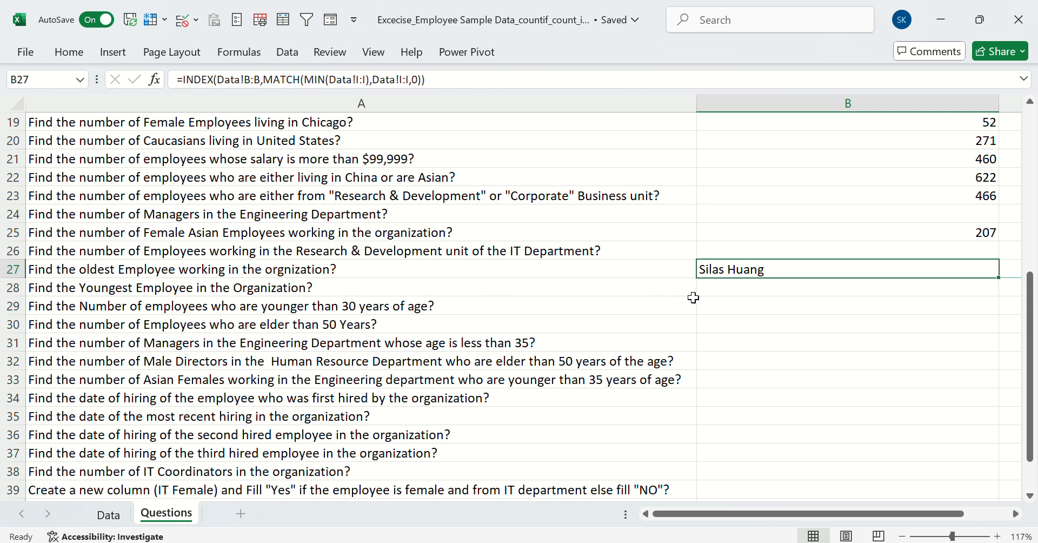
Begin an INDEX formula in B28 for the youngest employee question, with the Full Name column Data!B:B as the array
{"action": "left_click", "coordinate": [442, 265]}
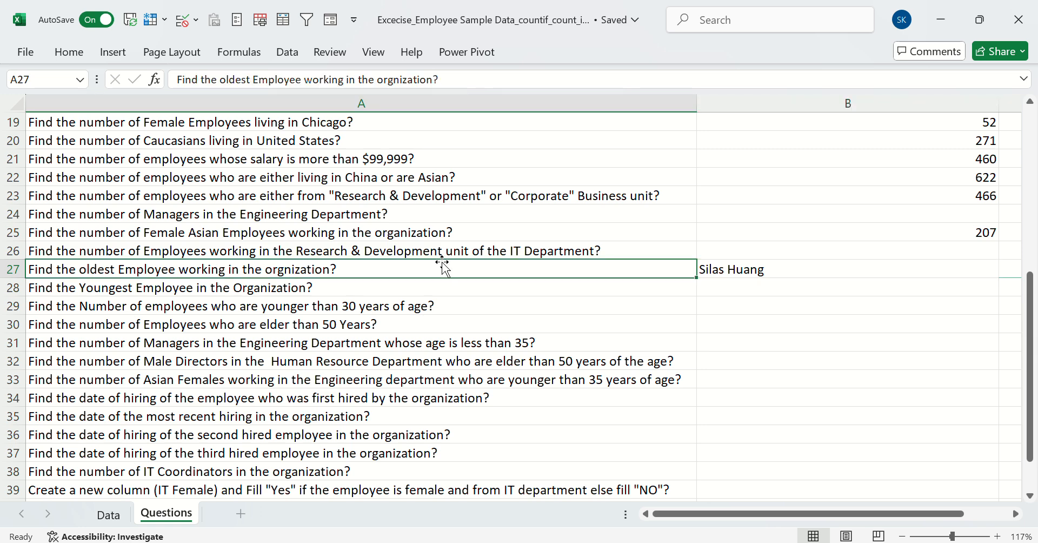
{"action": "left_click", "coordinate": [735, 272]}
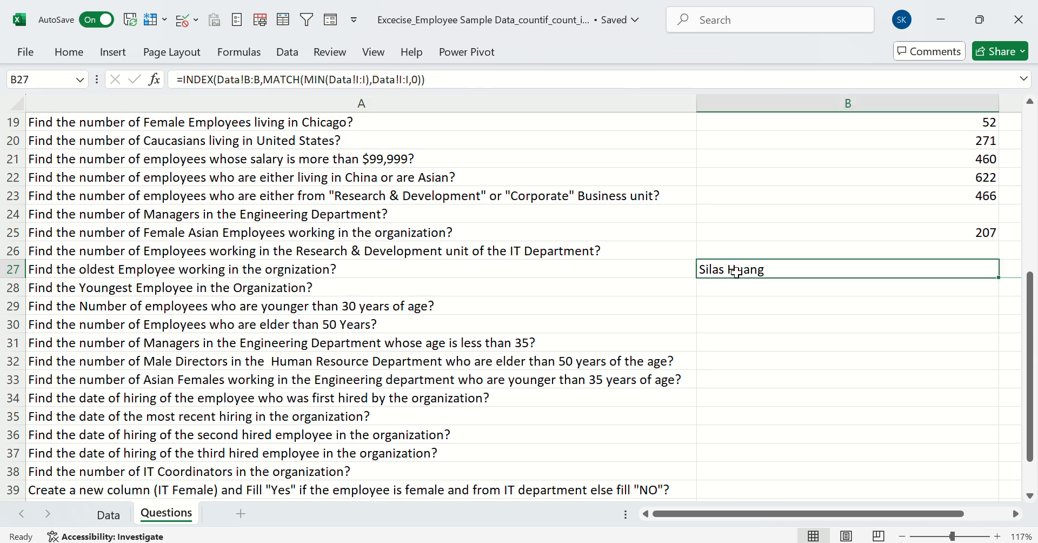
{"action": "left_click", "coordinate": [724, 283]}
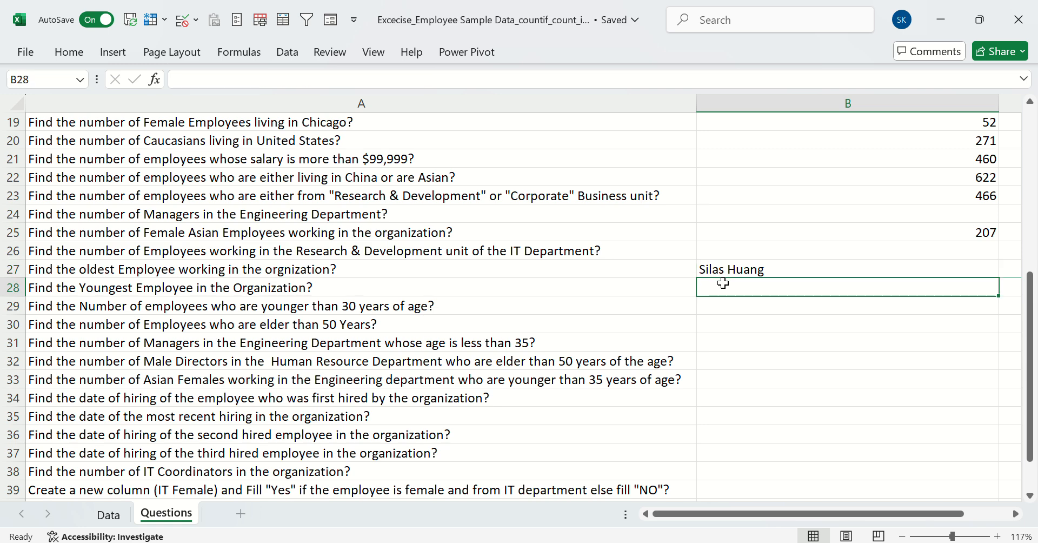
{"action": "type", "text": "=inde"}
{"action": "key", "text": "Tab"}
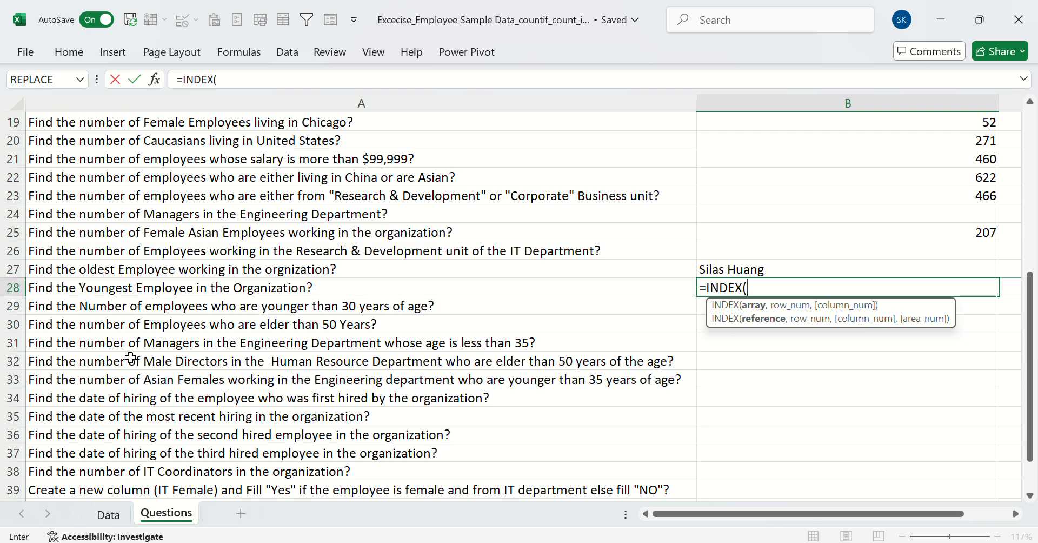
{"action": "left_click", "coordinate": [108, 515]}
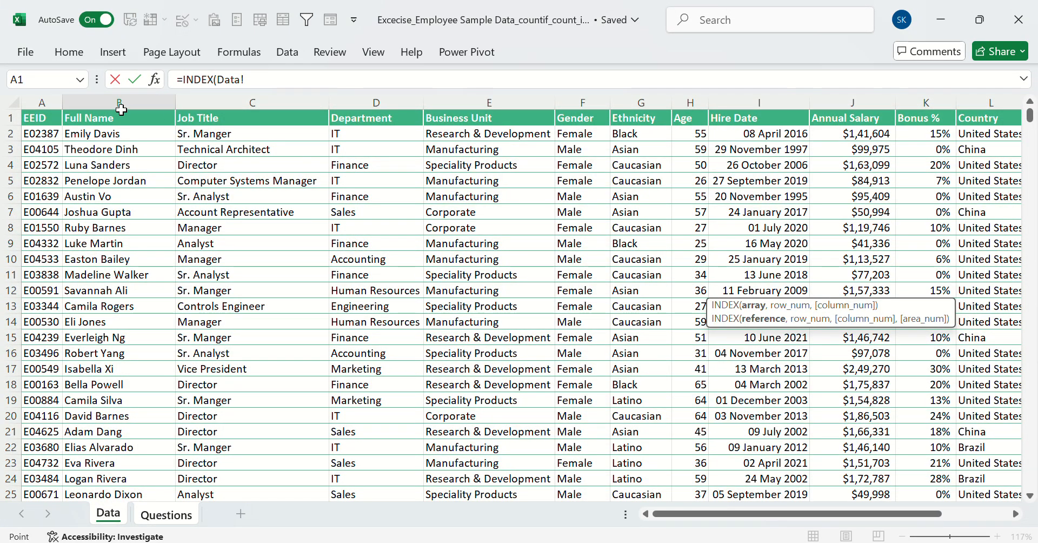
{"action": "left_click", "coordinate": [118, 101]}
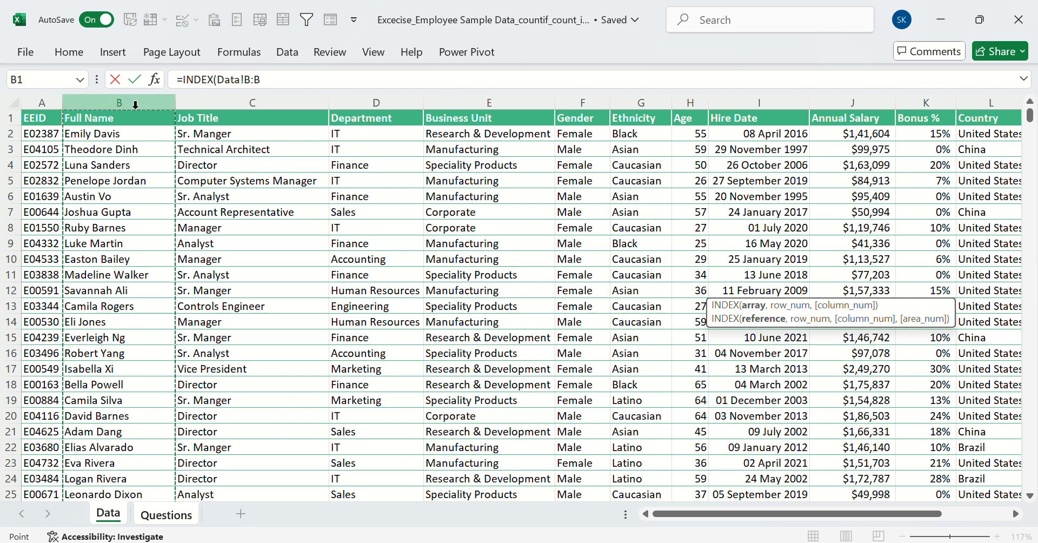
{"action": "type", "text": ","}
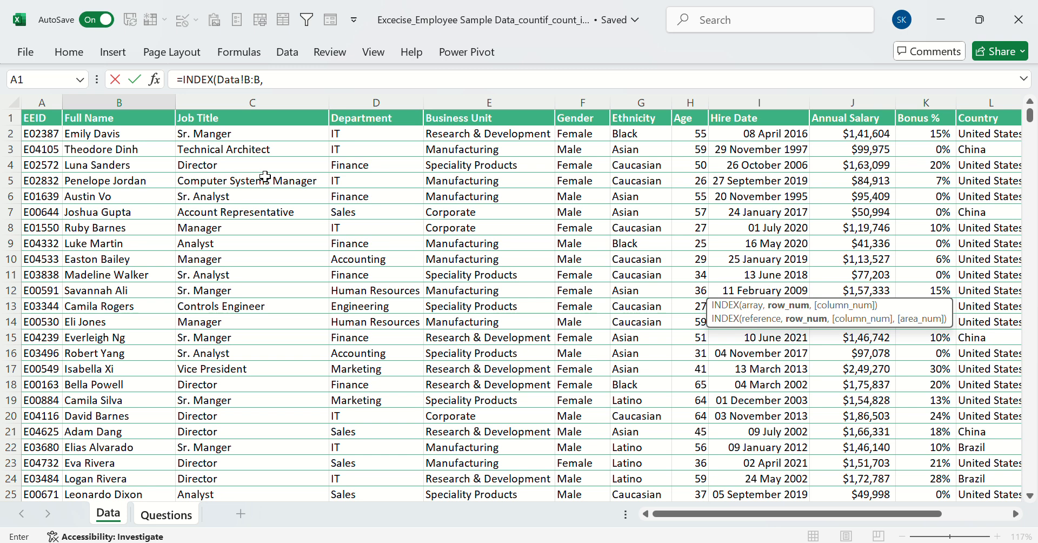
{"action": "type", "text": "mac"}
Nest a MATCH function as the row number in the B28 formula, with MAX of the Hire Date column Data!I:I as its lookup value
{"action": "key", "text": "BackSpace"}
{"action": "key", "text": "BackSpace"}
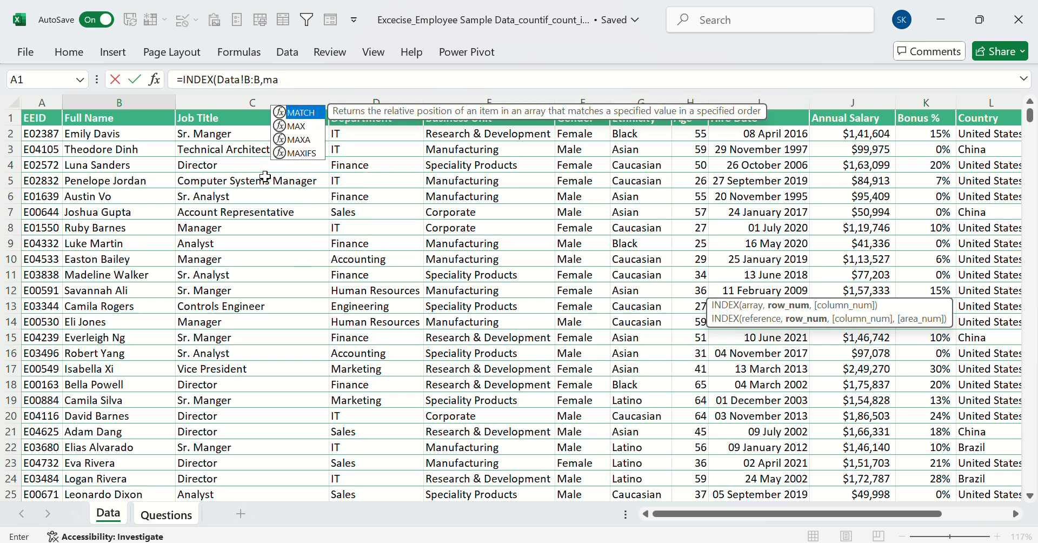
{"action": "type", "text": "tch"}
{"action": "key", "text": "Tab"}
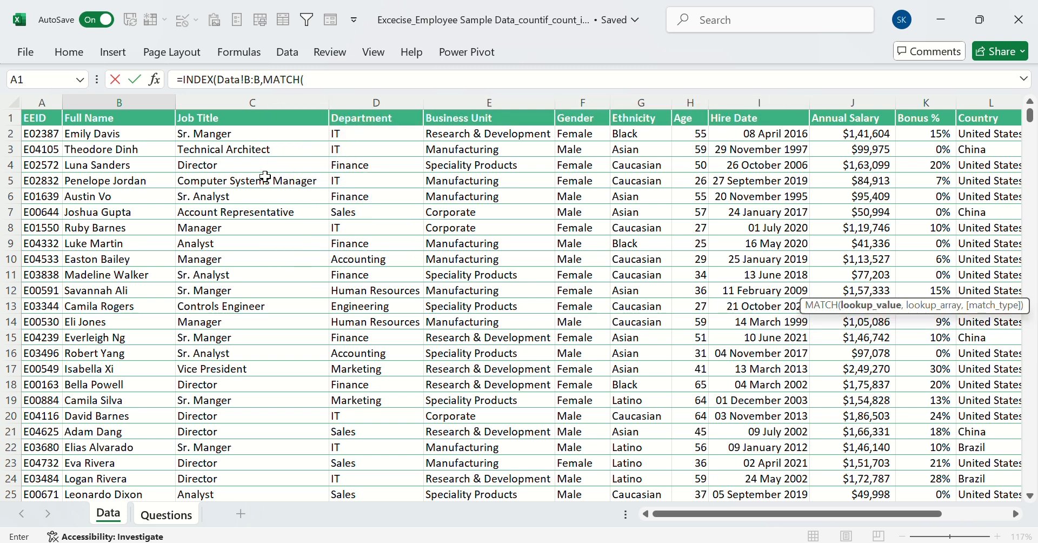
{"action": "type", "text": "max"}
{"action": "key", "text": "Tab"}
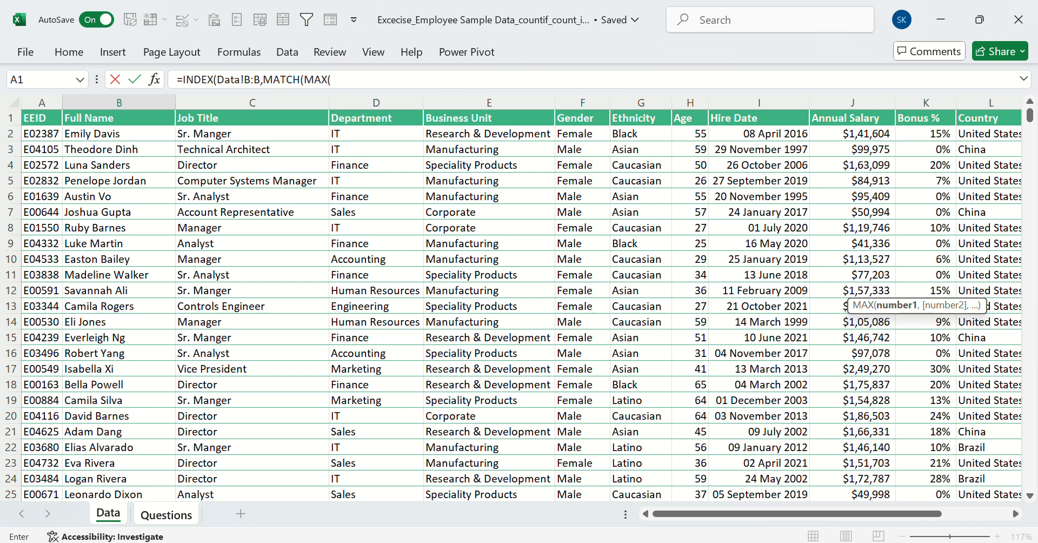
{"action": "left_click", "coordinate": [756, 108]}
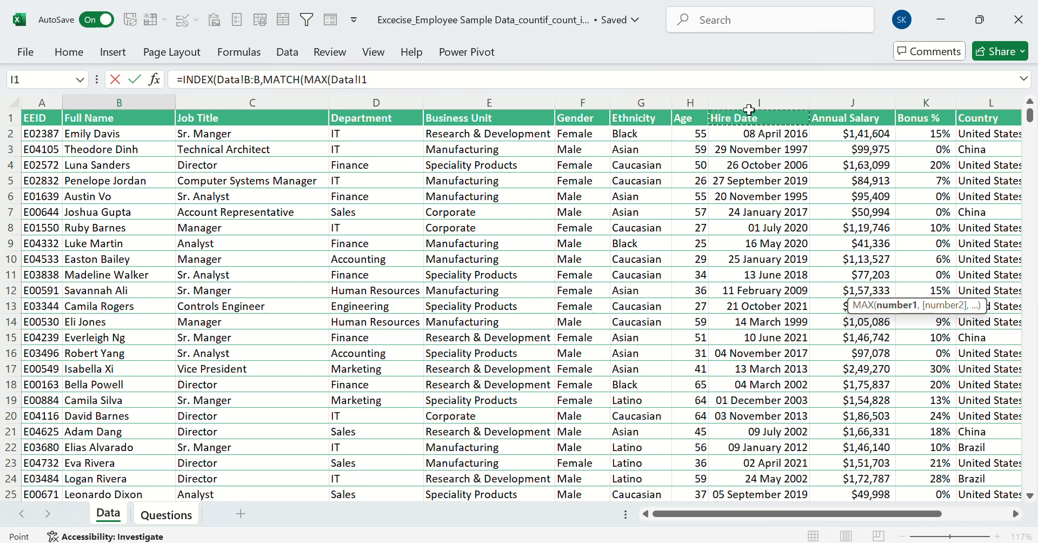
Complete the MATCH in the B28 formula with lookup array Data!I:I and exact match type 0
{"action": "type", "text": "),"}
{"action": "left_click", "coordinate": [712, 103]}
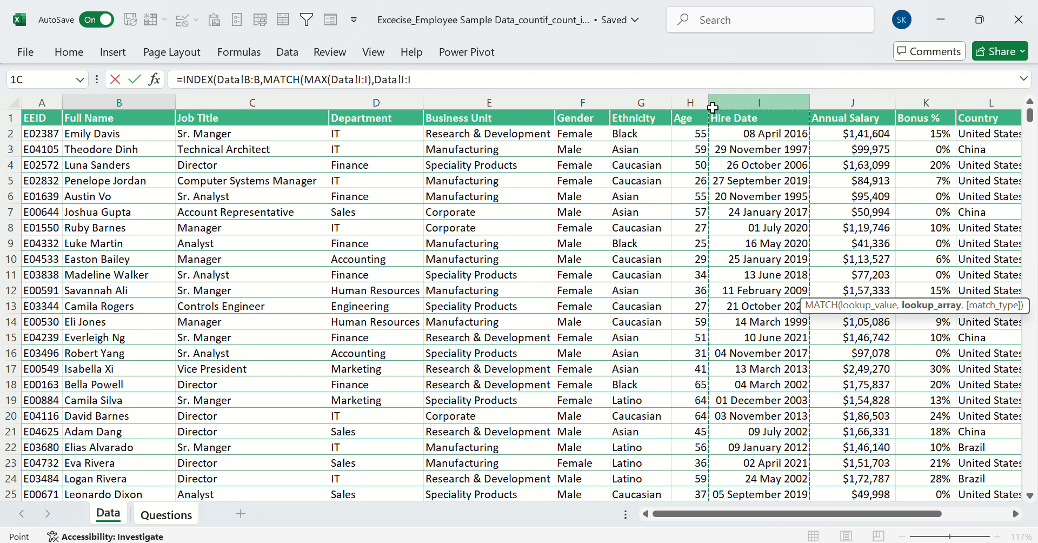
{"action": "type", "text": ",0"}
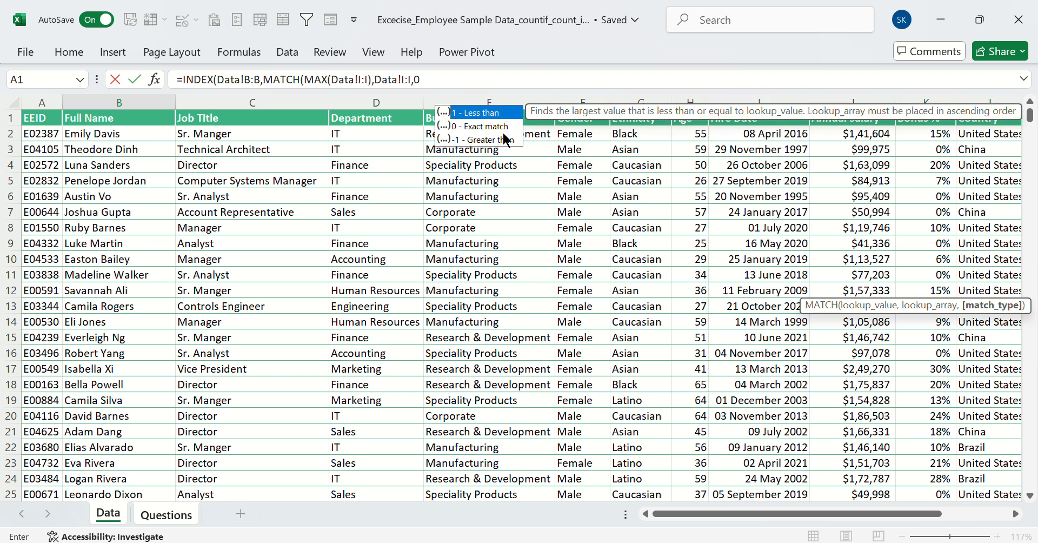
{"action": "key", "text": "Return"}
{"action": "key", "text": "Return"}
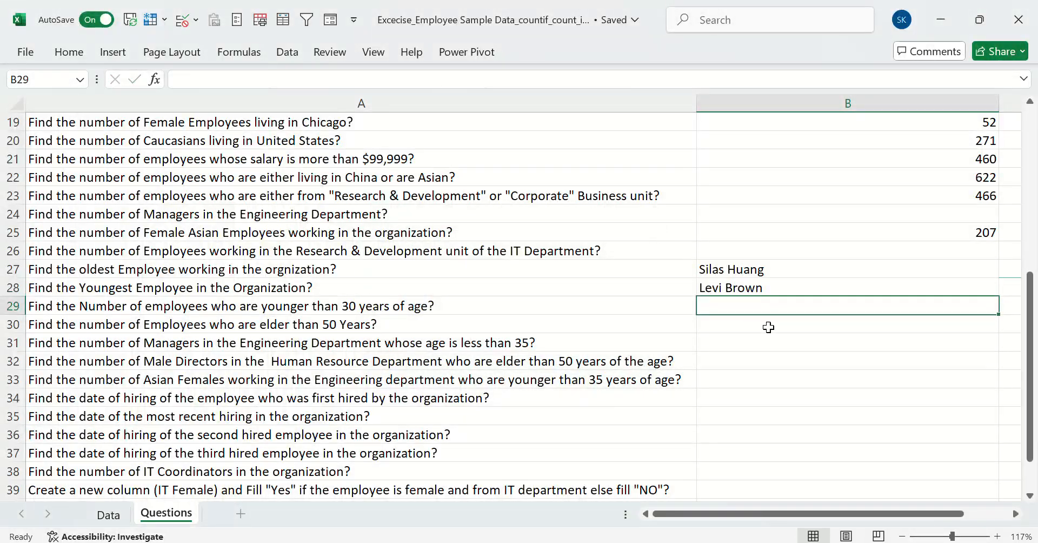
Review the youngest and oldest employee formulas in B28 and B27, and select answer cell B29 for the under-30 question
{"action": "left_click", "coordinate": [743, 287]}
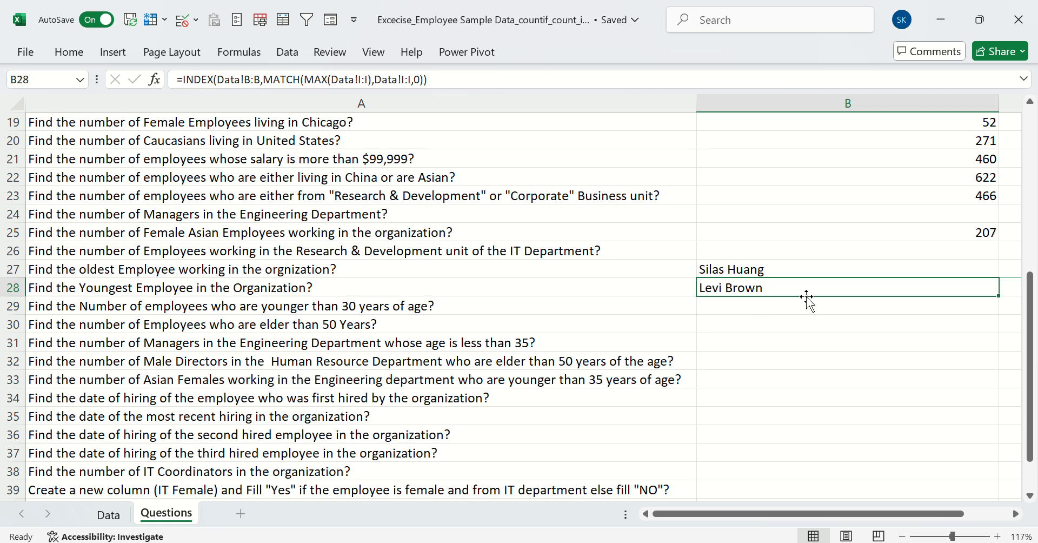
{"action": "key", "text": "Up"}
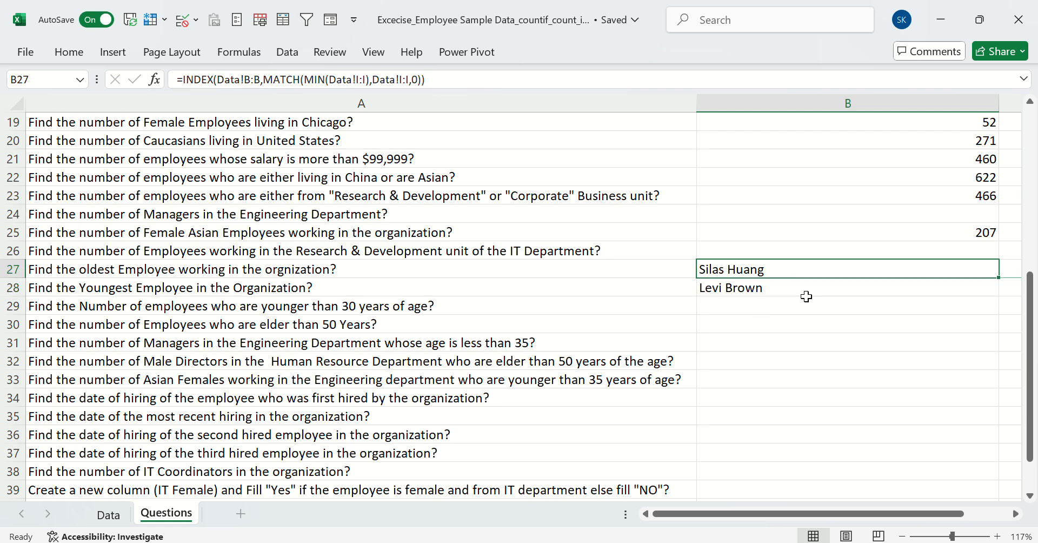
{"action": "scroll", "coordinate": [806, 296], "scroll_direction": "down", "scroll_amount": 2}
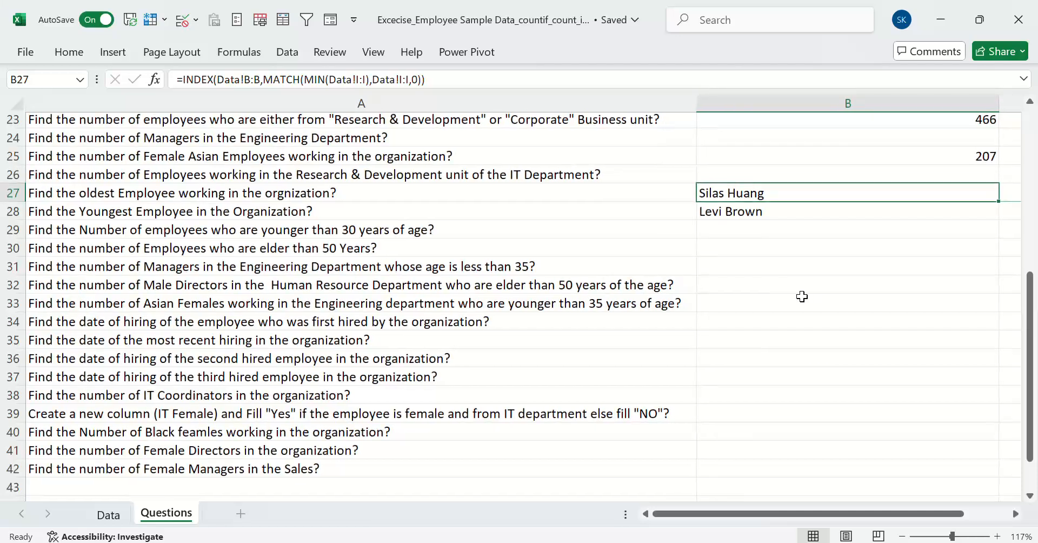
{"action": "left_click", "coordinate": [736, 231]}
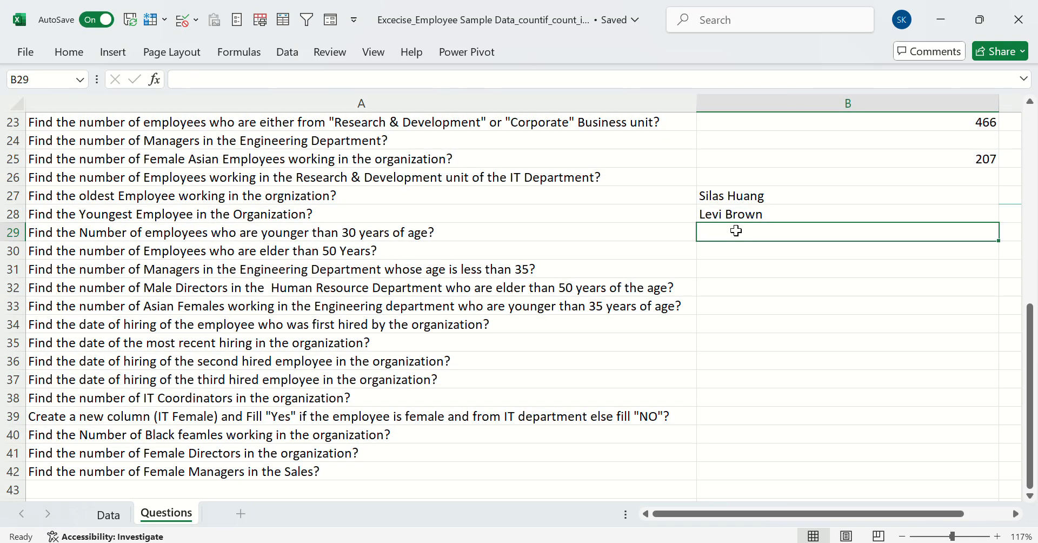
{"action": "left_click", "coordinate": [525, 231]}
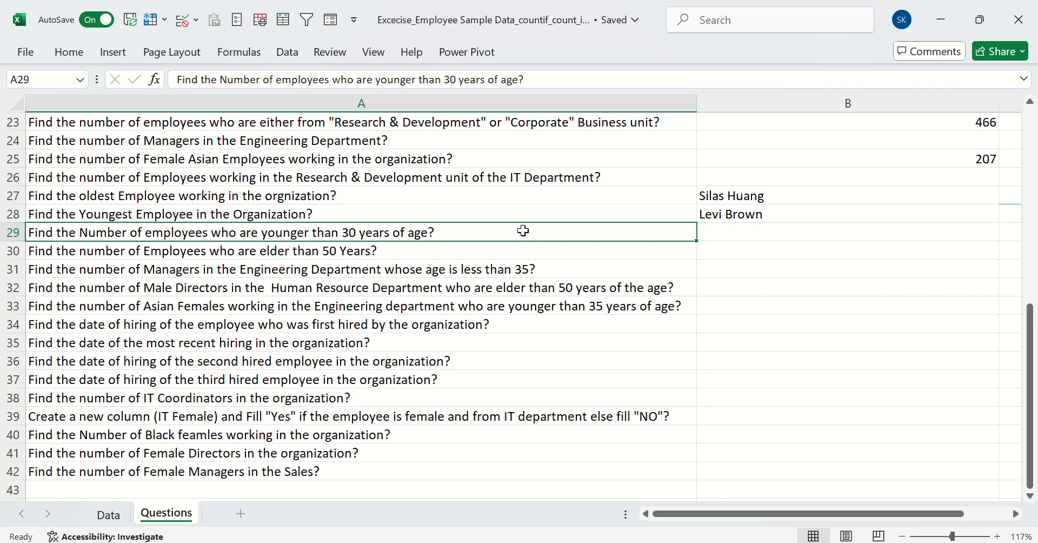
{"action": "left_click", "coordinate": [721, 231]}
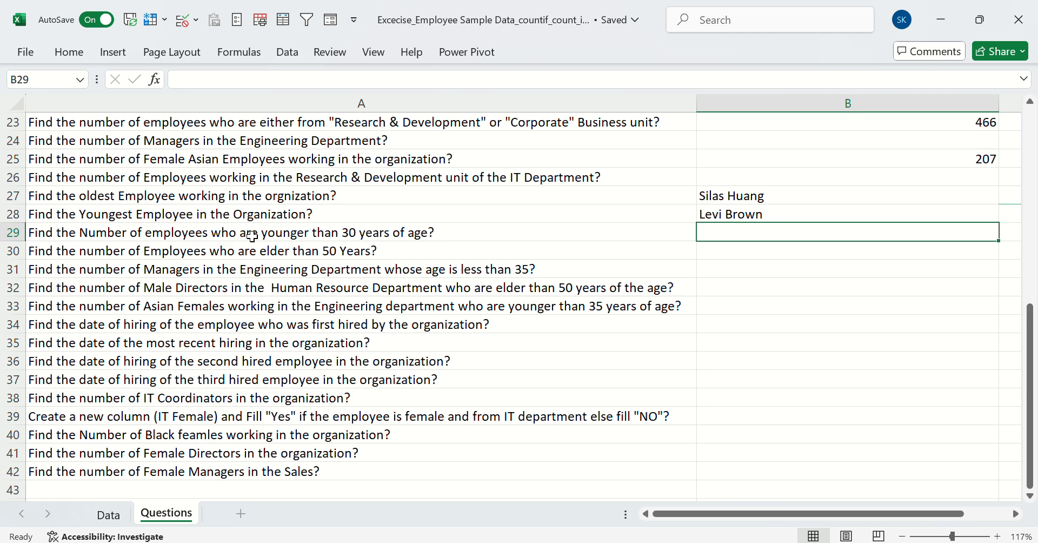
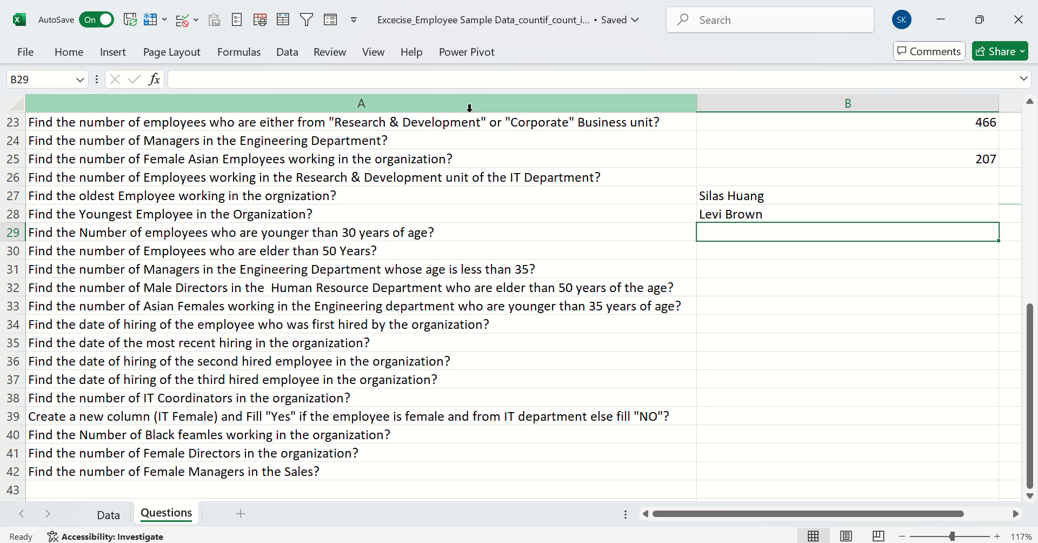
Review the under-30 question in row 29 and examine the Age column on the Data sheet
{"action": "left_click", "coordinate": [428, 25]}
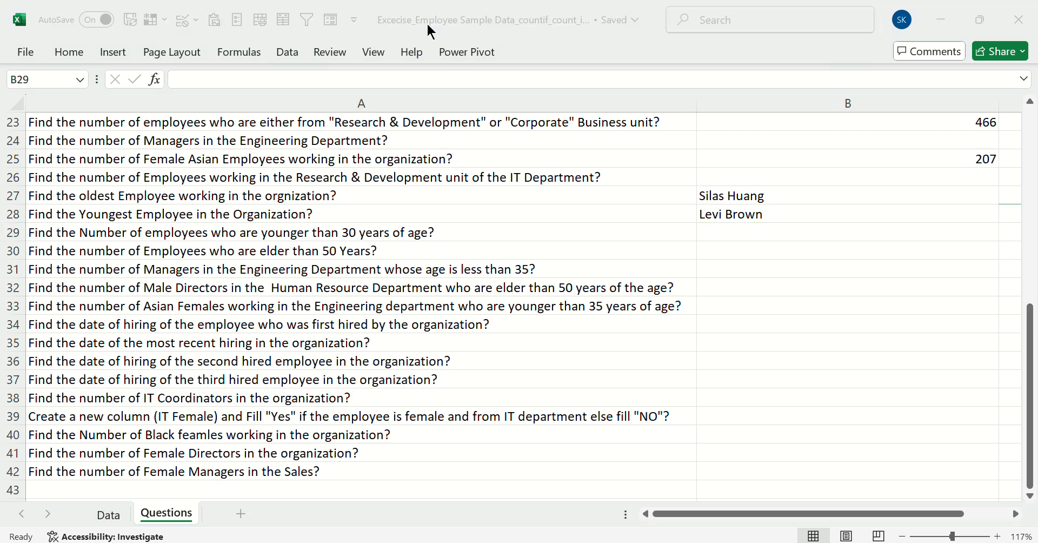
{"action": "left_click", "coordinate": [87, 236]}
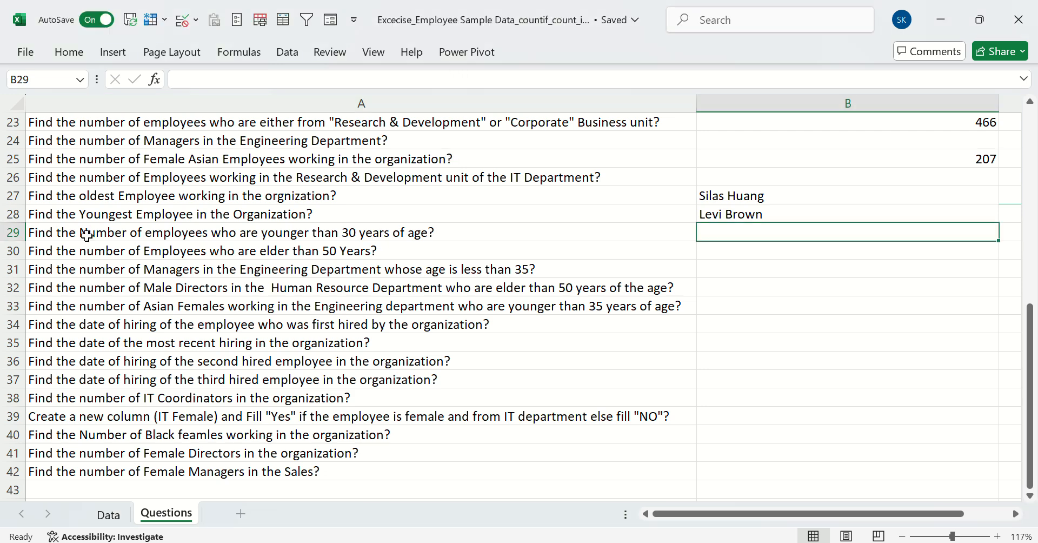
{"action": "left_click", "coordinate": [89, 235]}
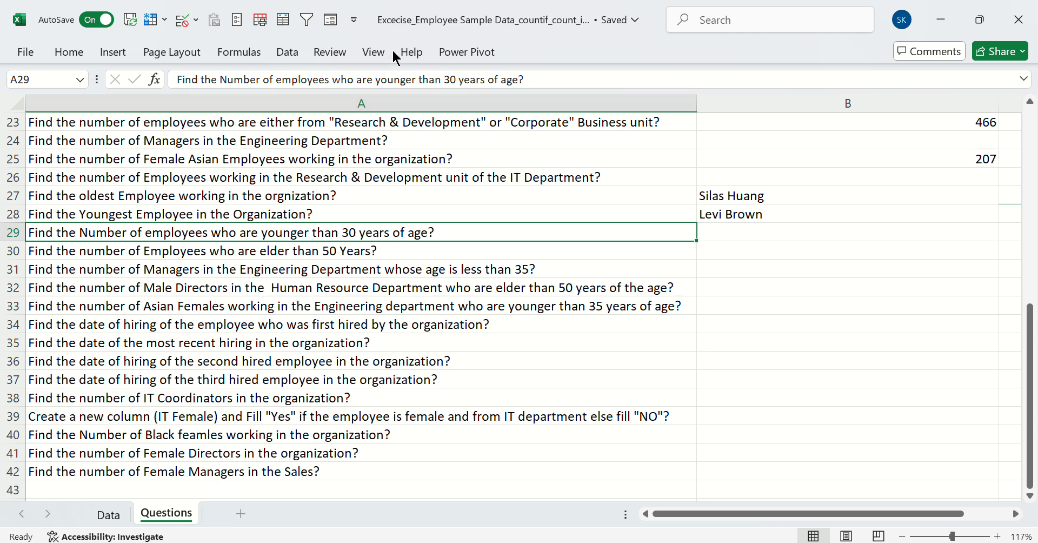
{"action": "left_click", "coordinate": [422, 28]}
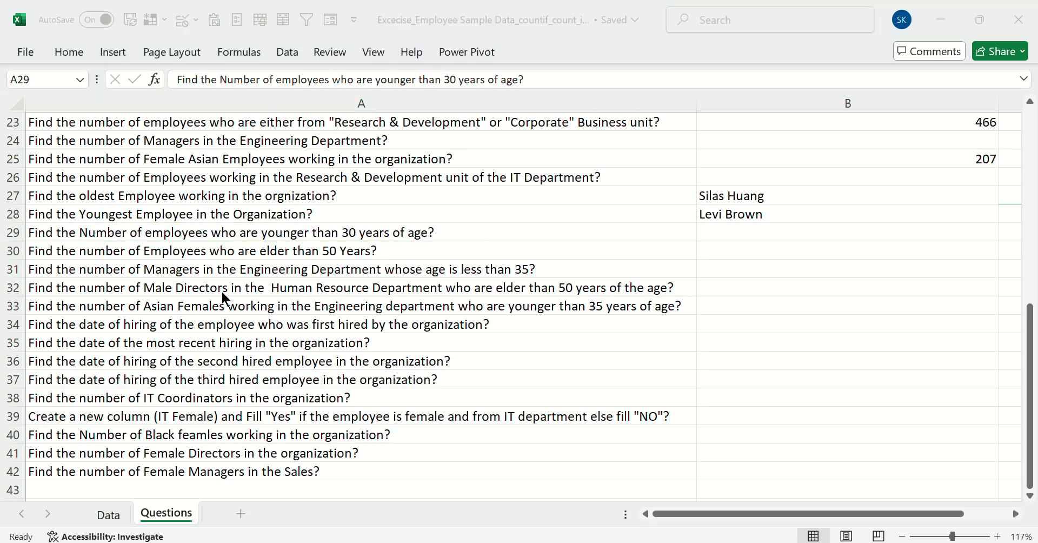
{"action": "left_click", "coordinate": [279, 229]}
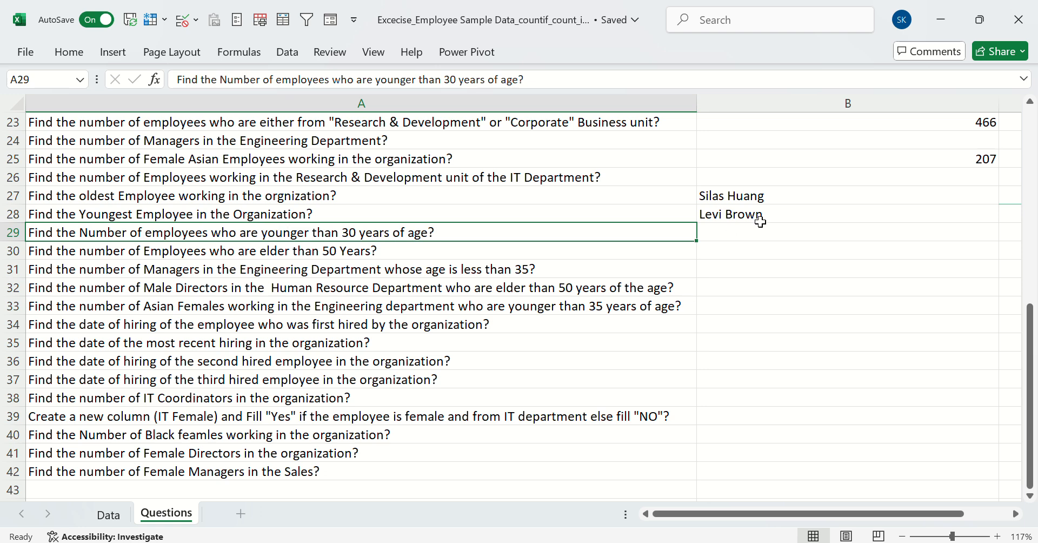
{"action": "left_click", "coordinate": [731, 230]}
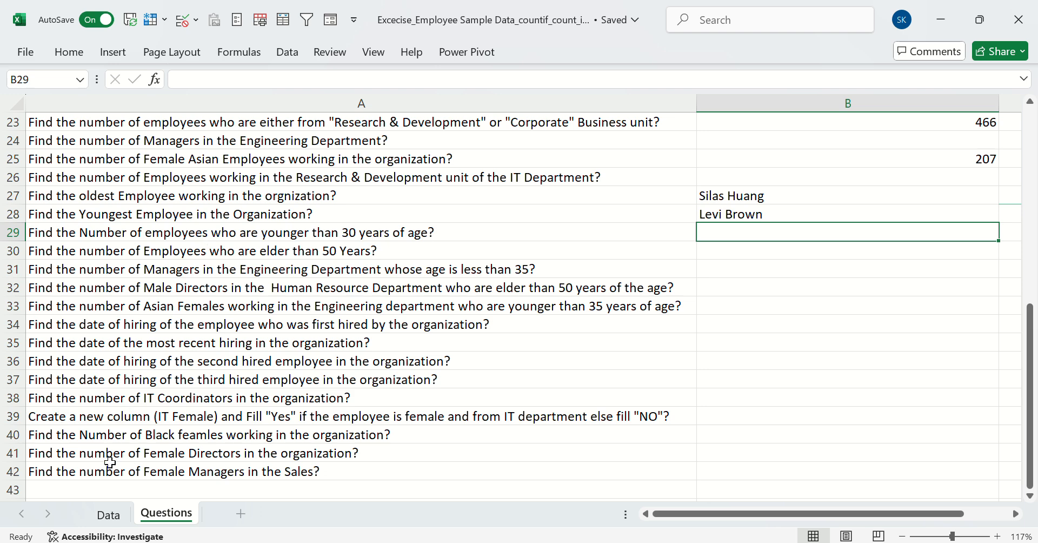
{"action": "left_click", "coordinate": [108, 515]}
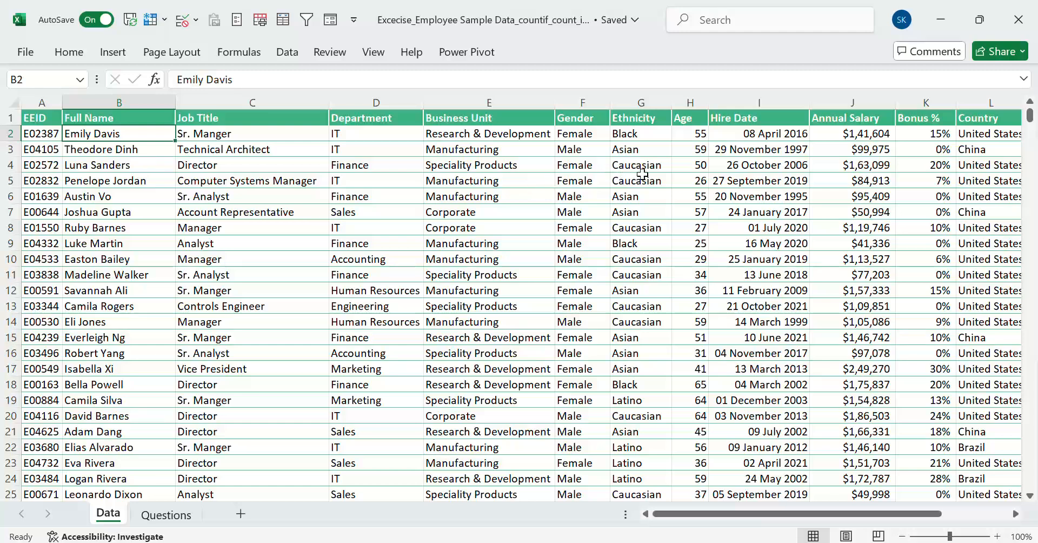
{"action": "left_click", "coordinate": [690, 199]}
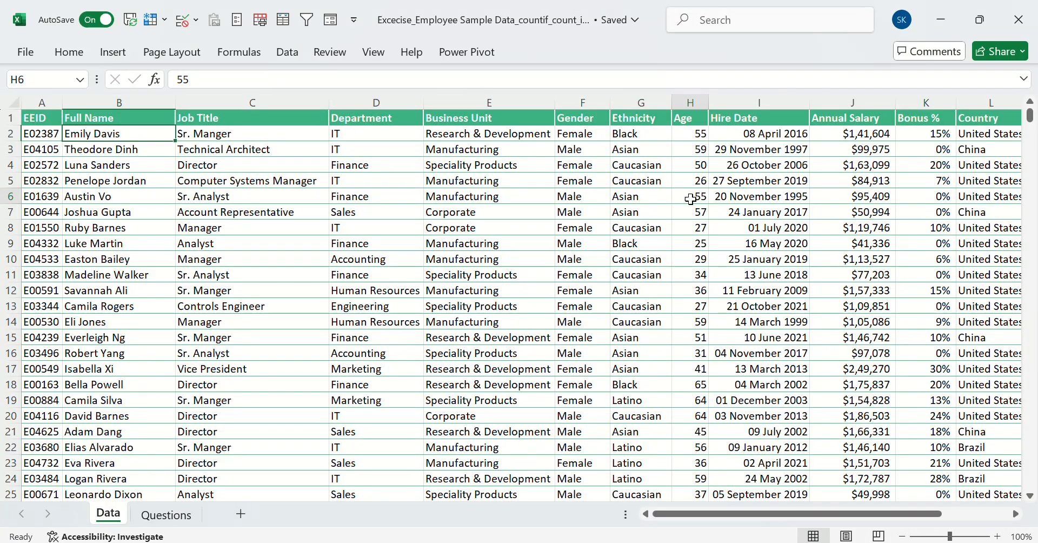
{"action": "left_click", "coordinate": [166, 515]}
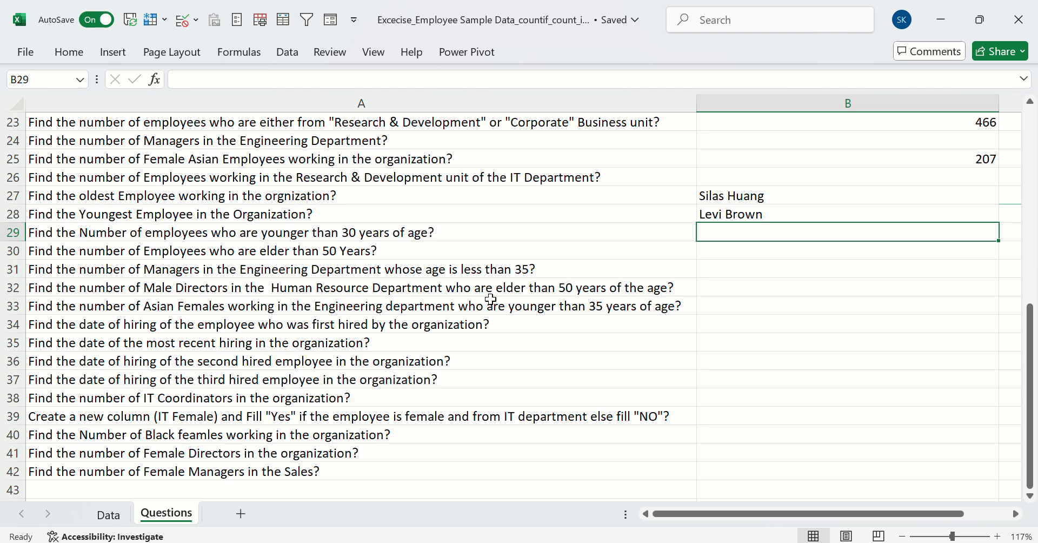
Enter a COUNTIF formula in B29 counting employees in the Age column Data!H:H with the criterion "<30"
{"action": "type", "text": "="}
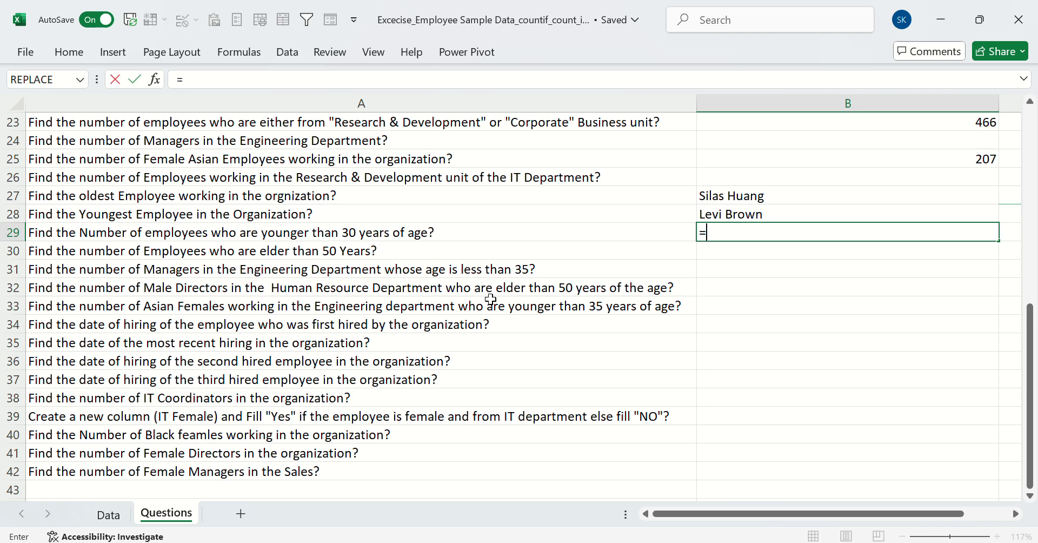
{"action": "type", "text": "count"}
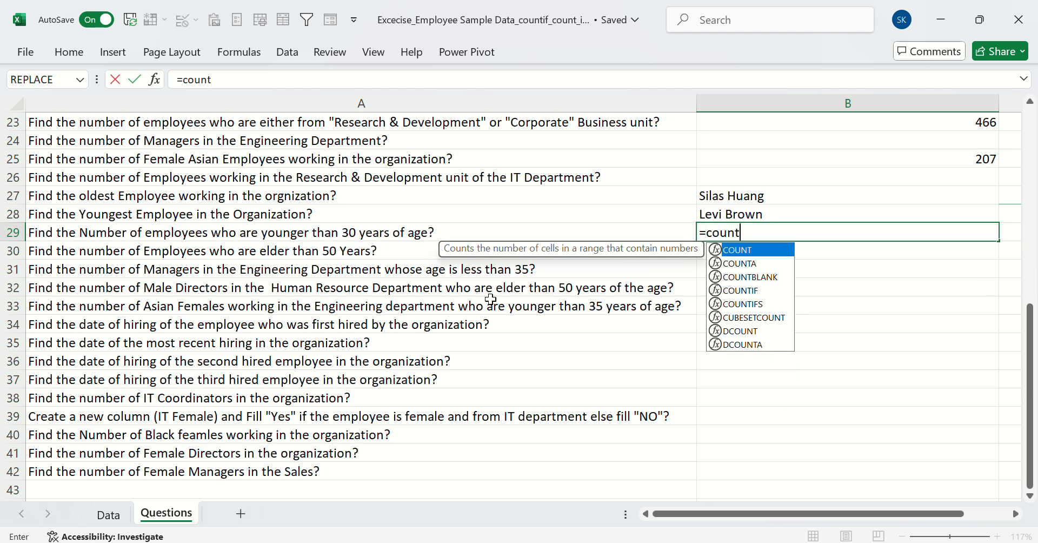
{"action": "type", "text": "if"}
{"action": "key", "text": "Tab"}
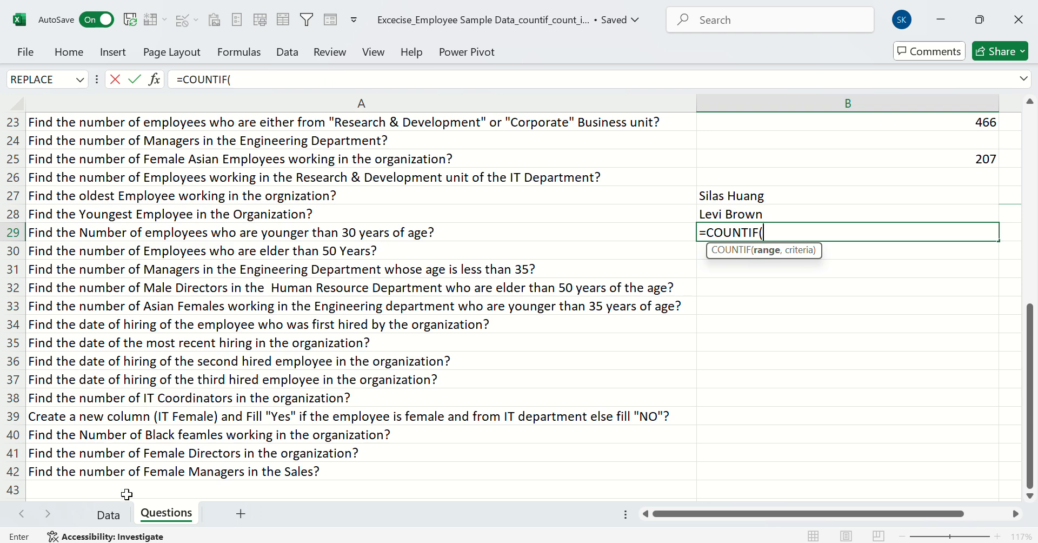
{"action": "left_click", "coordinate": [98, 513]}
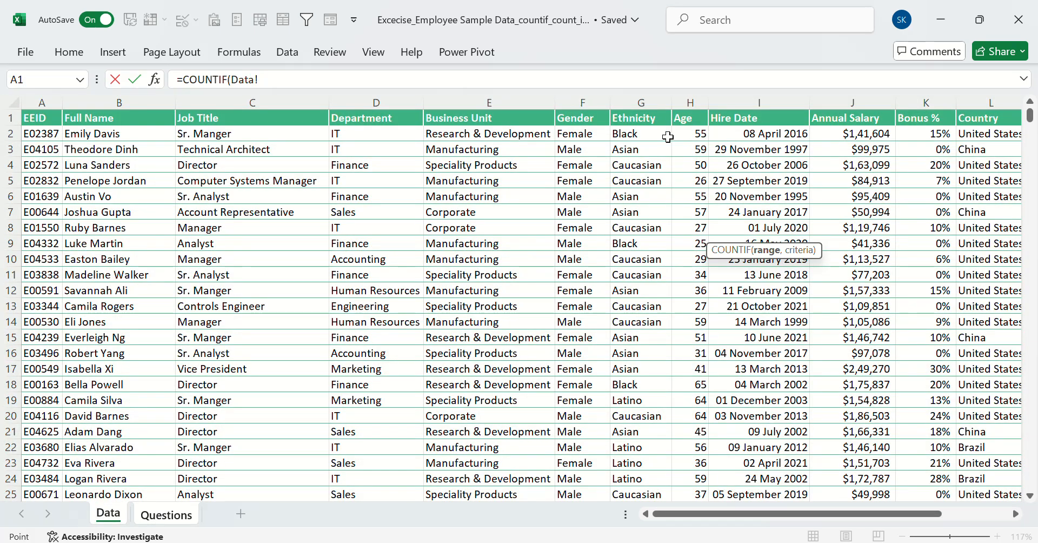
{"action": "left_click", "coordinate": [684, 98]}
{"action": "type", "text": ","}
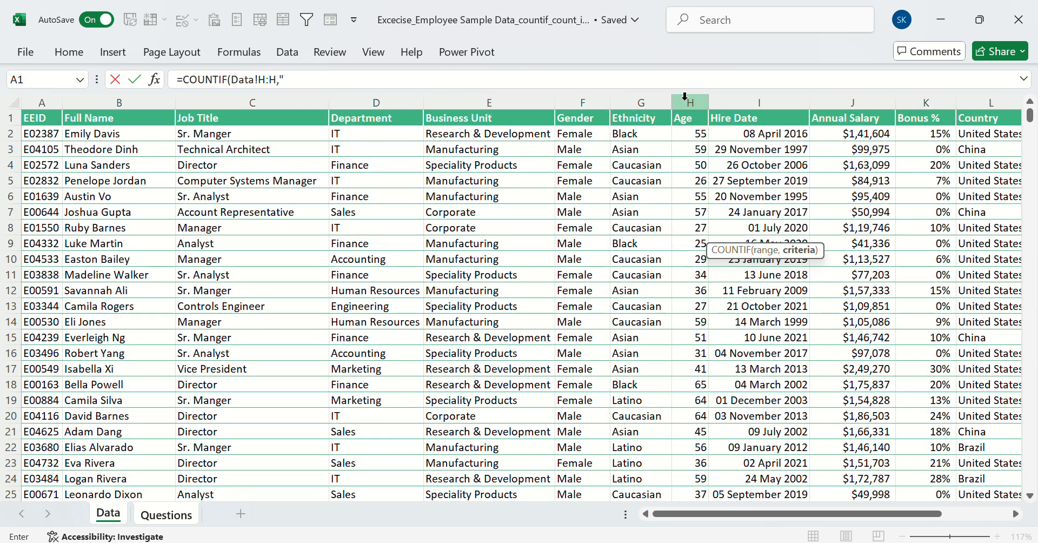
{"action": "type", "text": "<30\""}
{"action": "key", "text": "Return"}
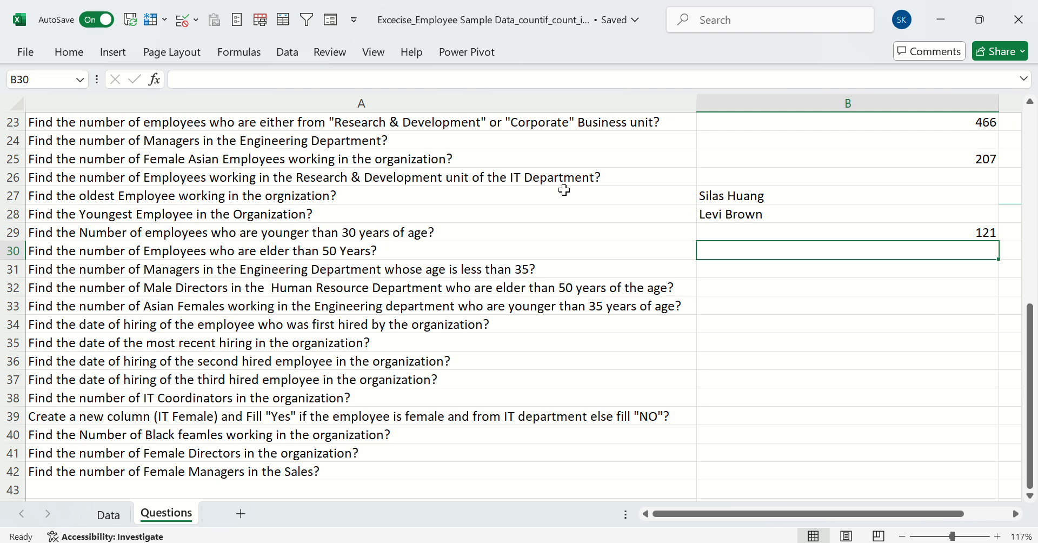
Enter a COUNTIF formula in B30 counting Age column Data!H:H values with the criterion ">50", and check it
{"action": "type", "text": "=countif"}
{"action": "key", "text": "Tab"}
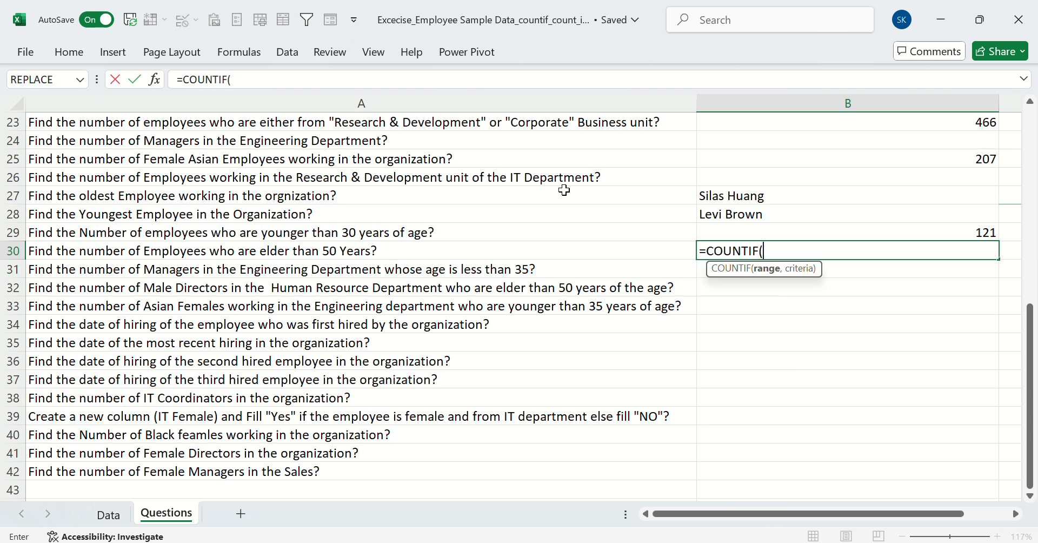
{"action": "left_click", "coordinate": [129, 509]}
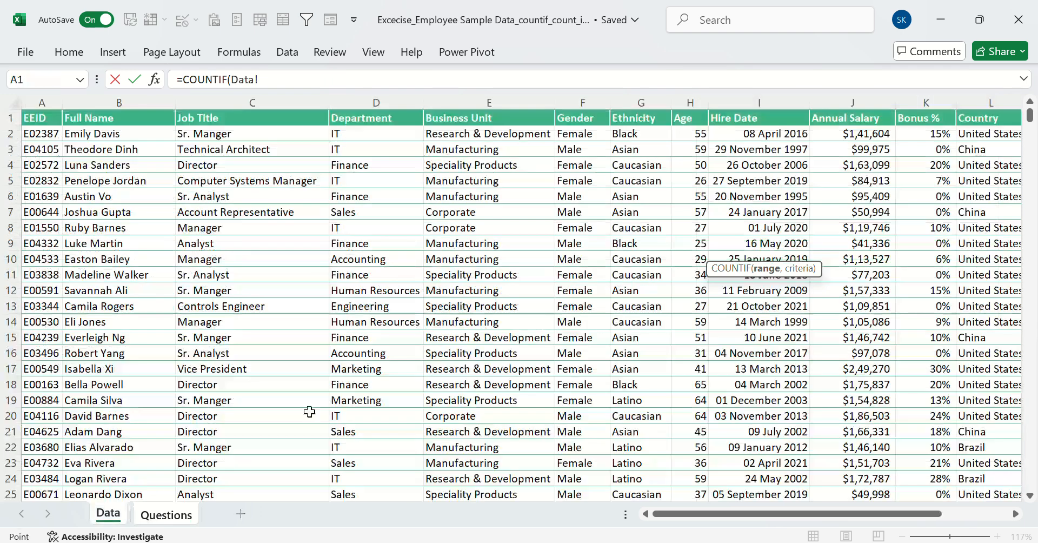
{"action": "left_click", "coordinate": [695, 104]}
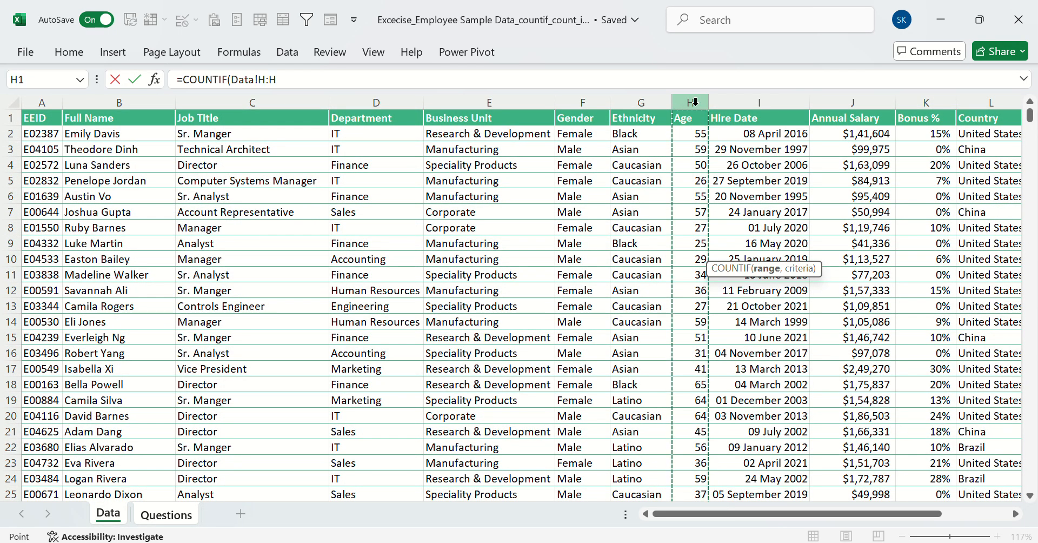
{"action": "type", "text": ",\">50"}
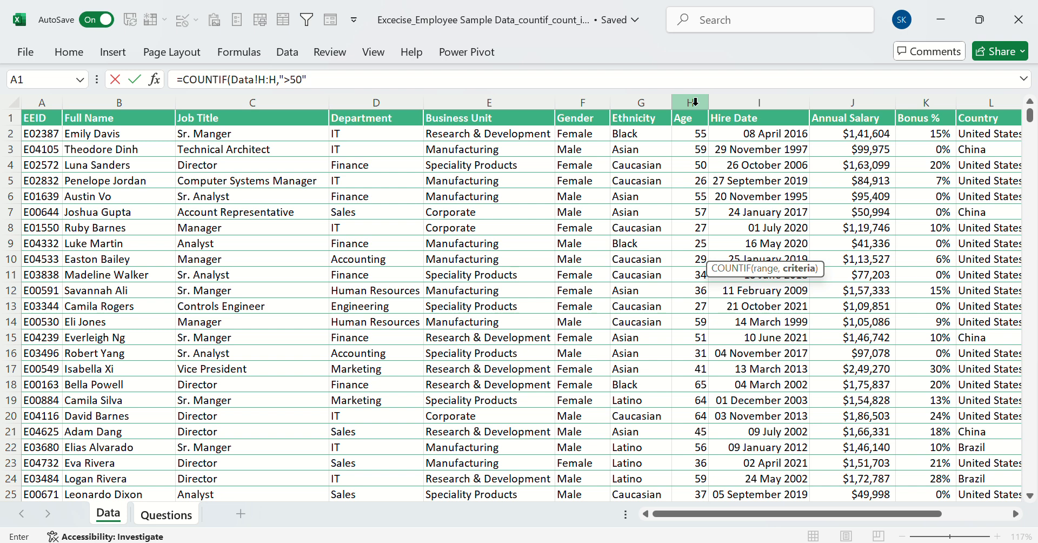
{"action": "type", "text": "\""}
{"action": "key", "text": "Return"}
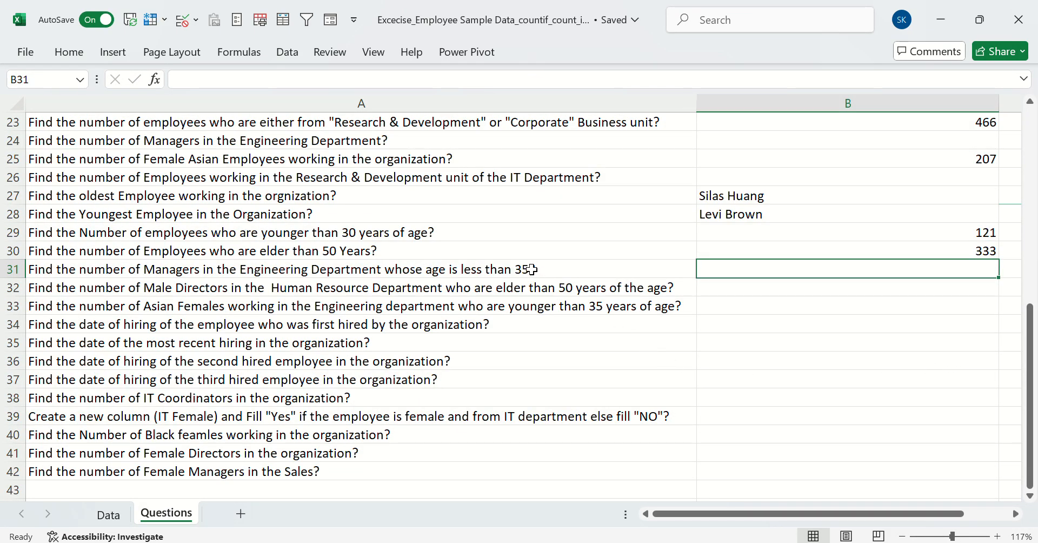
{"action": "left_click", "coordinate": [725, 252]}
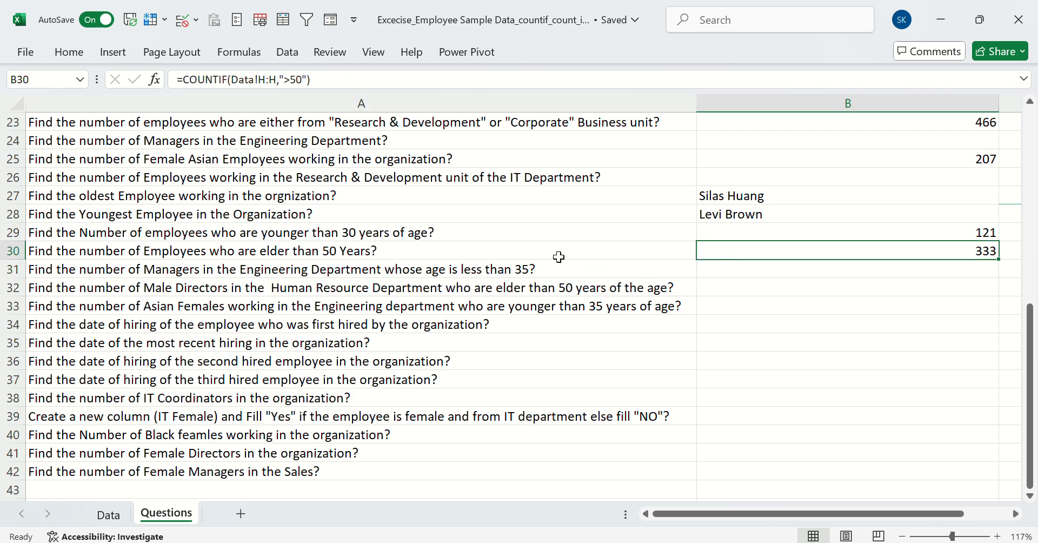
Read through the questions in rows 31 to 34, glance at the Data sheet, and review the oldest employee formula in B27
{"action": "left_click", "coordinate": [535, 270]}
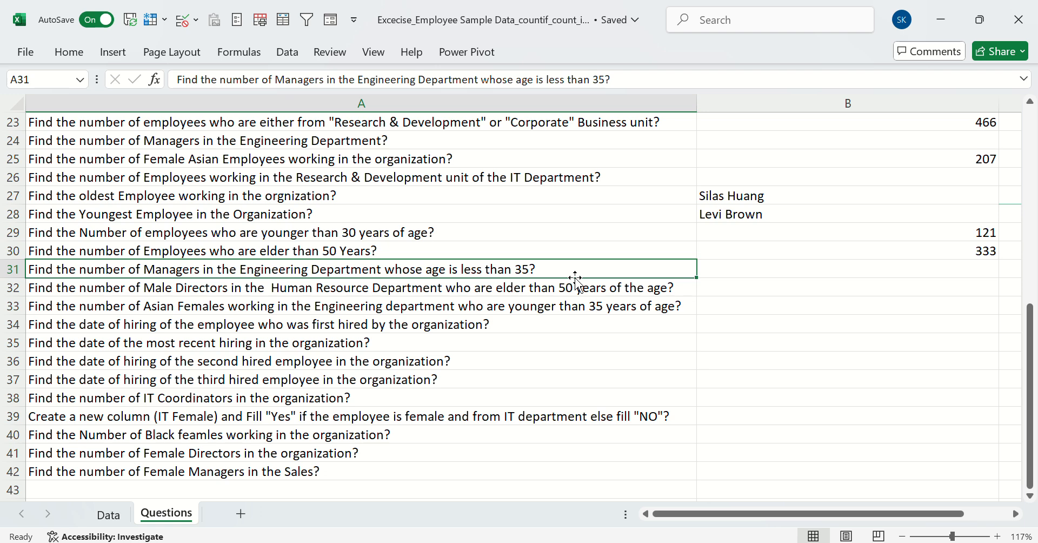
{"action": "left_click", "coordinate": [524, 292]}
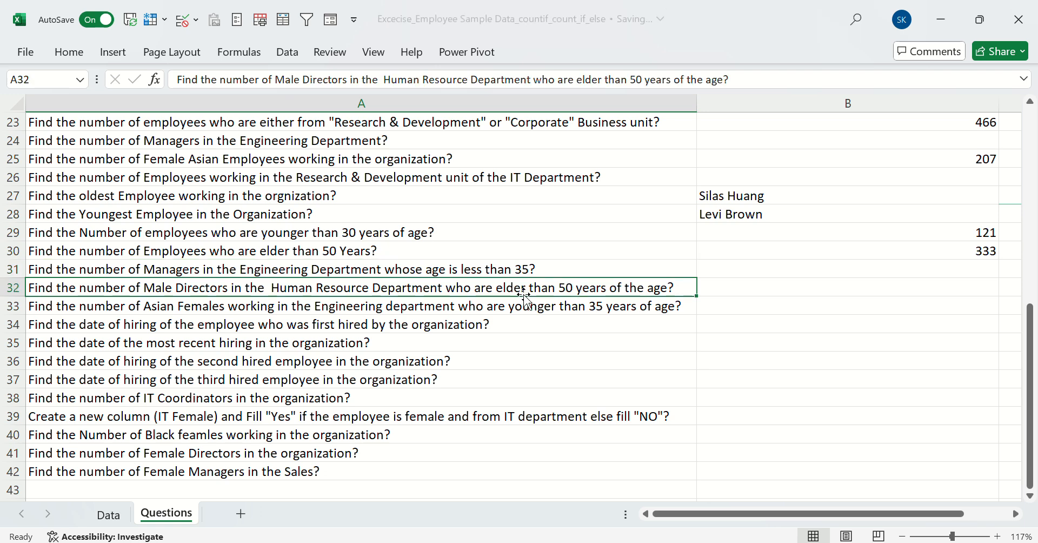
{"action": "left_click", "coordinate": [493, 308]}
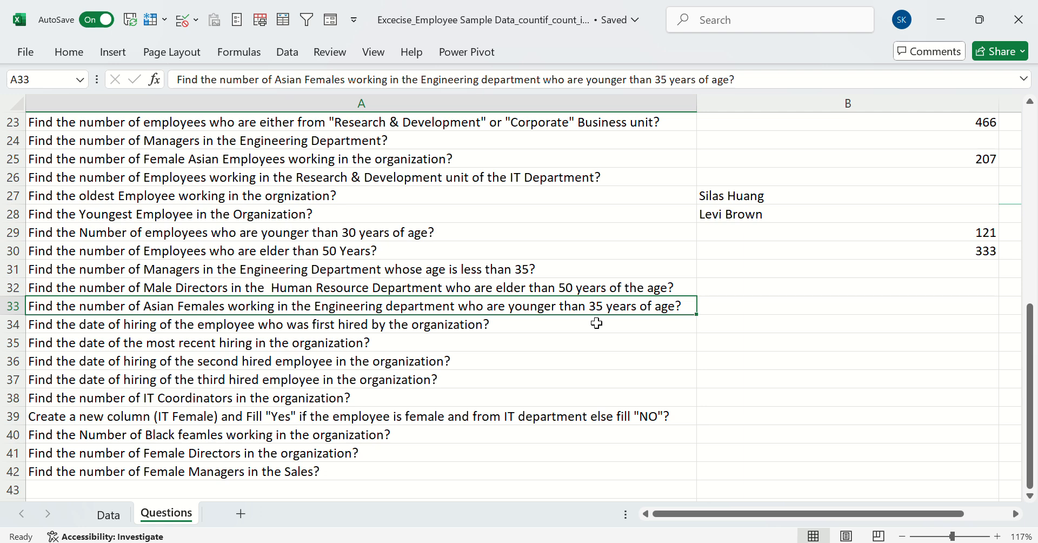
{"action": "left_click", "coordinate": [568, 328]}
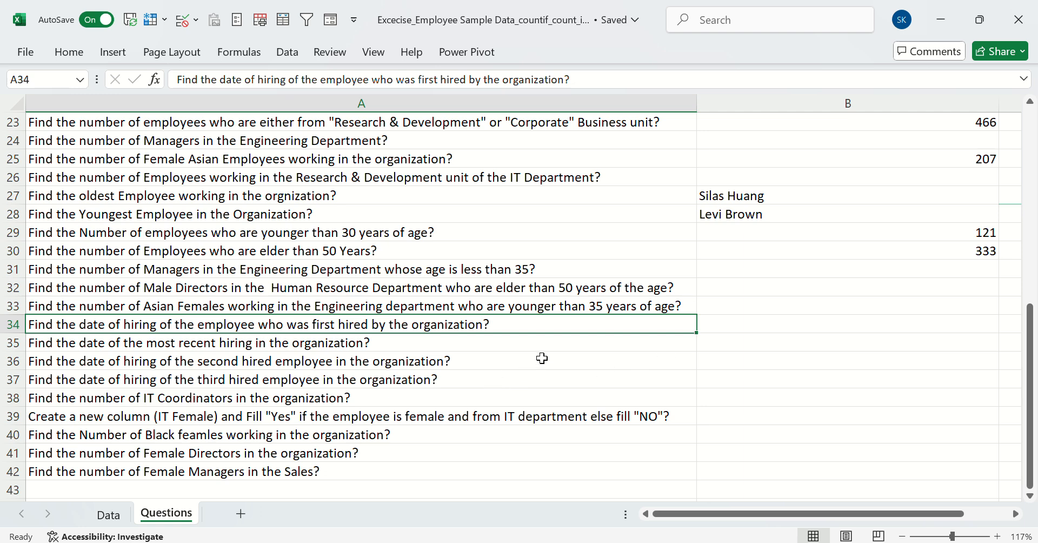
{"action": "left_click", "coordinate": [719, 327]}
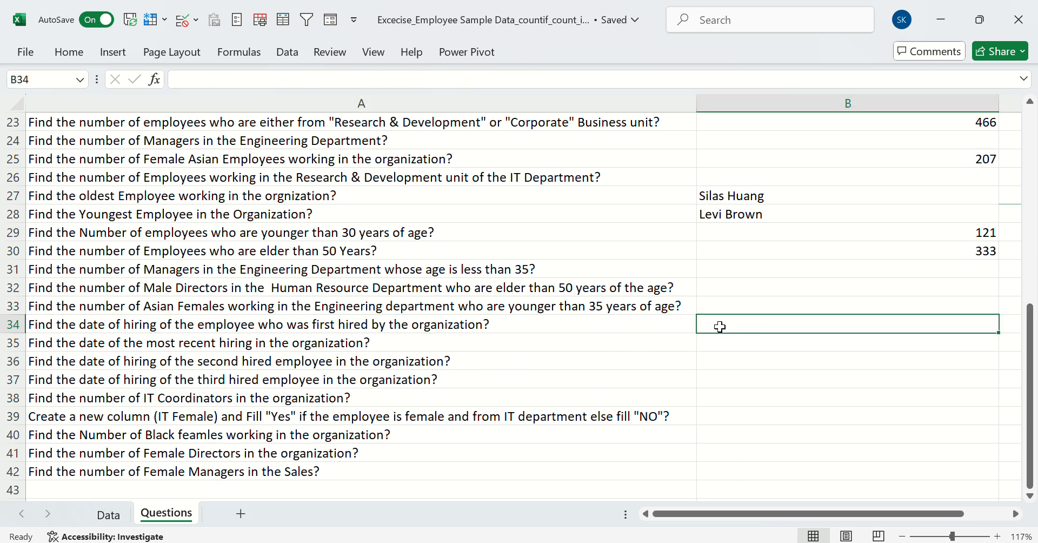
{"action": "left_click", "coordinate": [111, 517]}
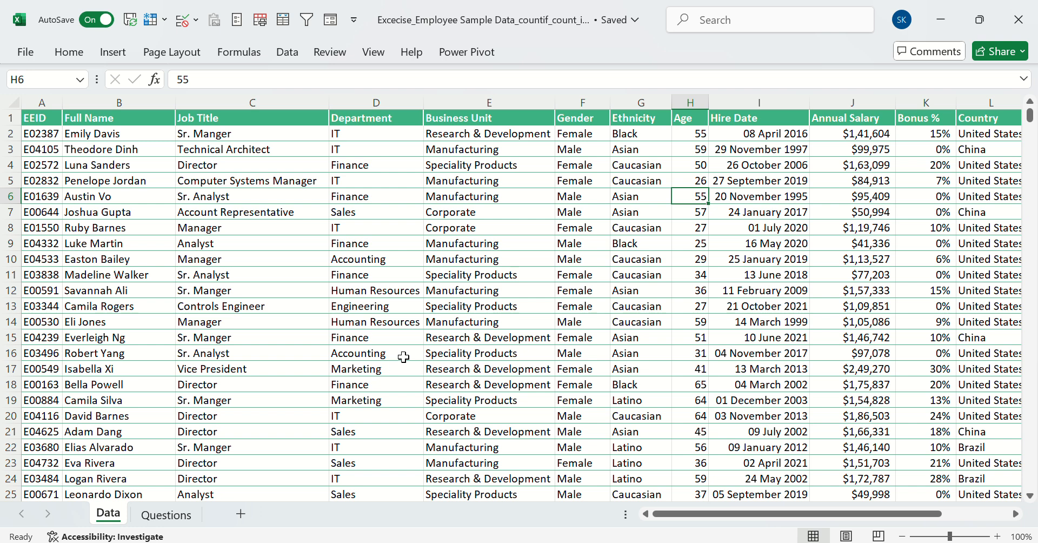
{"action": "left_click", "coordinate": [182, 523]}
{"action": "left_click", "coordinate": [873, 193]}
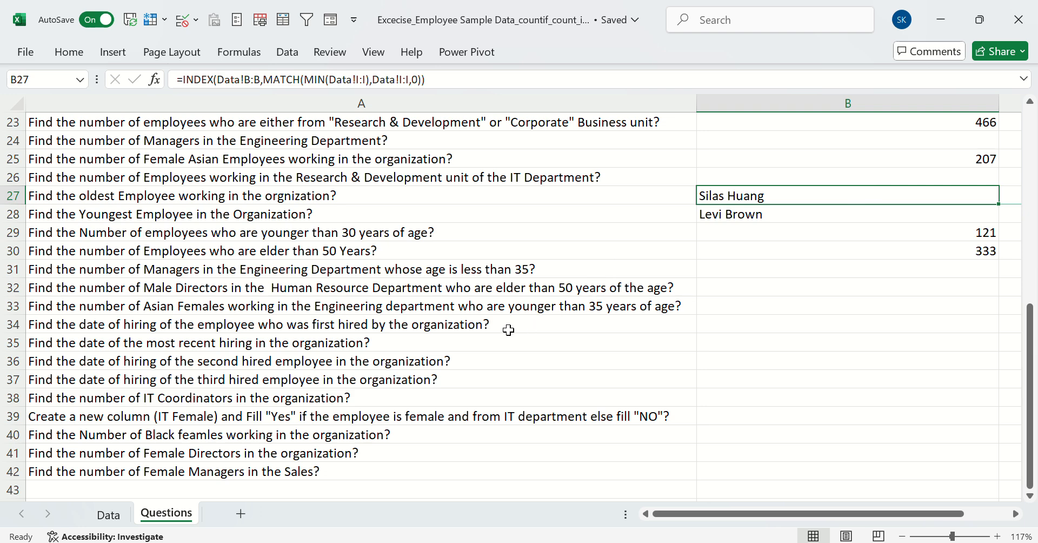
Enter a LARGE formula in B37 for the third hired employee, using the Hire Date column Data!I:I and k value 3, and check it
{"action": "left_click", "coordinate": [369, 384]}
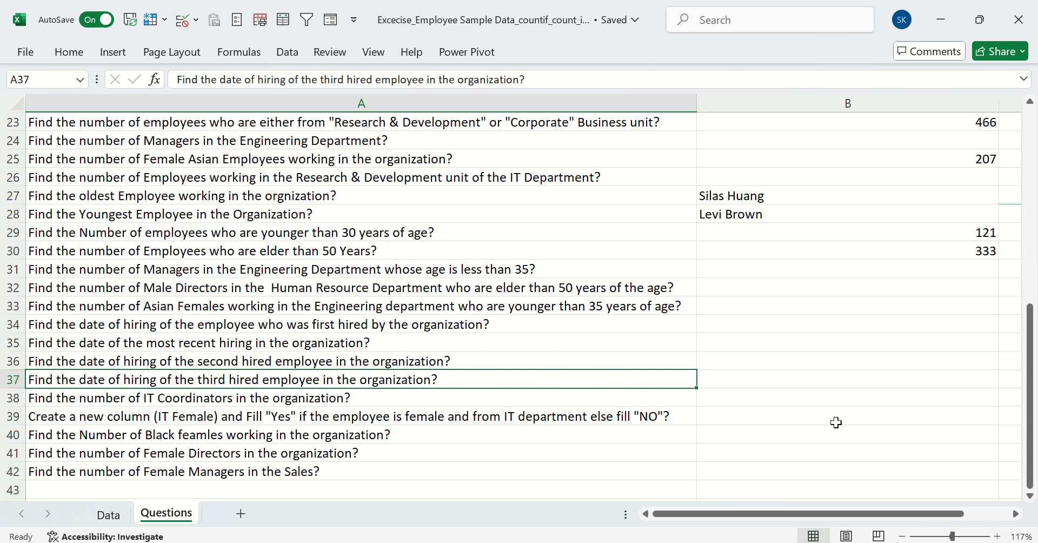
{"action": "left_click", "coordinate": [716, 379]}
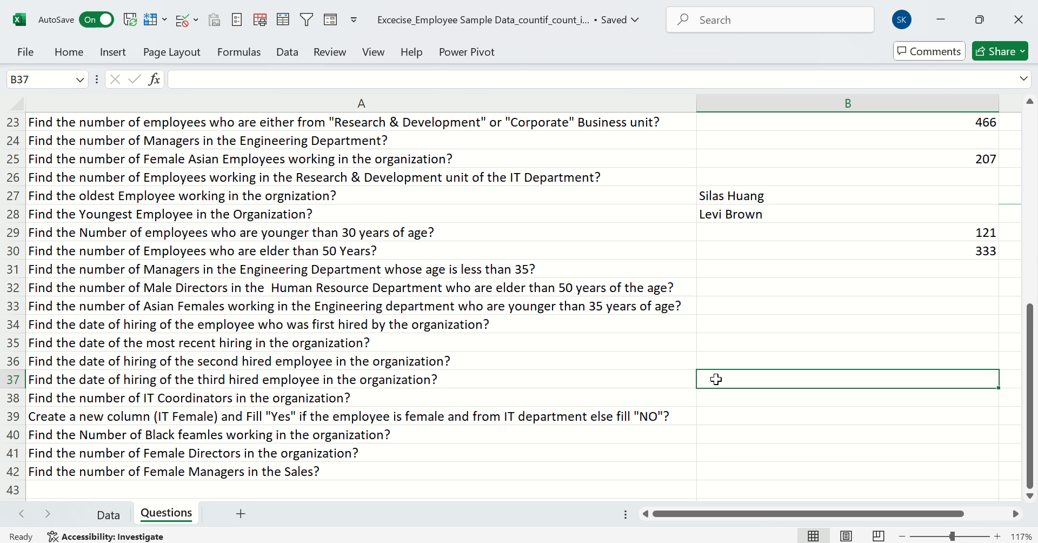
{"action": "type", "text": "=larg"}
{"action": "key", "text": "Tab"}
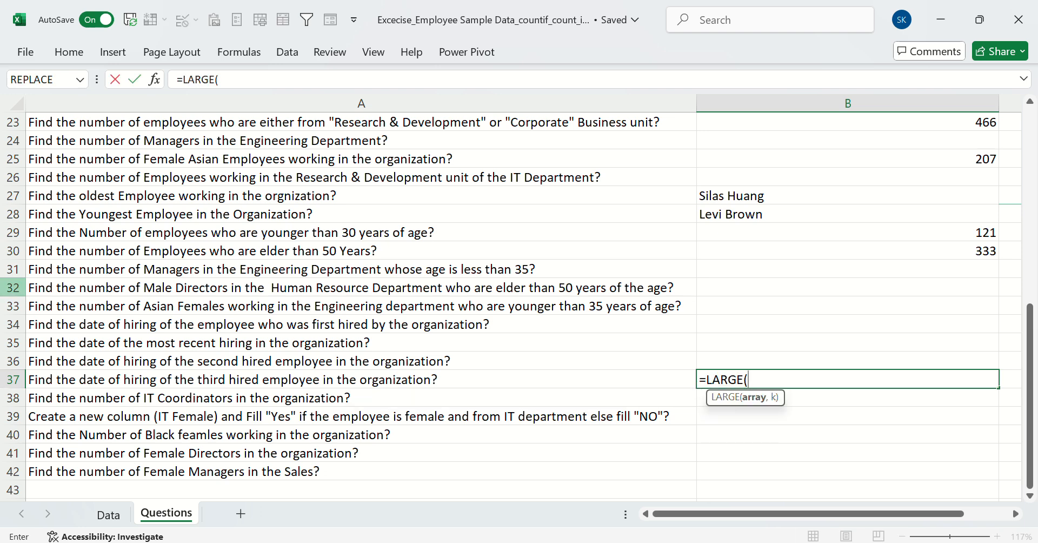
{"action": "left_click", "coordinate": [120, 518]}
{"action": "left_click", "coordinate": [751, 92]}
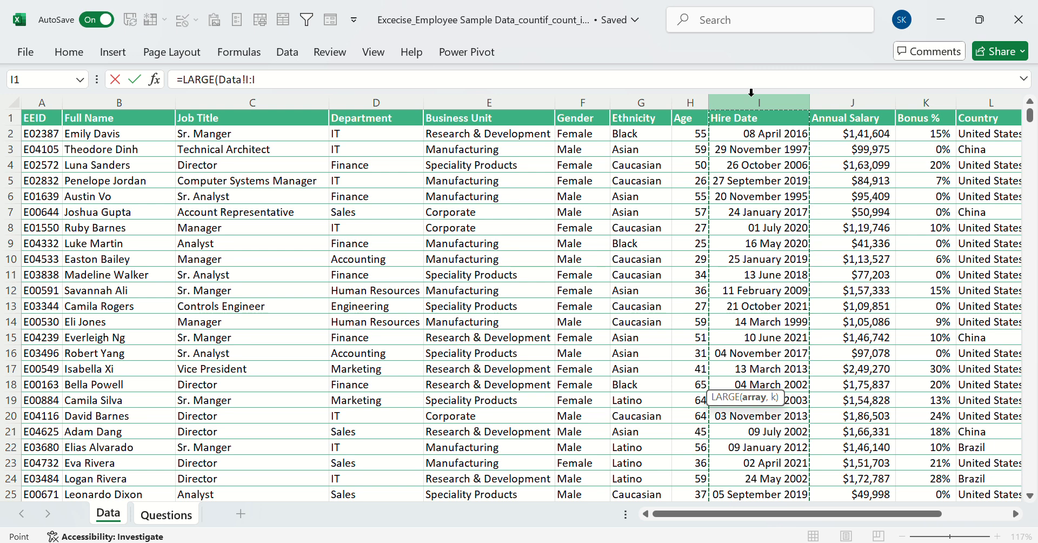
{"action": "type", "text": ",3"}
{"action": "key", "text": "Return"}
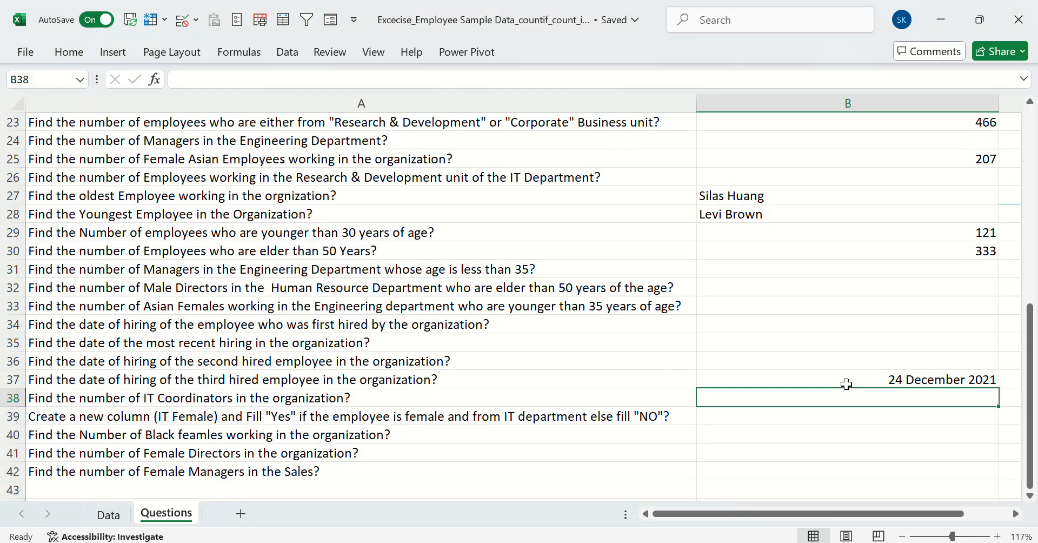
{"action": "left_click", "coordinate": [847, 384]}
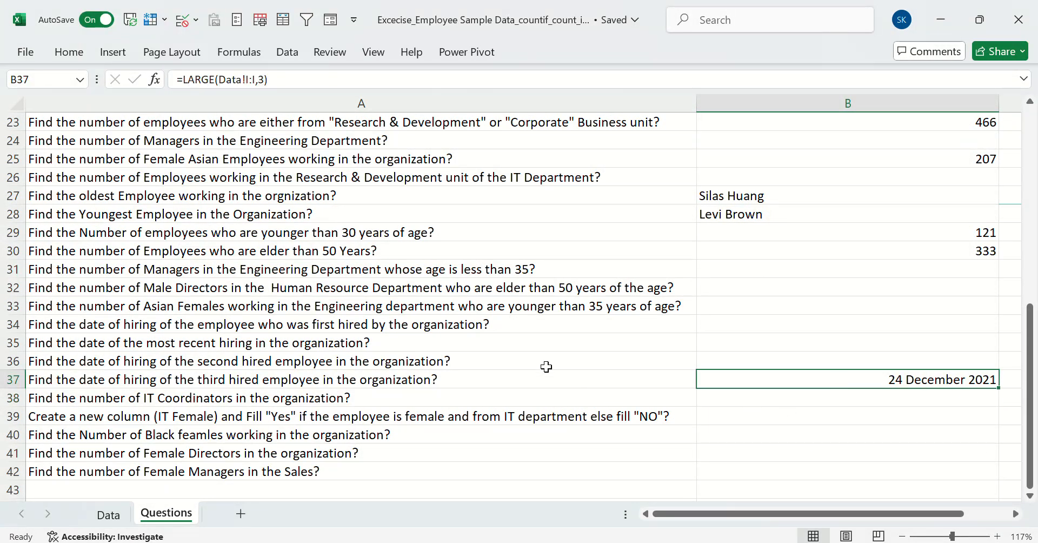
{"action": "scroll", "coordinate": [496, 299], "scroll_direction": "down", "scroll_amount": 3}
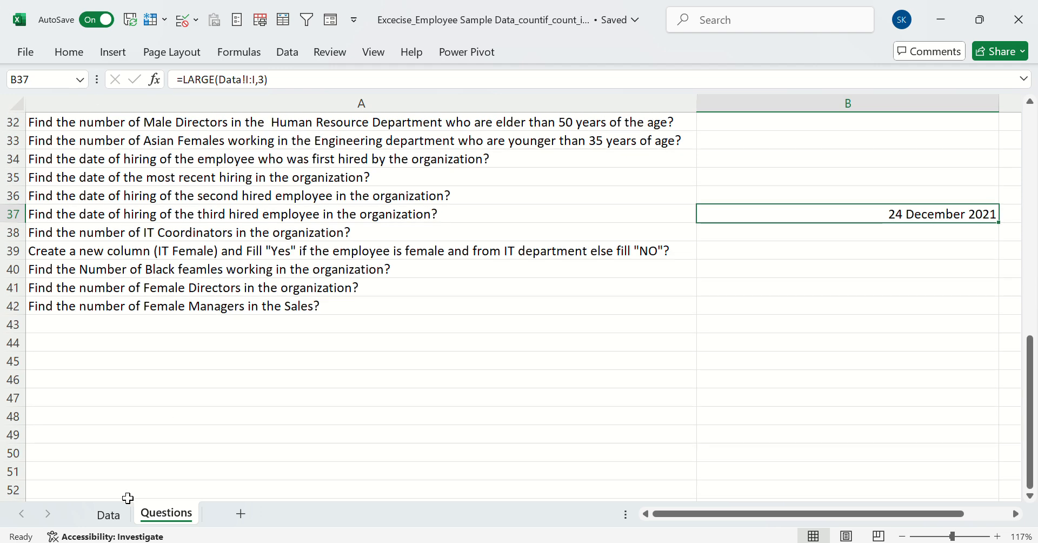
Replace LARGE with SMALL in the B37 formula for the third hired employee, giving =SMALL(Data!I:I,3), and check it
{"action": "left_click", "coordinate": [108, 515]}
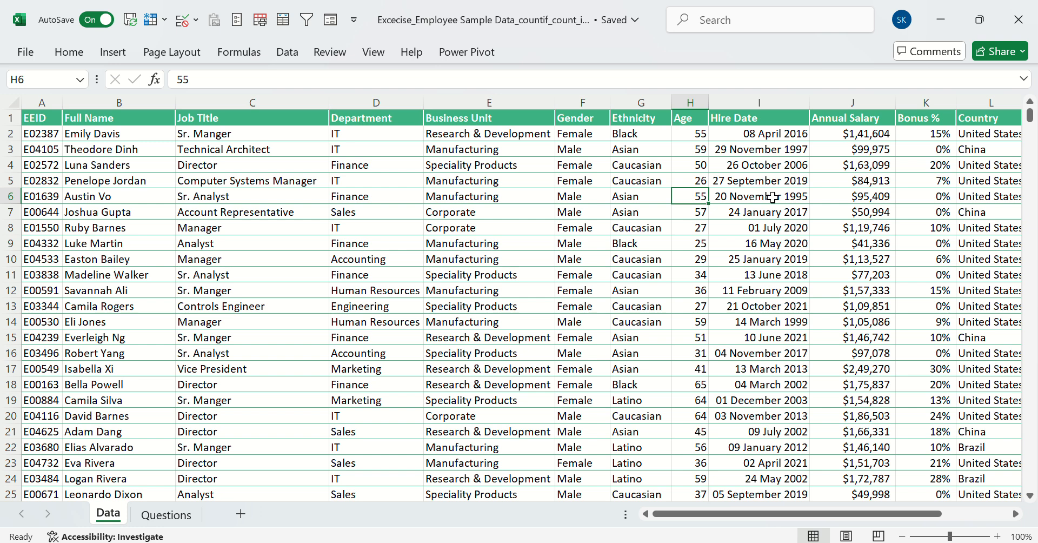
{"action": "left_click", "coordinate": [167, 514]}
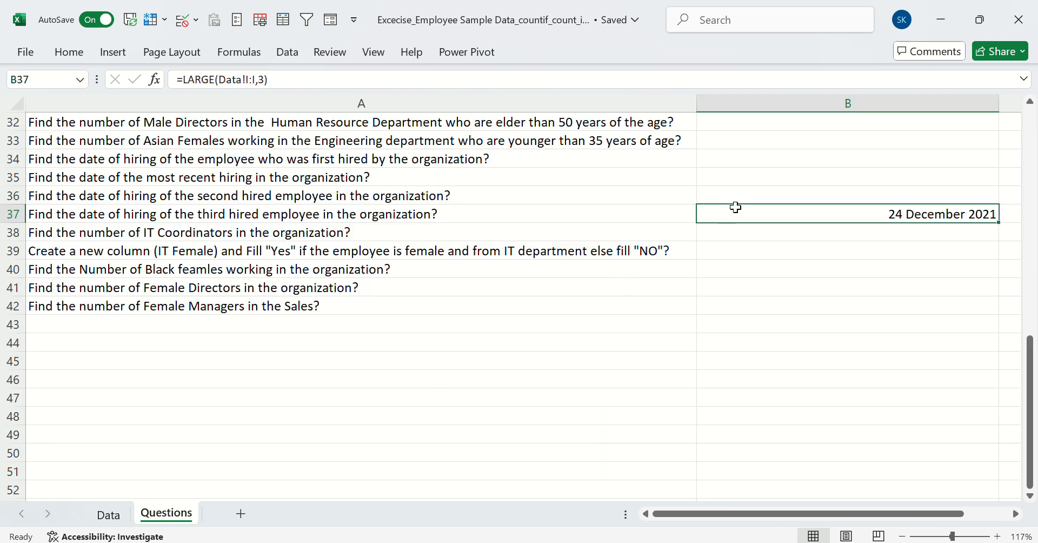
{"action": "left_click", "coordinate": [201, 81]}
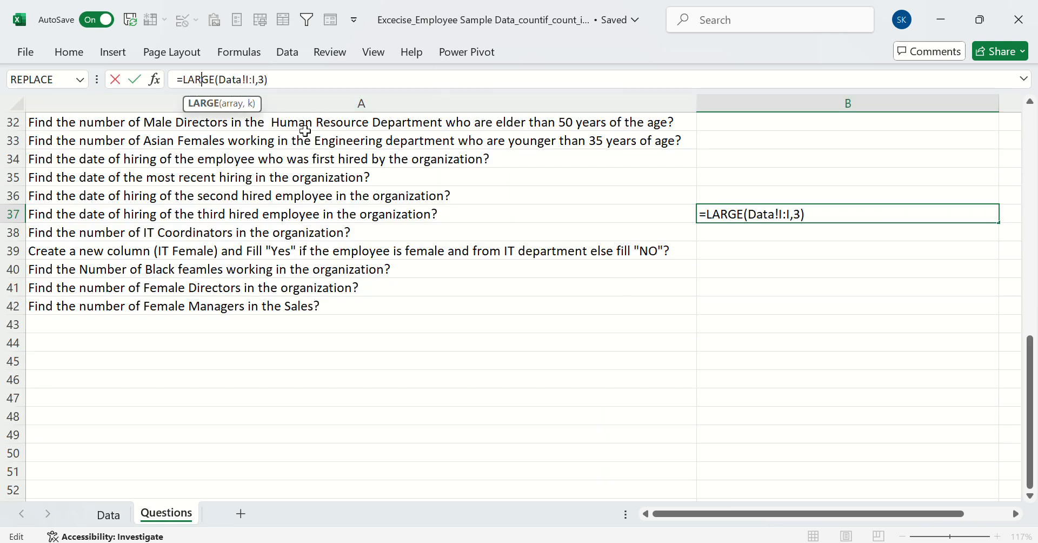
{"action": "key", "text": "BackSpace"}
{"action": "key", "text": "Delete"}
{"action": "key", "text": "Delete"}
{"action": "key", "text": "BackSpace"}
{"action": "key", "text": "BackSpace"}
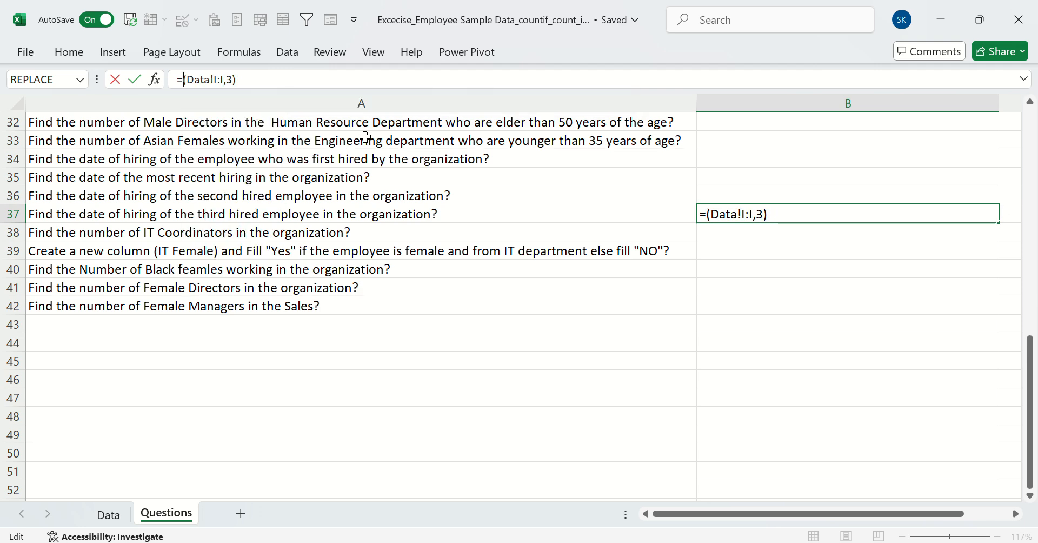
{"action": "type", "text": "small"}
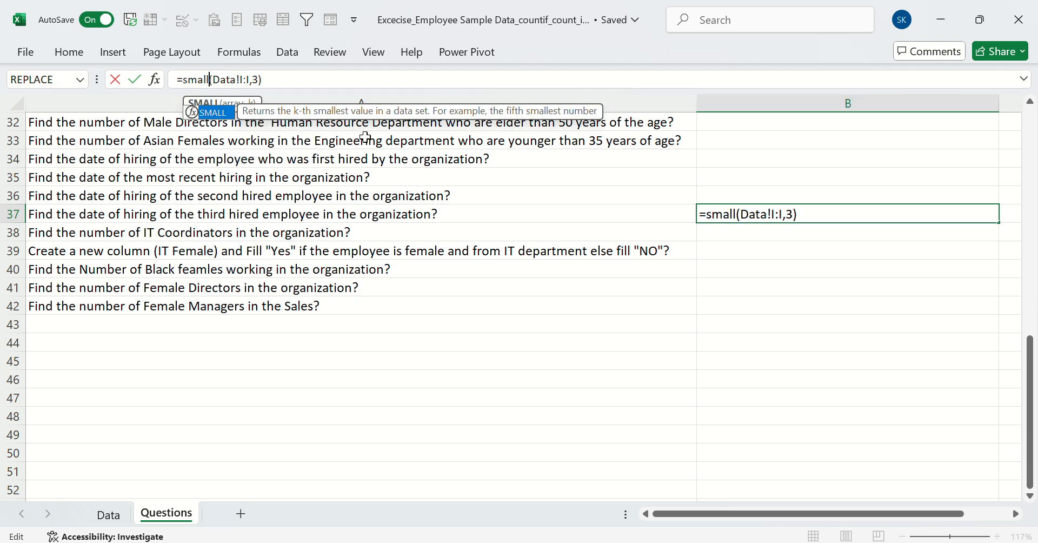
{"action": "key", "text": "Return"}
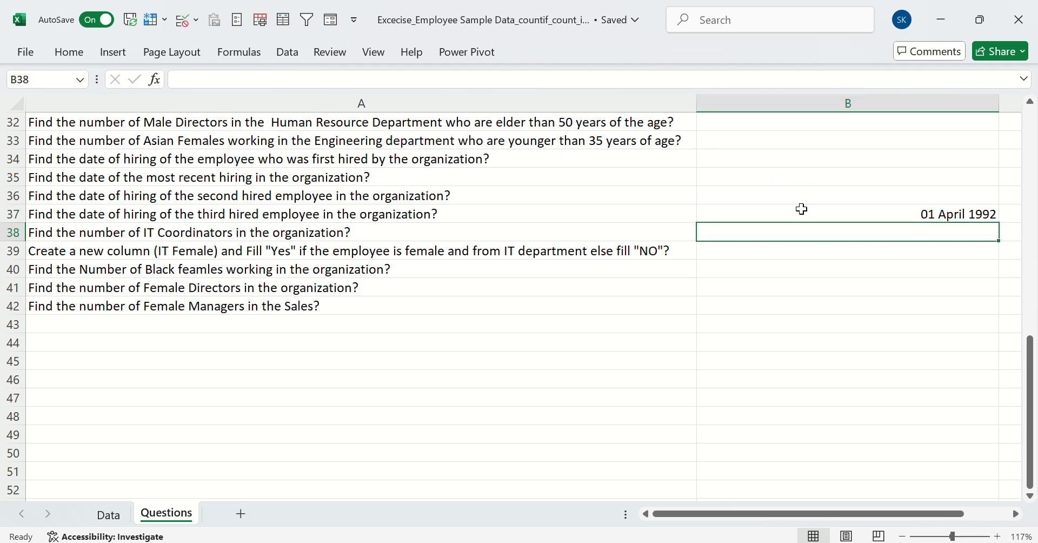
{"action": "left_click", "coordinate": [801, 209]}
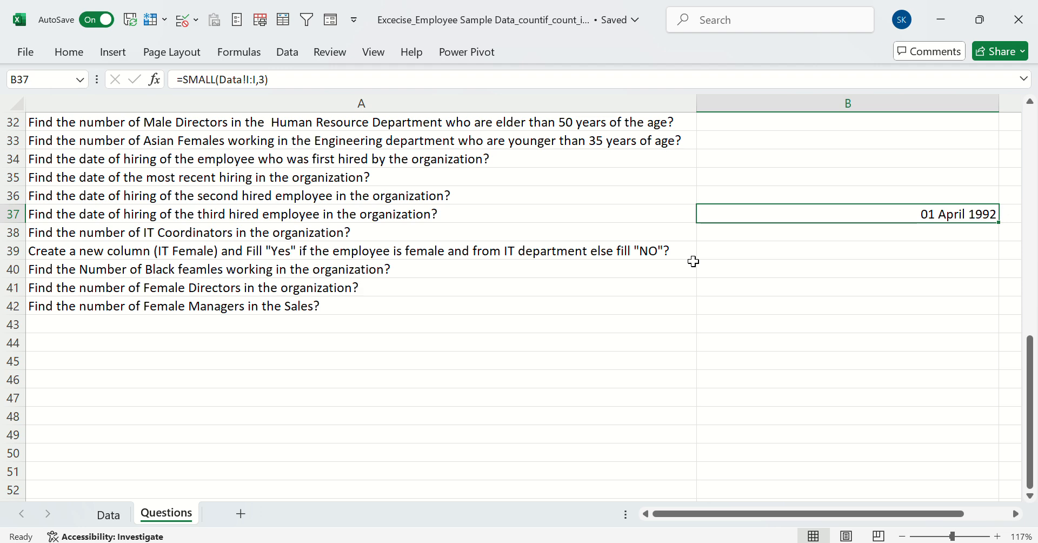
Read the questions in rows 38 and 39, and examine the Department and Gender columns on the Data sheet
{"action": "scroll", "coordinate": [694, 262], "scroll_direction": "up", "scroll_amount": 2}
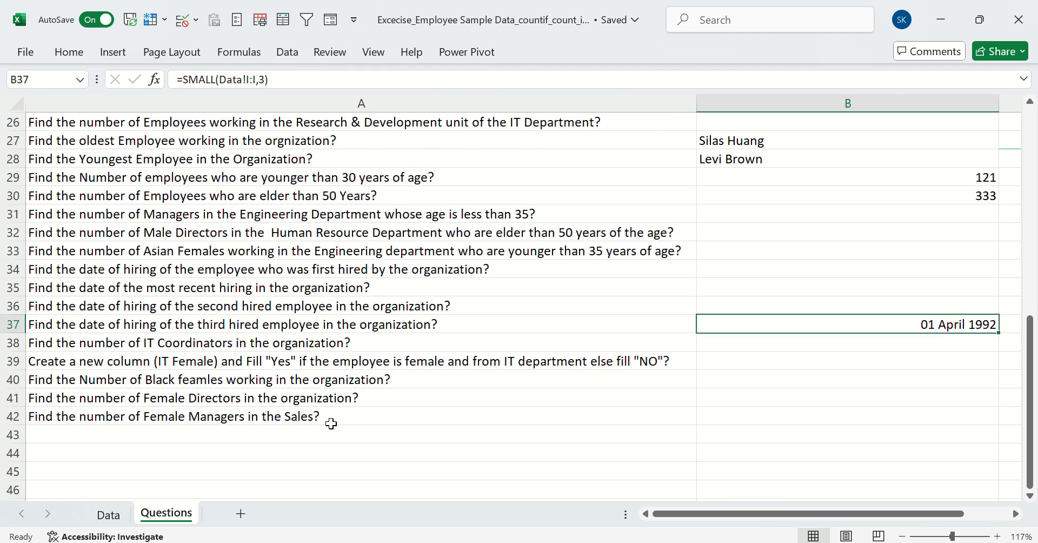
{"action": "left_click", "coordinate": [267, 345]}
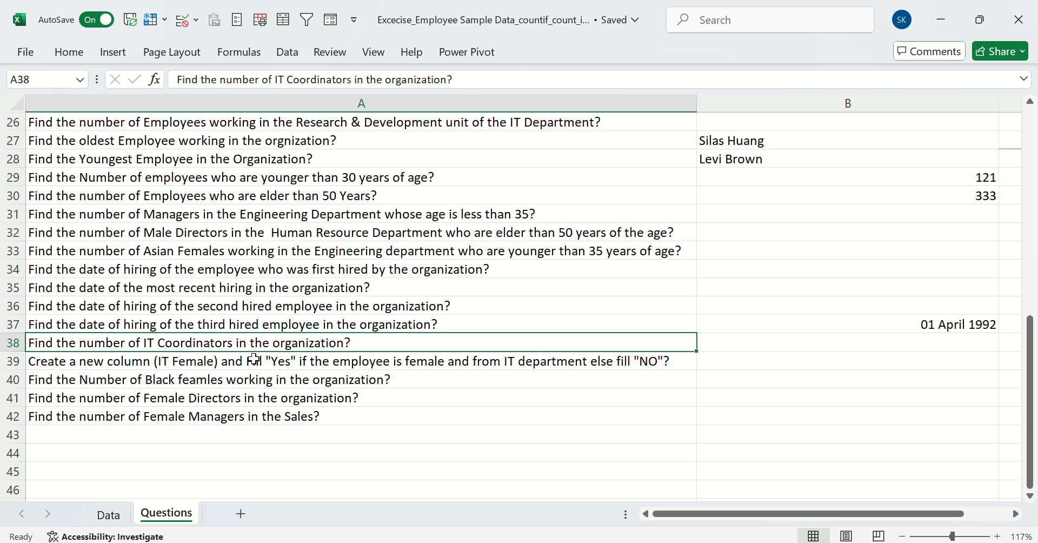
{"action": "left_click", "coordinate": [254, 359]}
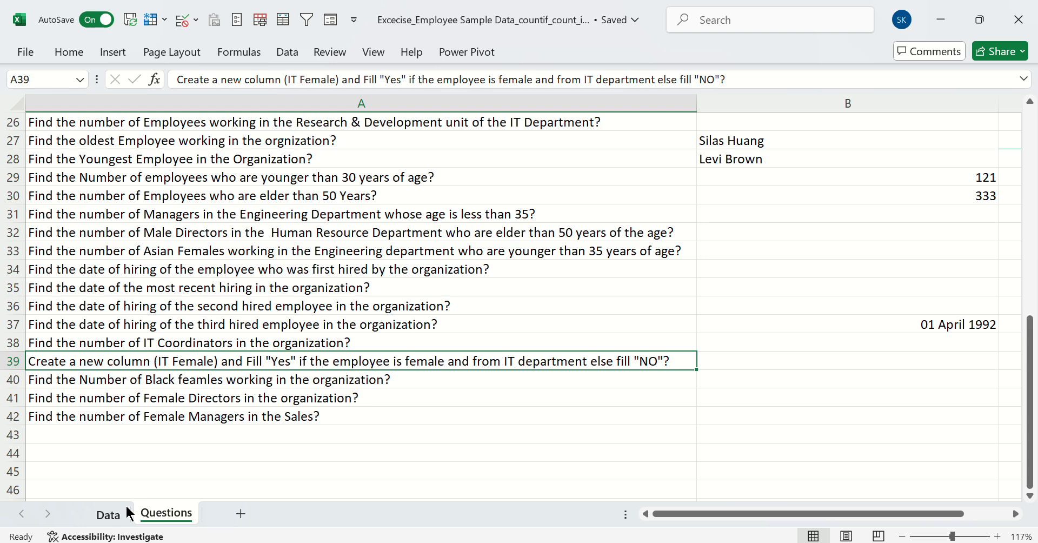
{"action": "left_click", "coordinate": [108, 513]}
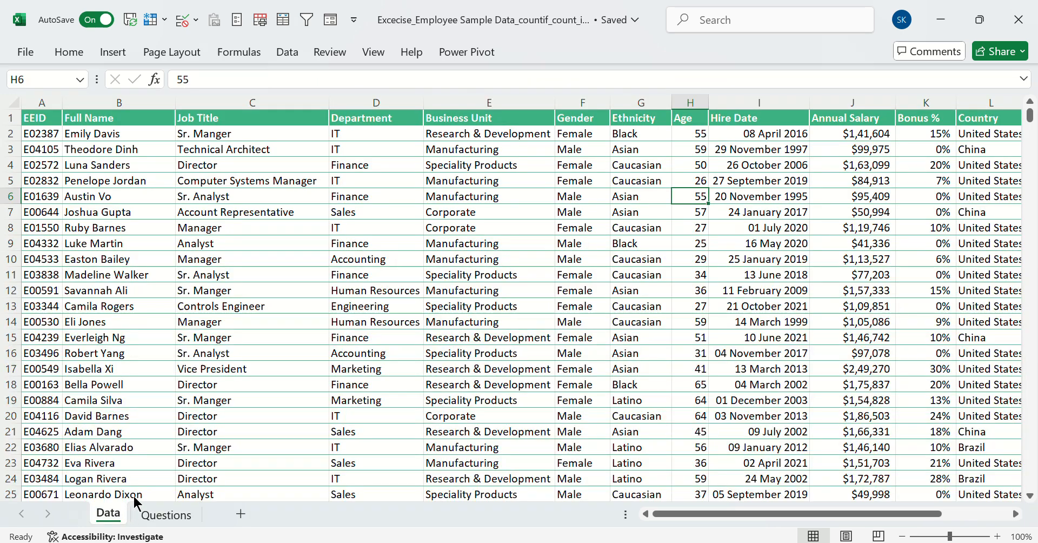
{"action": "left_click", "coordinate": [359, 153]}
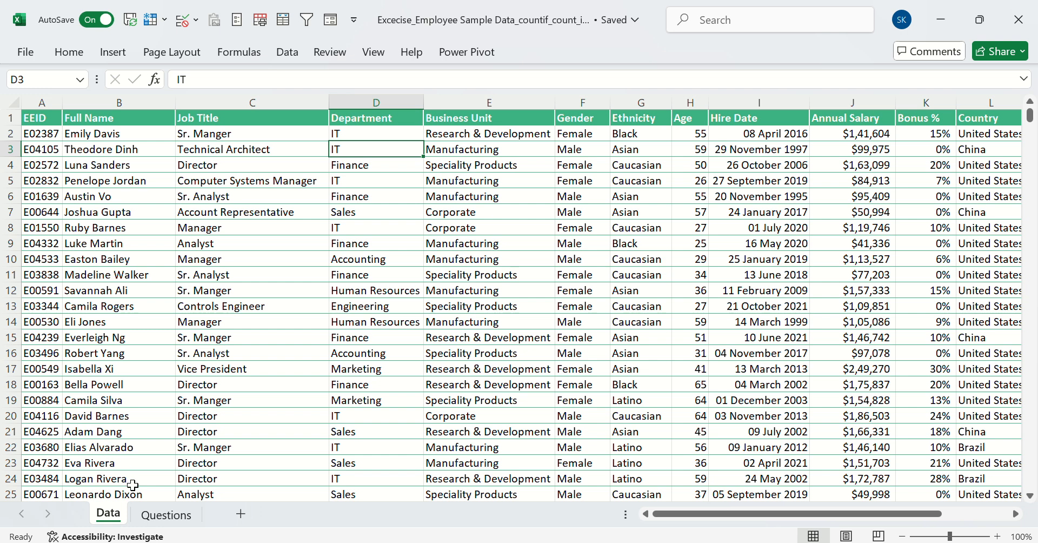
{"action": "left_click", "coordinate": [160, 515]}
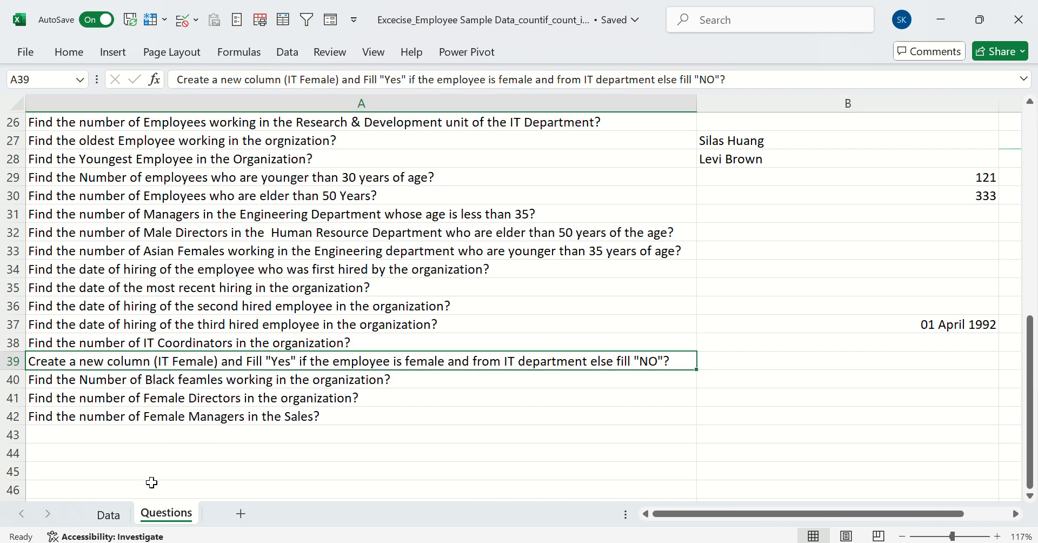
{"action": "left_click", "coordinate": [125, 515]}
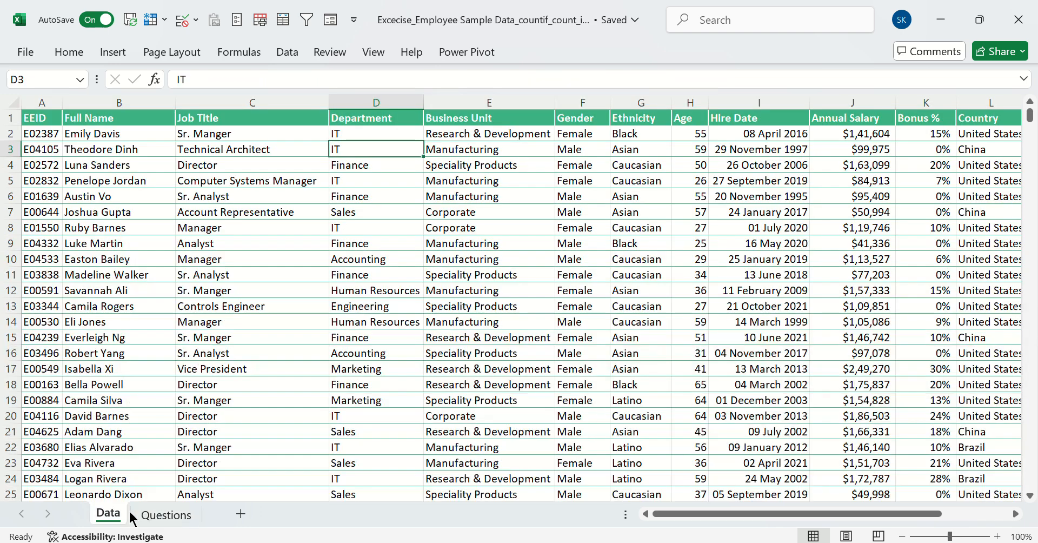
{"action": "left_click", "coordinate": [374, 135]}
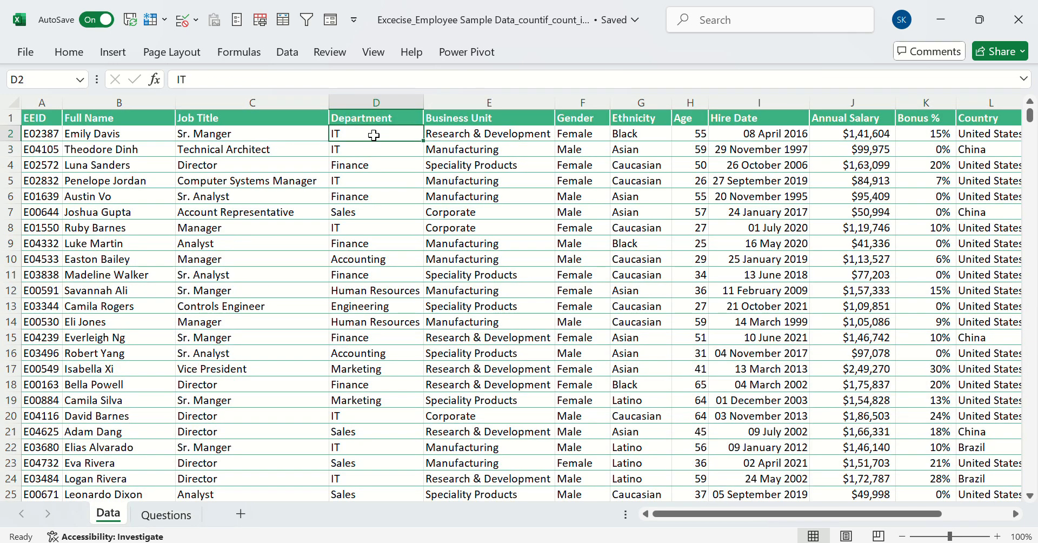
{"action": "left_click", "coordinate": [566, 130]}
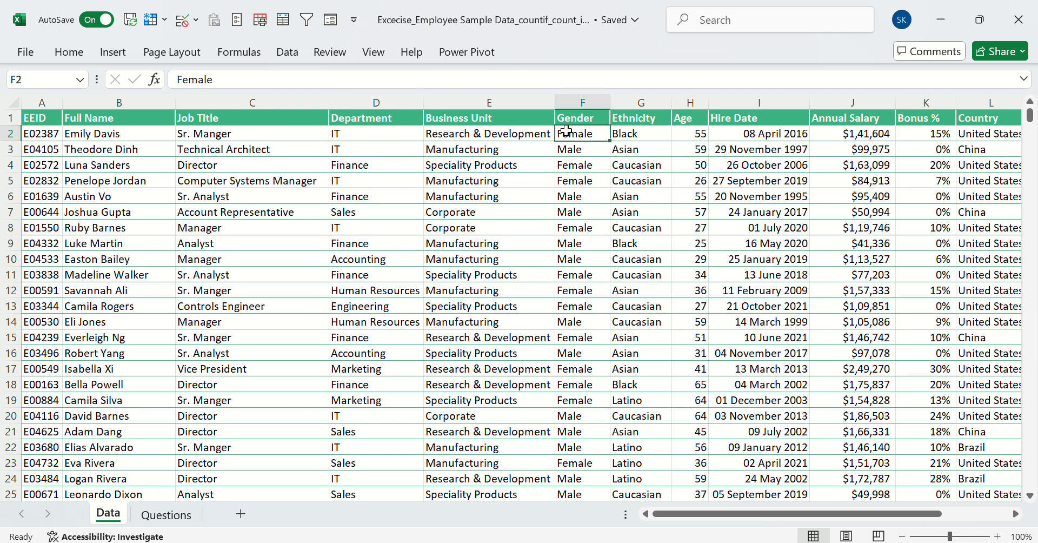
{"action": "left_click", "coordinate": [166, 514]}
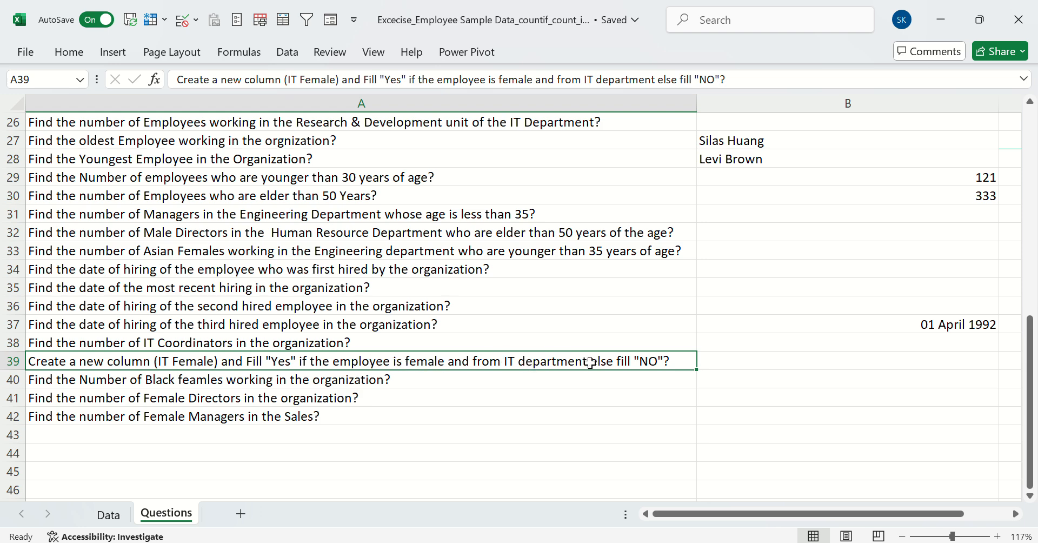
Insert a new column before Ethnicity on the Data sheet and enter the header "IT Dep" in G1
{"action": "left_click", "coordinate": [108, 514]}
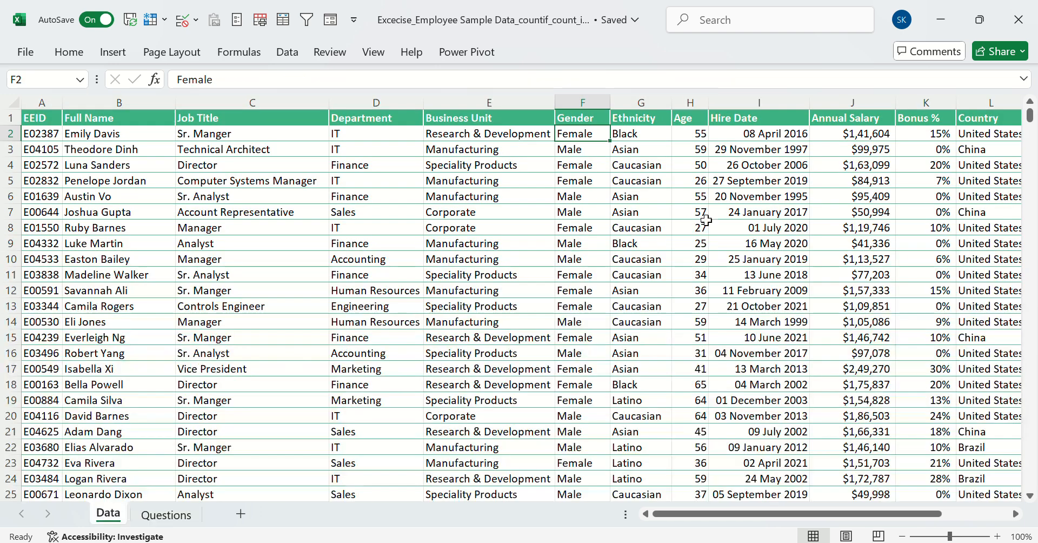
{"action": "scroll", "coordinate": [492, 144], "scroll_direction": "right", "scroll_amount": 2}
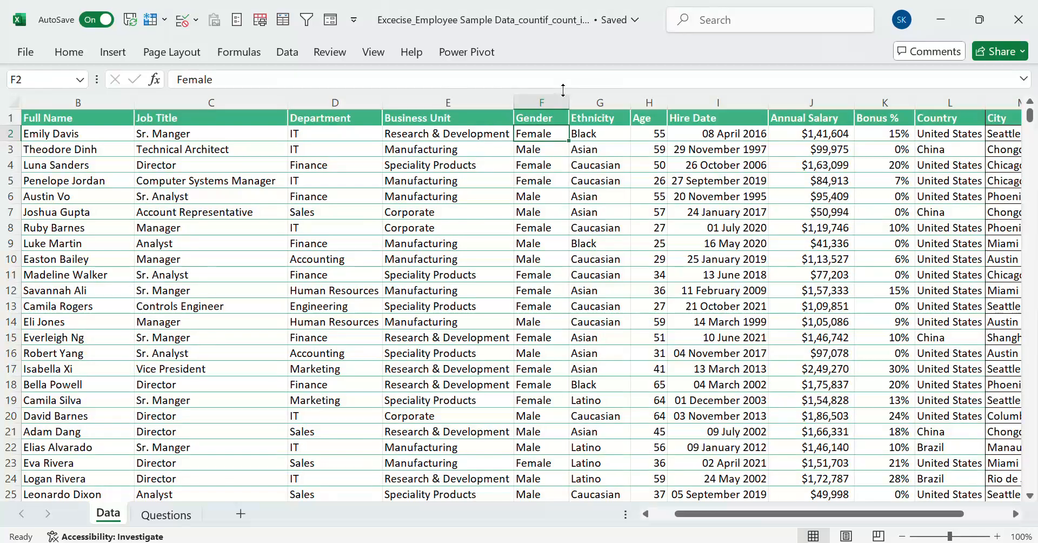
{"action": "left_click", "coordinate": [598, 103]}
{"action": "right_click", "coordinate": [599, 103]}
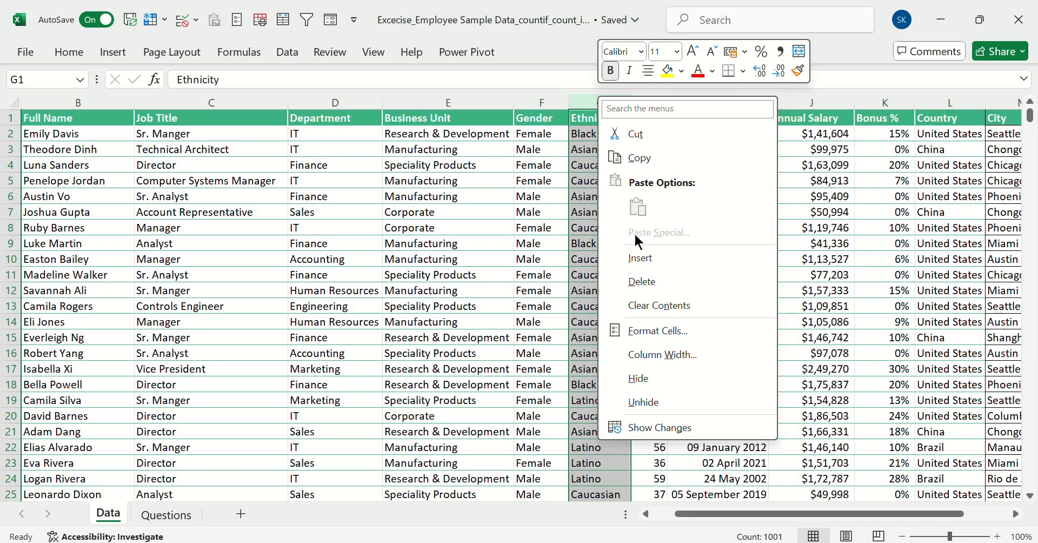
{"action": "left_click", "coordinate": [638, 253]}
{"action": "left_click", "coordinate": [608, 119]}
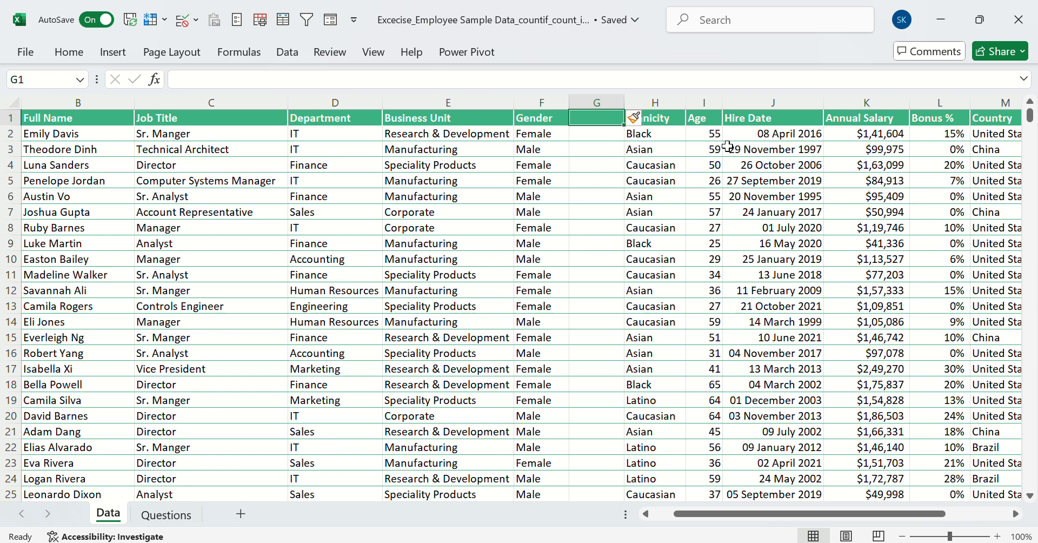
{"action": "type", "text": "IT Dep"}
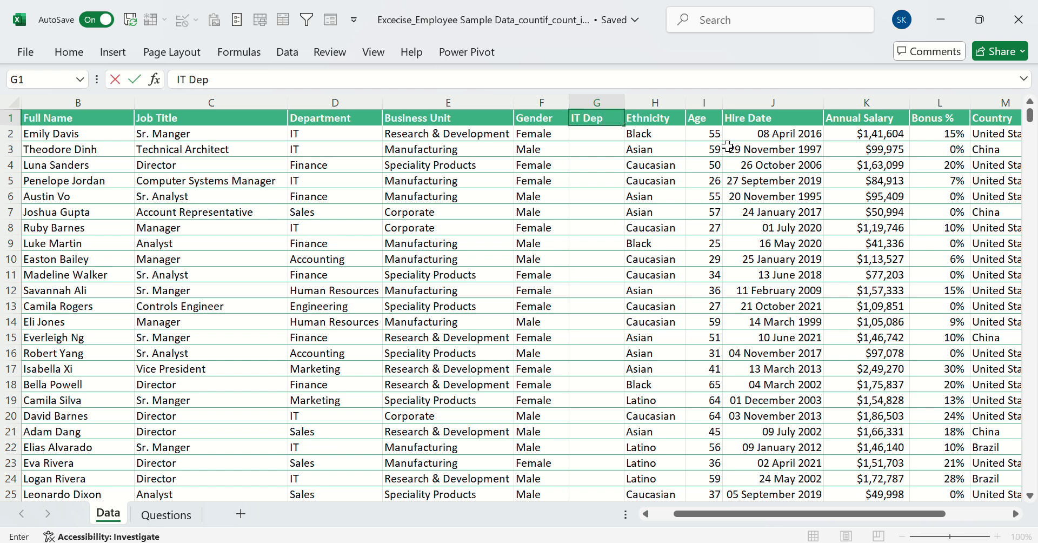
{"action": "key", "text": "Return"}
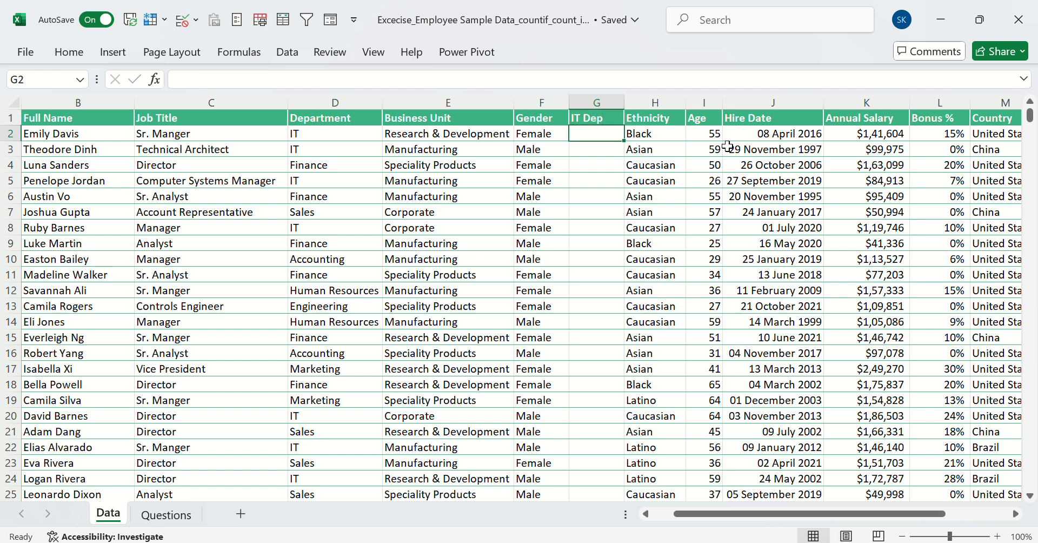
Change the header of the new column in G1 to "IT Fe"
{"action": "key", "text": "Up"}
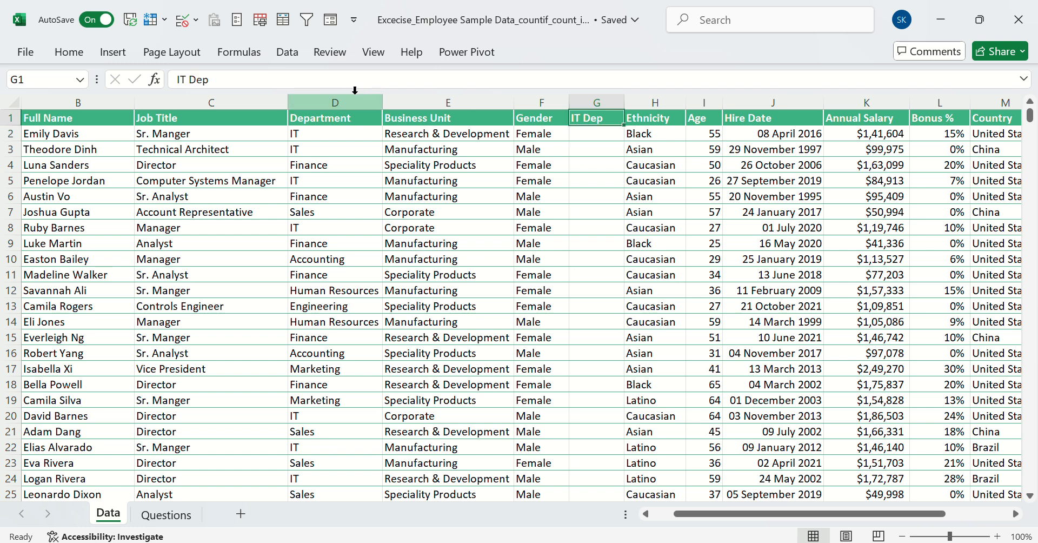
{"action": "left_click", "coordinate": [226, 79]}
{"action": "key", "text": "BackSpace"}
{"action": "key", "text": "BackSpace"}
{"action": "key", "text": "BackSpace"}
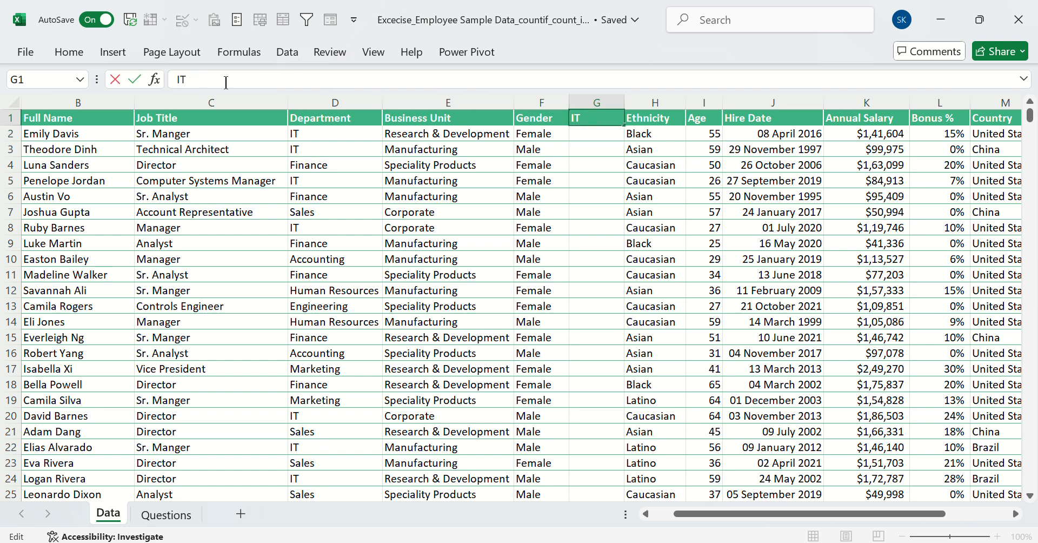
{"action": "type", "text": "Fe"}
{"action": "key", "text": "Return"}
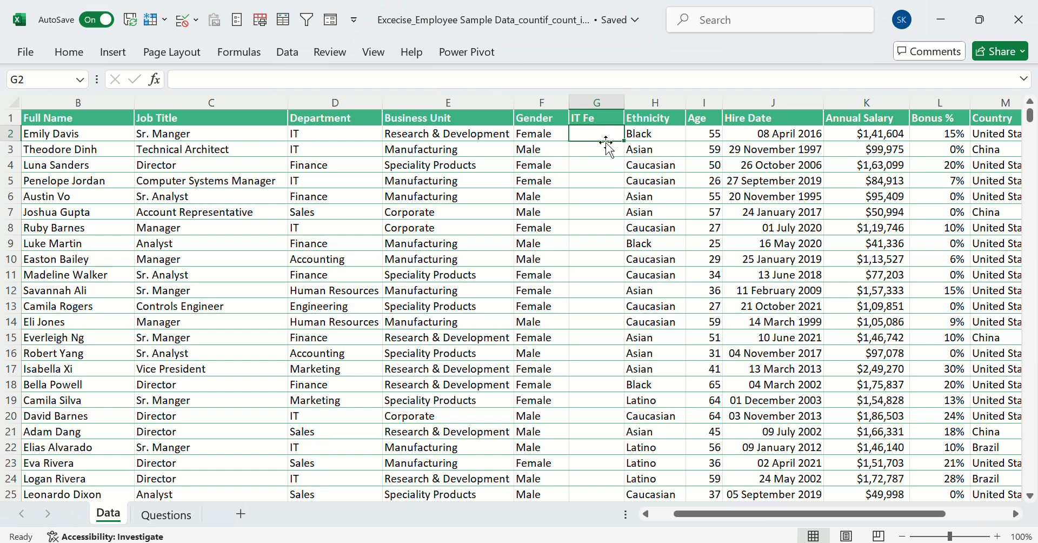
{"action": "type", "text": "=IFS("}
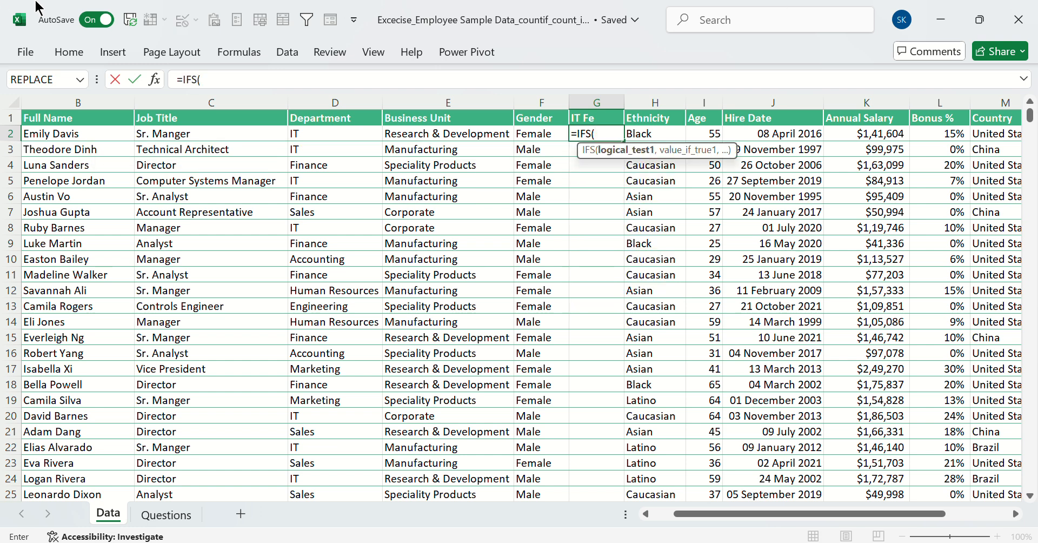
{"action": "left_click", "coordinate": [366, 132]}
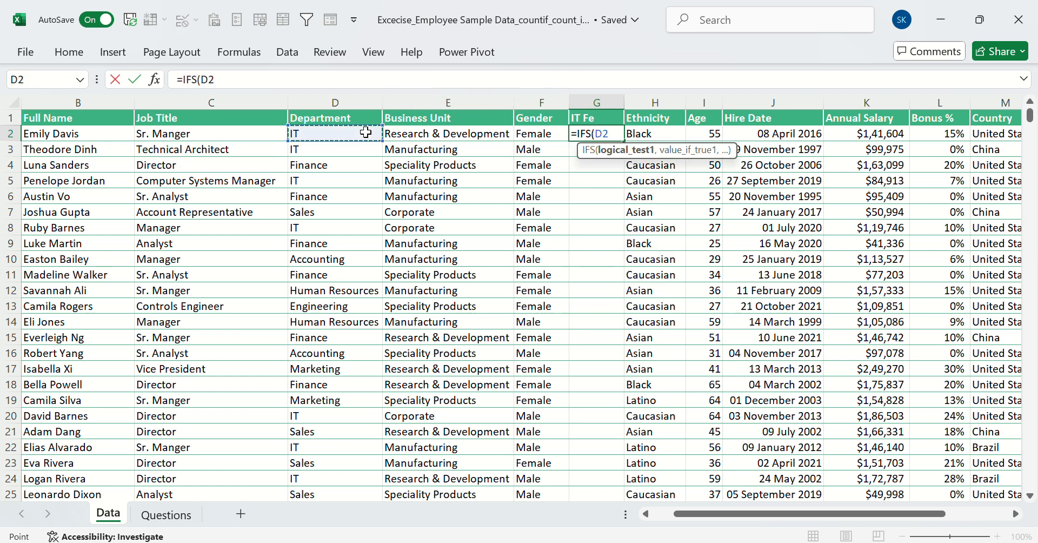
{"action": "type", "text": "=\"IT"}
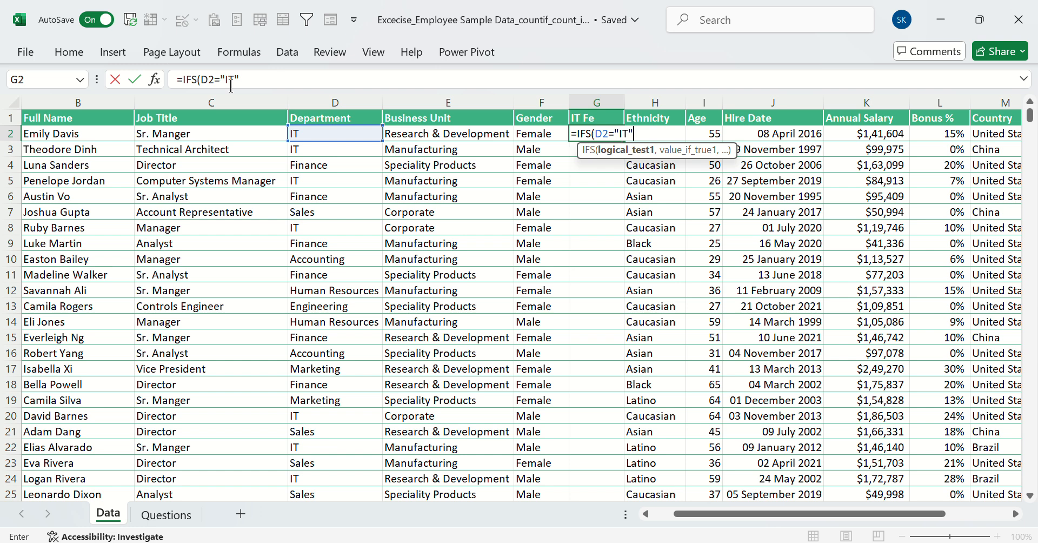
{"action": "left_click", "coordinate": [251, 83]}
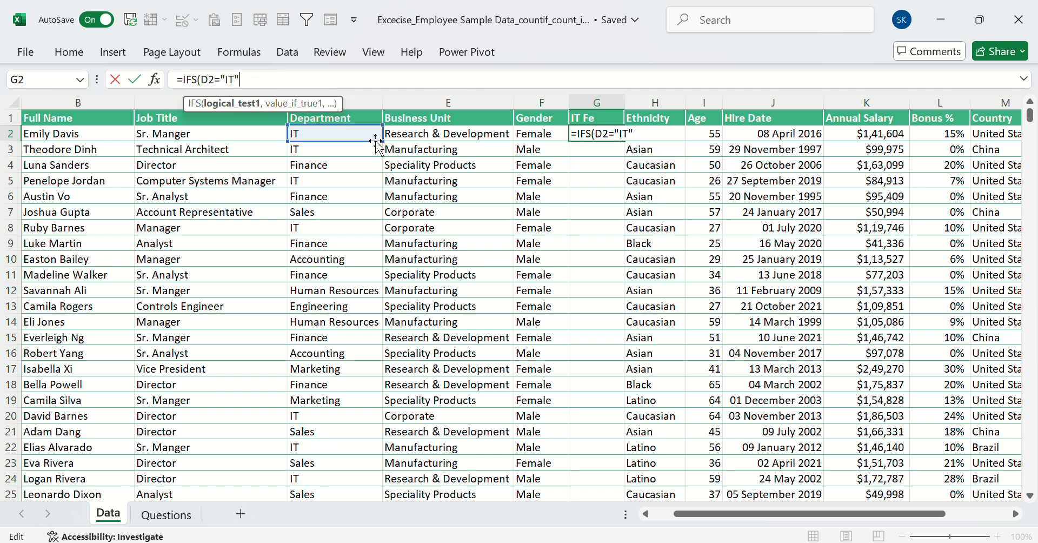
{"action": "type", "text": ","}
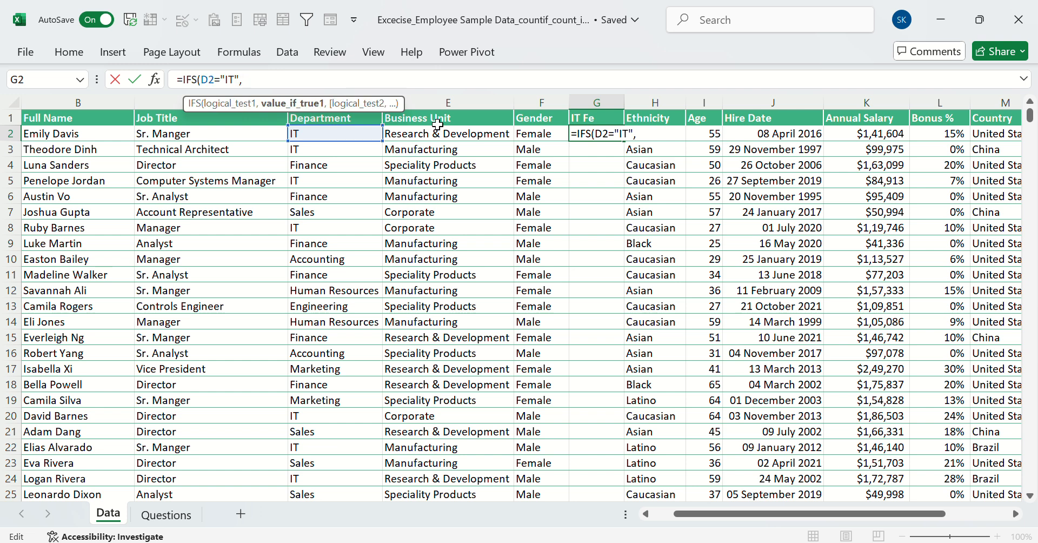
{"action": "key", "text": "BackSpace"}
{"action": "key", "text": "BackSpace"}
{"action": "key", "text": "BackSpace"}
{"action": "key", "text": "BackSpace"}
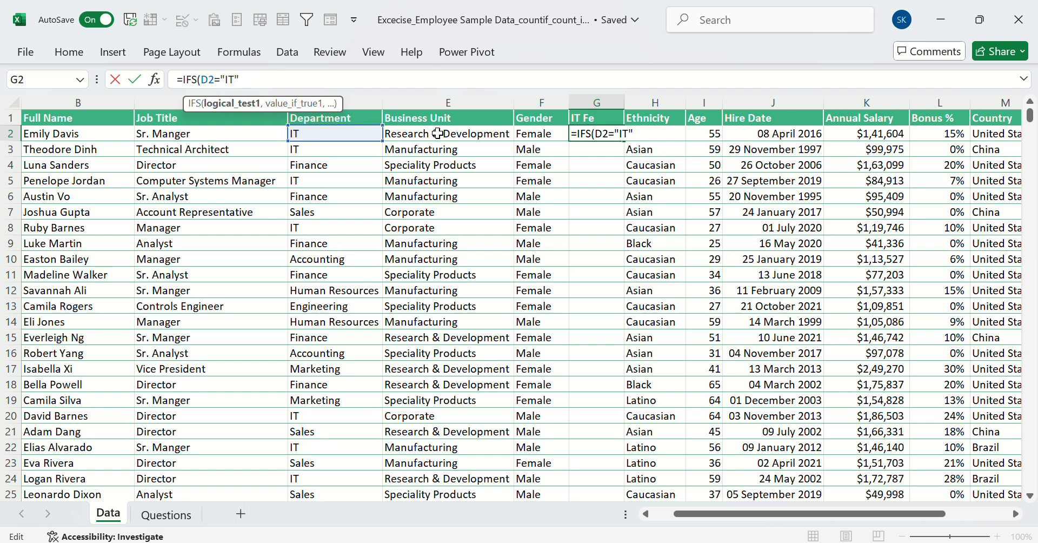
{"action": "key", "text": "BackSpace"}
{"action": "key", "text": "BackSpace"}
{"action": "key", "text": "BackSpace"}
{"action": "key", "text": "BackSpace"}
{"action": "key", "text": "BackSpace"}
{"action": "key", "text": "BackSpace"}
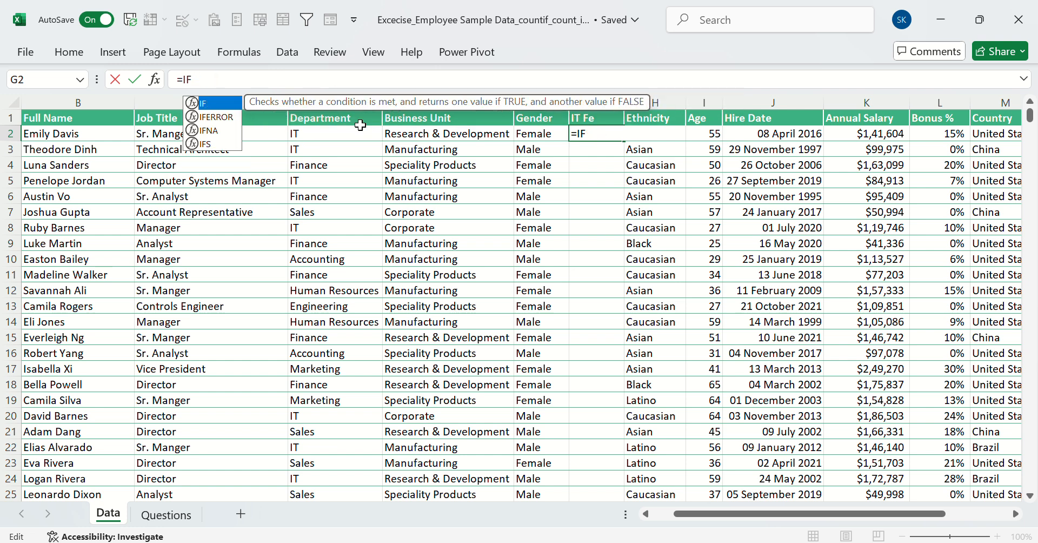
Begin the IF formula in G2 with an AND test whose first condition is D2="IT"
{"action": "type", "text": "(an"}
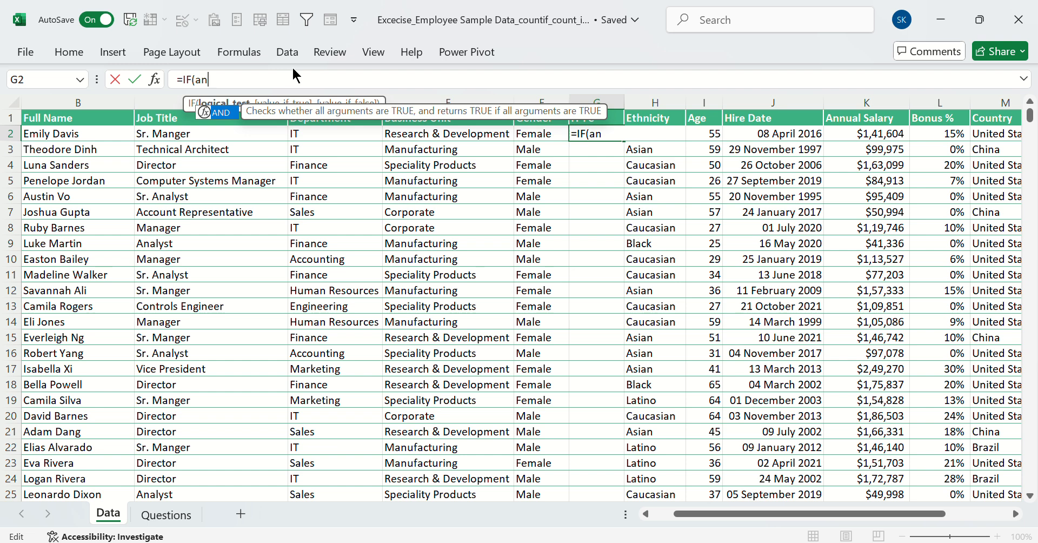
{"action": "key", "text": "Tab"}
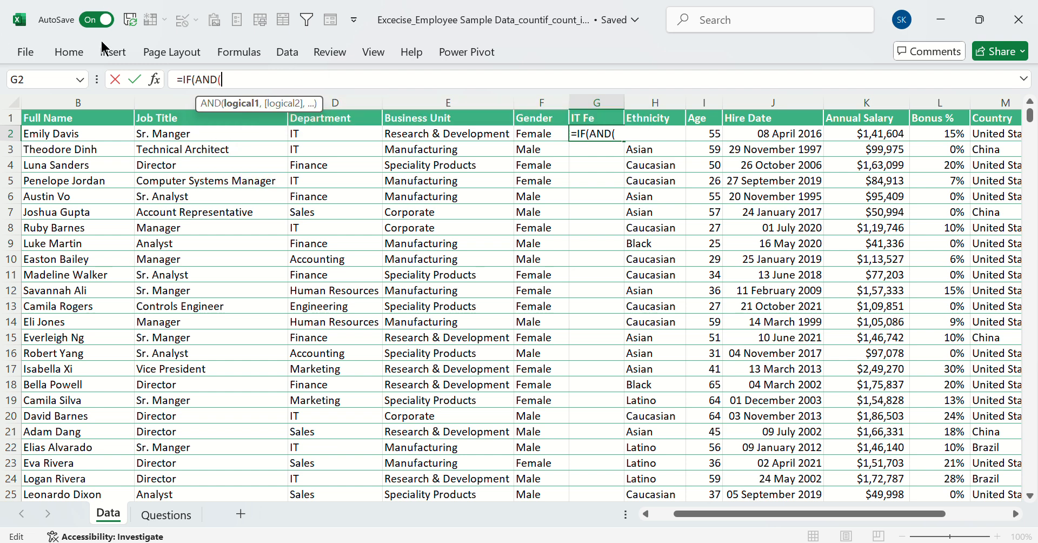
{"action": "left_click", "coordinate": [314, 136]}
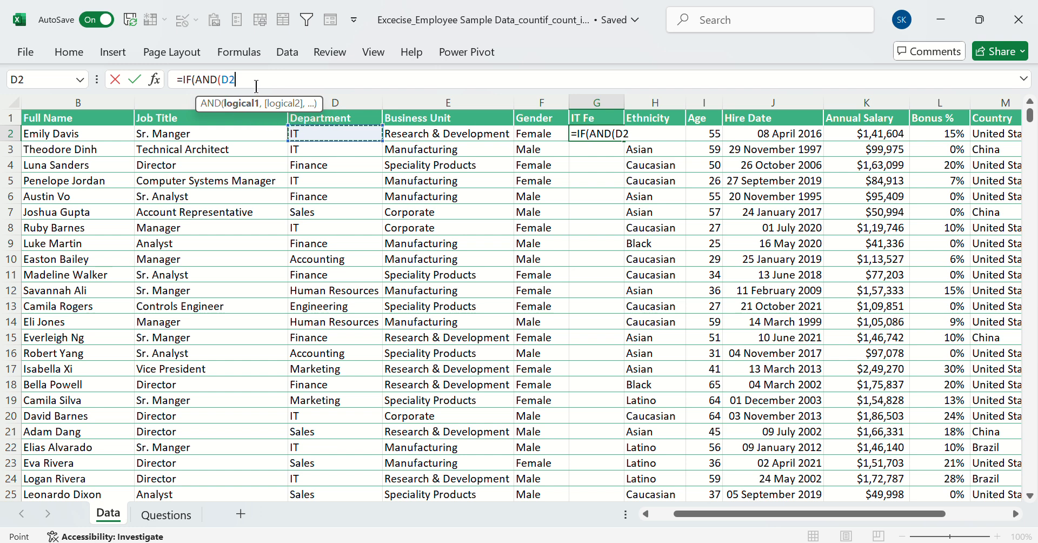
{"action": "type", "text": "=\"IT\""}
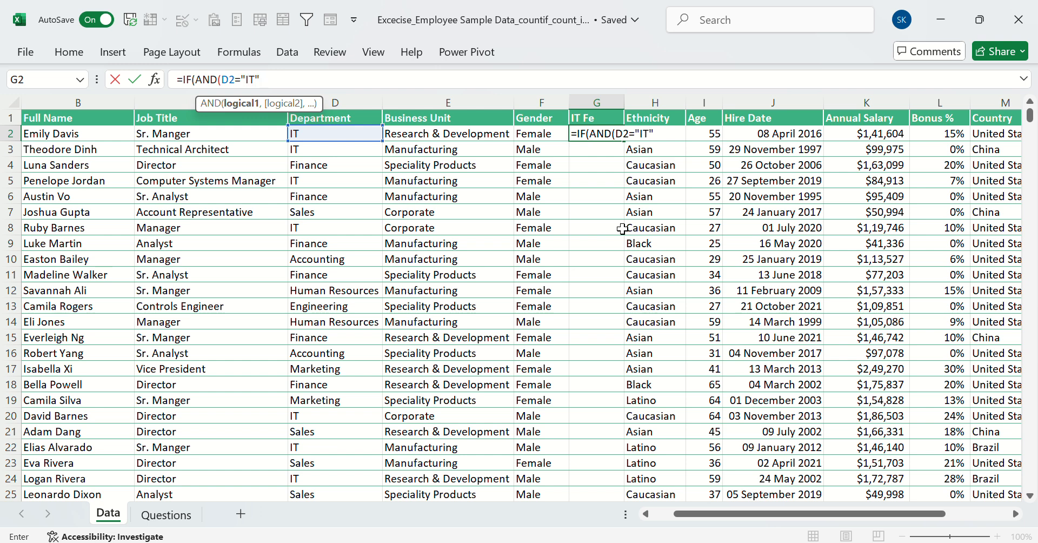
{"action": "type", "text": ","}
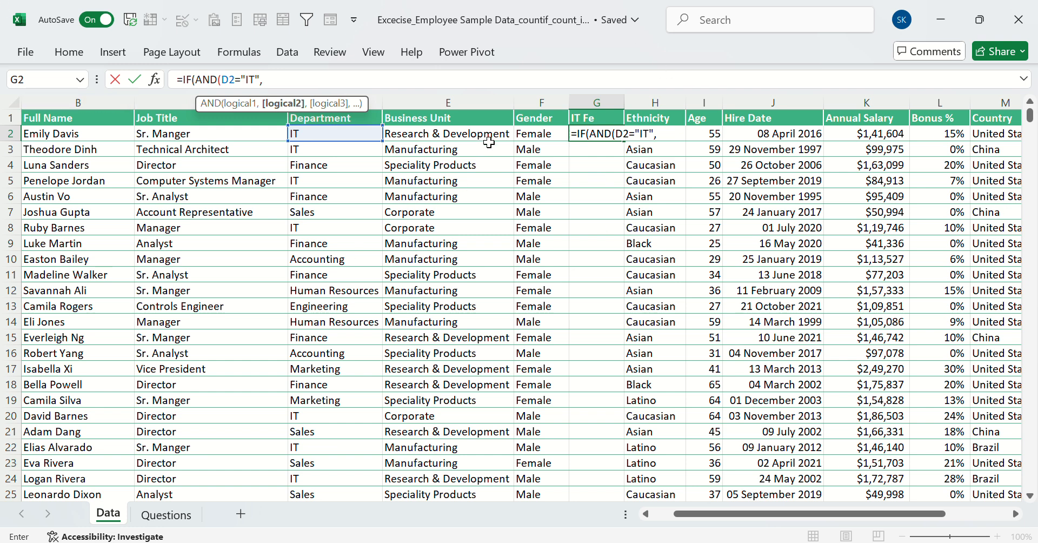
Add F2="Female" as the second condition of the AND test in G2 and close the AND function
{"action": "left_click", "coordinate": [530, 135]}
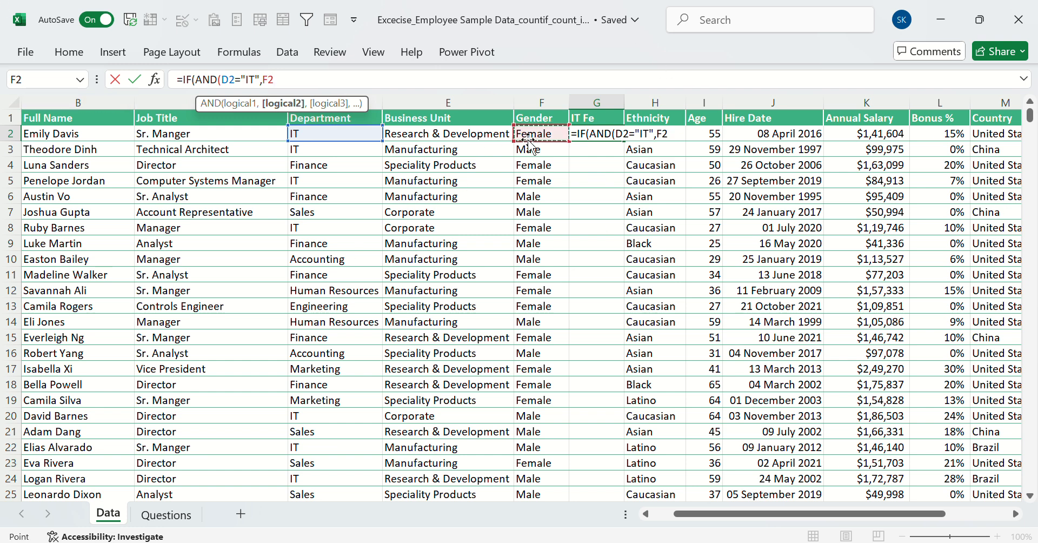
{"action": "type", "text": "=\"FE"}
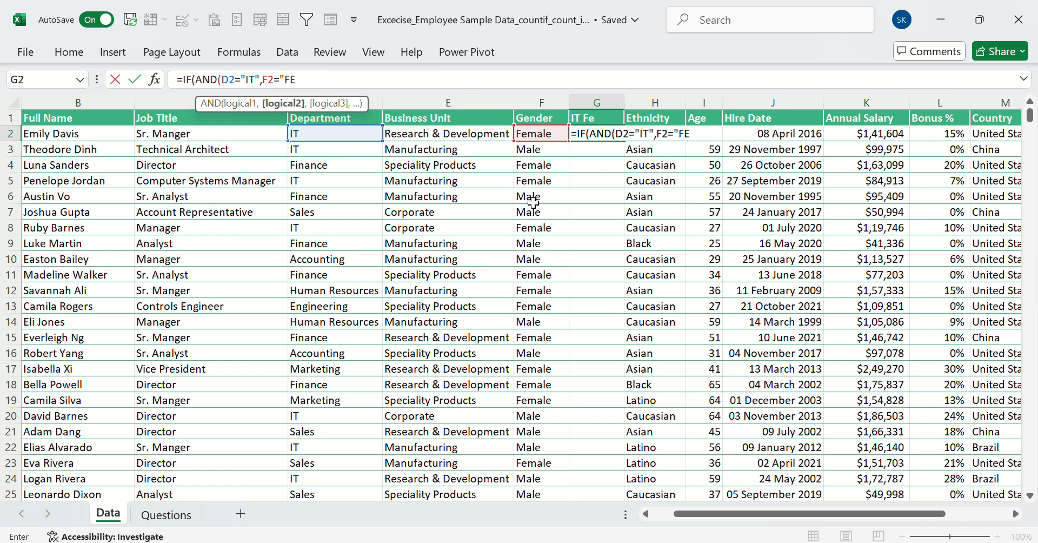
{"action": "type", "text": "mal"}
{"action": "key", "text": "BackSpace"}
{"action": "key", "text": "BackSpace"}
{"action": "key", "text": "BackSpace"}
{"action": "key", "text": "BackSpace"}
{"action": "type", "text": "emale\")"}
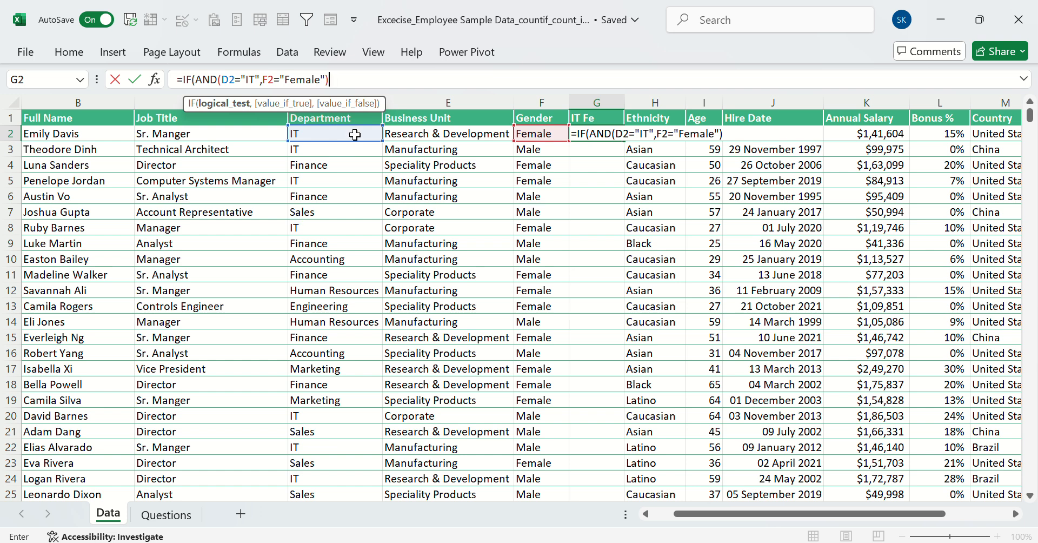
{"action": "key", "text": "BackSpace"}
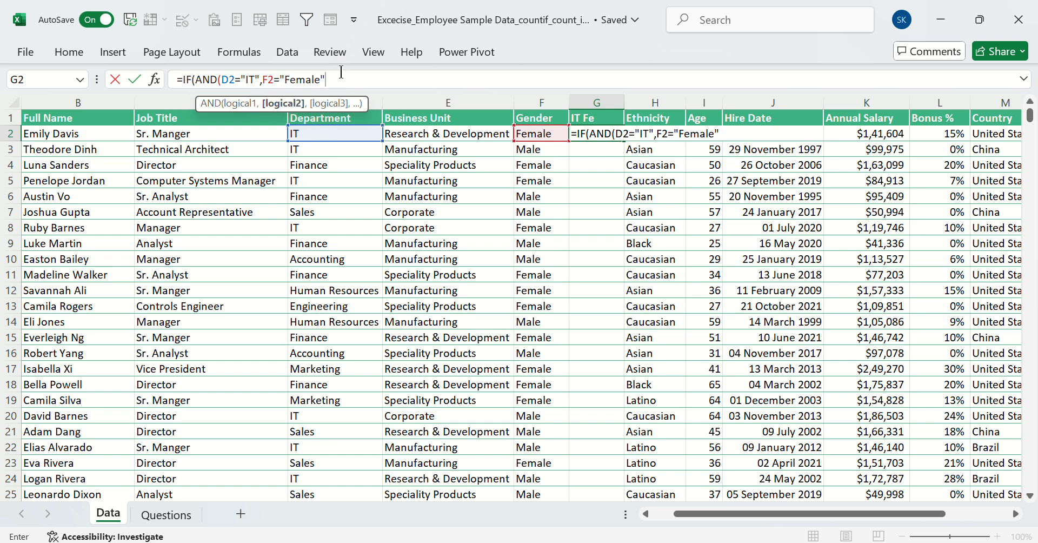
{"action": "type", "text": ")"}
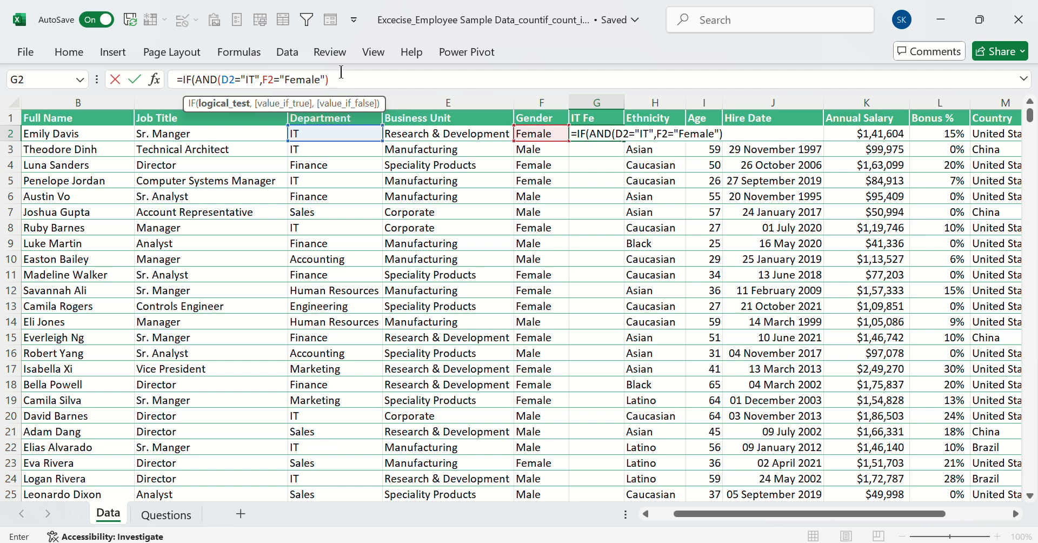
{"action": "key", "text": "BackSpace"}
{"action": "type", "text": ","}
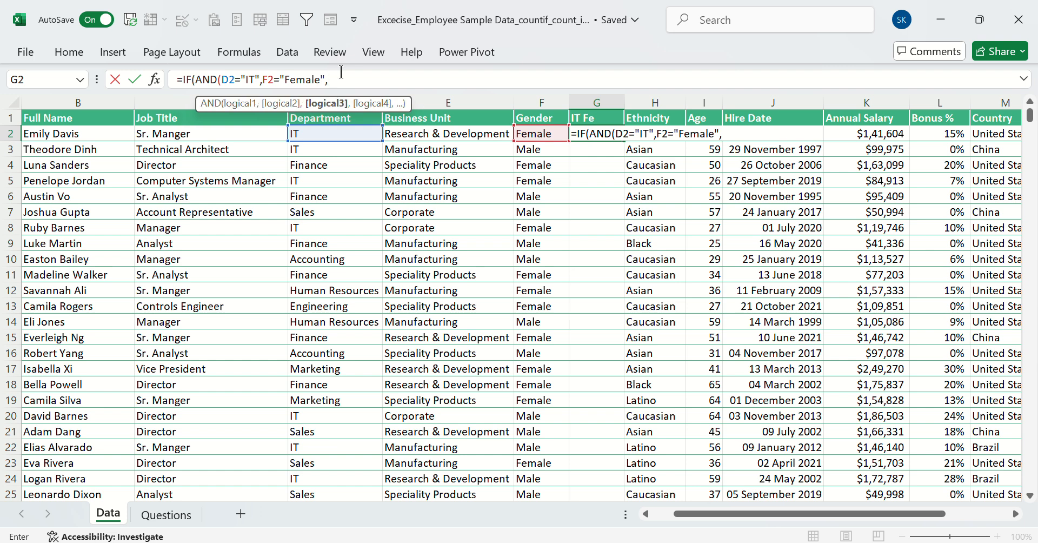
{"action": "key", "text": "BackSpace"}
{"action": "type", "text": ")"}
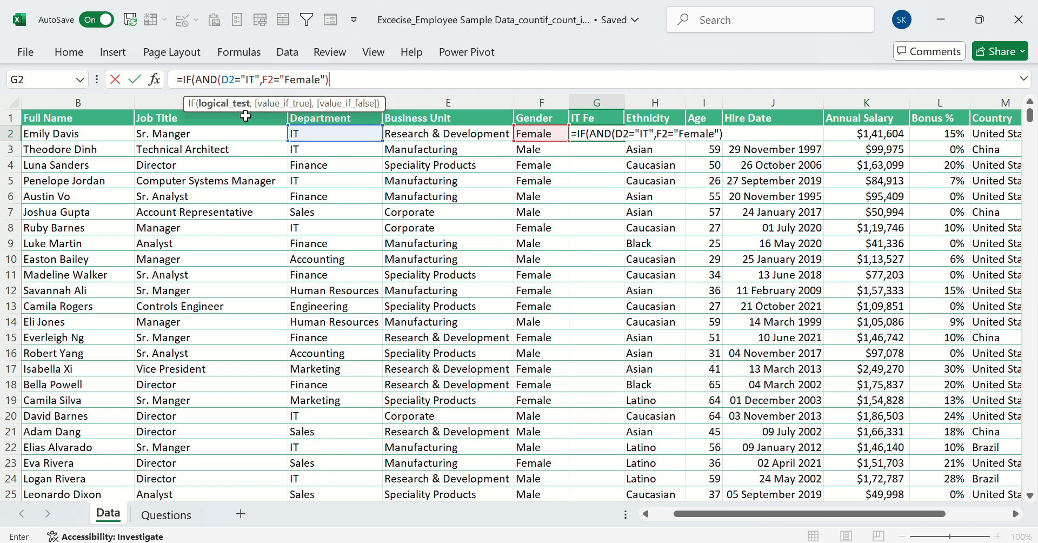
Complete the G2 formula with "Yes" for true and "NO" for false, giving =IF(AND(D2="IT",F2="Female"),"Yes","NO")
{"action": "type", "text": ","}
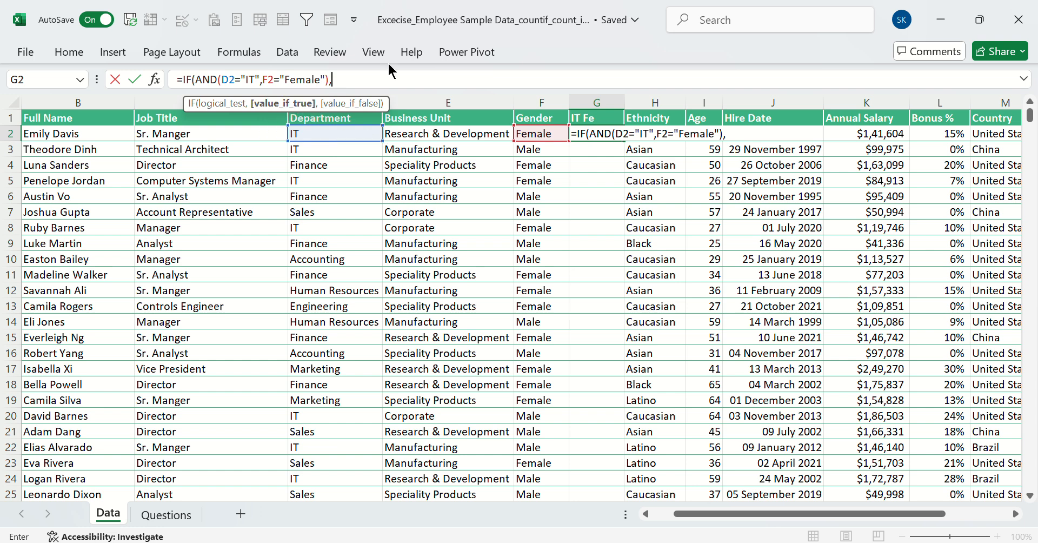
{"action": "type", "text": "\"Yes'"}
{"action": "type", "text": ","}
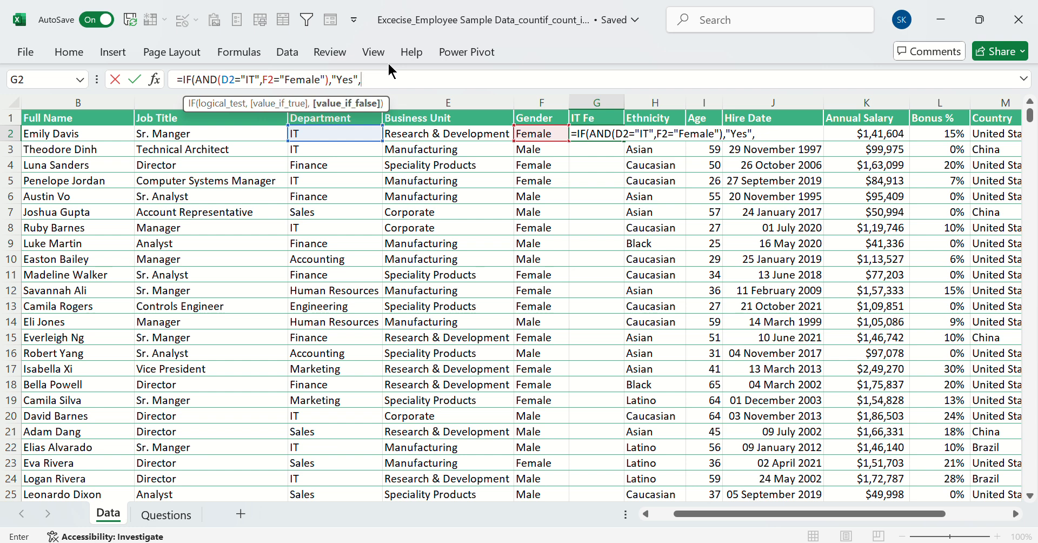
{"action": "type", "text": "\"NO\""}
{"action": "key", "text": "Return"}
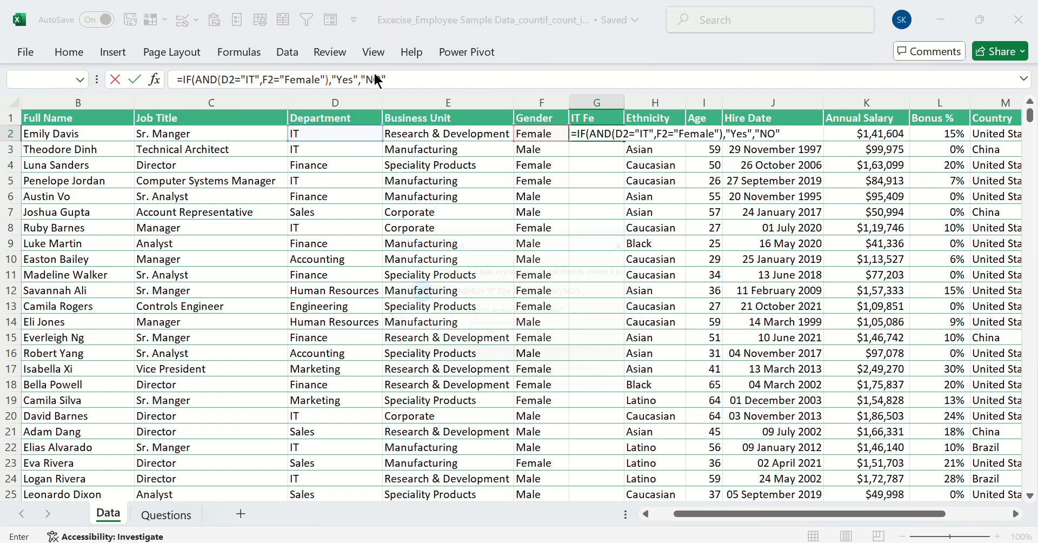
{"action": "key", "text": "Return"}
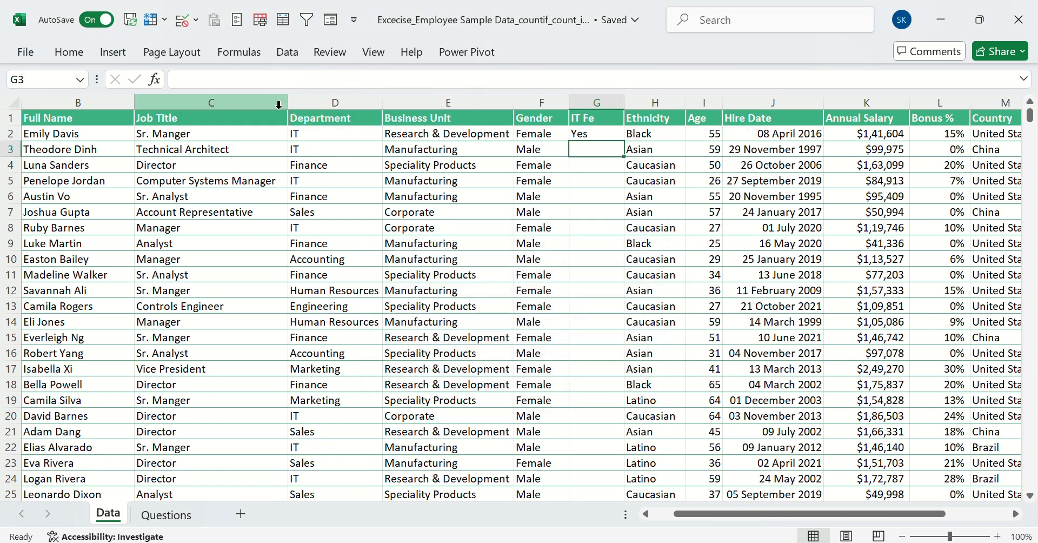
Fill the G2 formula down the IT Fe column and spot-check rows 3, 5 and 6 against Department and Gender
{"action": "left_click", "coordinate": [607, 129]}
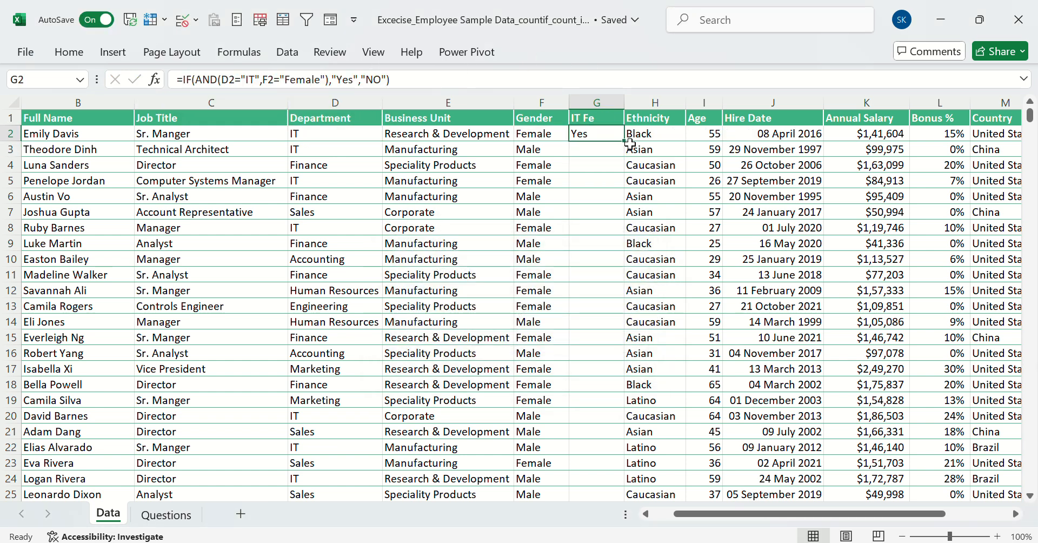
{"action": "double_click", "coordinate": [625, 141]}
{"action": "left_click", "coordinate": [600, 153]}
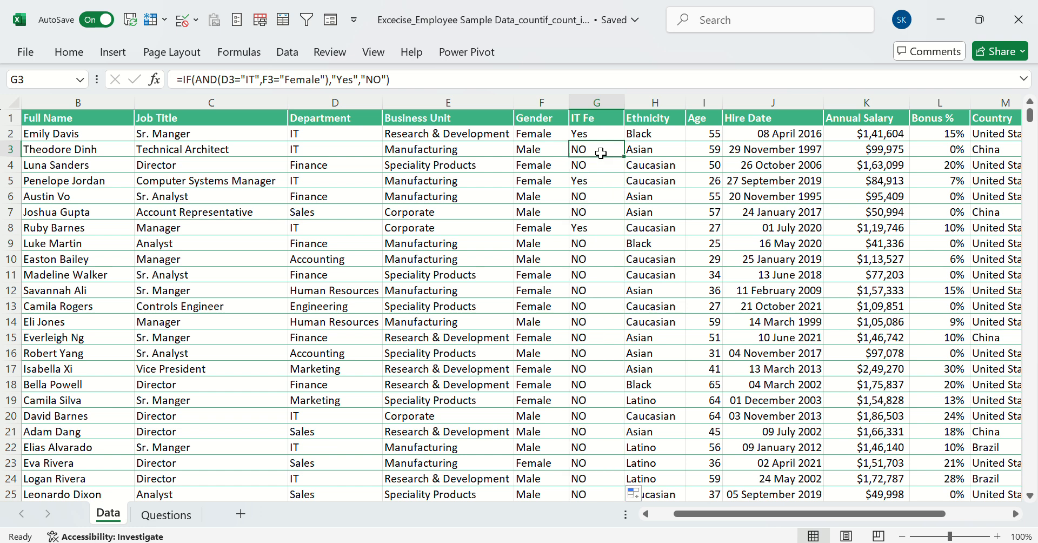
{"action": "left_click", "coordinate": [528, 153]}
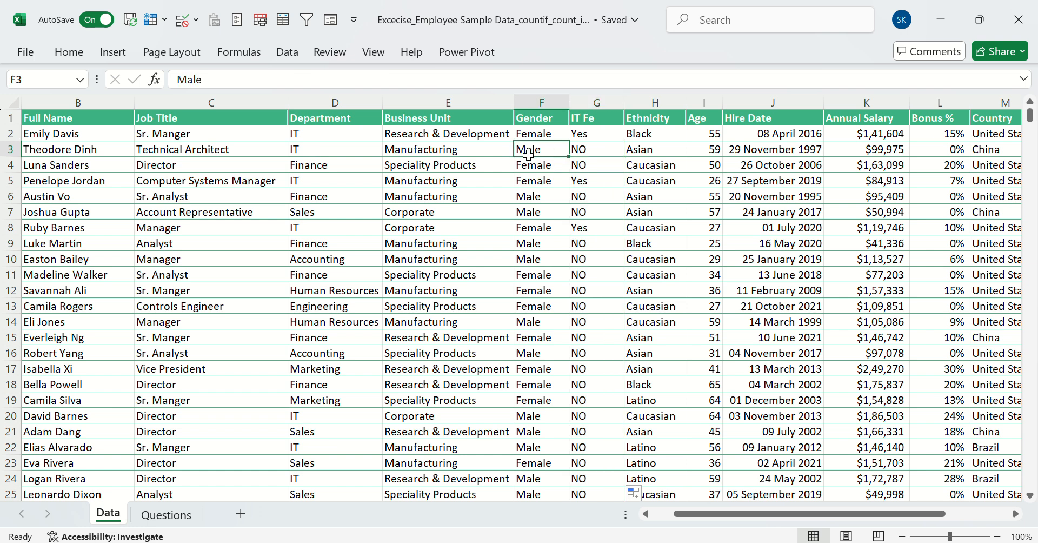
{"action": "left_click", "coordinate": [587, 184]}
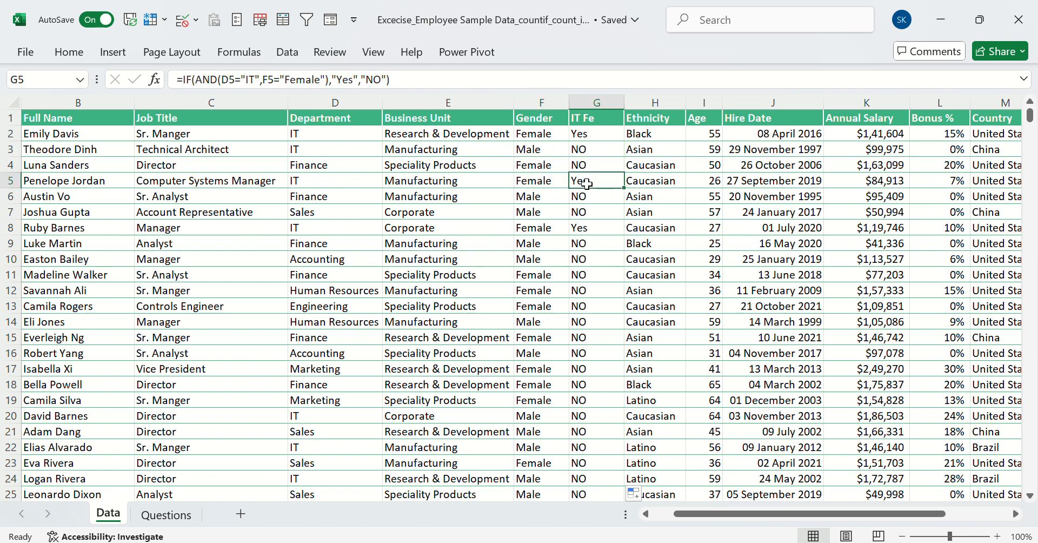
{"action": "left_click", "coordinate": [357, 187]}
{"action": "left_click", "coordinate": [521, 186]}
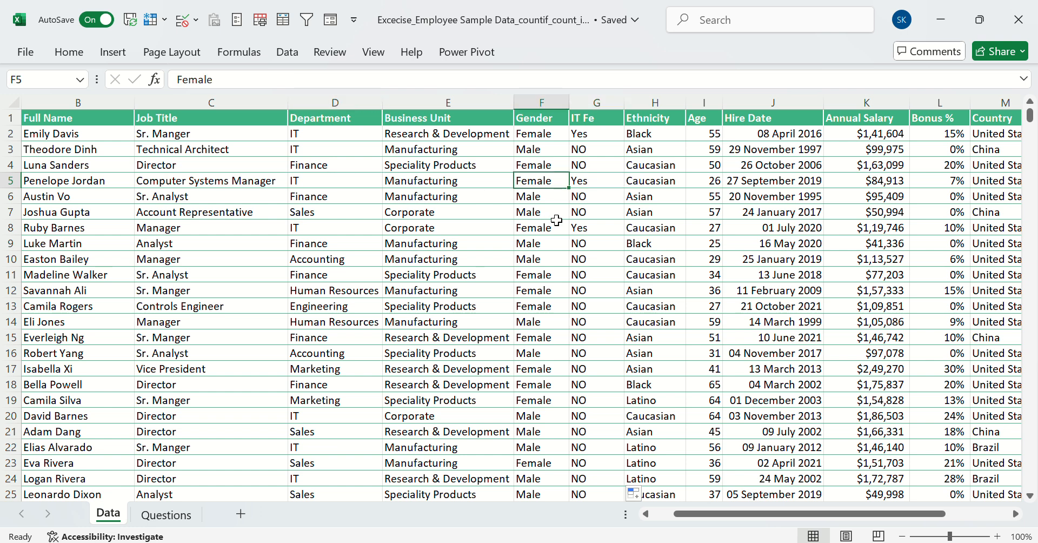
{"action": "left_click", "coordinate": [605, 199]}
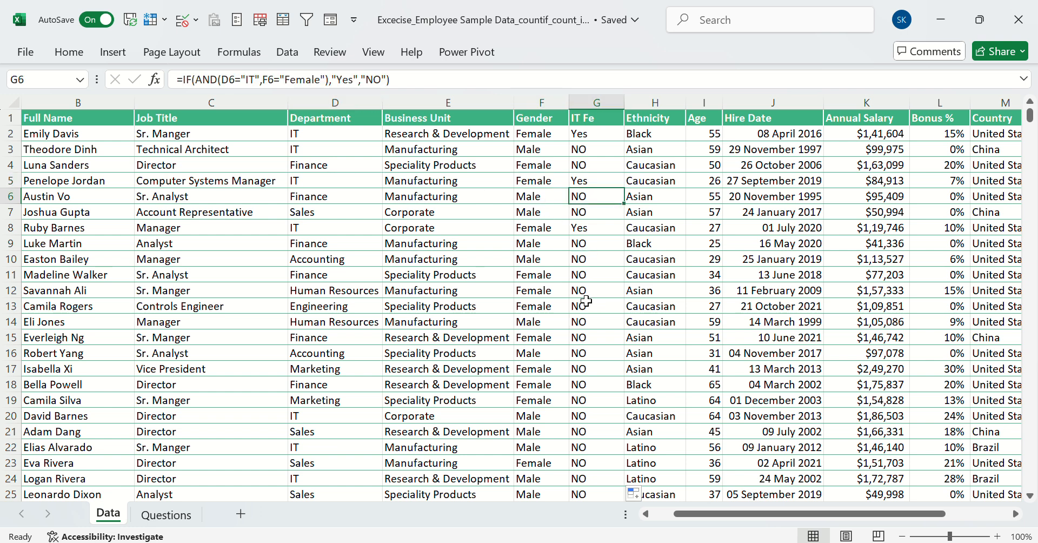
Review the question list on the Questions sheet, including the questions in rows 31 to 36 and 40 to 42
{"action": "left_click", "coordinate": [173, 515]}
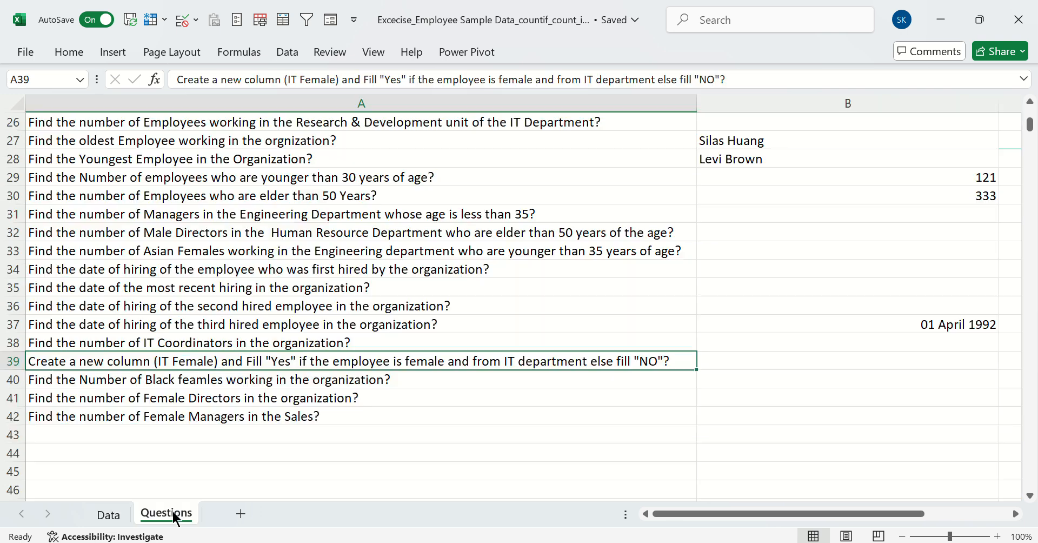
{"action": "left_click", "coordinate": [296, 384]}
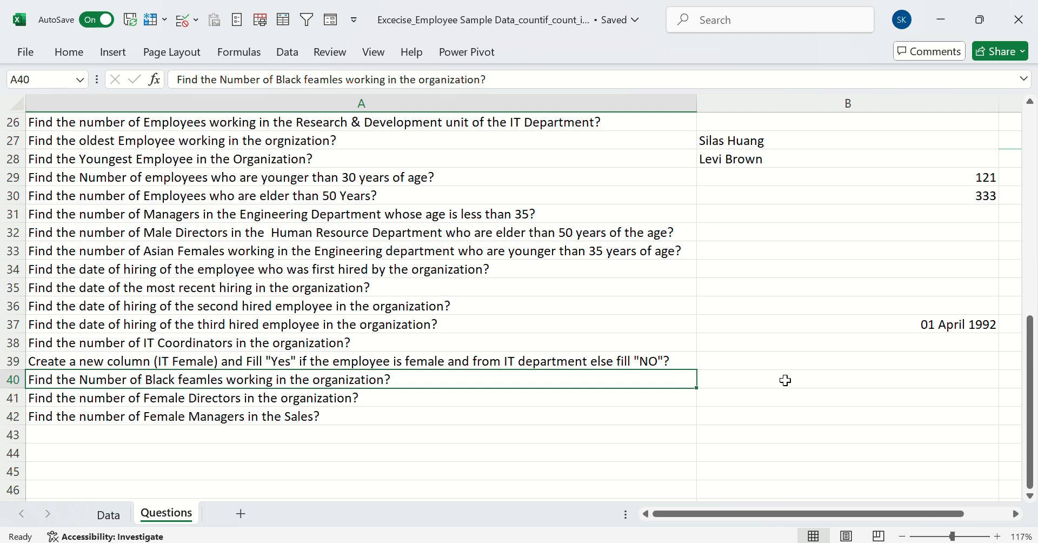
{"action": "key", "text": "Down"}
{"action": "key", "text": "Down"}
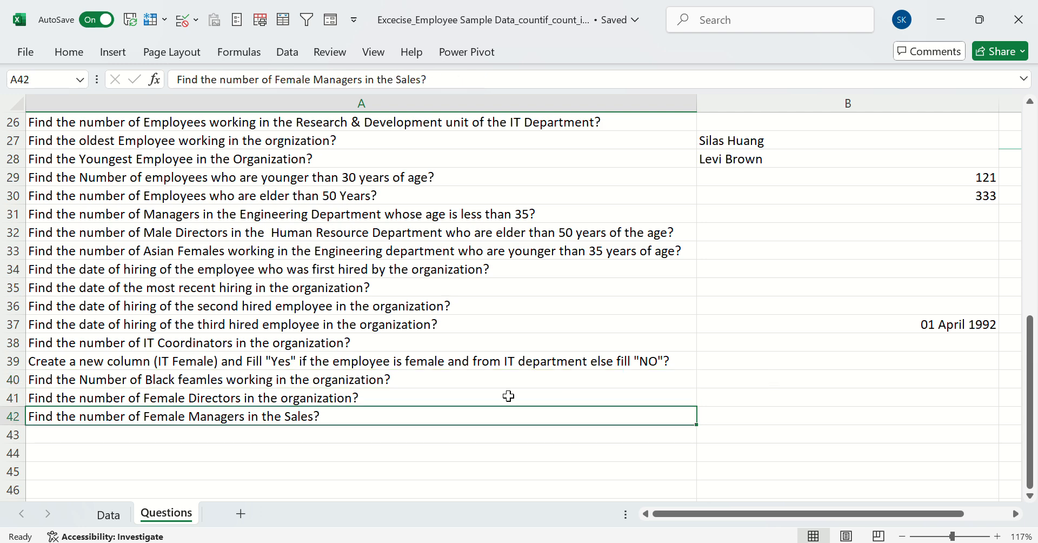
{"action": "scroll", "coordinate": [508, 394], "scroll_direction": "up", "scroll_amount": 8}
{"action": "scroll", "coordinate": [573, 394], "scroll_direction": "down", "scroll_amount": 5}
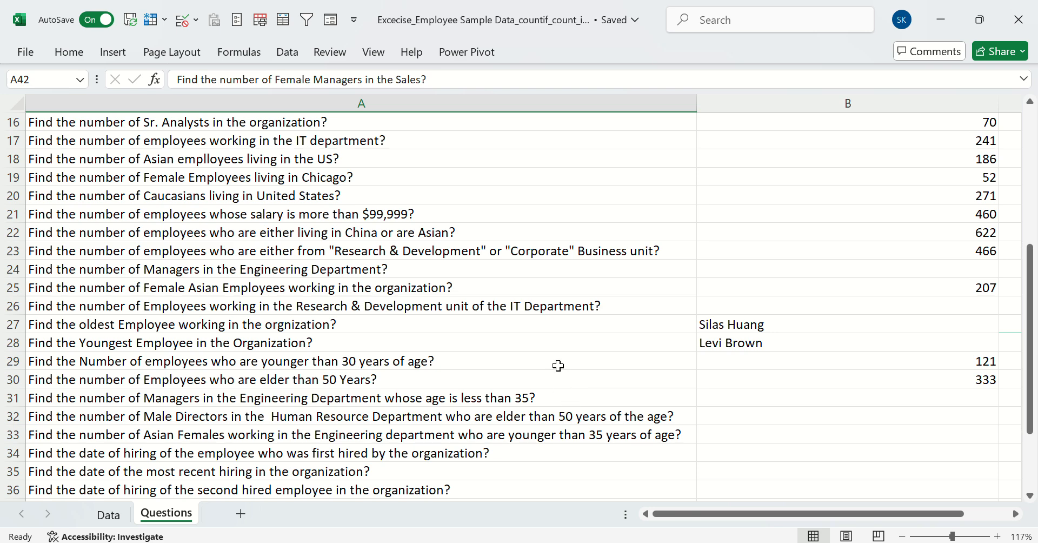
{"action": "scroll", "coordinate": [730, 378], "scroll_direction": "down", "scroll_amount": 4}
{"action": "scroll", "coordinate": [746, 356], "scroll_direction": "up", "scroll_amount": 6}
{"action": "scroll", "coordinate": [737, 336], "scroll_direction": "up", "scroll_amount": 3}
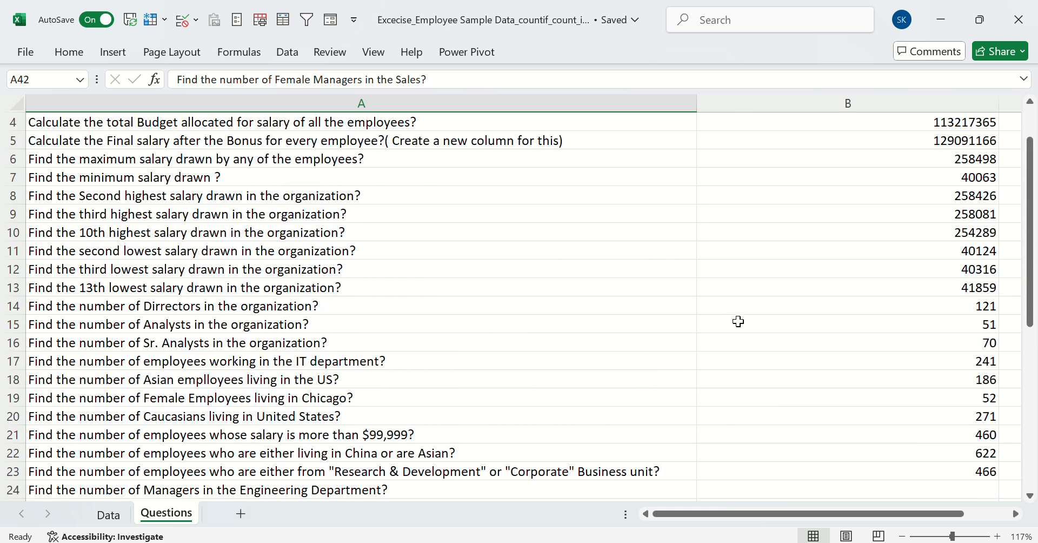
{"action": "scroll", "coordinate": [732, 343], "scroll_direction": "down", "scroll_amount": 5}
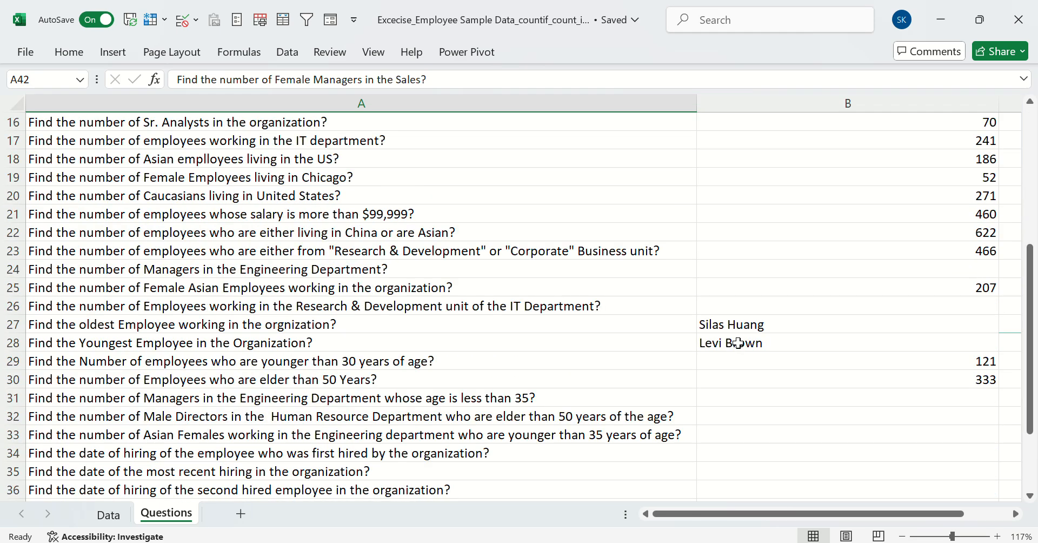
{"action": "scroll", "coordinate": [820, 315], "scroll_direction": "down", "scroll_amount": 5}
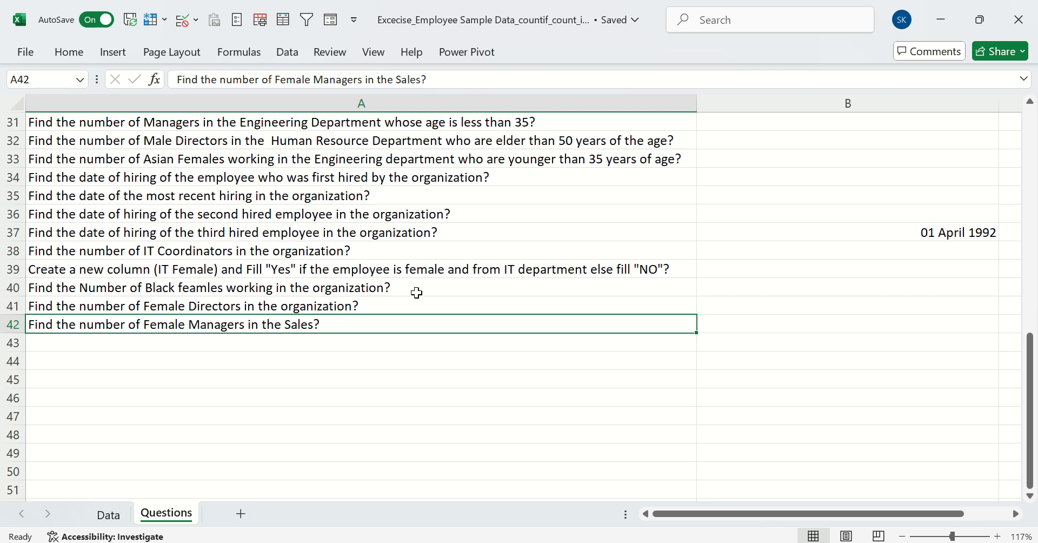
{"action": "scroll", "coordinate": [417, 292], "scroll_direction": "up", "scroll_amount": 2}
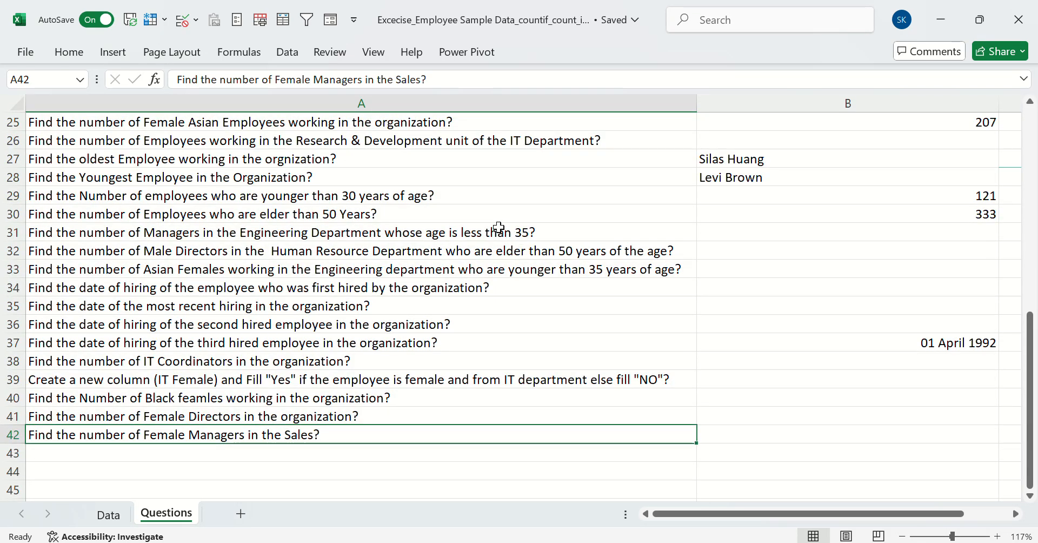
{"action": "left_click_drag", "start_coordinate": [499, 227], "coordinate": [517, 327]}
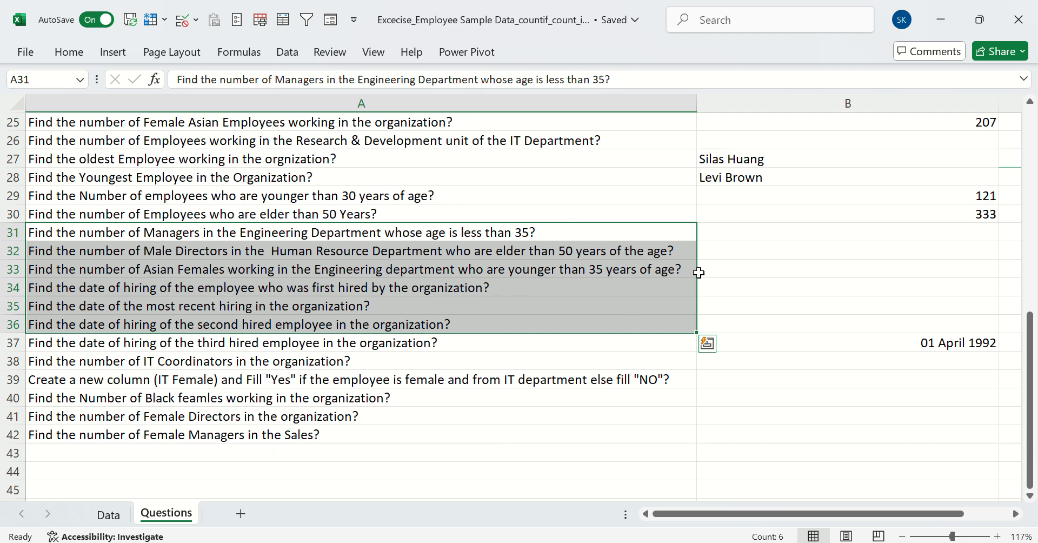
{"action": "left_click", "coordinate": [731, 230]}
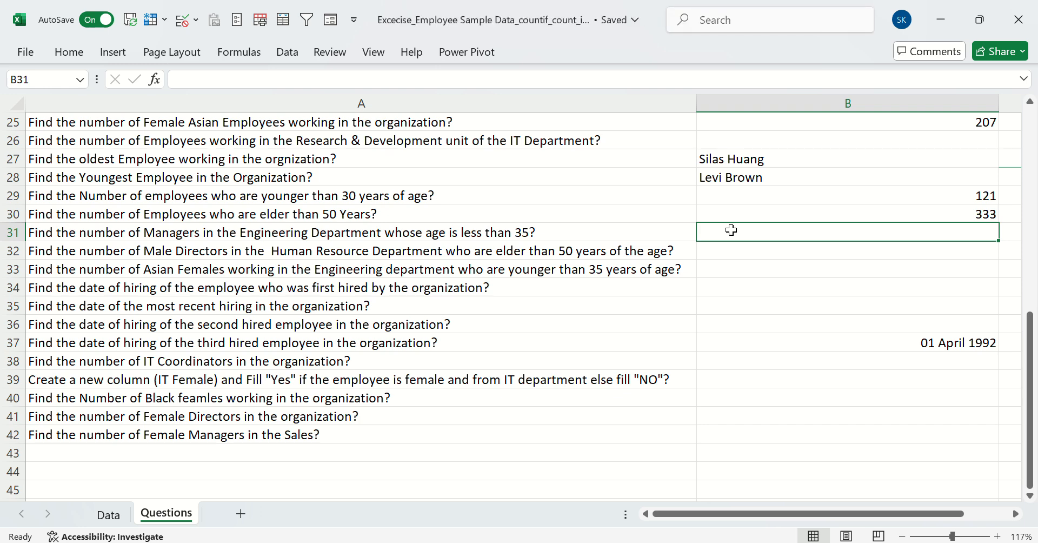
{"action": "scroll", "coordinate": [731, 229], "scroll_direction": "up", "scroll_amount": 8}
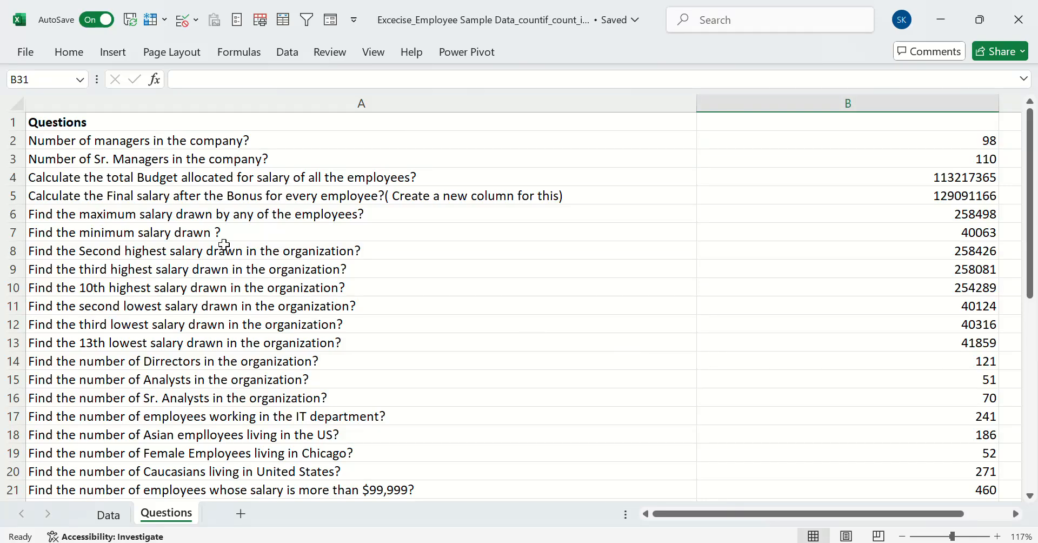